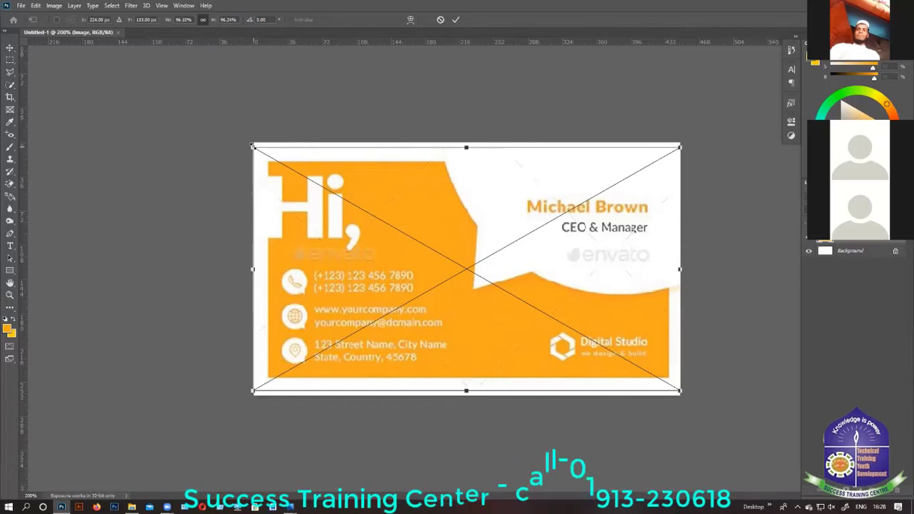
{"action": "left_click_drag", "start_coordinate": [251, 145], "coordinate": [310, 172]}
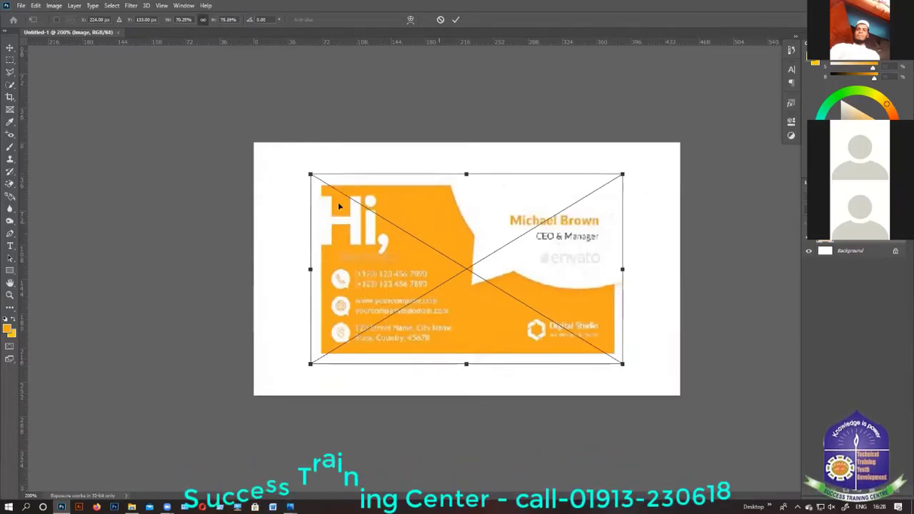
{"action": "left_click_drag", "start_coordinate": [439, 222], "coordinate": [321, 195]}
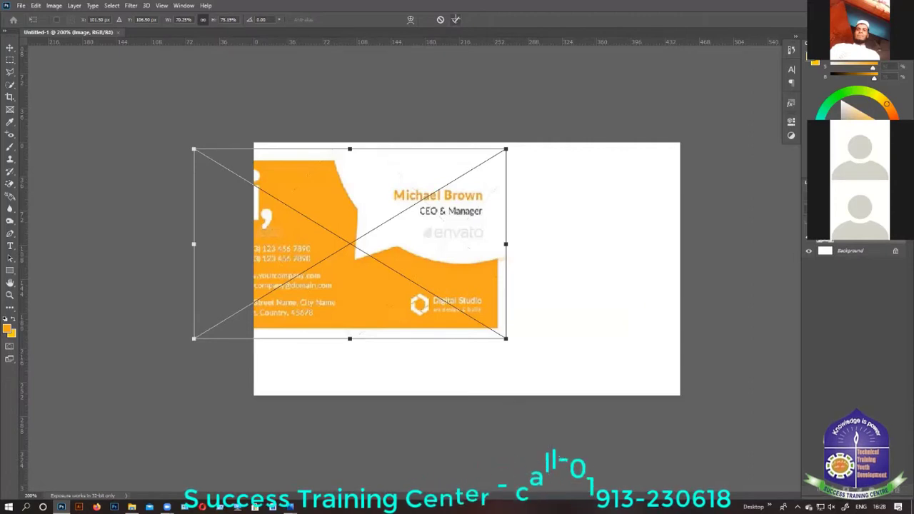
{"action": "left_click", "coordinate": [456, 19]}
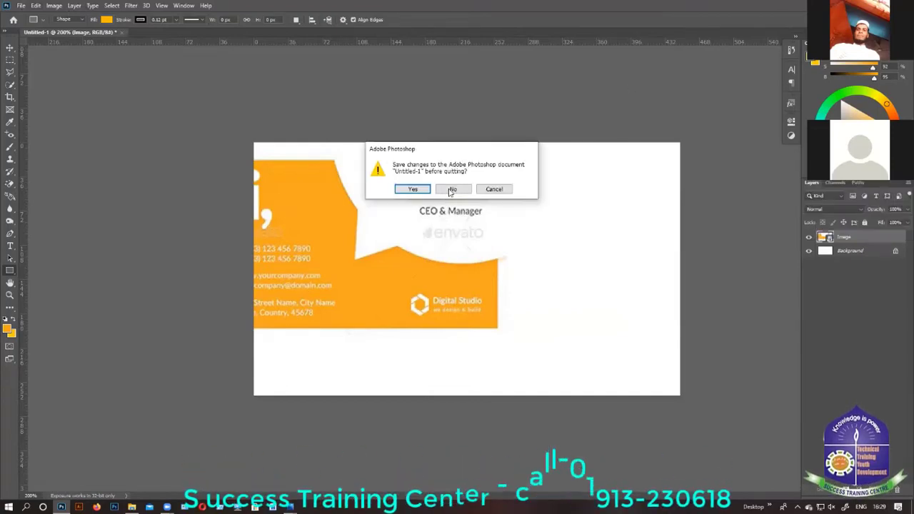
{"action": "left_click", "coordinate": [450, 191]}
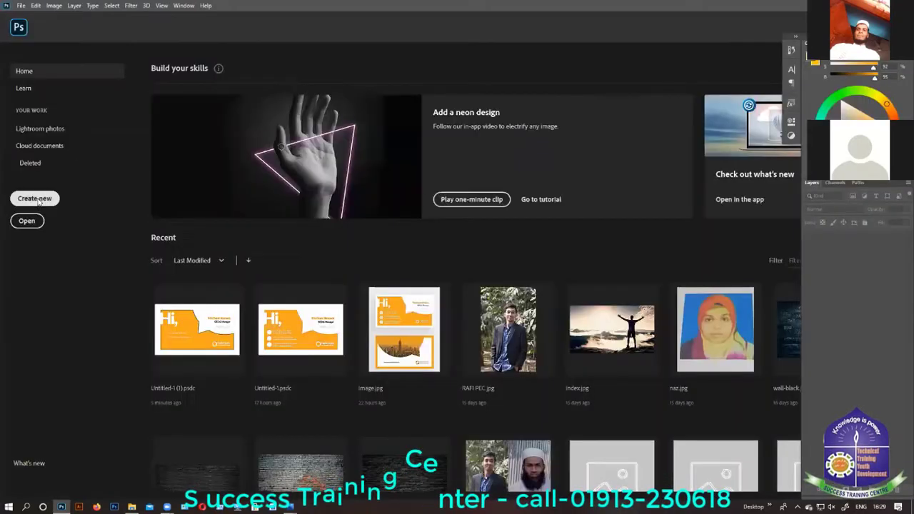
- Start a new document and set its size to 3.75 inches wide by 2.25 inches high
{"action": "left_click", "coordinate": [35, 199]}
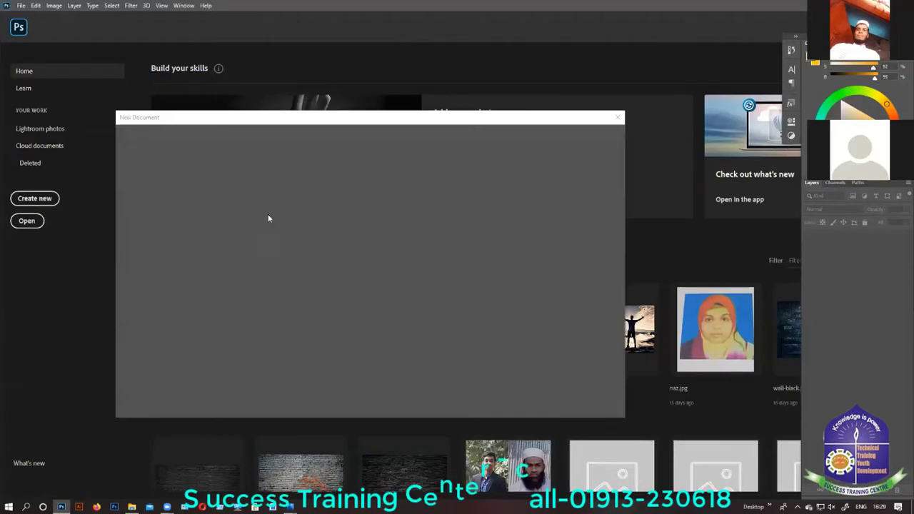
{"action": "left_click", "coordinate": [541, 205]}
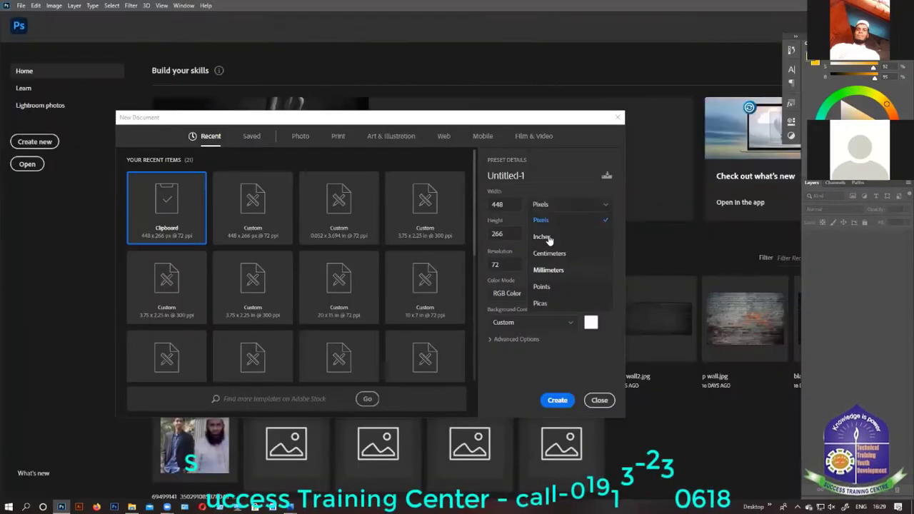
{"action": "left_click", "coordinate": [542, 236]}
{"action": "left_click", "coordinate": [518, 205]}
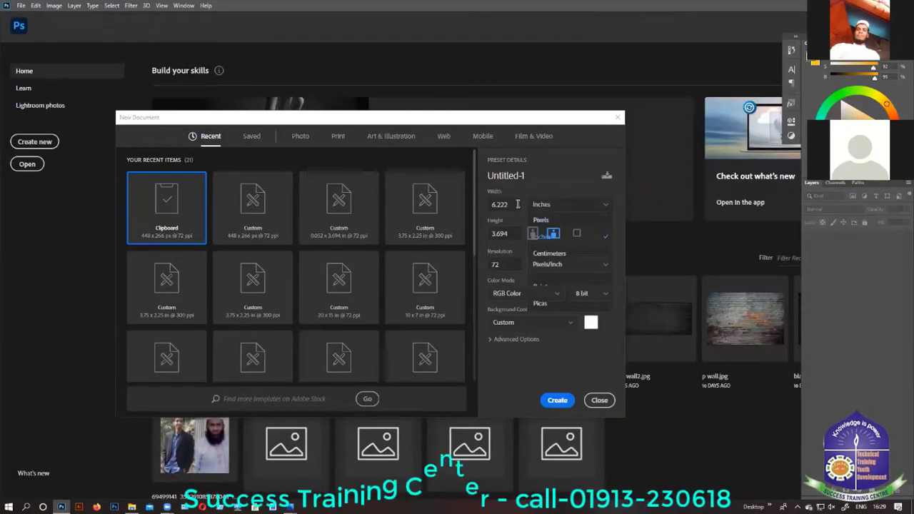
{"action": "key", "text": "BackSpace"}
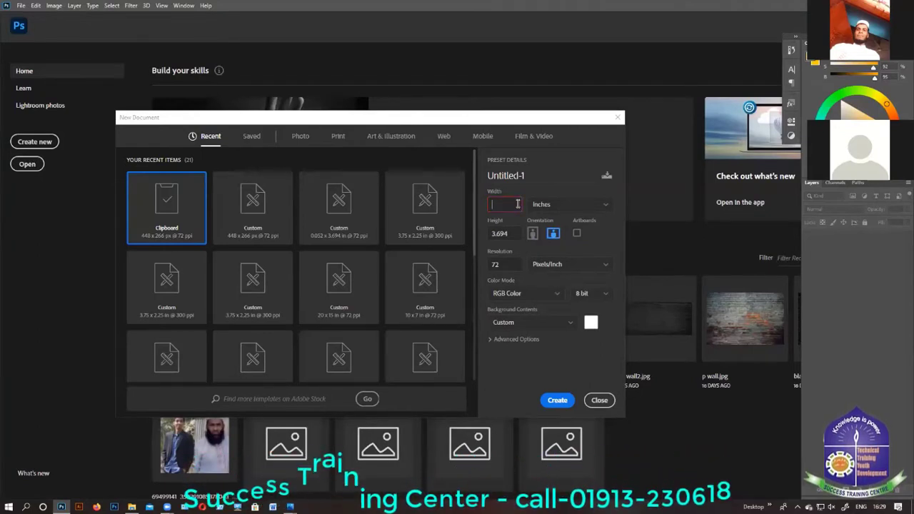
{"action": "type", "text": "3.75"}
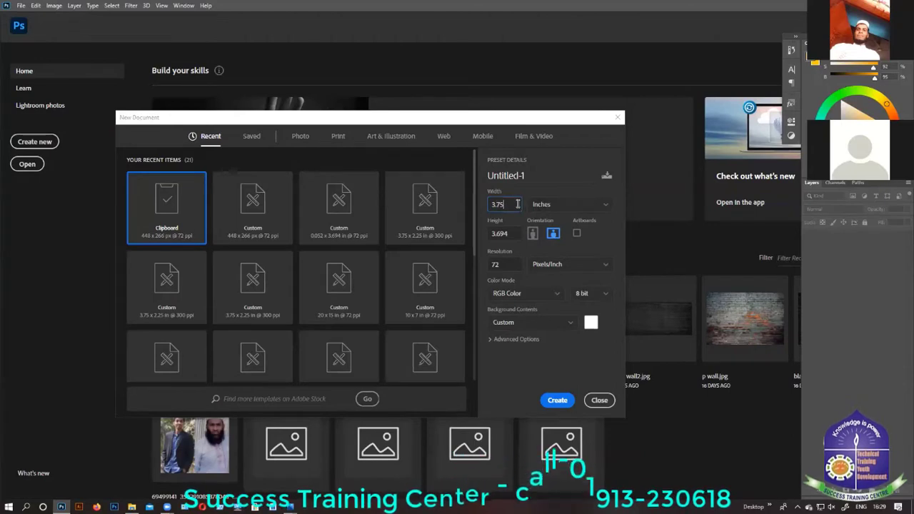
{"action": "left_click", "coordinate": [511, 234]}
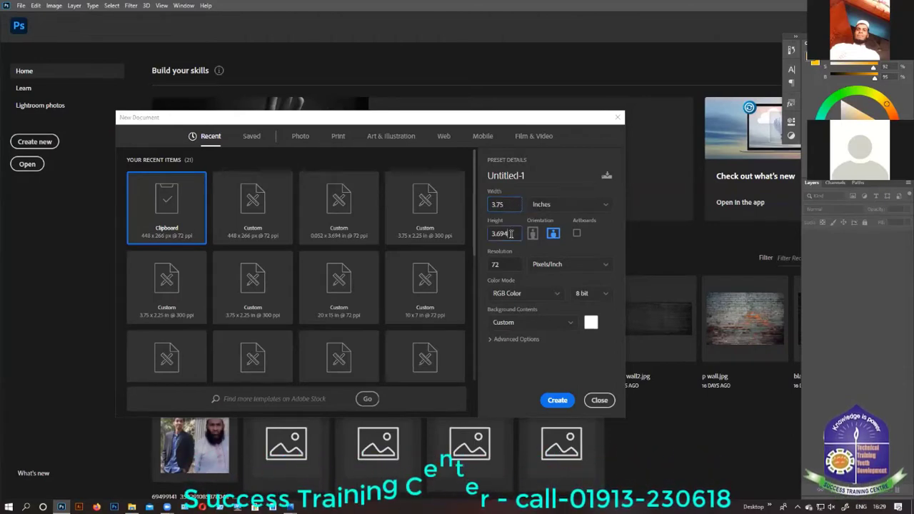
{"action": "type", "text": "2"}
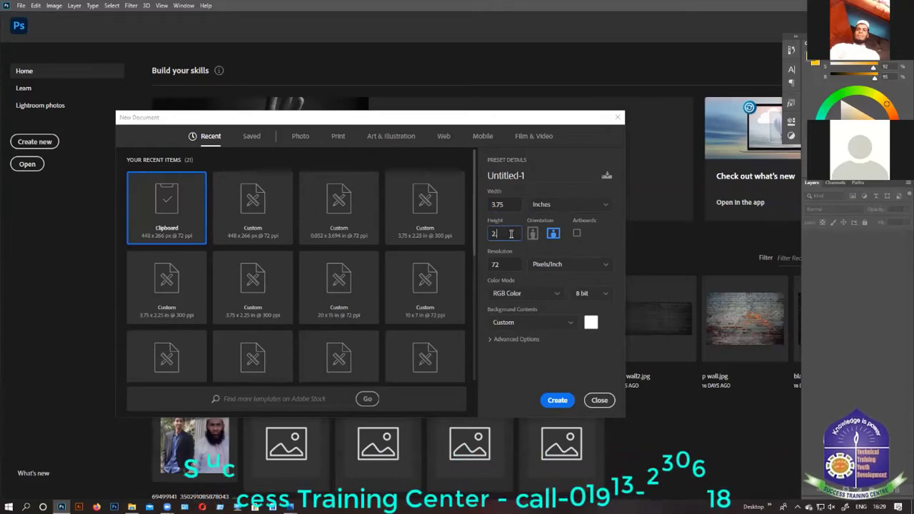
{"action": "type", "text": ".25"}
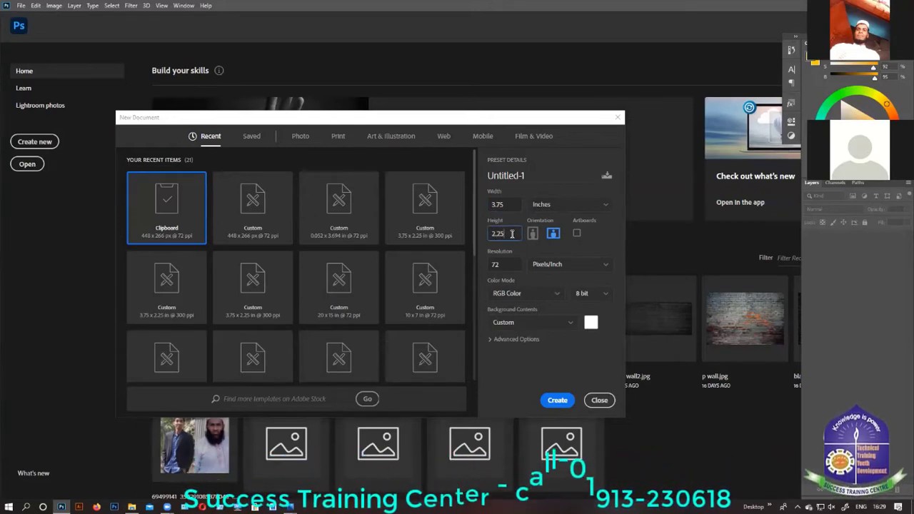
- Create the document in CMYK Color at 300 pixels/inch and dock its floating window as a tab
{"action": "left_click", "coordinate": [535, 294]}
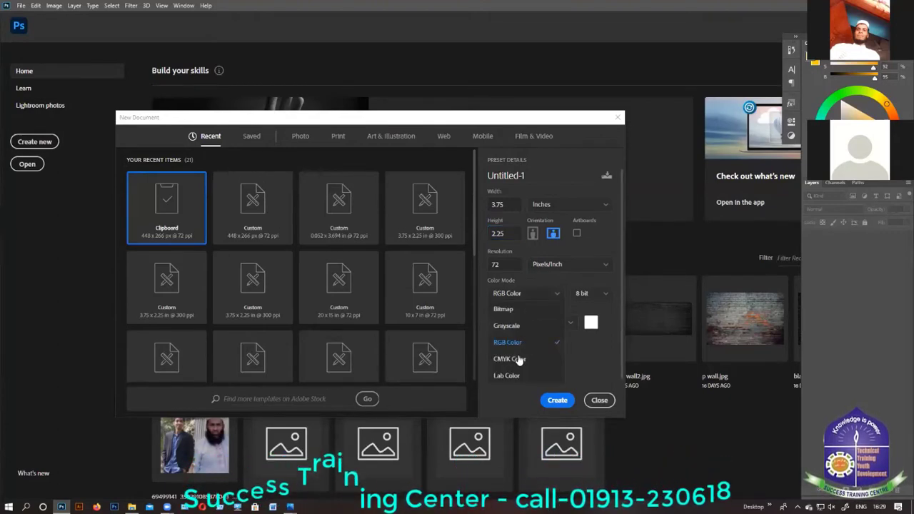
{"action": "left_click", "coordinate": [520, 360]}
{"action": "left_click", "coordinate": [509, 265]}
{"action": "key", "text": "BackSpace"}
{"action": "key", "text": "BackSpace"}
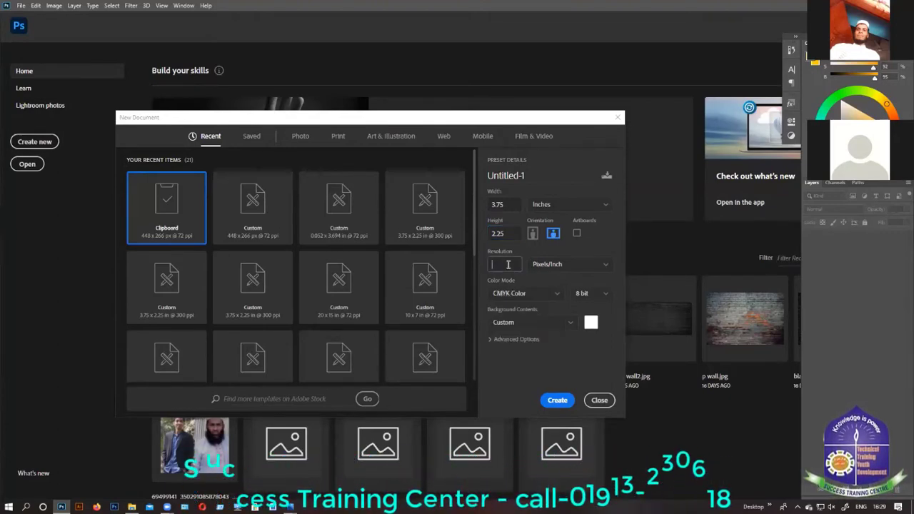
{"action": "type", "text": "300"}
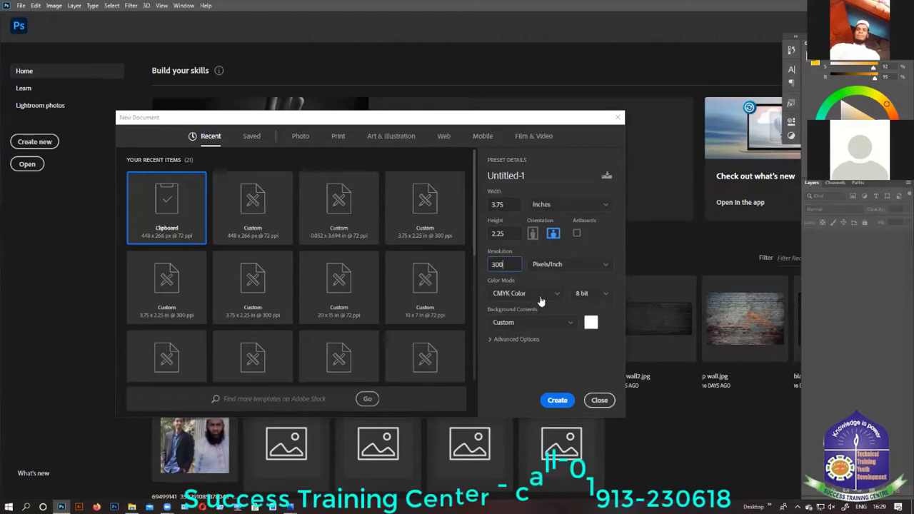
{"action": "left_click", "coordinate": [557, 401]}
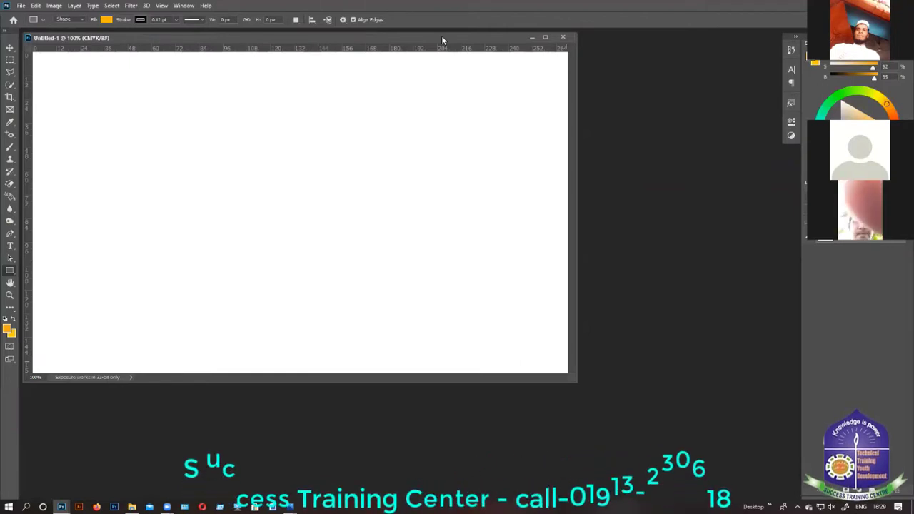
{"action": "left_click_drag", "start_coordinate": [442, 37], "coordinate": [319, 52]}
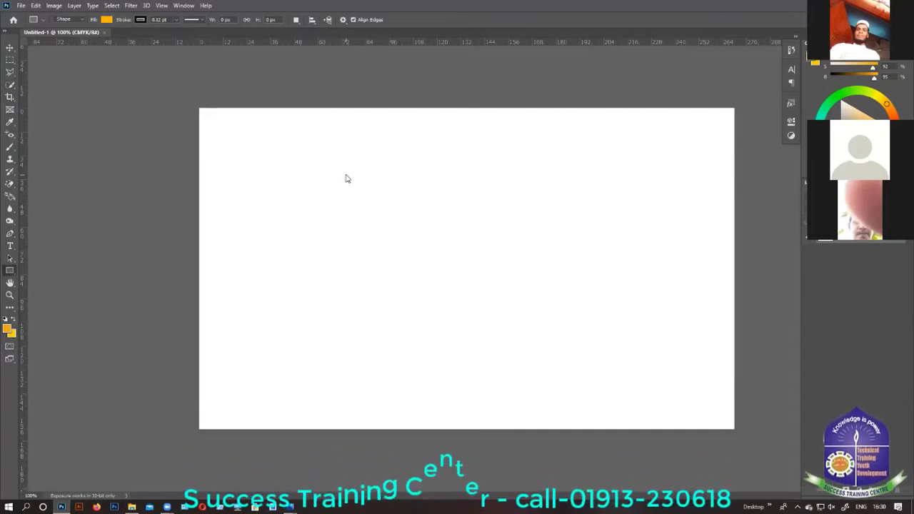
- Create an orange rectangle shape 3.5 in wide and 2 in high on the blank canvas
{"action": "left_click", "coordinate": [424, 191]}
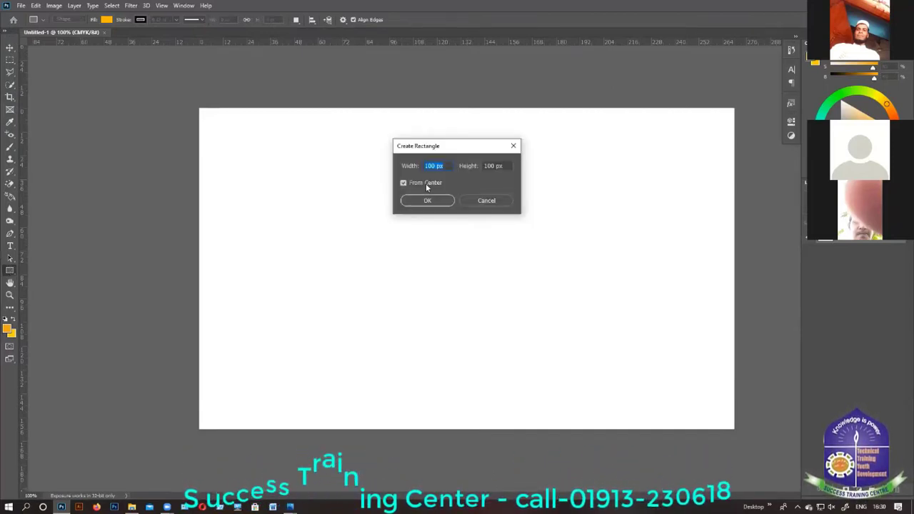
{"action": "key", "text": "BackSpace"}
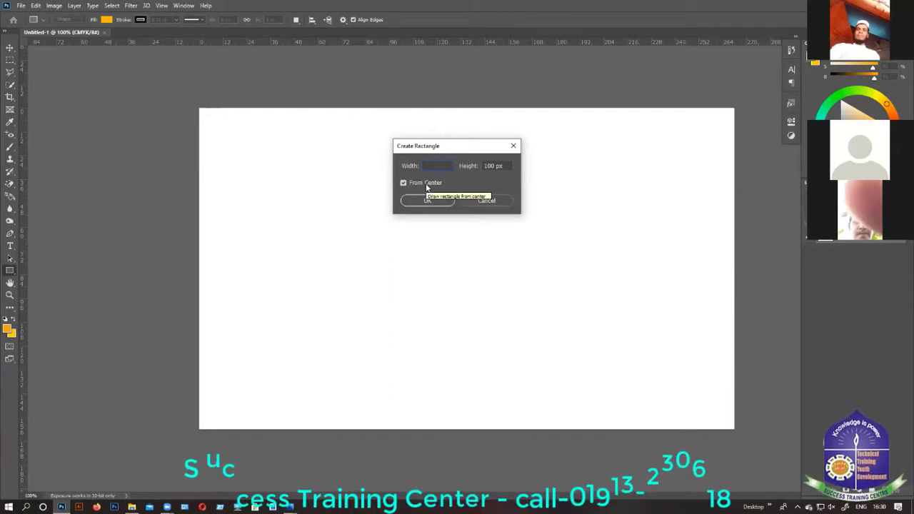
{"action": "type", "text": "3.5"}
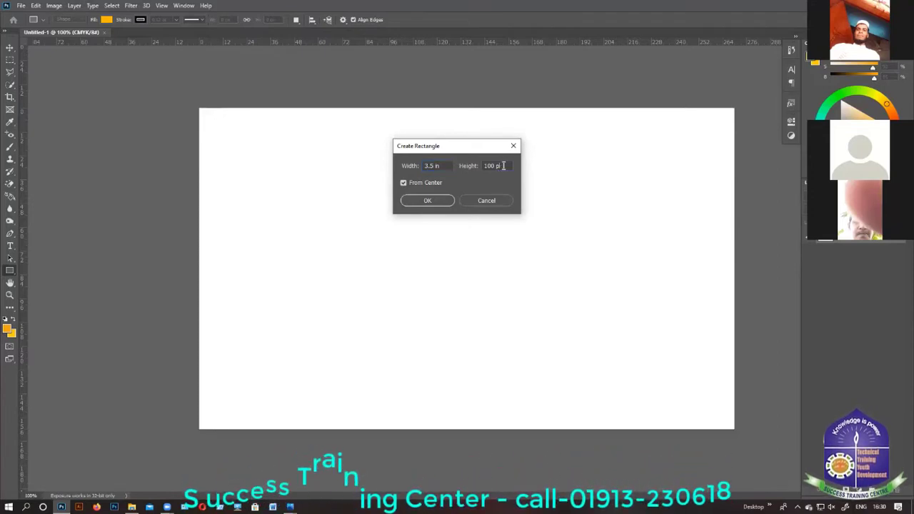
{"action": "key", "text": "BackSpace"}
{"action": "key", "text": "BackSpace"}
{"action": "key", "text": "BackSpace"}
{"action": "key", "text": "BackSpace"}
{"action": "key", "text": "BackSpace"}
{"action": "type", "text": "2"}
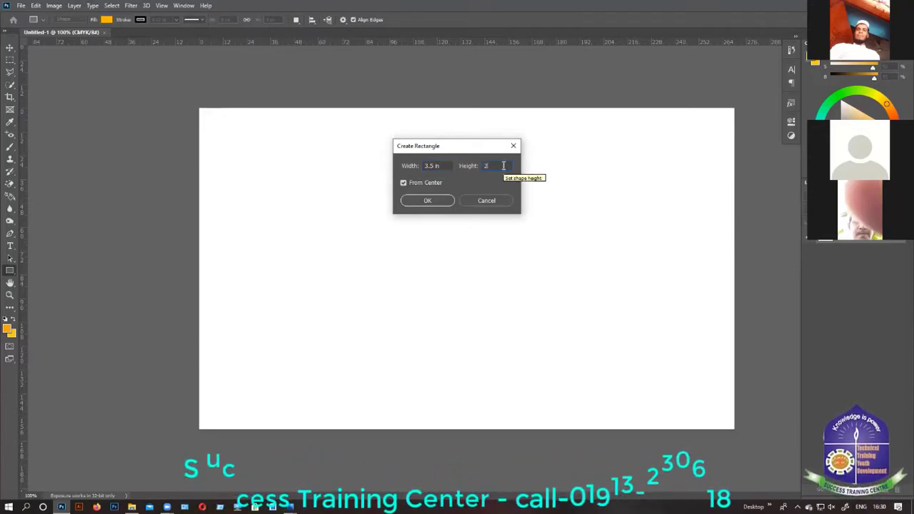
{"action": "type", "text": " in"}
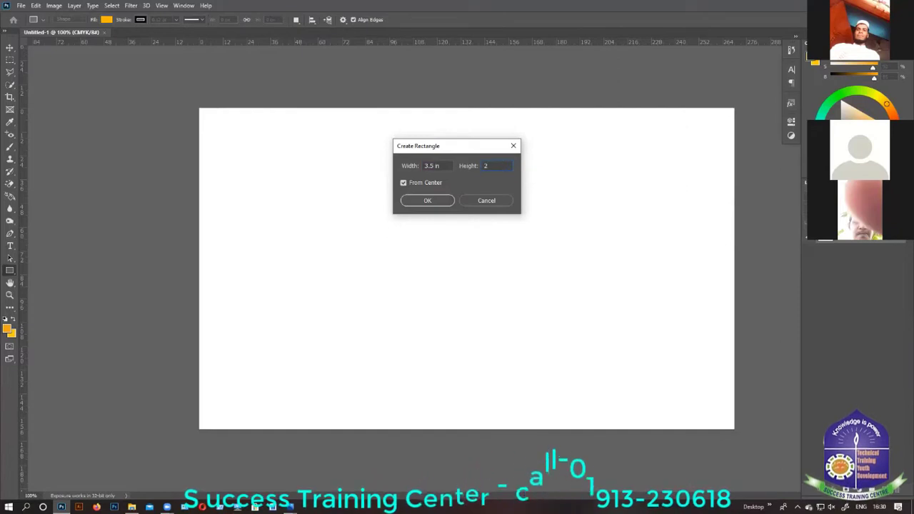
{"action": "left_click", "coordinate": [438, 202]}
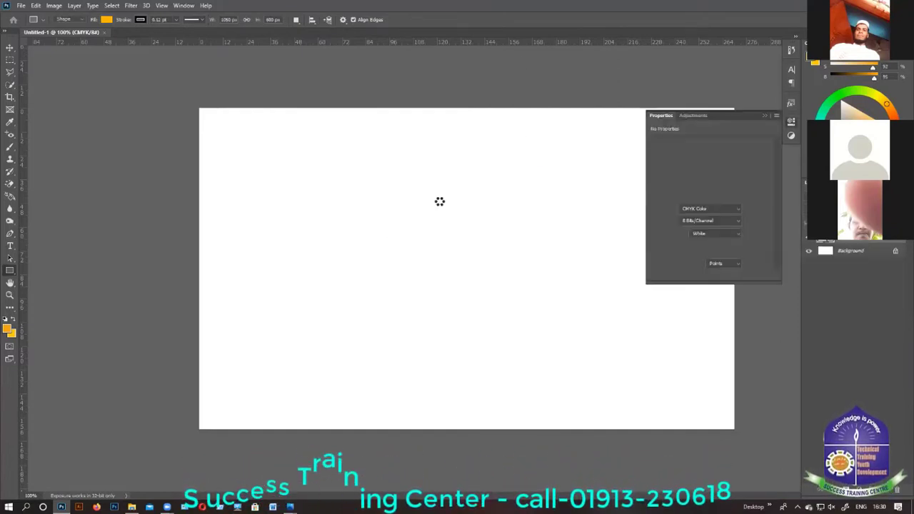
{"action": "left_click", "coordinate": [766, 115]}
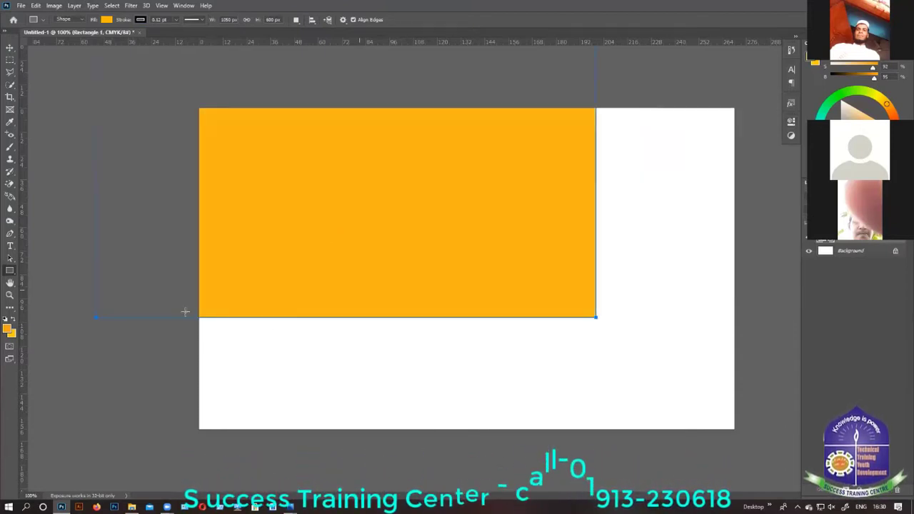
- Align the orange rectangle to the canvas, centred both horizontally and vertically
{"action": "left_click", "coordinate": [312, 19]}
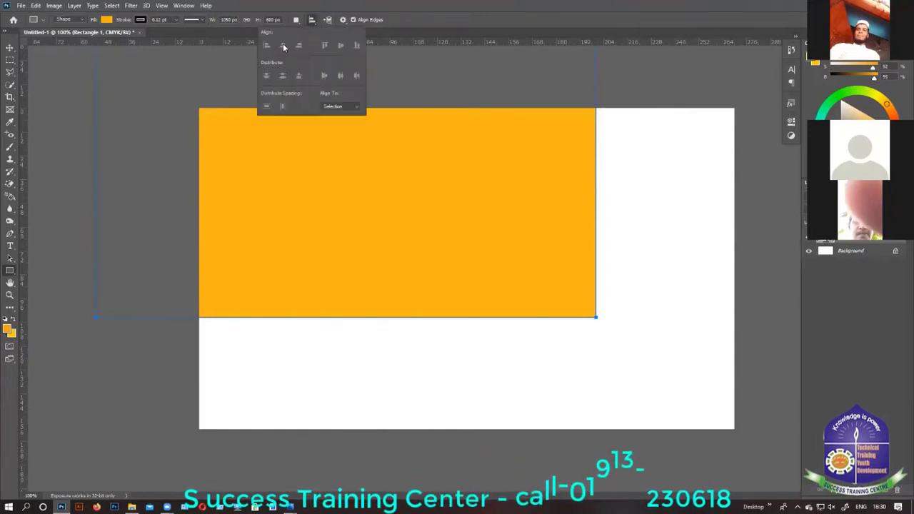
{"action": "left_click", "coordinate": [346, 107]}
{"action": "left_click", "coordinate": [343, 118]}
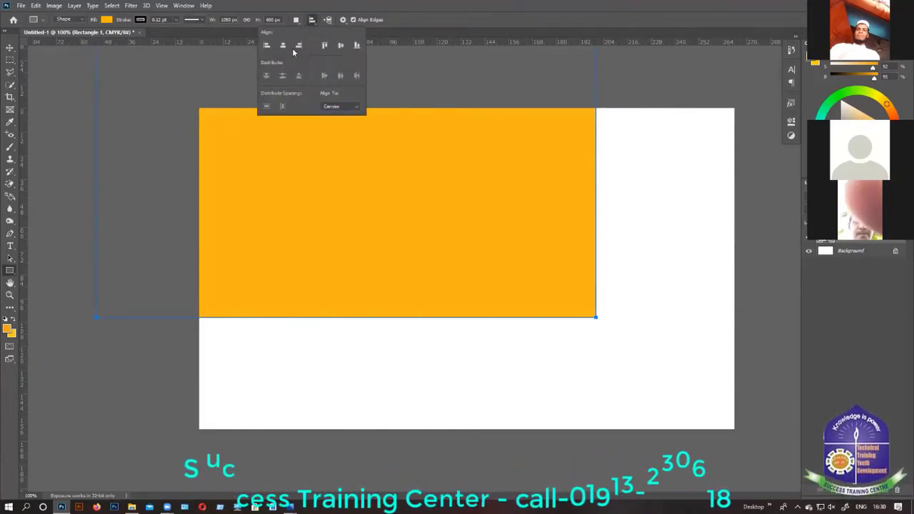
{"action": "left_click", "coordinate": [283, 46]}
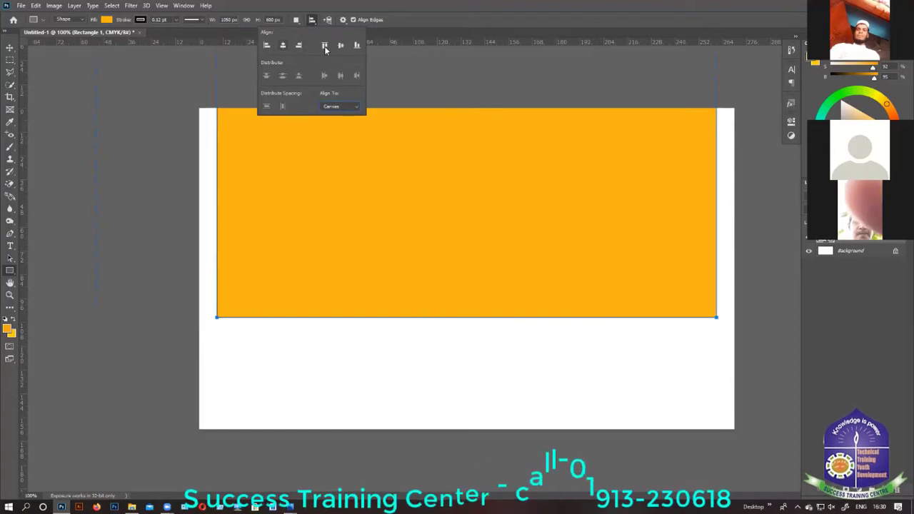
{"action": "left_click", "coordinate": [340, 46]}
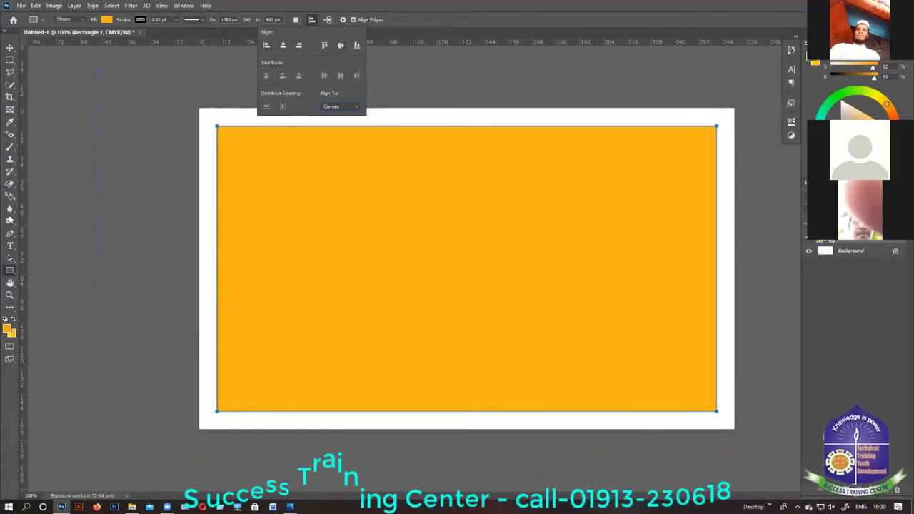
- Place guides along all four edges of the canvas and all four edges of the orange rectangle
{"action": "left_click_drag", "start_coordinate": [22, 222], "coordinate": [214, 221]}
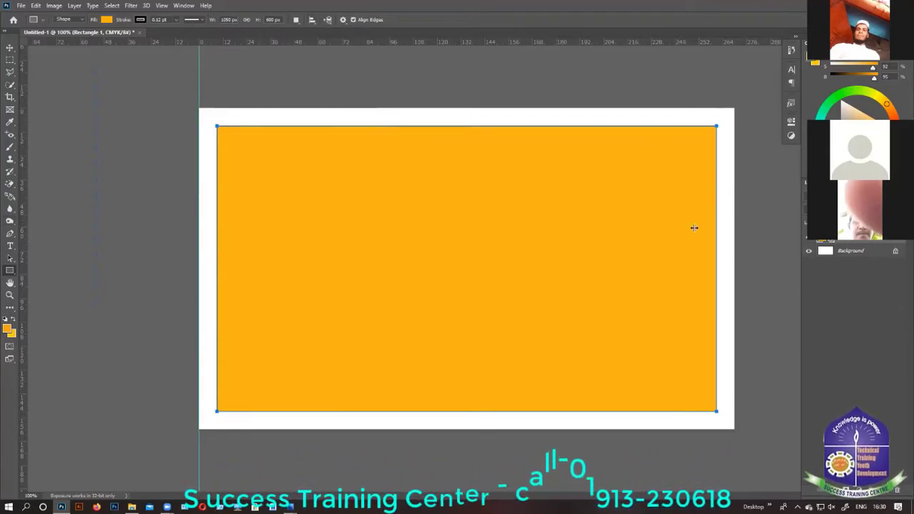
{"action": "left_click_drag", "start_coordinate": [723, 228], "coordinate": [734, 220]}
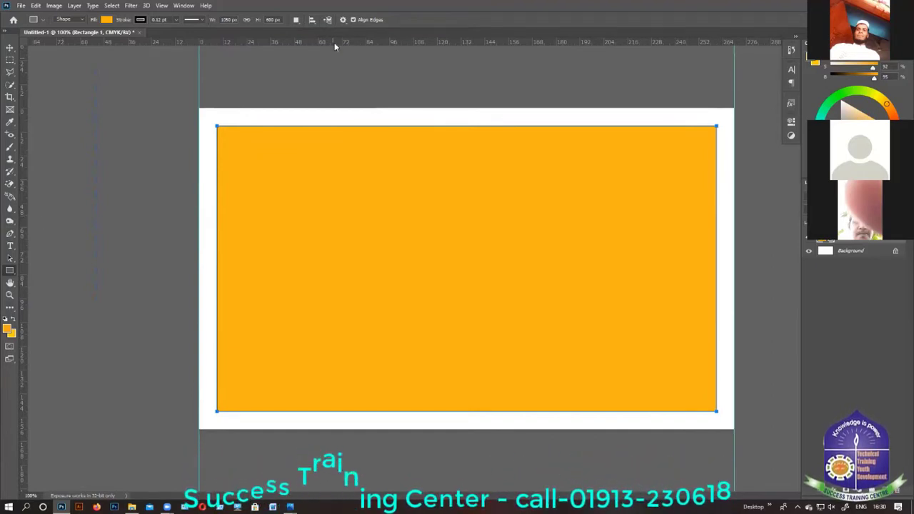
{"action": "left_click_drag", "start_coordinate": [326, 98], "coordinate": [318, 127]}
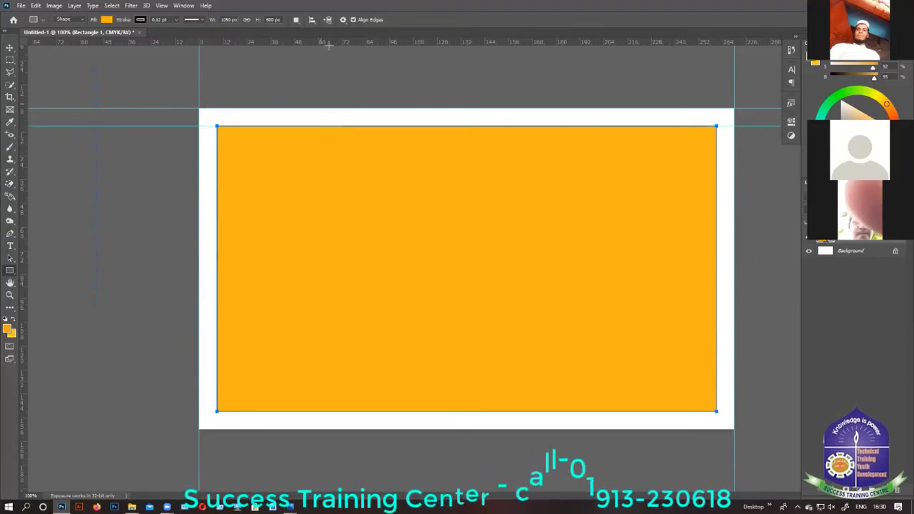
{"action": "left_click_drag", "start_coordinate": [329, 43], "coordinate": [318, 429]}
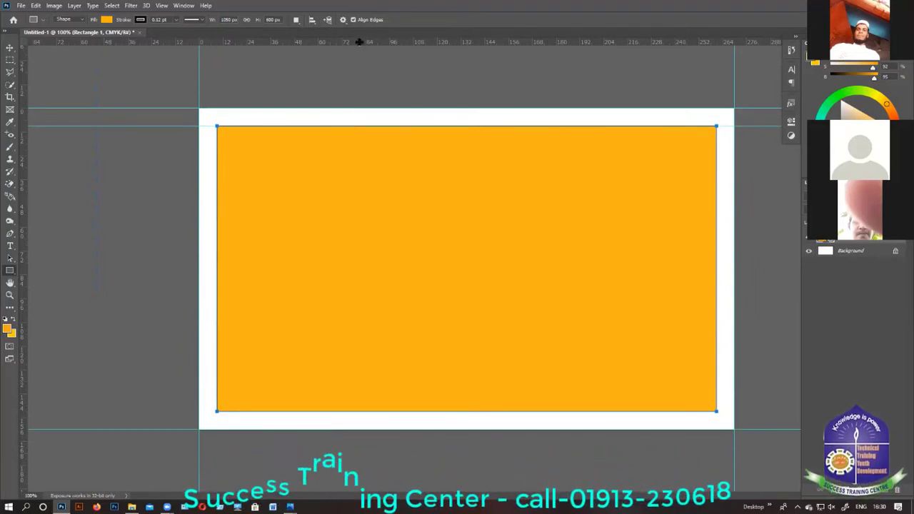
{"action": "left_click_drag", "start_coordinate": [361, 363], "coordinate": [363, 412]}
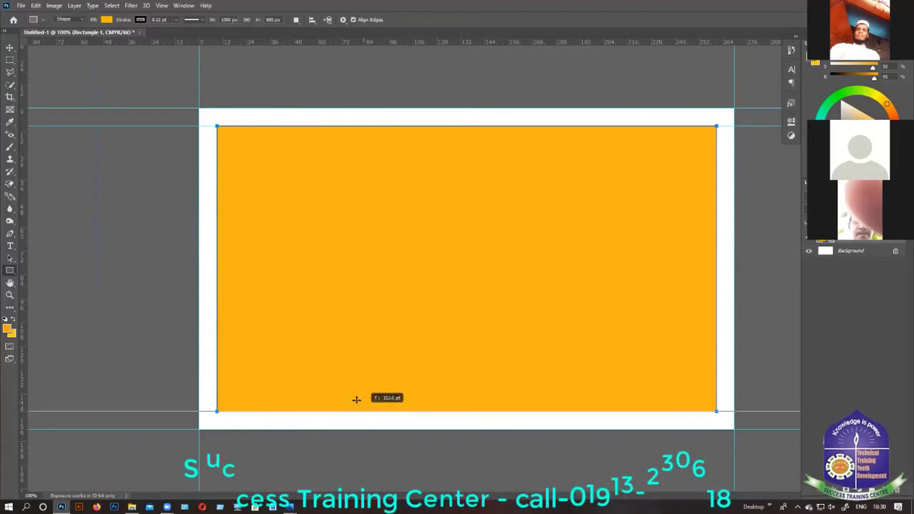
{"action": "left_click_drag", "start_coordinate": [23, 256], "coordinate": [217, 263]}
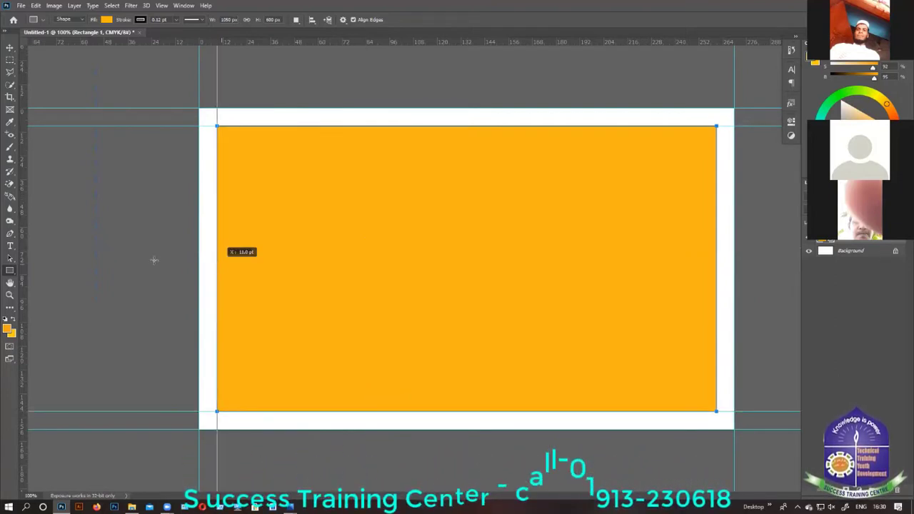
{"action": "left_click_drag", "start_coordinate": [23, 253], "coordinate": [717, 327]}
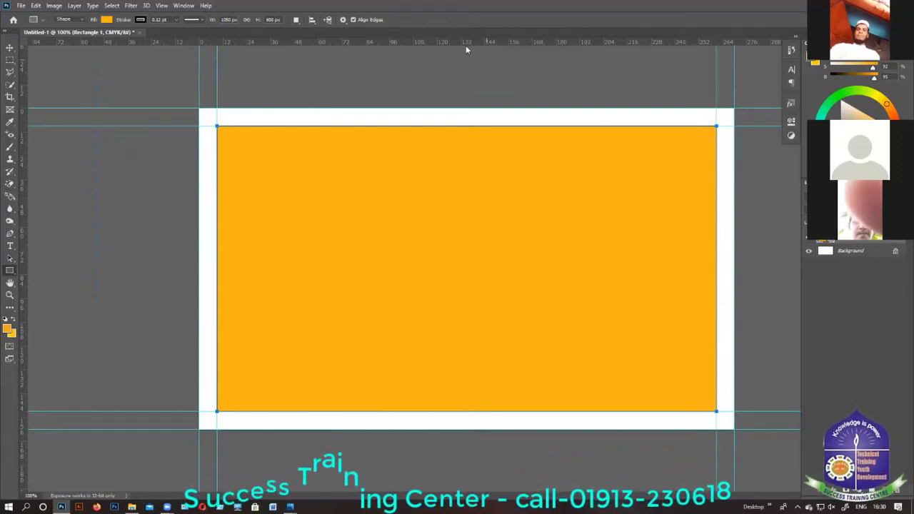
- Align the orange rectangle to the canvas's left edge and place a vertical guide along the rectangle's right edge
{"action": "left_click_drag", "start_coordinate": [477, 41], "coordinate": [478, 126]}
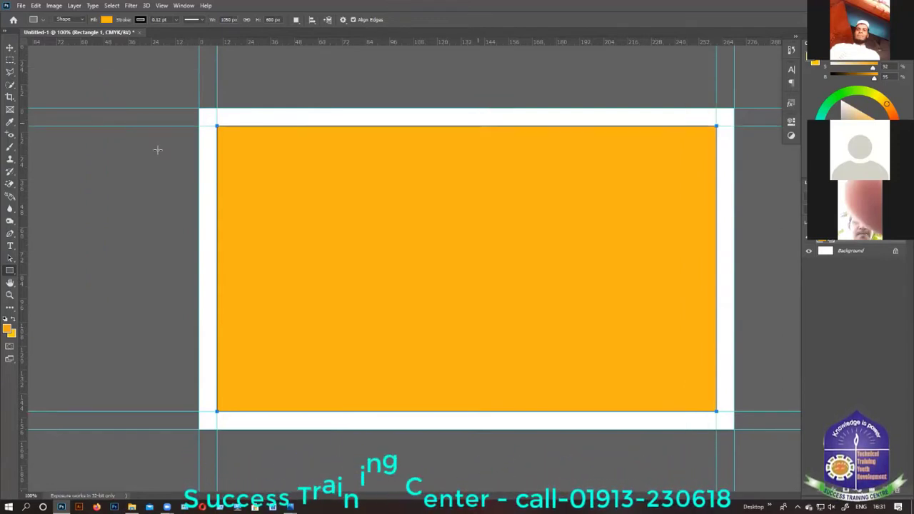
{"action": "left_click", "coordinate": [313, 20]}
{"action": "left_click", "coordinate": [266, 45]}
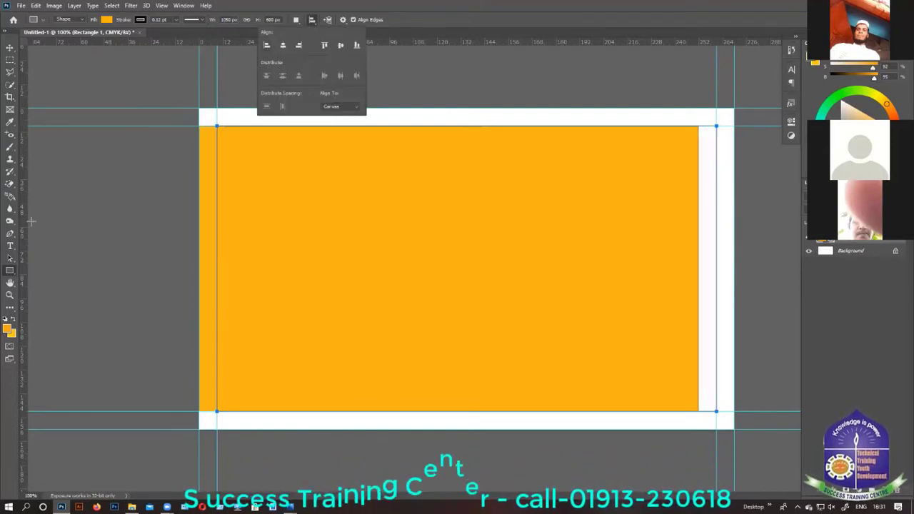
{"action": "left_click", "coordinate": [519, 95]}
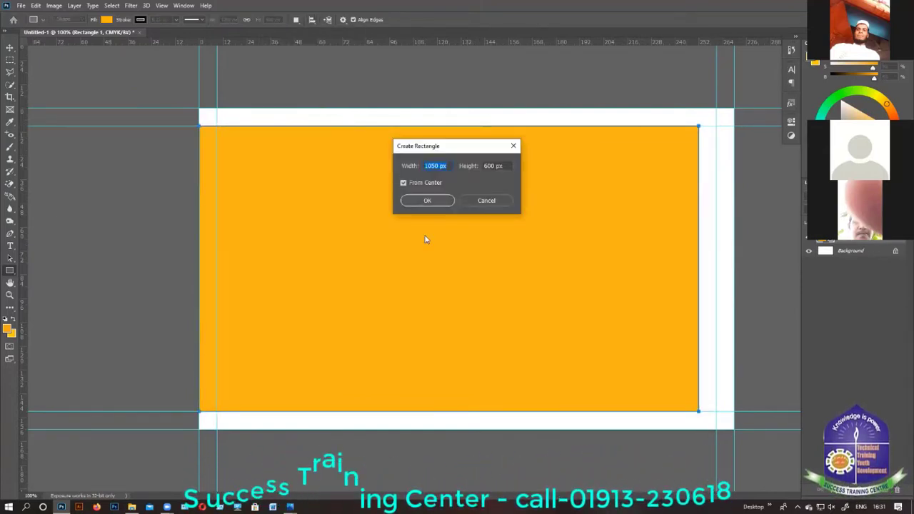
{"action": "left_click", "coordinate": [505, 200]}
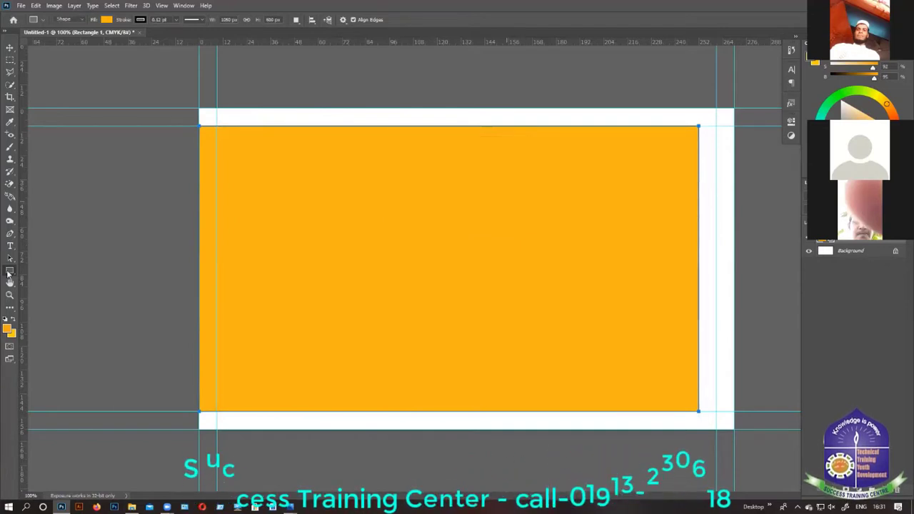
{"action": "left_click_drag", "start_coordinate": [21, 257], "coordinate": [698, 237]}
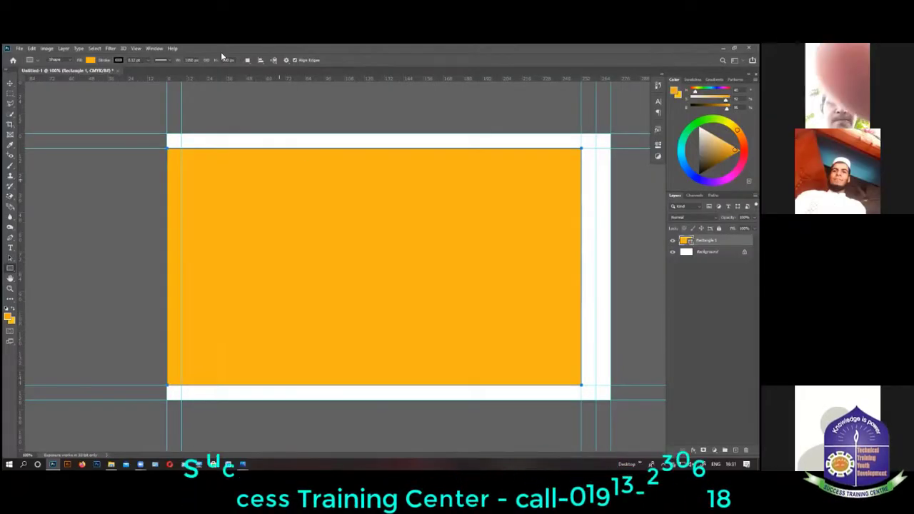
- Align the orange rectangle to the canvas's right edge and place a vertical guide along the rectangle's left edge
{"action": "left_click", "coordinate": [261, 60]}
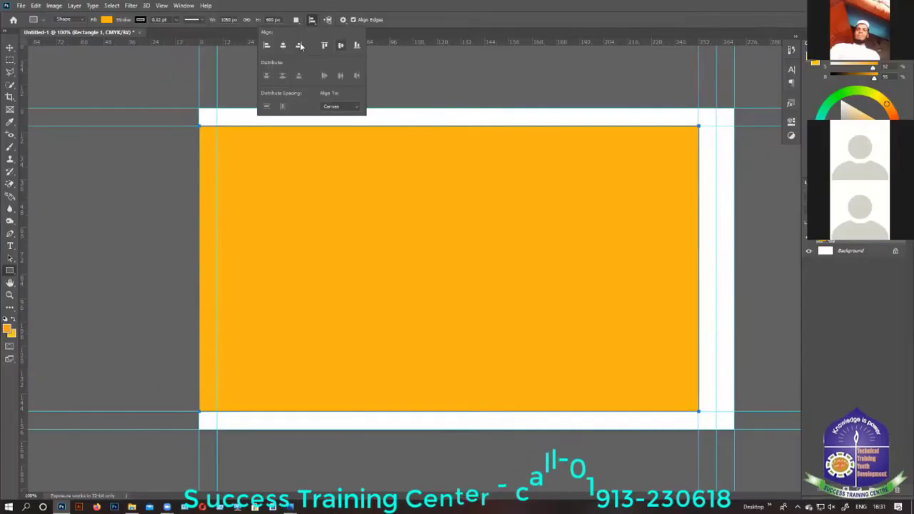
{"action": "left_click", "coordinate": [249, 80]}
{"action": "left_click_drag", "start_coordinate": [24, 257], "coordinate": [236, 243]}
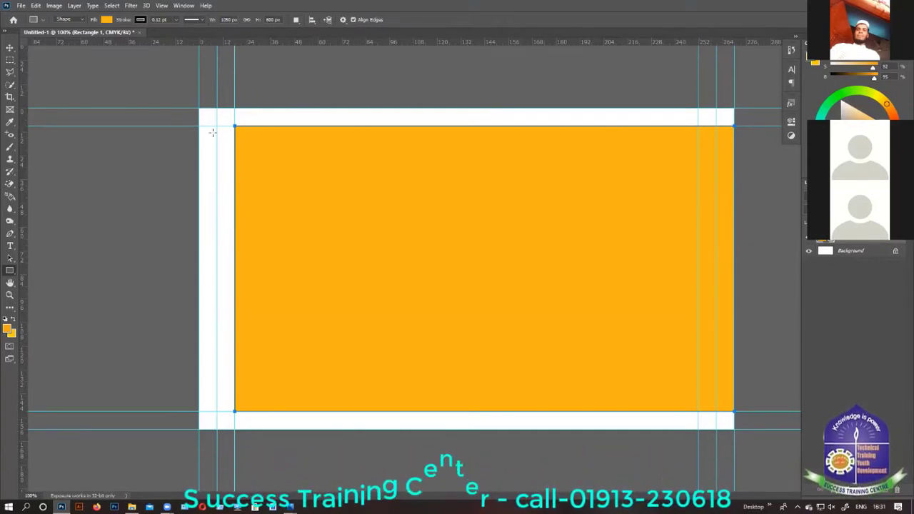
- Align the orange rectangle to the canvas's top edge and place a horizontal guide along the rectangle's bottom edge
{"action": "left_click", "coordinate": [312, 19]}
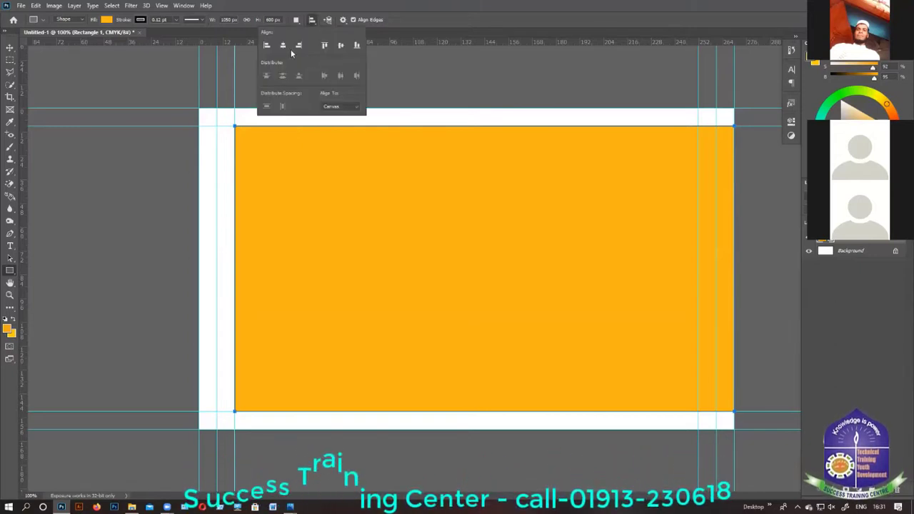
{"action": "left_click", "coordinate": [326, 46]}
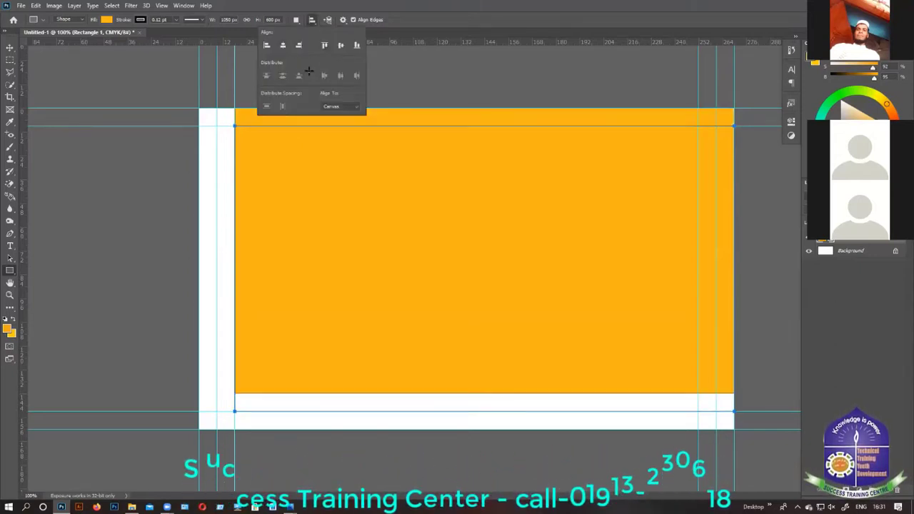
{"action": "left_click_drag", "start_coordinate": [426, 343], "coordinate": [427, 396]}
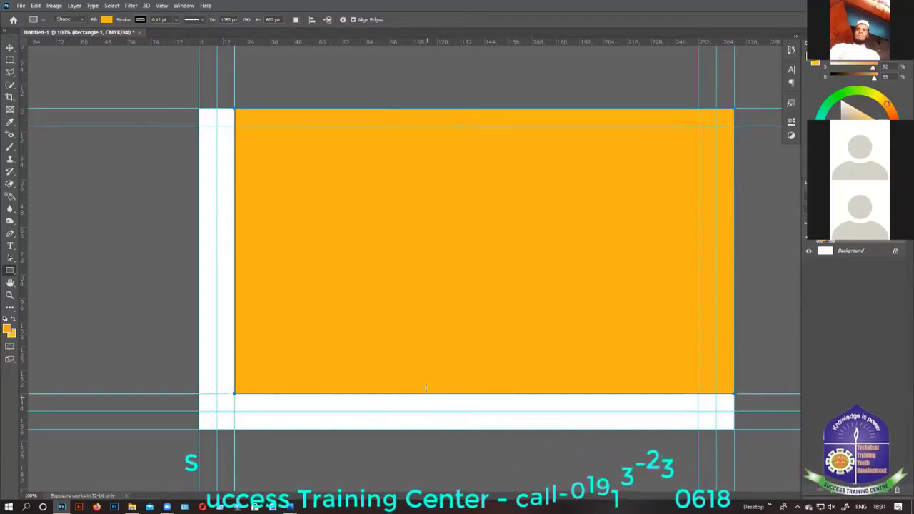
- Align the orange rectangle to the canvas's bottom edge and place a horizontal guide along the rectangle's top edge
{"action": "left_click", "coordinate": [311, 19]}
{"action": "left_click", "coordinate": [357, 46]}
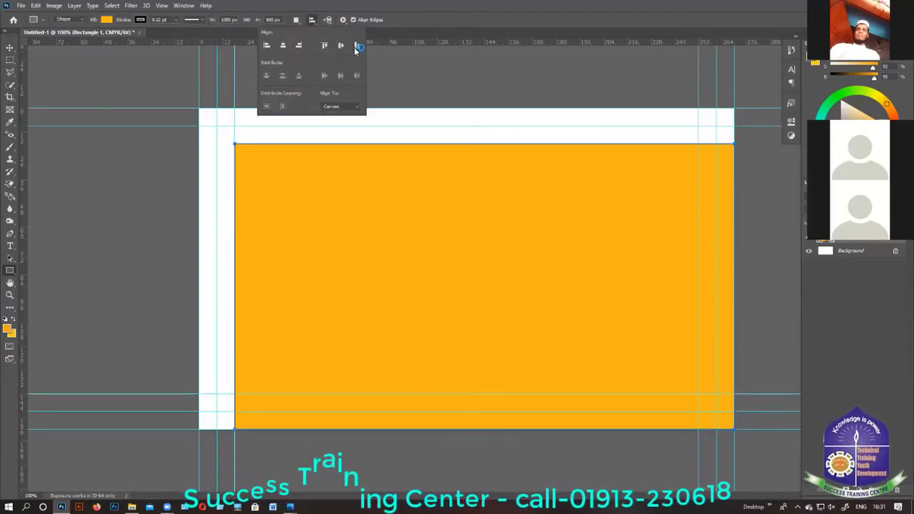
{"action": "left_click_drag", "start_coordinate": [460, 41], "coordinate": [463, 143]}
{"action": "left_click_drag", "start_coordinate": [463, 144], "coordinate": [463, 144]}
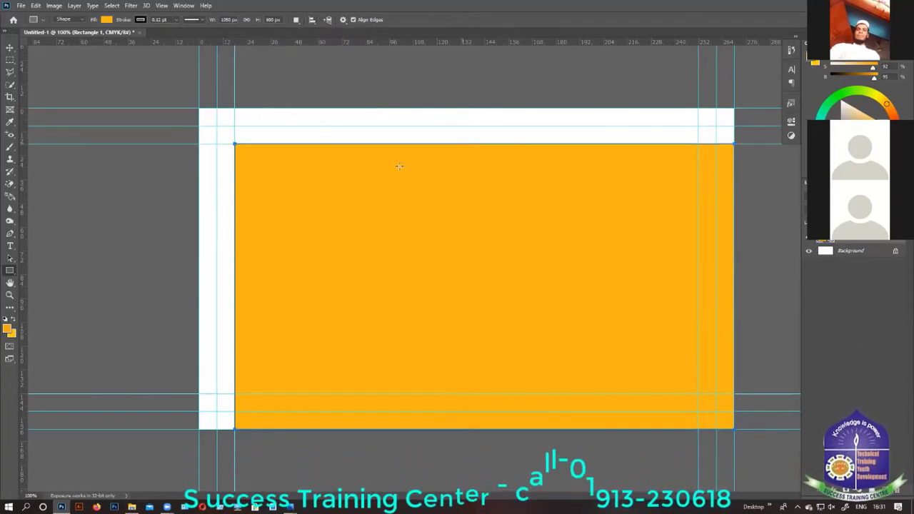
- Centre the rectangle on the canvas horizontally and vertically, and change its fill from orange to white
{"action": "left_click", "coordinate": [312, 19]}
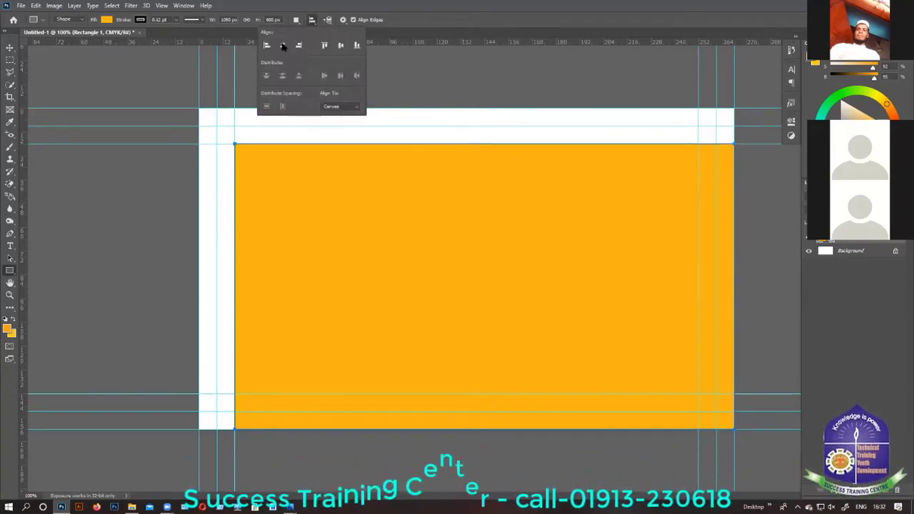
{"action": "left_click", "coordinate": [283, 46]}
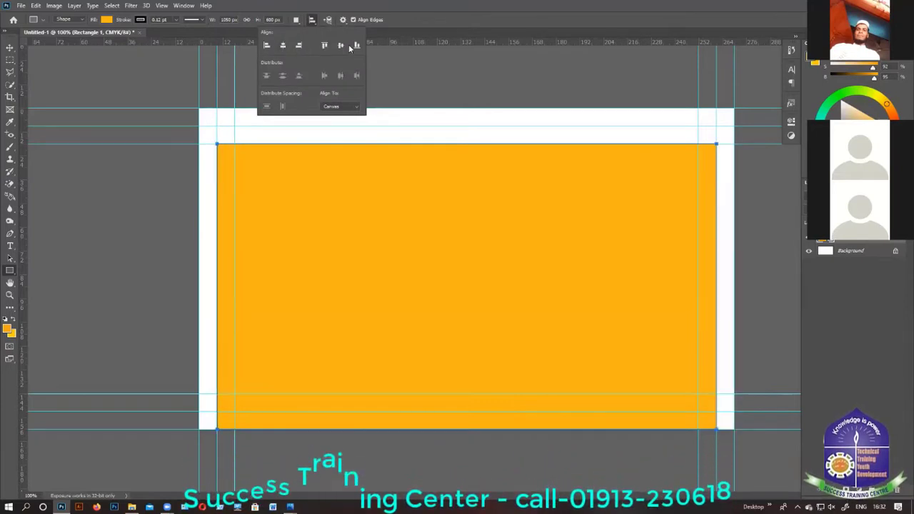
{"action": "left_click", "coordinate": [107, 20]}
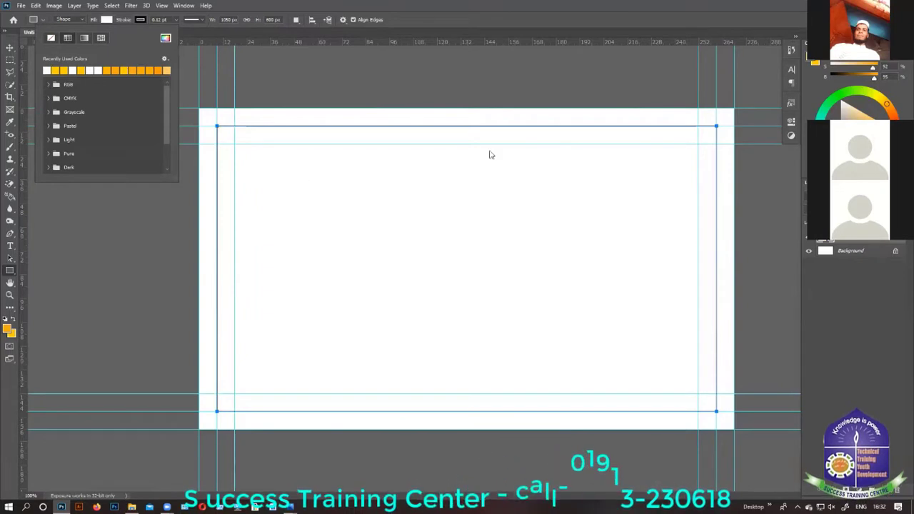
{"action": "left_click", "coordinate": [513, 146]}
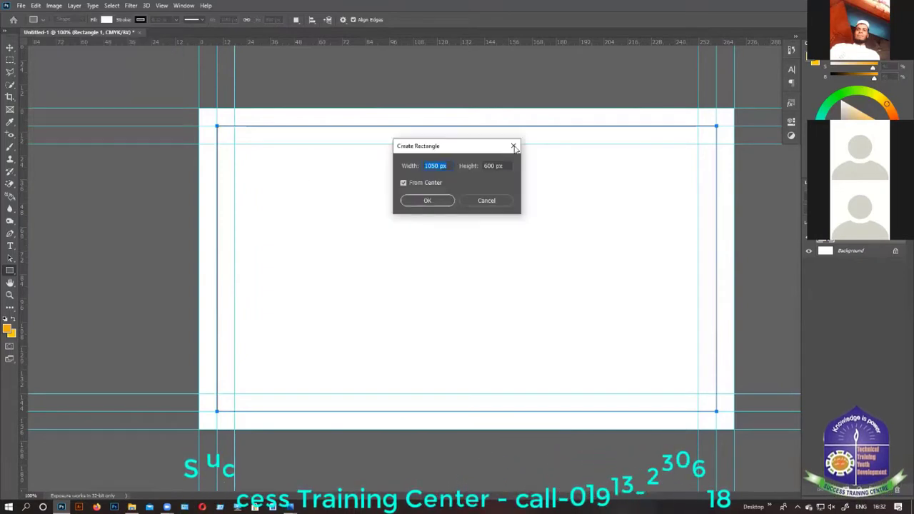
{"action": "key", "text": "Return"}
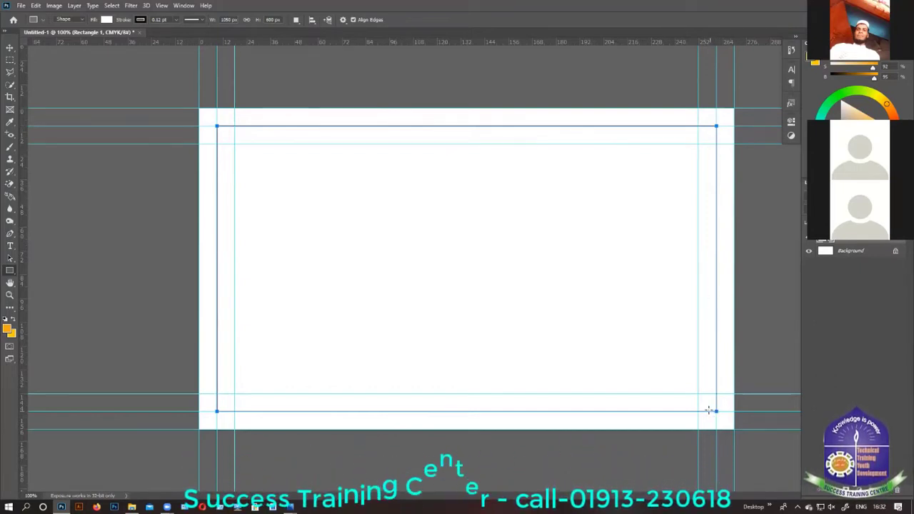
{"action": "left_click", "coordinate": [9, 48]}
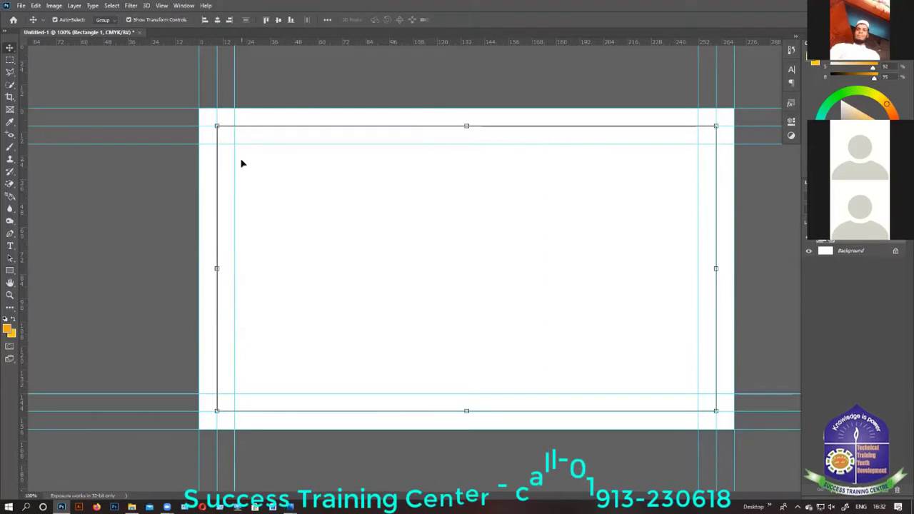
{"action": "key", "text": "ctrl+plus"}
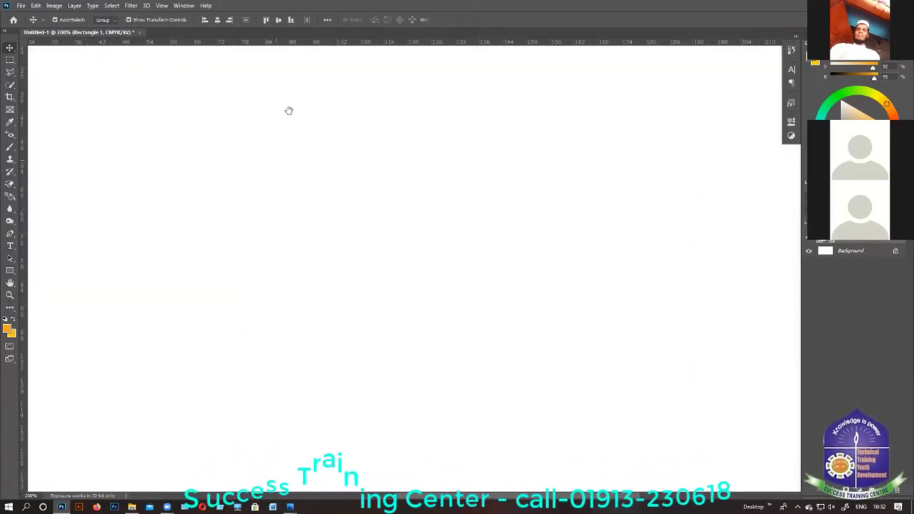
{"action": "left_click_drag", "start_coordinate": [354, 299], "coordinate": [363, 327]}
{"action": "left_click_drag", "start_coordinate": [364, 213], "coordinate": [380, 262]}
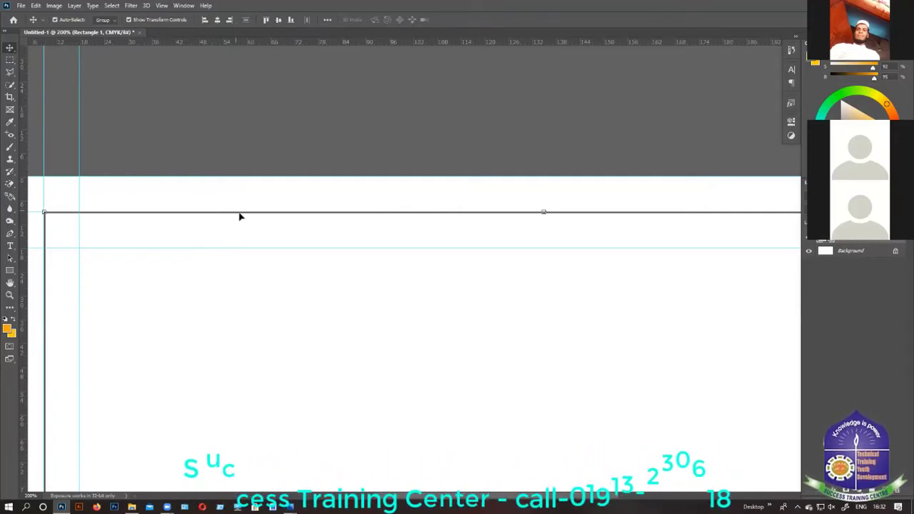
{"action": "left_click_drag", "start_coordinate": [323, 142], "coordinate": [322, 141]}
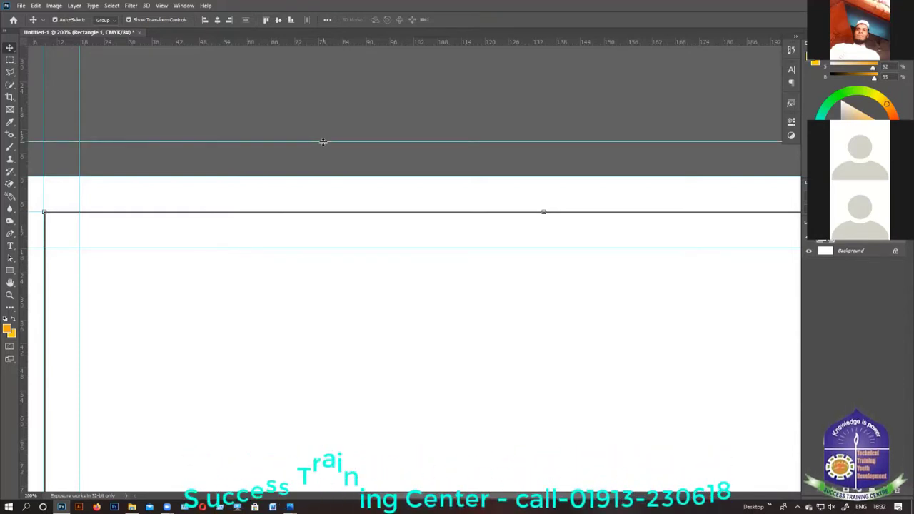
{"action": "key", "text": "ctrl+z"}
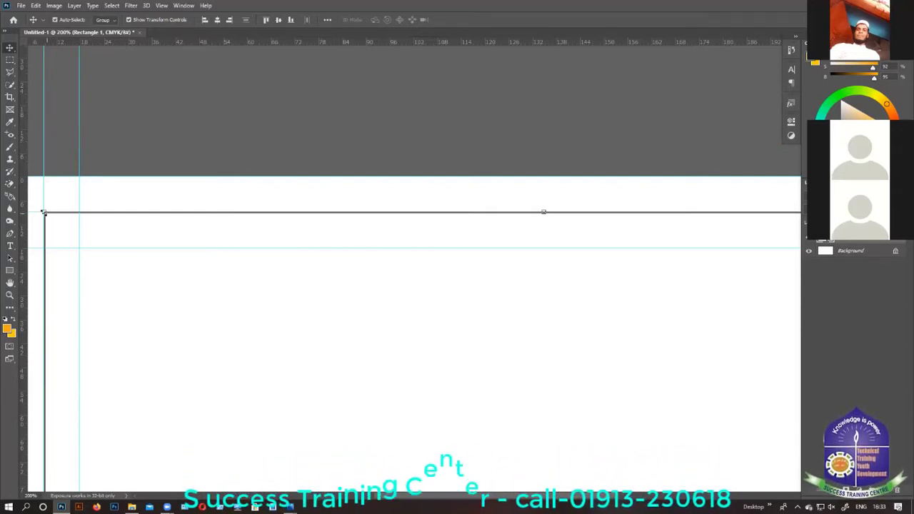
- Scale the white rectangle down to about 90% from its upper-left corner and delete the shape
{"action": "left_click_drag", "start_coordinate": [44, 214], "coordinate": [142, 271]}
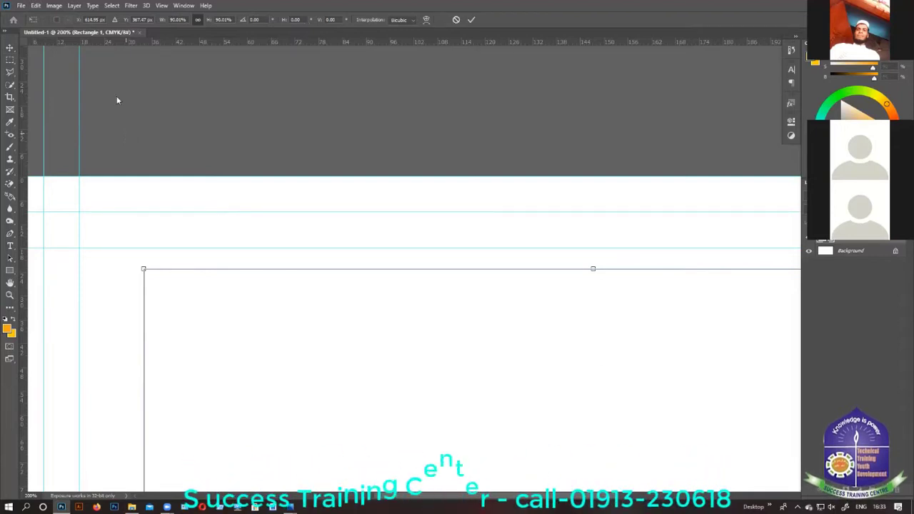
{"action": "key", "text": "ctrl+1"}
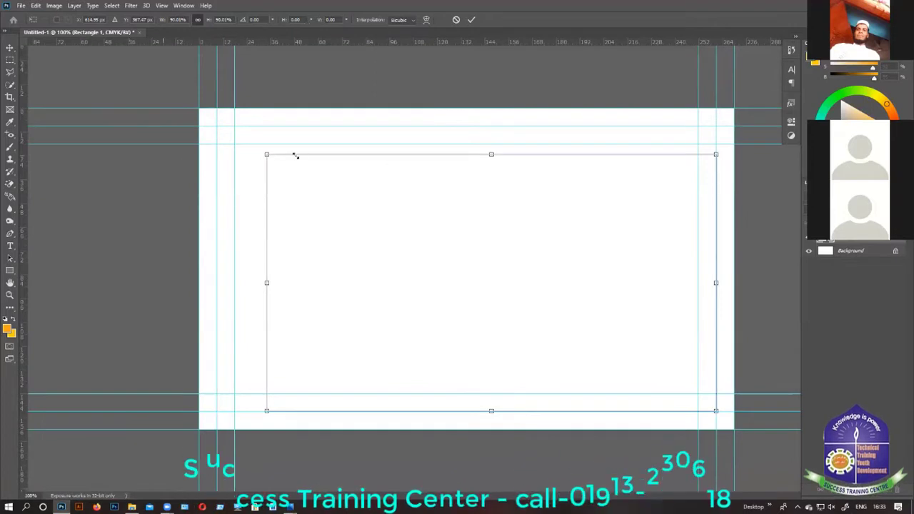
{"action": "left_click", "coordinate": [9, 47]}
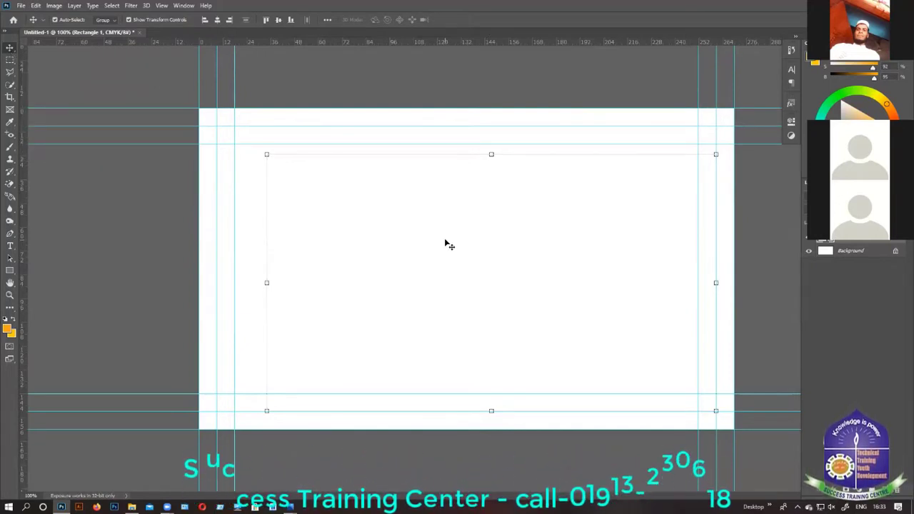
{"action": "key", "text": "Delete"}
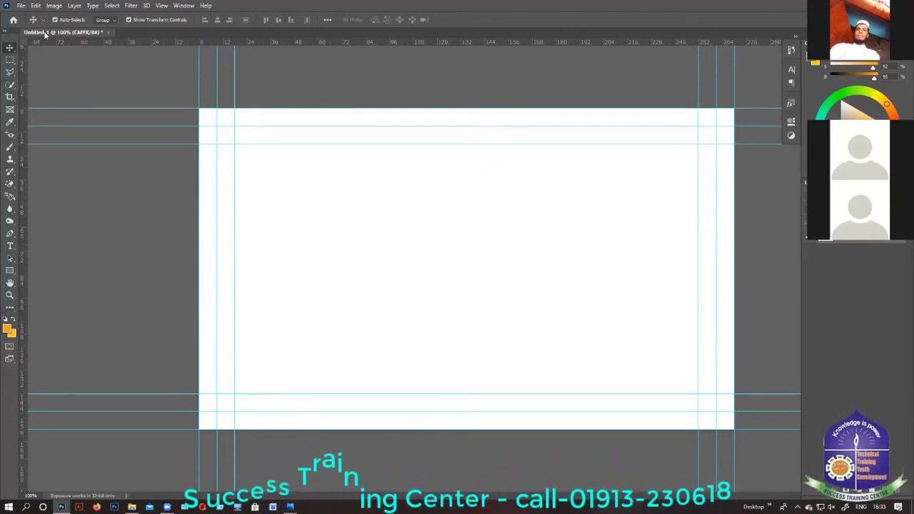
- Save the document on the computer as the Photoshop file business card sample.psd in the Downloads folder
{"action": "left_click", "coordinate": [20, 5]}
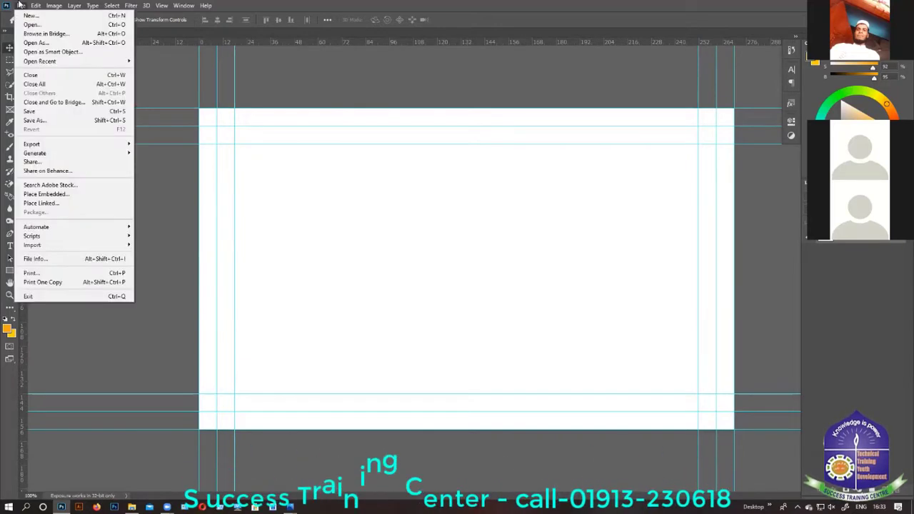
{"action": "left_click", "coordinate": [74, 123]}
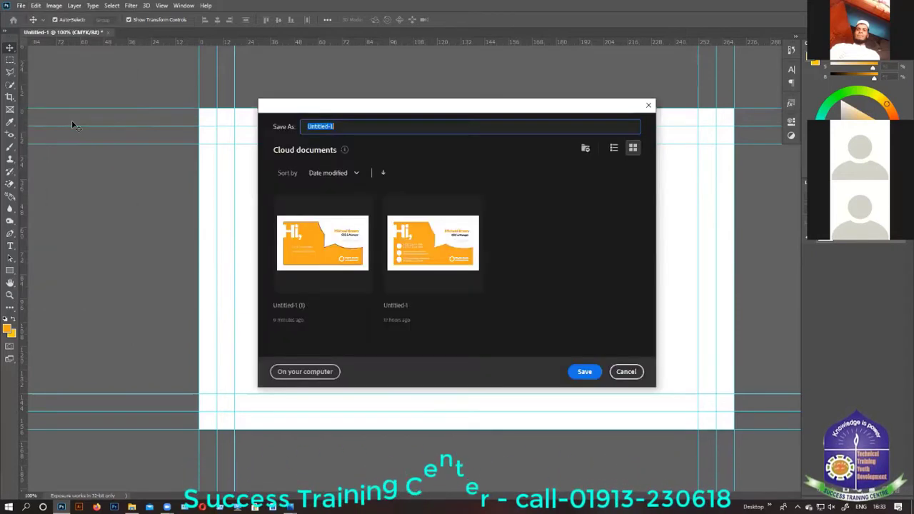
{"action": "left_click", "coordinate": [346, 125]}
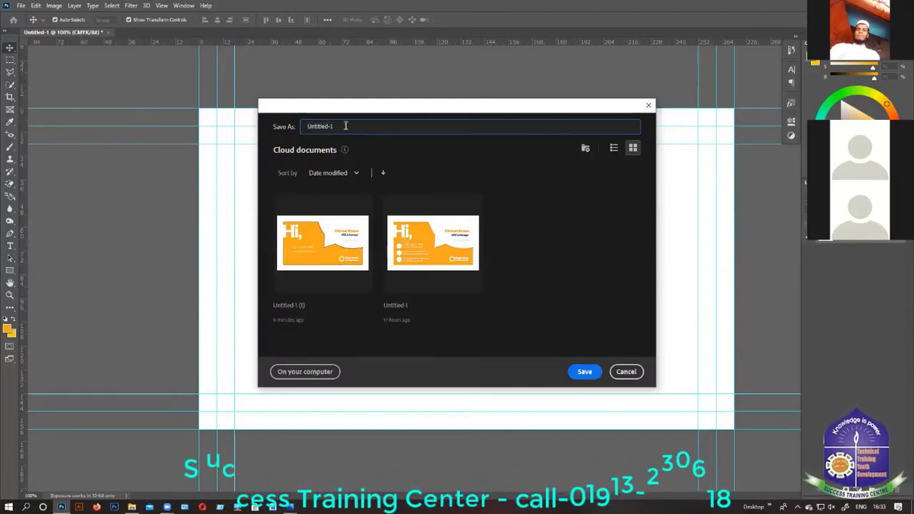
{"action": "left_click_drag", "start_coordinate": [346, 126], "coordinate": [305, 127]}
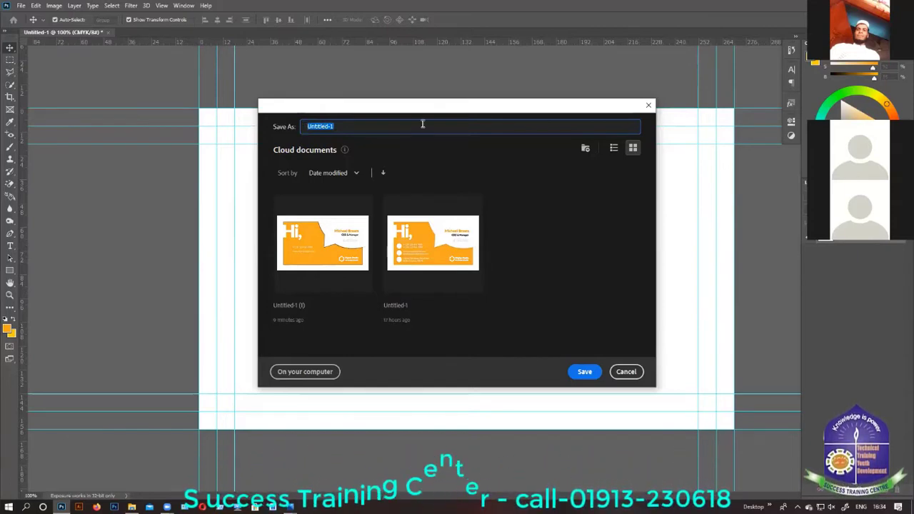
{"action": "type", "text": "busne"}
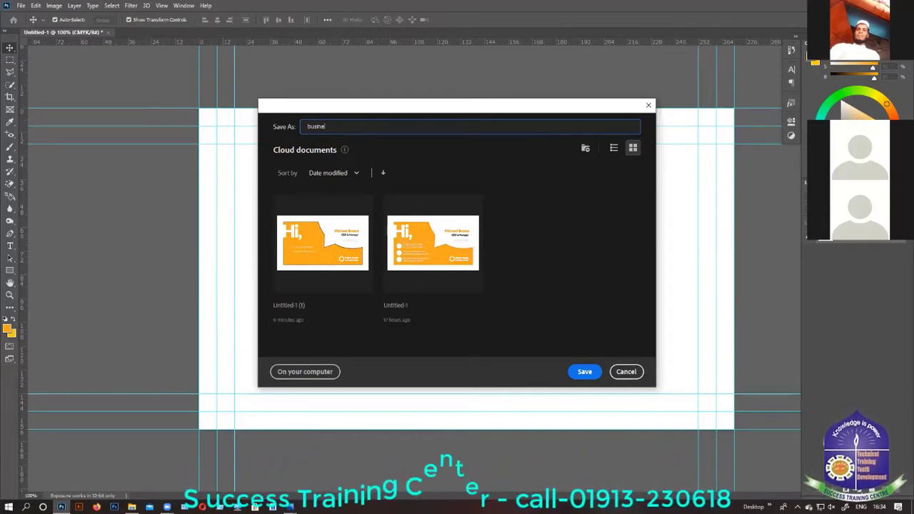
{"action": "type", "text": "iness"}
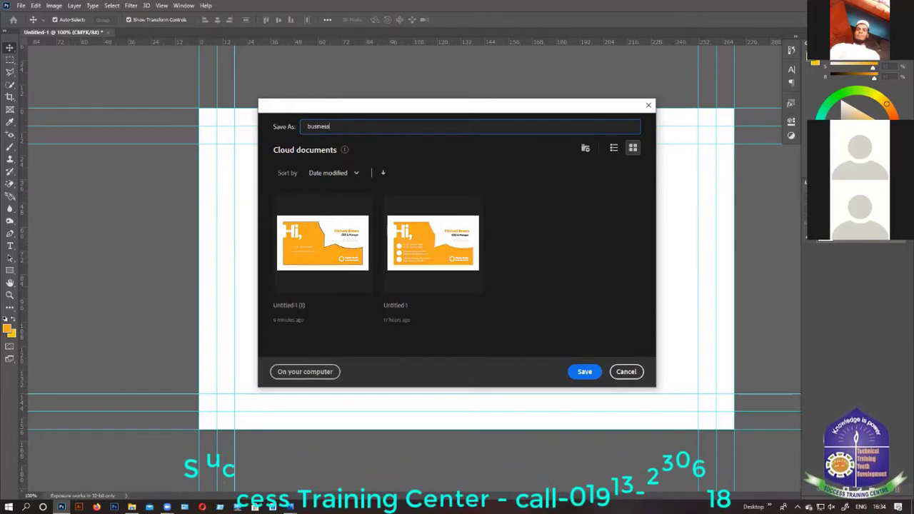
{"action": "type", "text": " ca"}
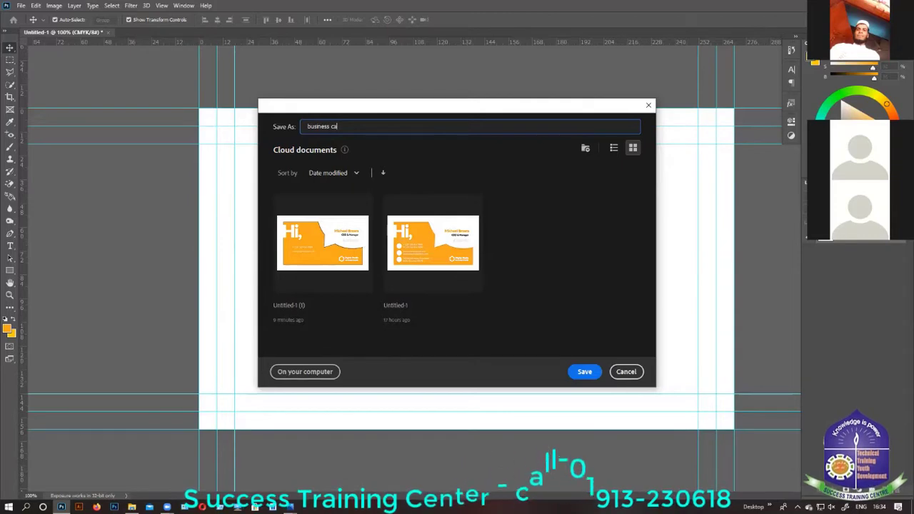
{"action": "type", "text": "r"}
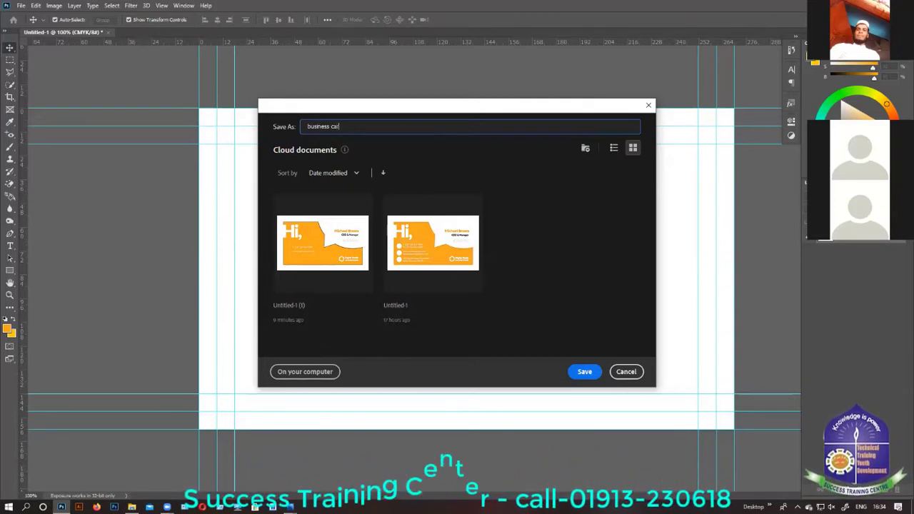
{"action": "type", "text": "d"}
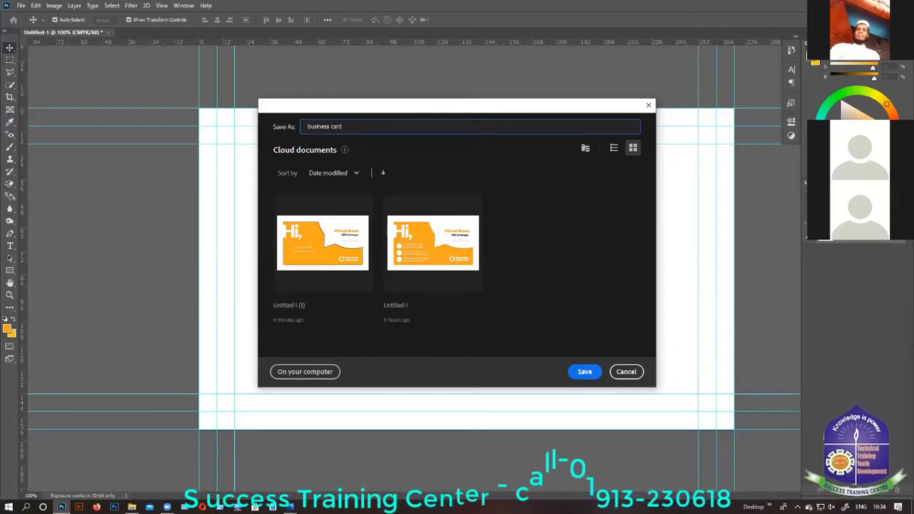
{"action": "type", "text": "s"}
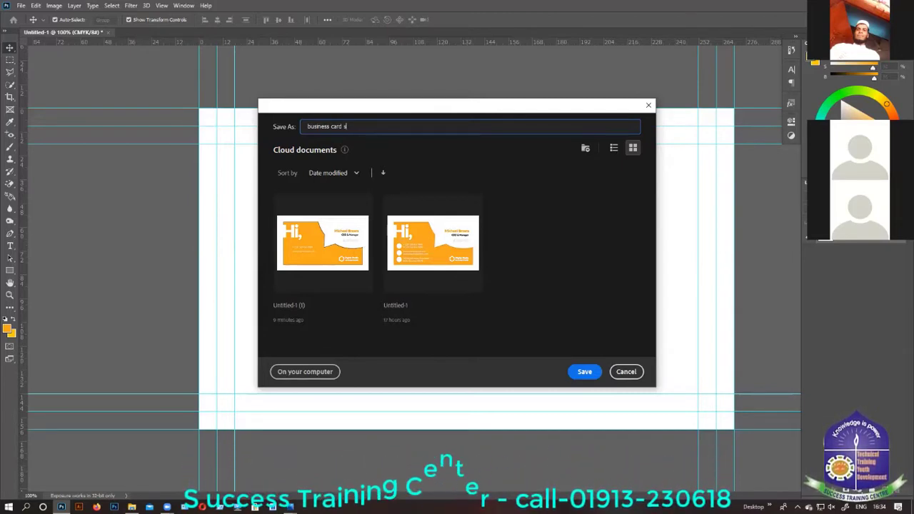
{"action": "type", "text": "a"}
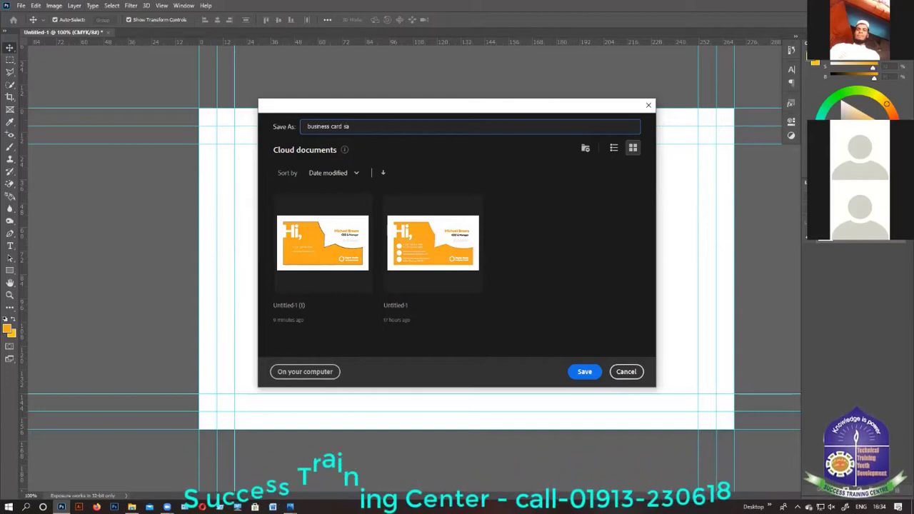
{"action": "type", "text": "mple"}
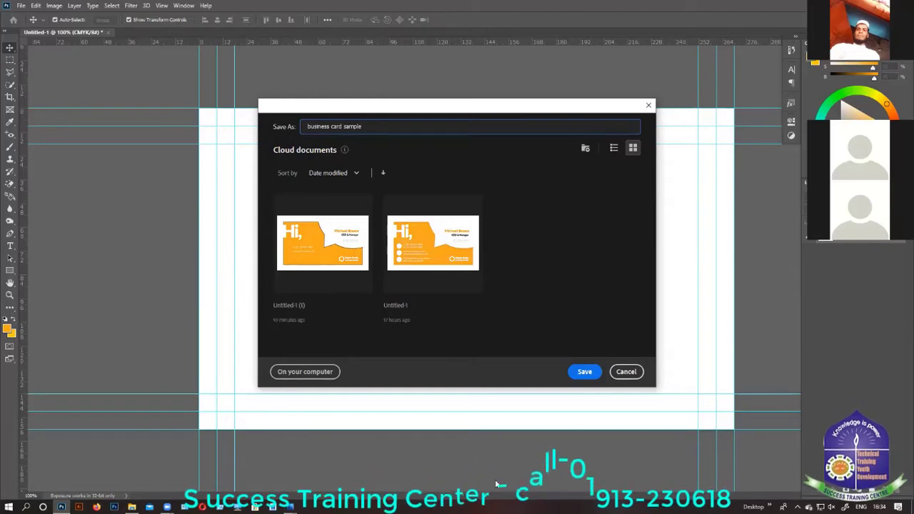
{"action": "left_click", "coordinate": [318, 374]}
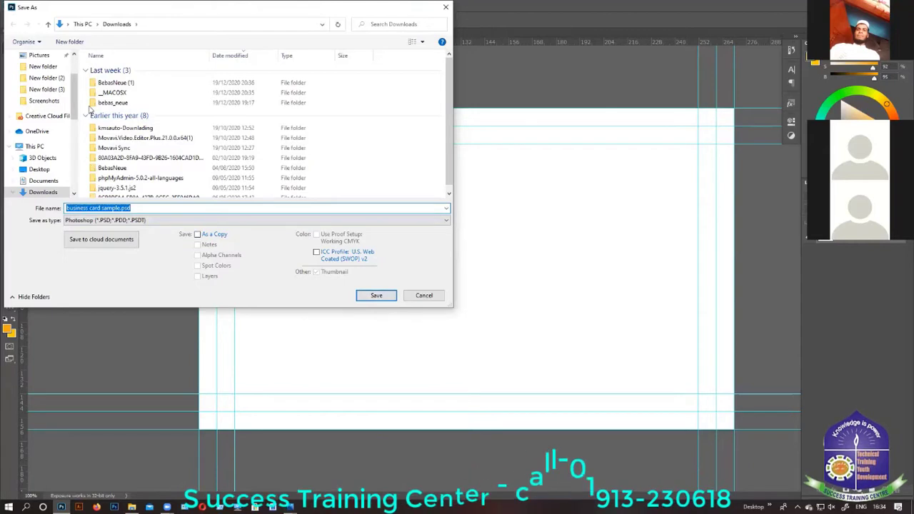
{"action": "left_click", "coordinate": [376, 296]}
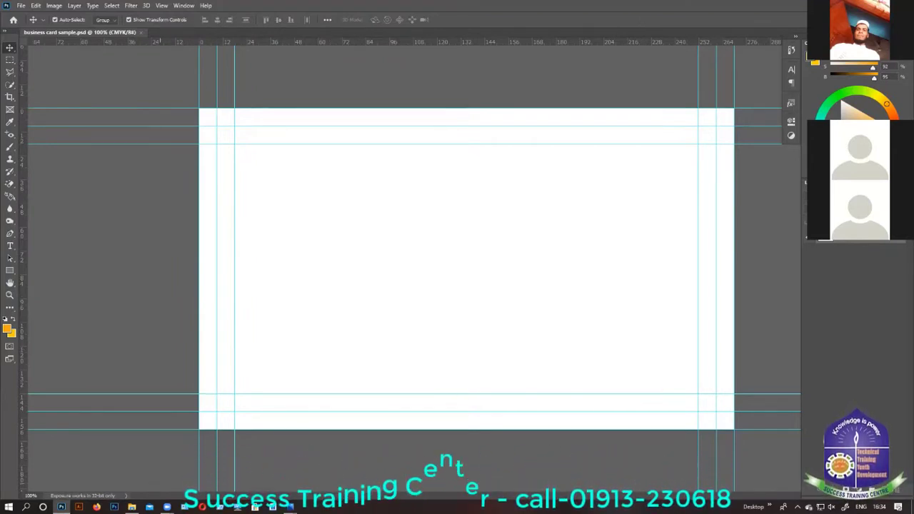
- Switch to File Explorer, check the Downloads folder for the saved business card sample.psd, and return to Photoshop
{"action": "left_click", "coordinate": [131, 507]}
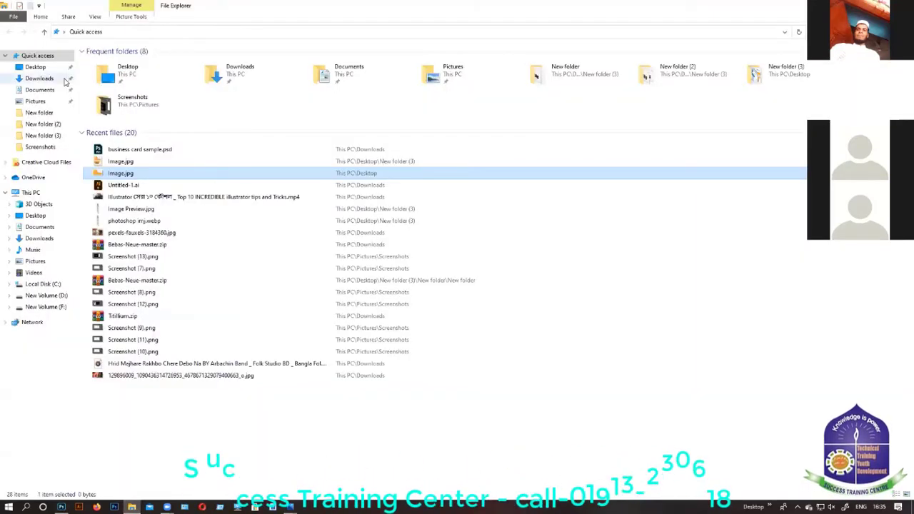
{"action": "left_click", "coordinate": [40, 79]}
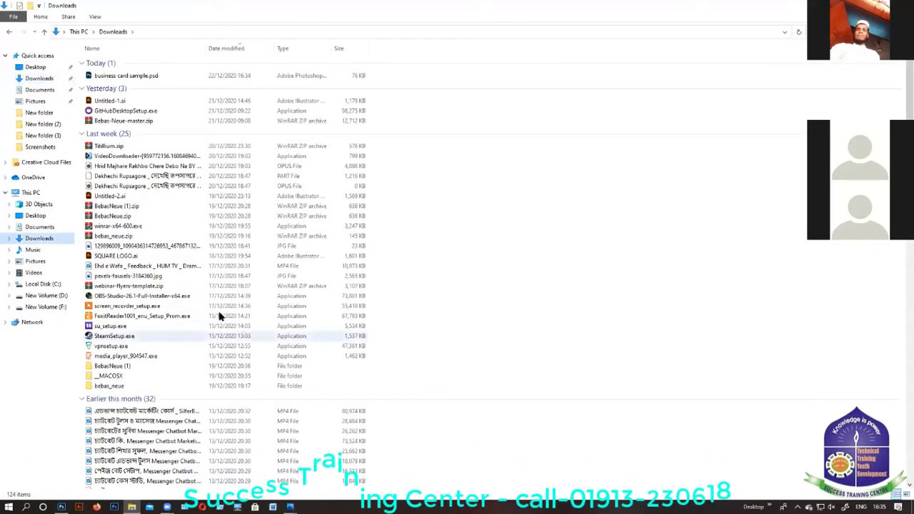
{"action": "left_click", "coordinate": [151, 76]}
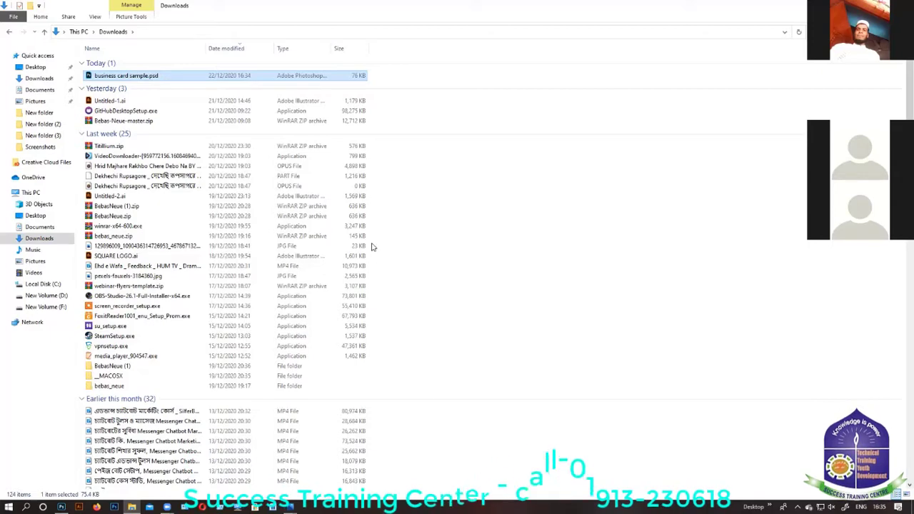
{"action": "scroll", "coordinate": [372, 244], "scroll_direction": "down", "scroll_amount": 5}
{"action": "scroll", "coordinate": [374, 244], "scroll_direction": "down", "scroll_amount": 5}
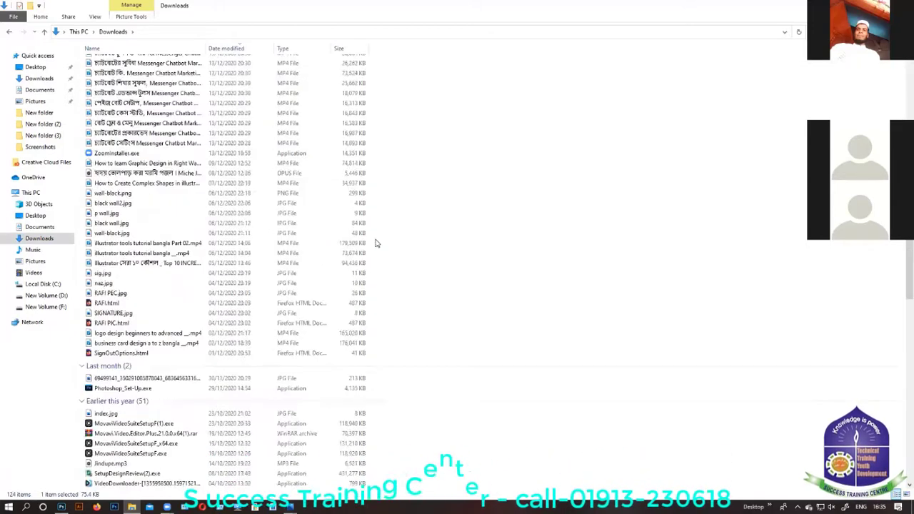
{"action": "scroll", "coordinate": [375, 239], "scroll_direction": "down", "scroll_amount": 5}
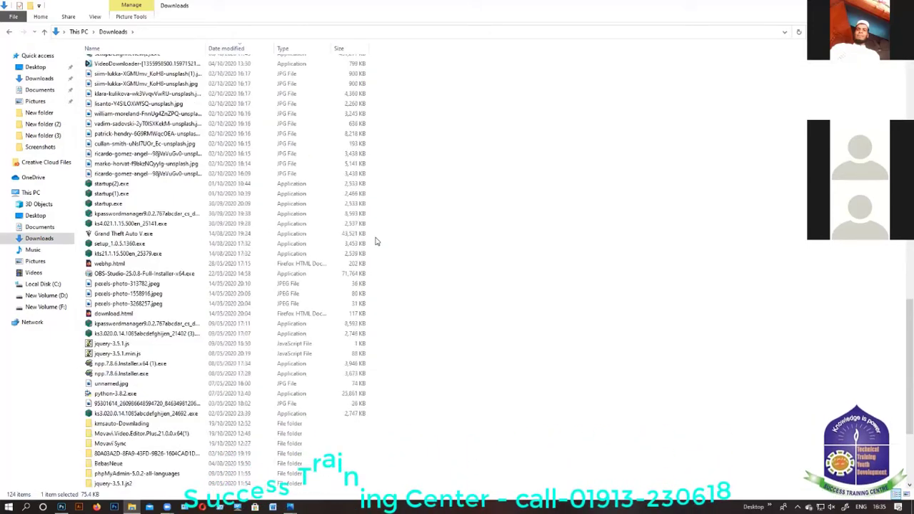
{"action": "scroll", "coordinate": [445, 179], "scroll_direction": "up", "scroll_amount": 12}
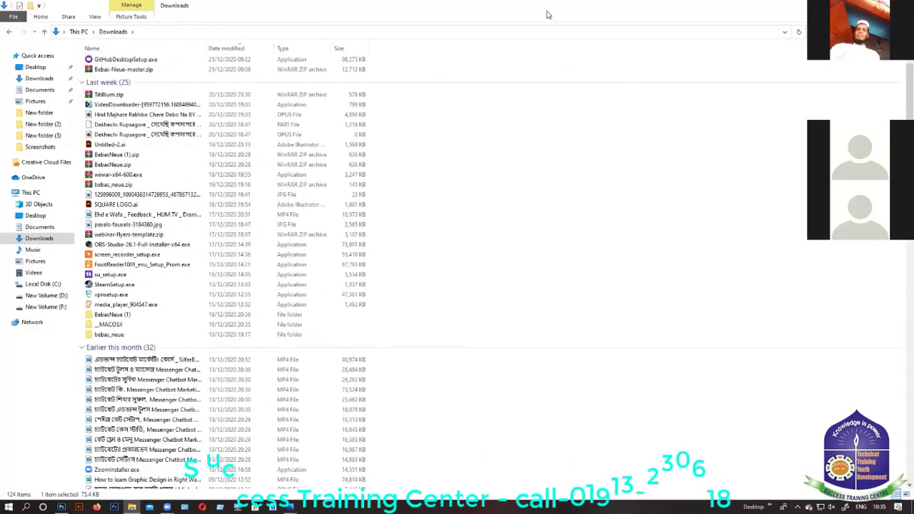
{"action": "scroll", "coordinate": [351, 224], "scroll_direction": "up", "scroll_amount": 2}
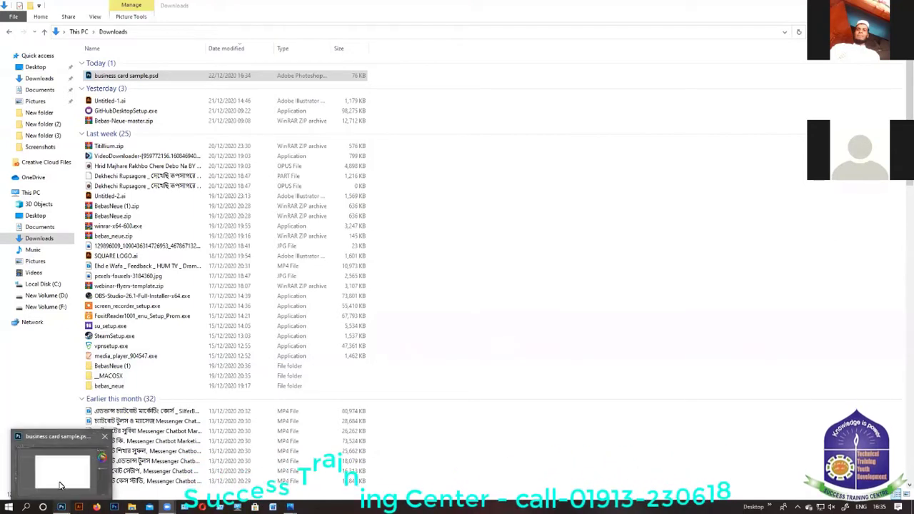
{"action": "left_click", "coordinate": [77, 475]}
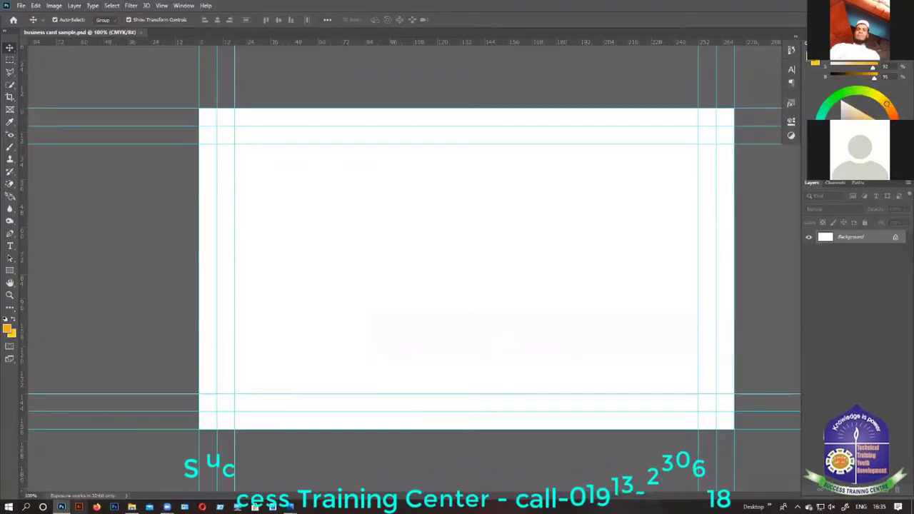
- Look through the Pictures and Downloads folders in File Explorer, and go back to the Photoshop document
{"action": "mouse_move", "coordinate": [132, 507]}
{"action": "left_click", "coordinate": [130, 484]}
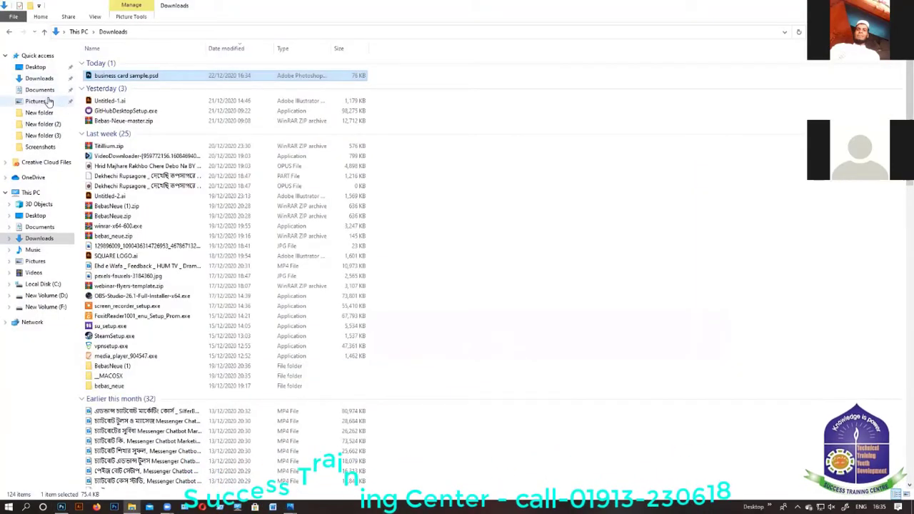
{"action": "left_click", "coordinate": [48, 102]}
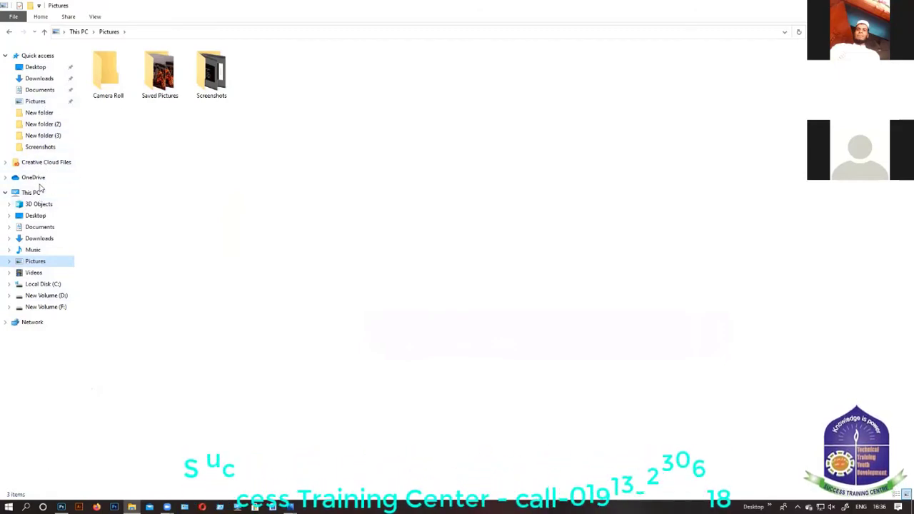
{"action": "left_click", "coordinate": [50, 83]}
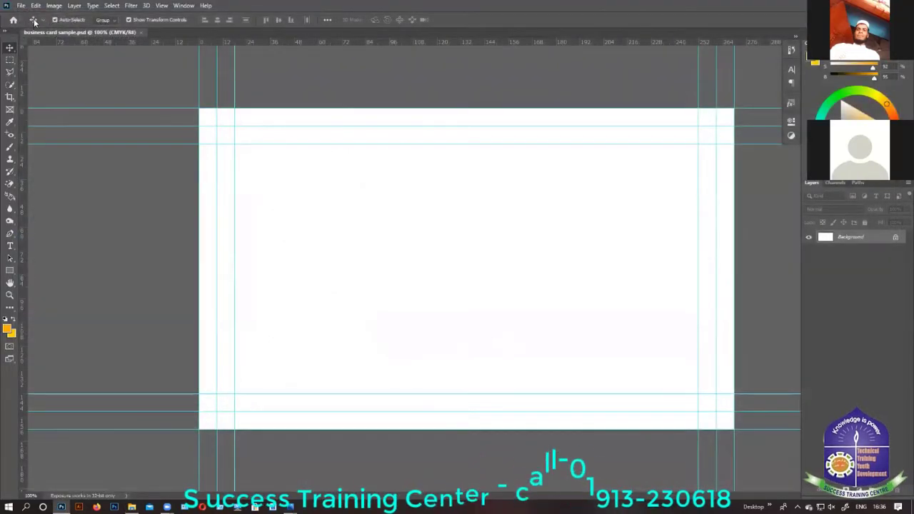
- Open Image.jpg from the Desktop folder and dock its floating window as a tab beside the business card document
{"action": "left_click", "coordinate": [20, 5]}
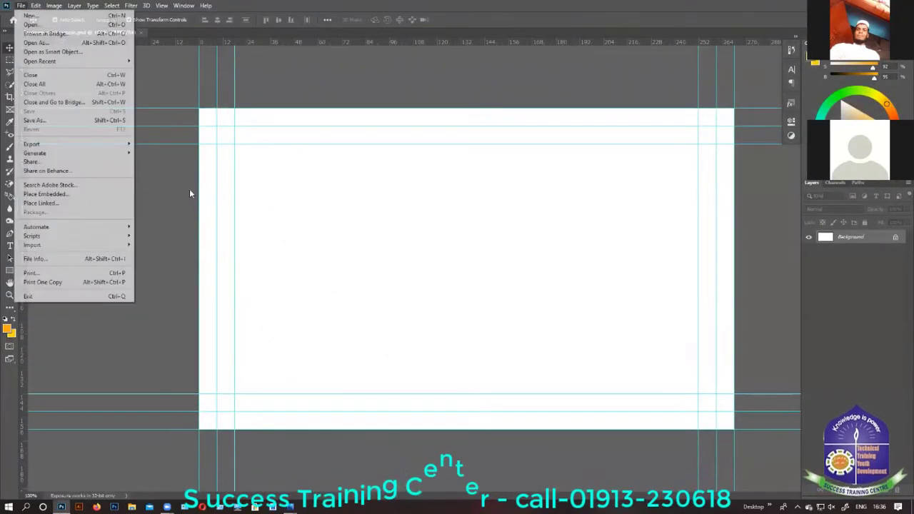
{"action": "key", "text": "ctrl+o"}
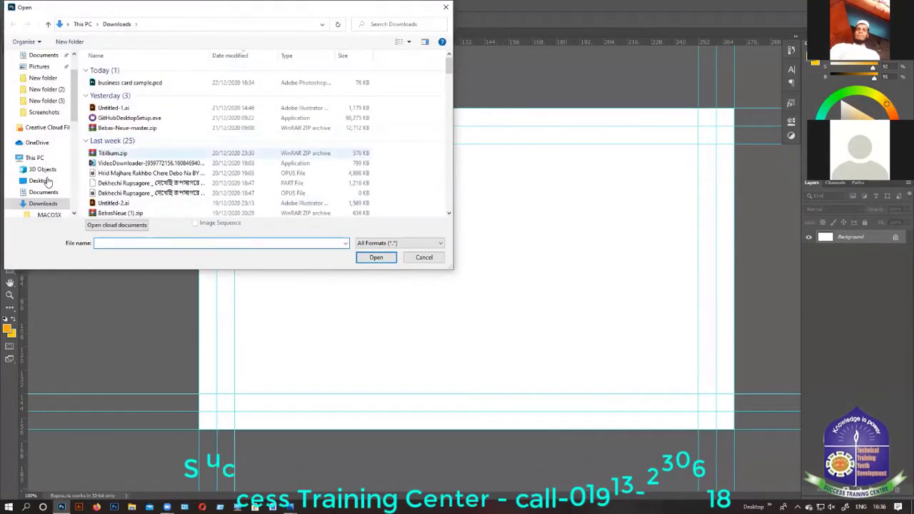
{"action": "scroll", "coordinate": [46, 178], "scroll_direction": "down", "scroll_amount": 1}
{"action": "left_click", "coordinate": [43, 181]}
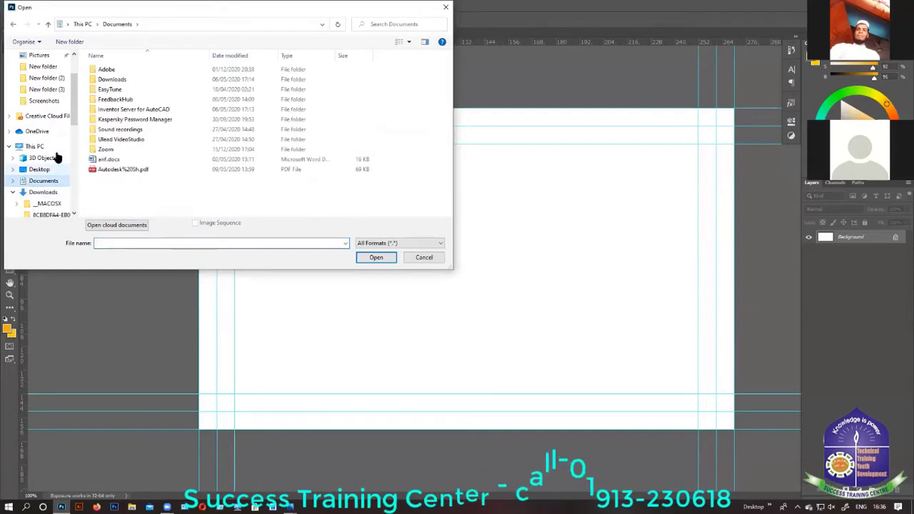
{"action": "left_click", "coordinate": [39, 169]}
{"action": "left_click", "coordinate": [155, 86]}
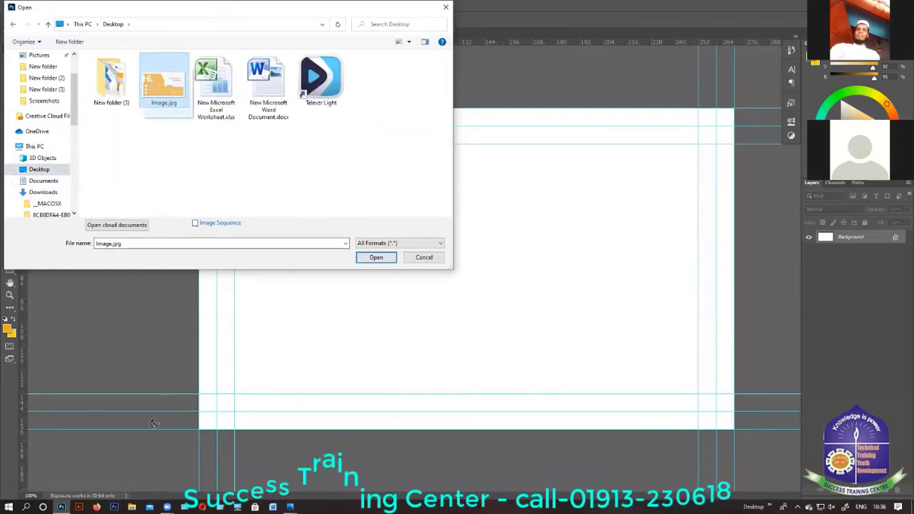
{"action": "mouse_move", "coordinate": [62, 507]}
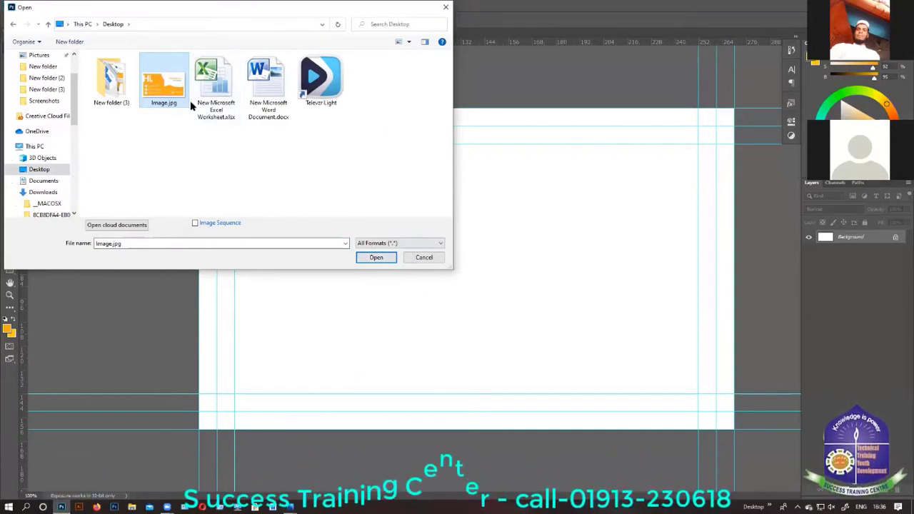
{"action": "left_click", "coordinate": [377, 257]}
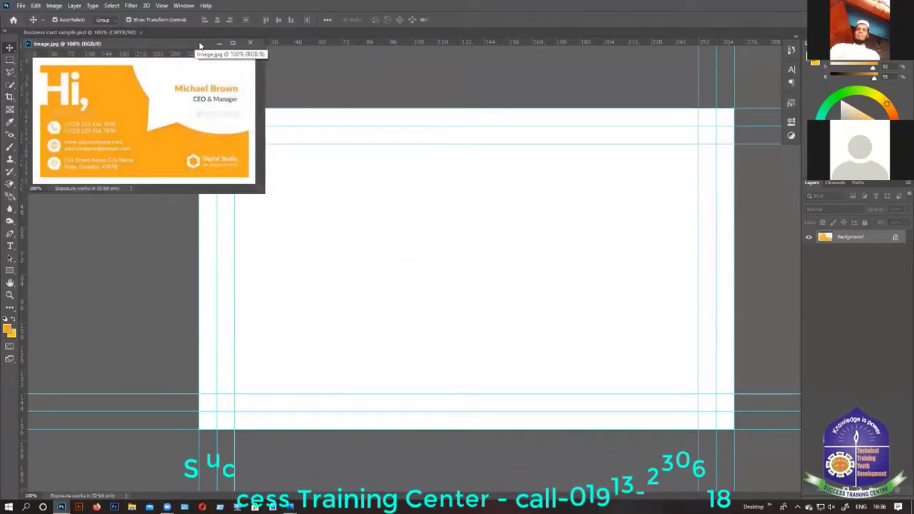
{"action": "left_click_drag", "start_coordinate": [194, 41], "coordinate": [250, 43]}
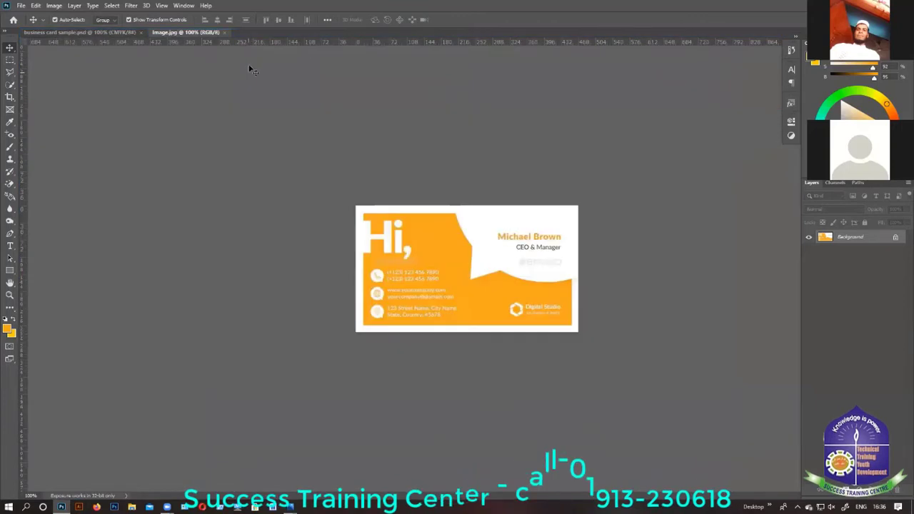
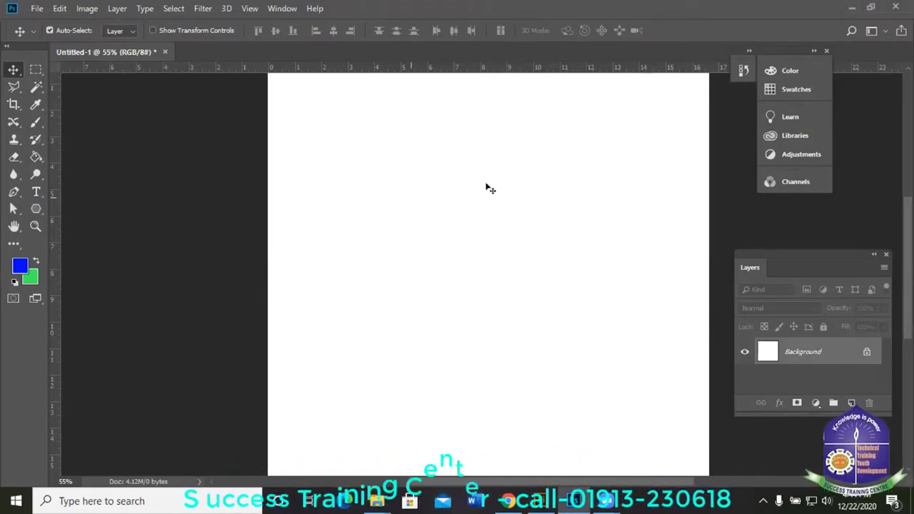
- Draw a blue six-sided polygon, about 286 by 325 px, in the upper-left part of the white canvas
{"action": "left_click", "coordinate": [36, 209]}
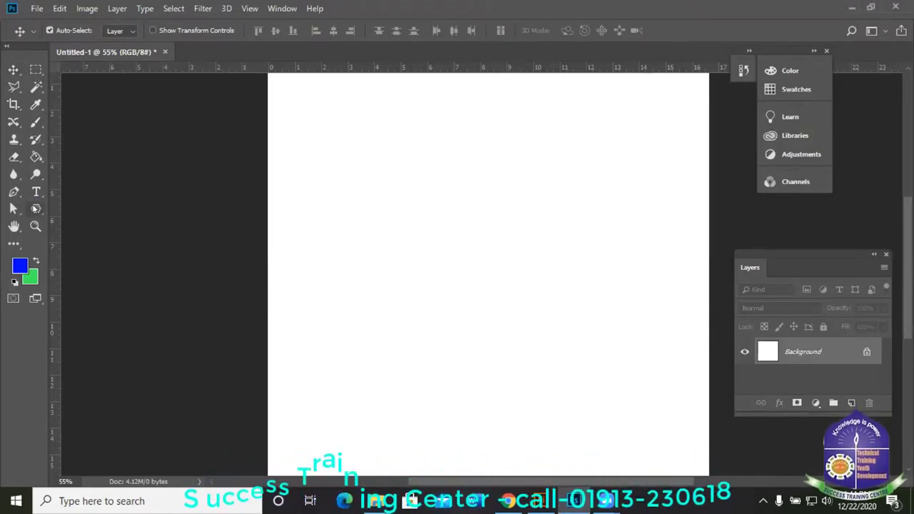
{"action": "left_click_drag", "start_coordinate": [399, 180], "coordinate": [450, 211]}
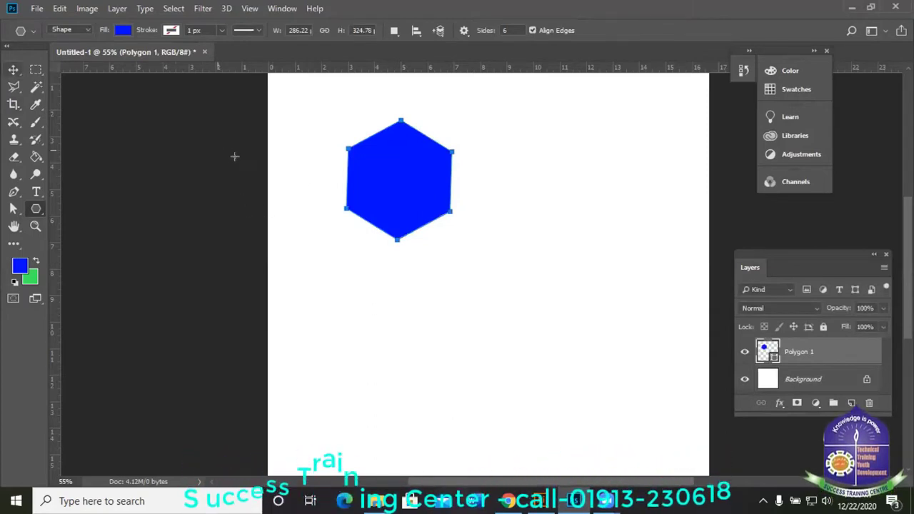
- Move the blue hexagon down and to the right on the canvas and rotate it 0.10 degrees with Free Transform
{"action": "key", "text": "ctrl+plus"}
{"action": "key", "text": "ctrl+plus"}
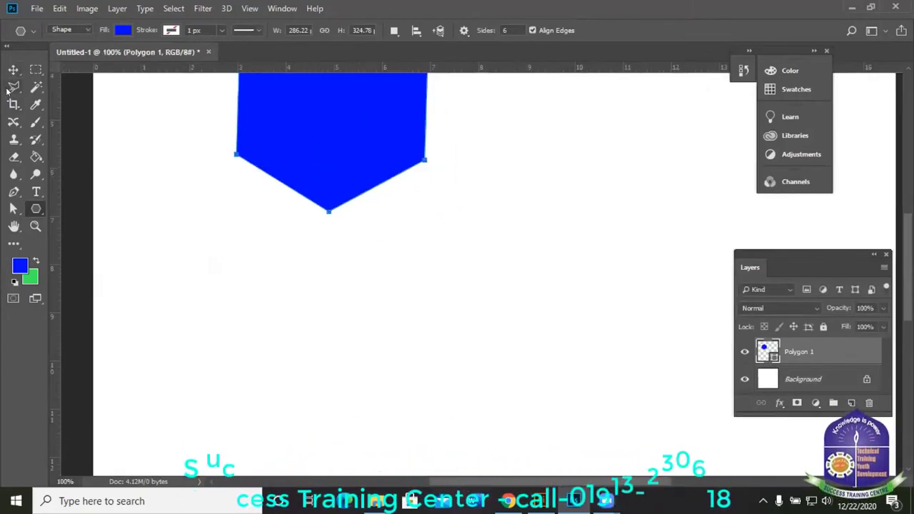
{"action": "left_click", "coordinate": [13, 70]}
{"action": "left_click_drag", "start_coordinate": [369, 198], "coordinate": [400, 255]}
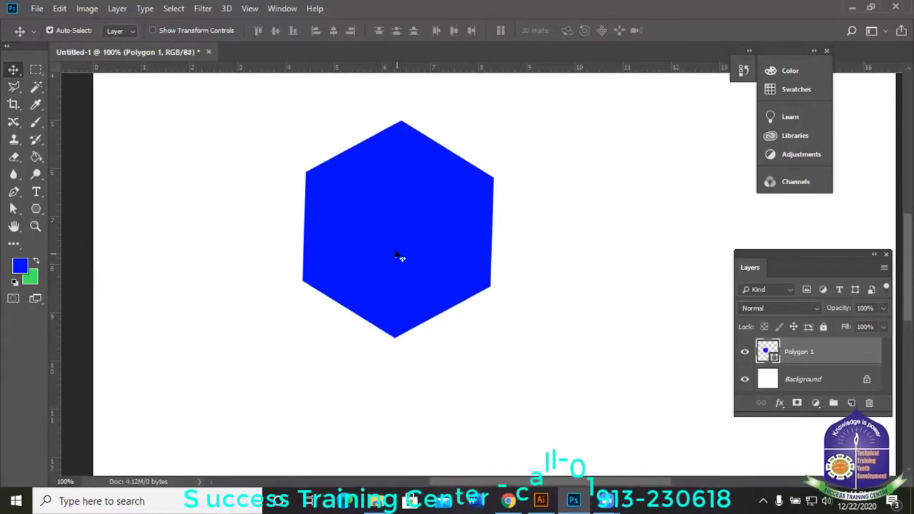
{"action": "key", "text": "ctrl+t"}
{"action": "left_click_drag", "start_coordinate": [500, 357], "coordinate": [498, 351]}
{"action": "left_click_drag", "start_coordinate": [492, 318], "coordinate": [491, 318]}
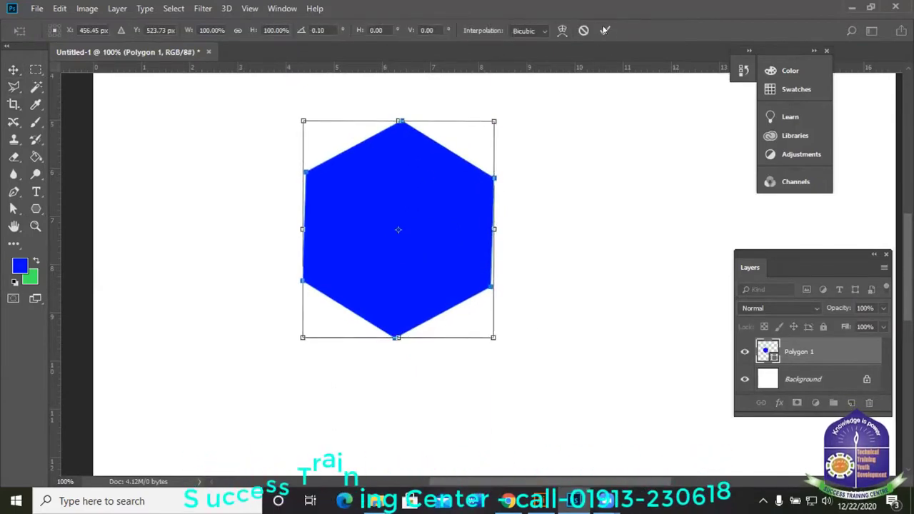
{"action": "left_click", "coordinate": [605, 30]}
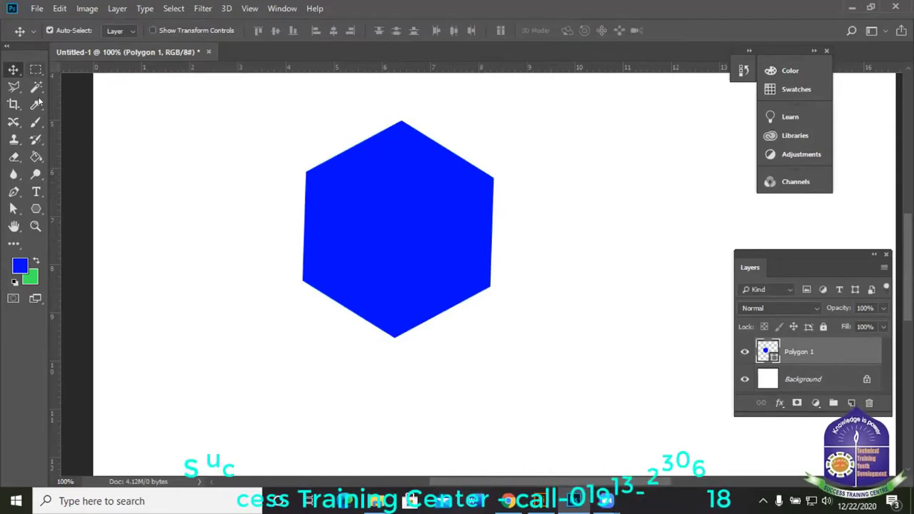
- Remove the hexagon's fill and give it a black outline with a stroke width of 10.84 px
{"action": "left_click", "coordinate": [34, 208]}
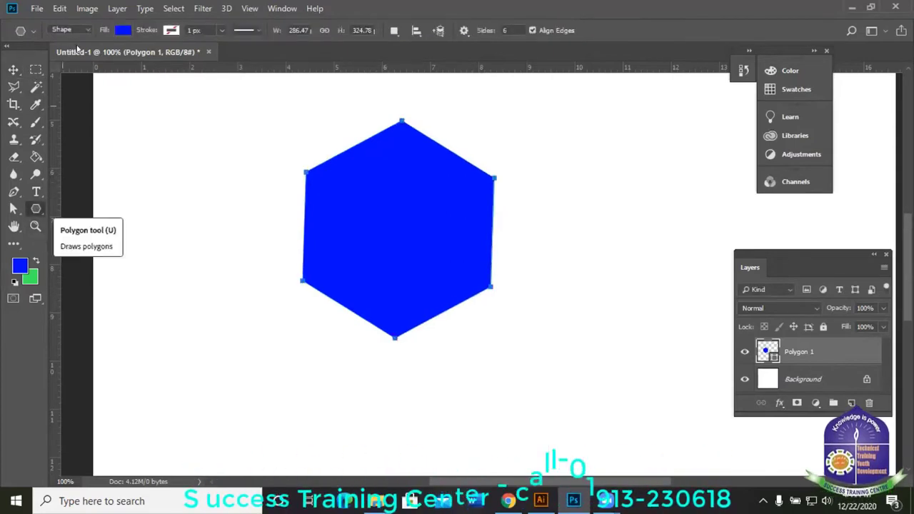
{"action": "left_click", "coordinate": [123, 30]}
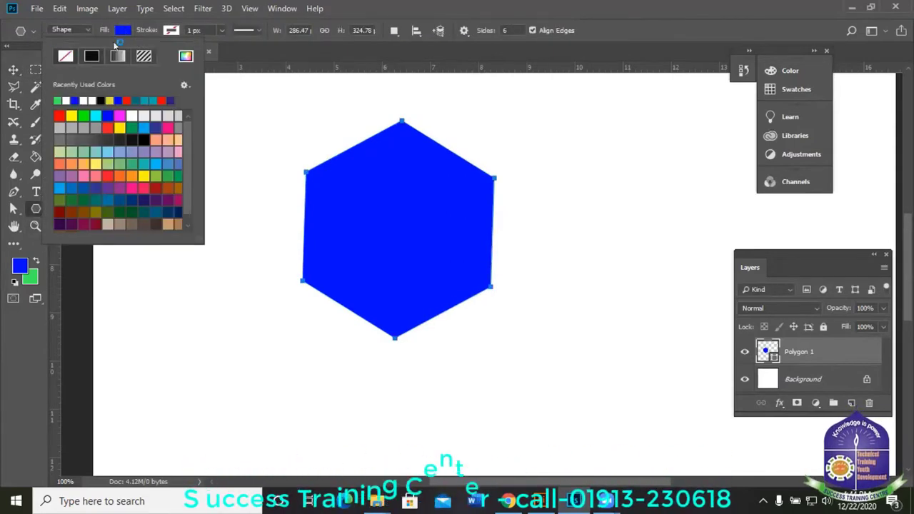
{"action": "left_click", "coordinate": [65, 56]}
{"action": "left_click", "coordinate": [218, 30]}
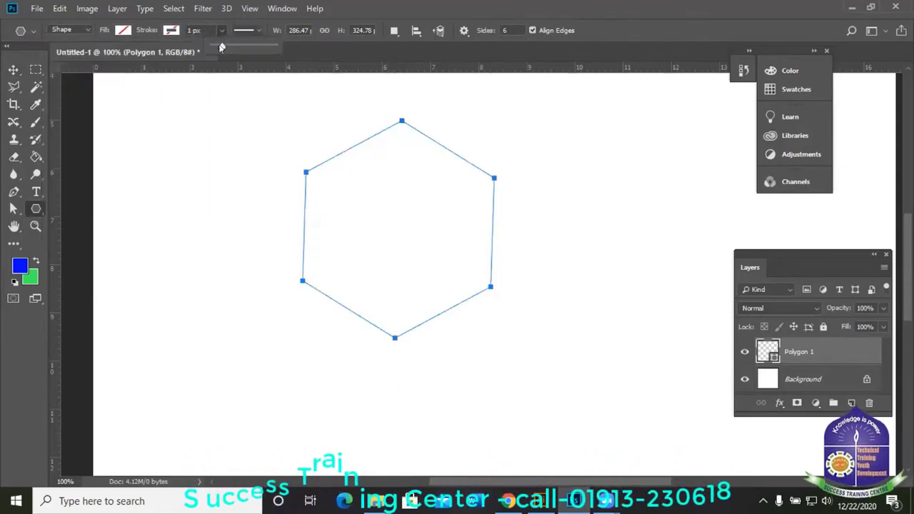
{"action": "left_click", "coordinate": [226, 47]}
{"action": "left_click_drag", "start_coordinate": [226, 47], "coordinate": [229, 45]}
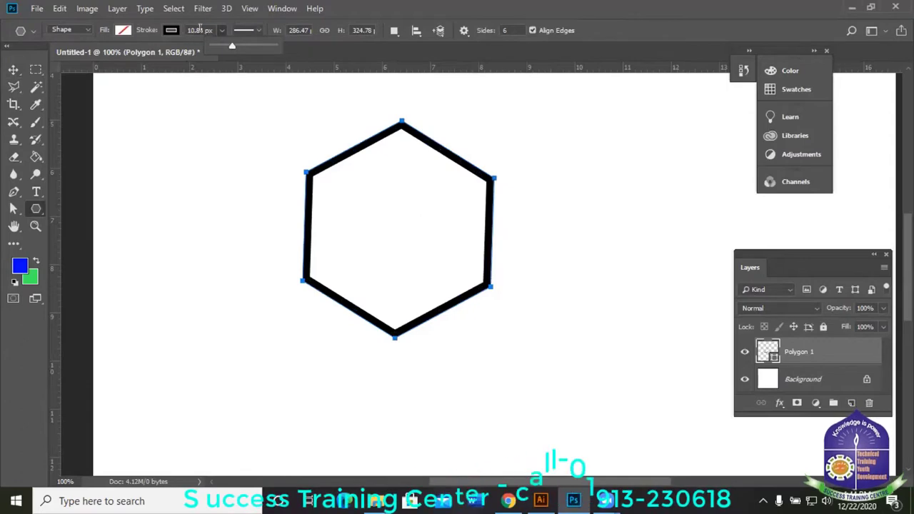
- Change the hexagon's stroke colour to orange ffaa17 and its stroke width to 28.15 px
{"action": "left_click", "coordinate": [172, 30]}
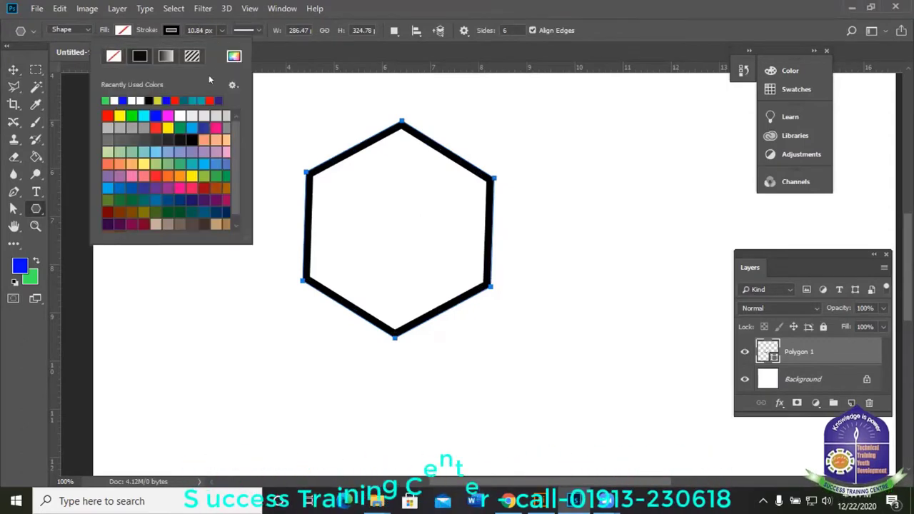
{"action": "left_click", "coordinate": [234, 56]}
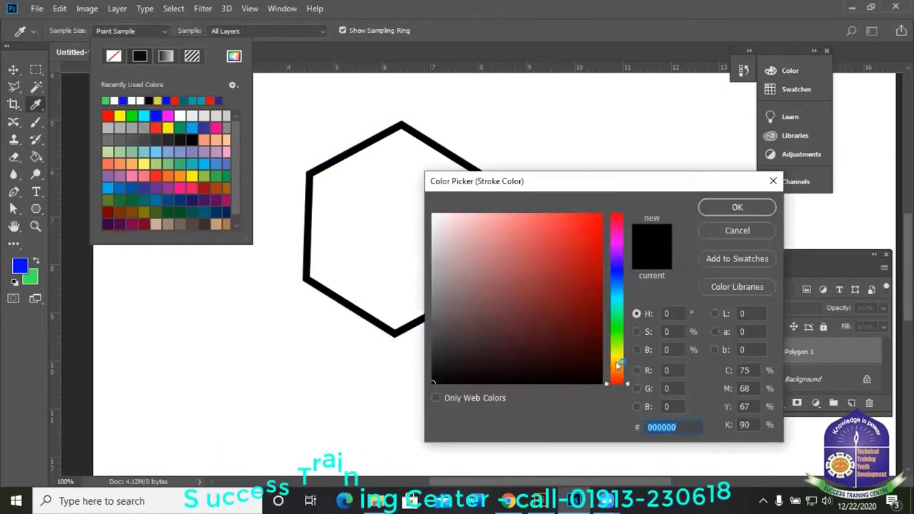
{"action": "left_click", "coordinate": [619, 354]}
{"action": "left_click_drag", "start_coordinate": [619, 357], "coordinate": [622, 368]}
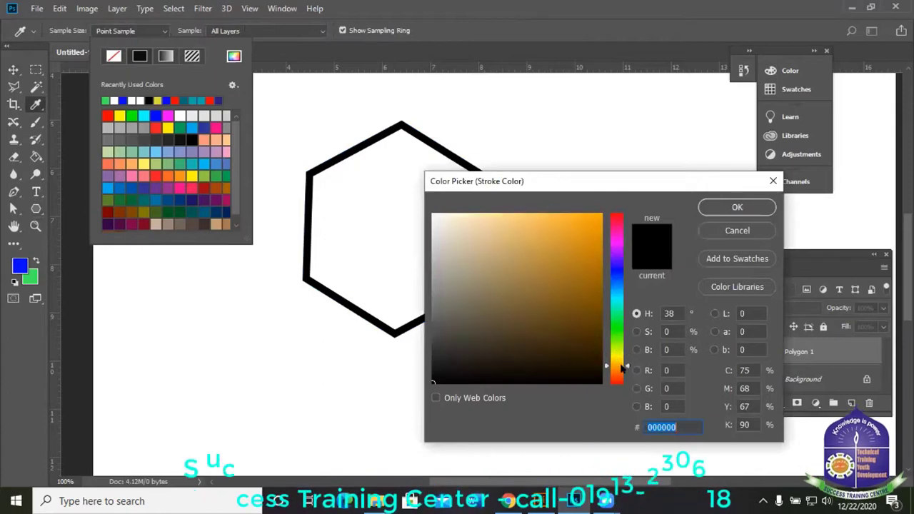
{"action": "left_click_drag", "start_coordinate": [580, 214], "coordinate": [585, 218]}
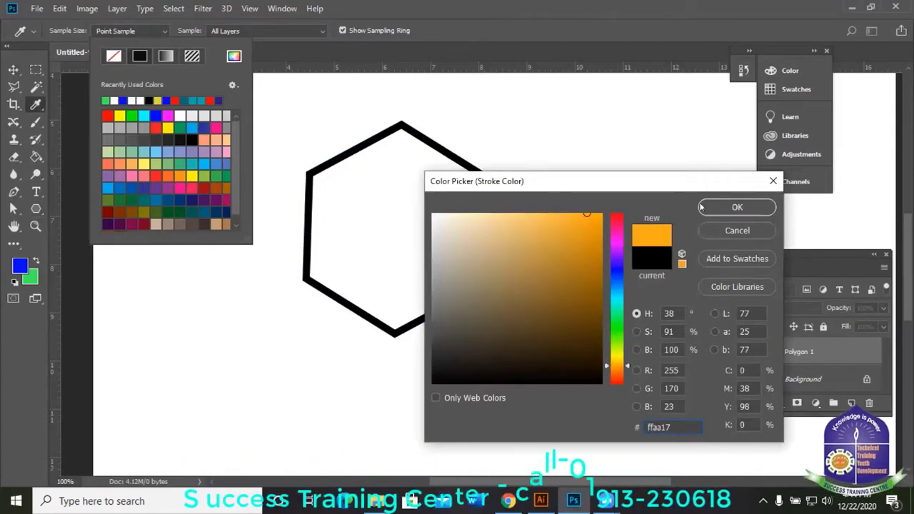
{"action": "left_click", "coordinate": [702, 208]}
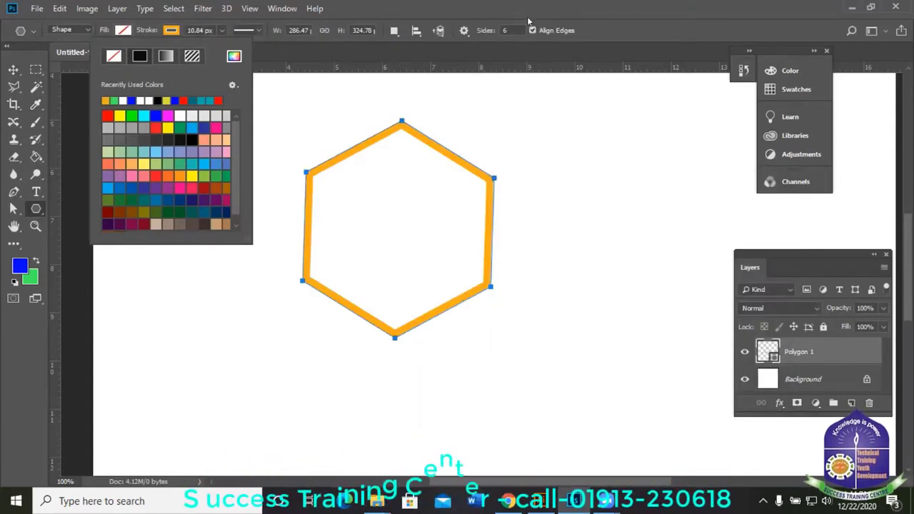
{"action": "left_click", "coordinate": [529, 15]}
{"action": "left_click", "coordinate": [220, 30]}
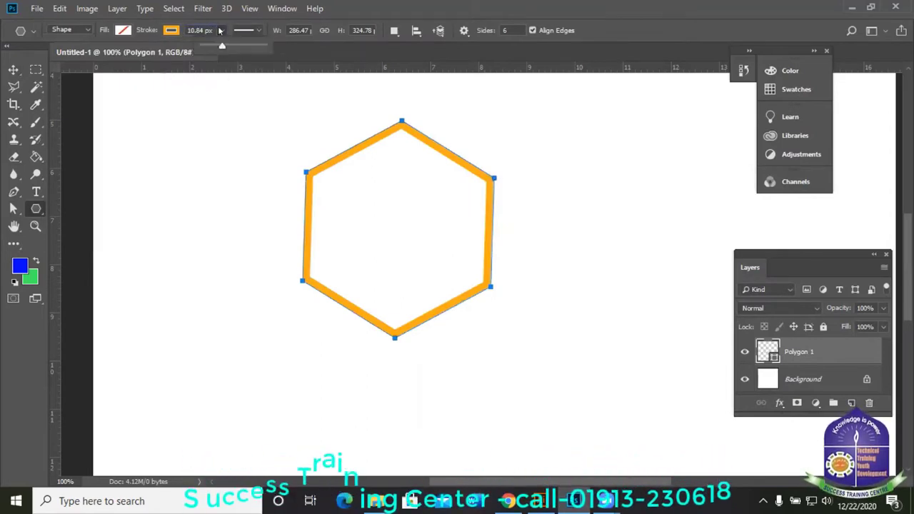
{"action": "left_click_drag", "start_coordinate": [226, 46], "coordinate": [241, 43]}
- Move the orange hexagon slightly down and rotate it 0.04 degrees with Free Transform
{"action": "left_click", "coordinate": [14, 70]}
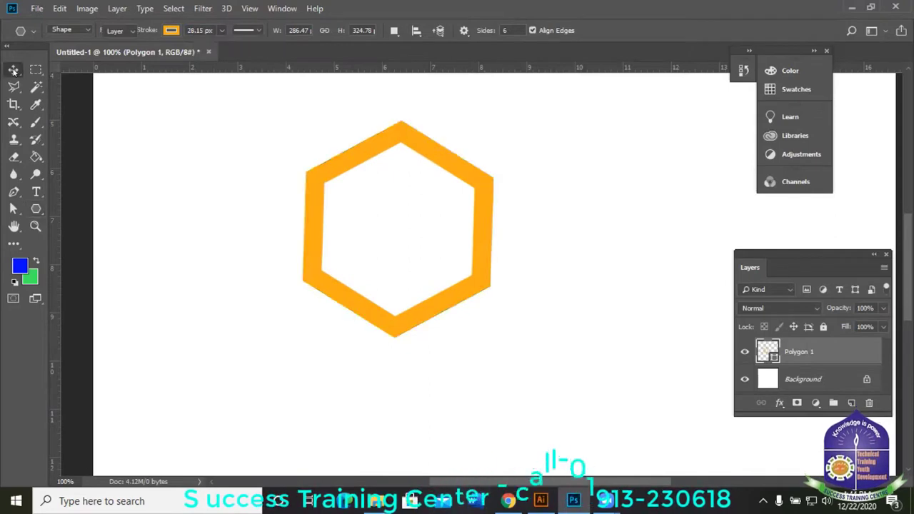
{"action": "left_click_drag", "start_coordinate": [323, 178], "coordinate": [324, 199]}
{"action": "key", "text": "ctrl+t"}
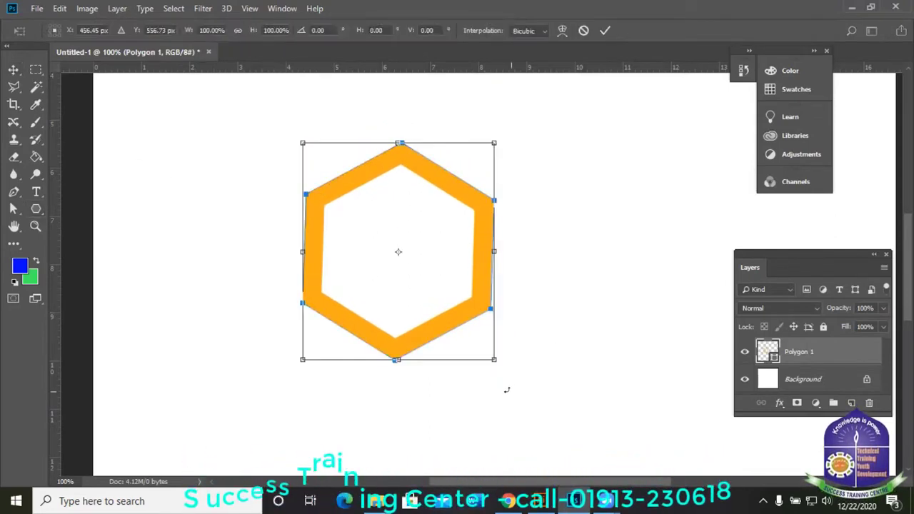
{"action": "left_click_drag", "start_coordinate": [506, 388], "coordinate": [507, 389]}
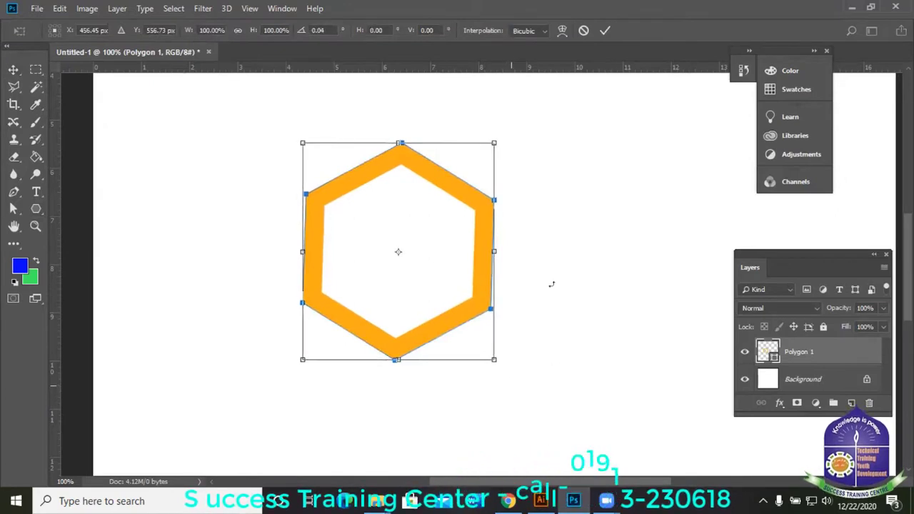
{"action": "left_click", "coordinate": [605, 32]}
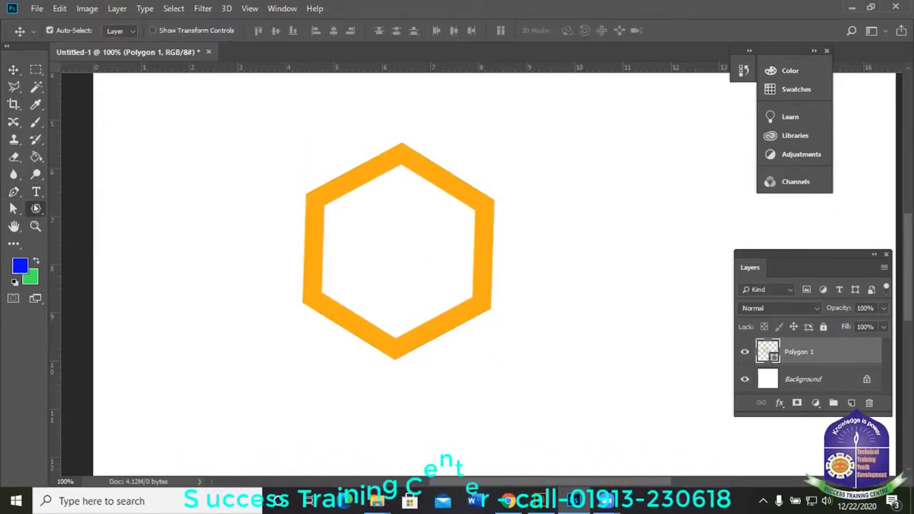
- Set the hexagon's stroke width to 35.20 px
{"action": "left_click", "coordinate": [35, 208]}
{"action": "left_click", "coordinate": [220, 30]}
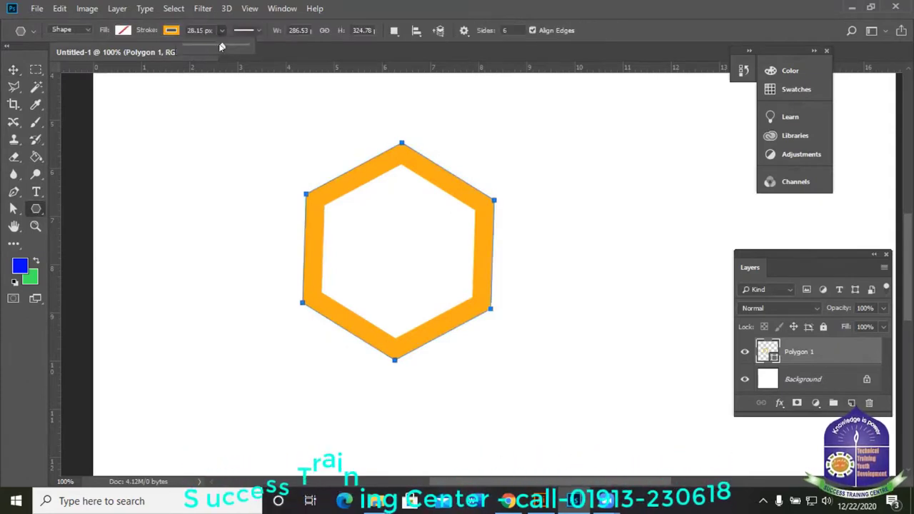
{"action": "left_click_drag", "start_coordinate": [221, 47], "coordinate": [229, 47]}
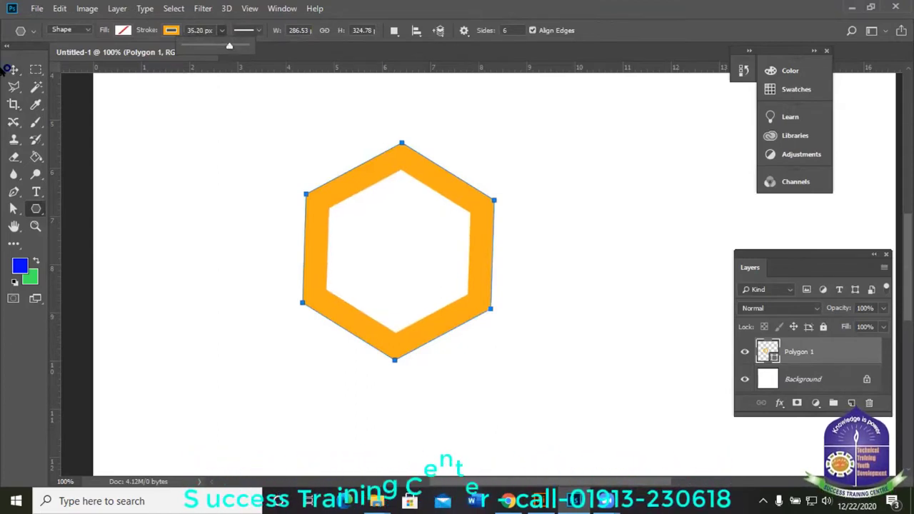
{"action": "left_click", "coordinate": [14, 69]}
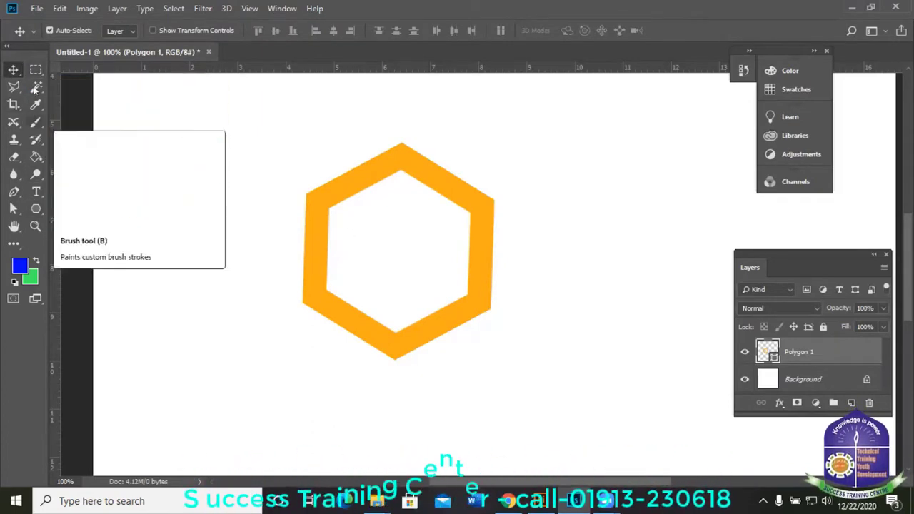
- Select a narrow slanted band across the hexagon's left side, just below the upper-left corner, with the Polygonal Lasso tool
{"action": "left_click", "coordinate": [14, 105]}
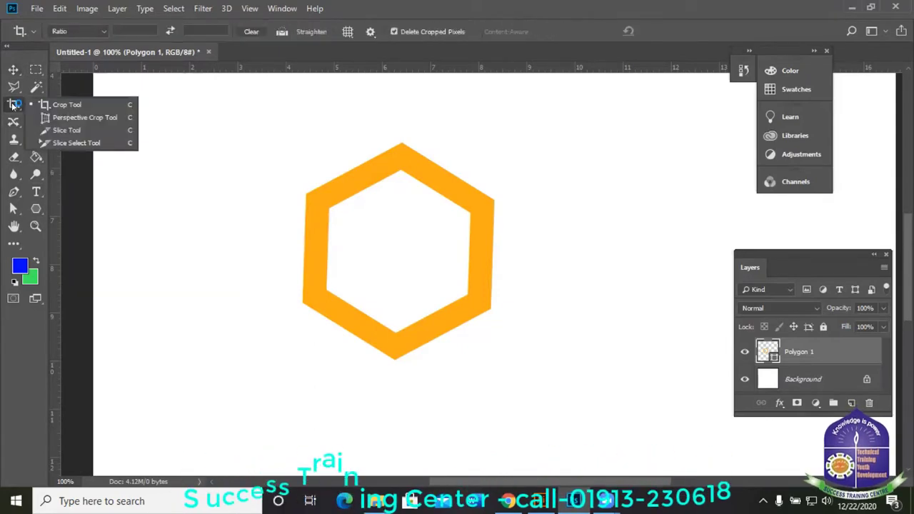
{"action": "left_click", "coordinate": [13, 105]}
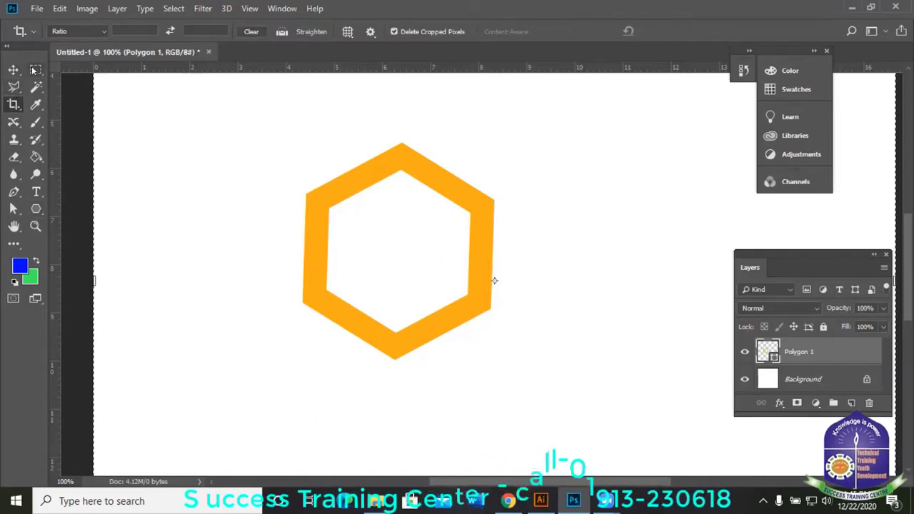
{"action": "left_click", "coordinate": [13, 86]}
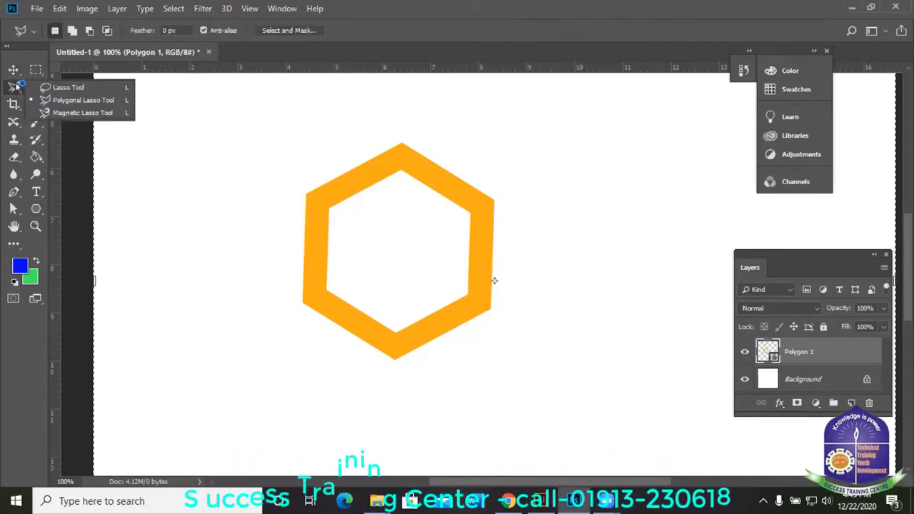
{"action": "left_click", "coordinate": [62, 96]}
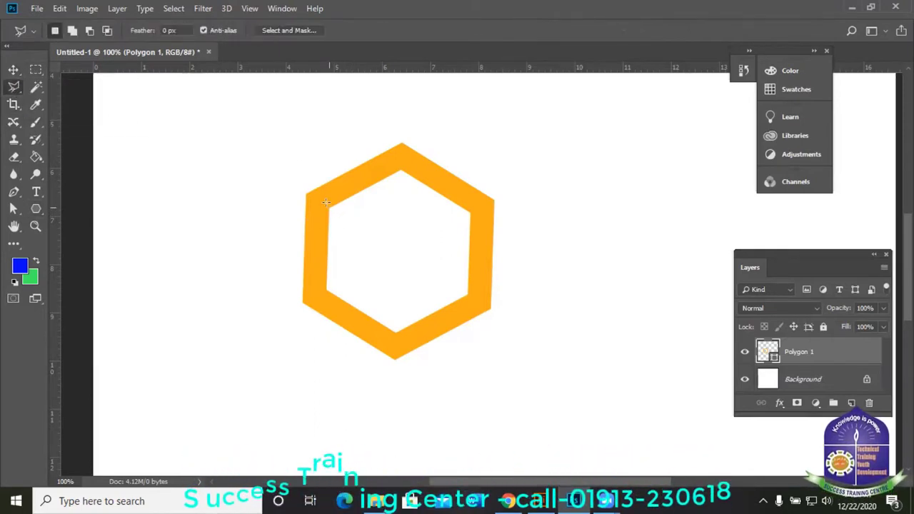
{"action": "left_click", "coordinate": [329, 208]}
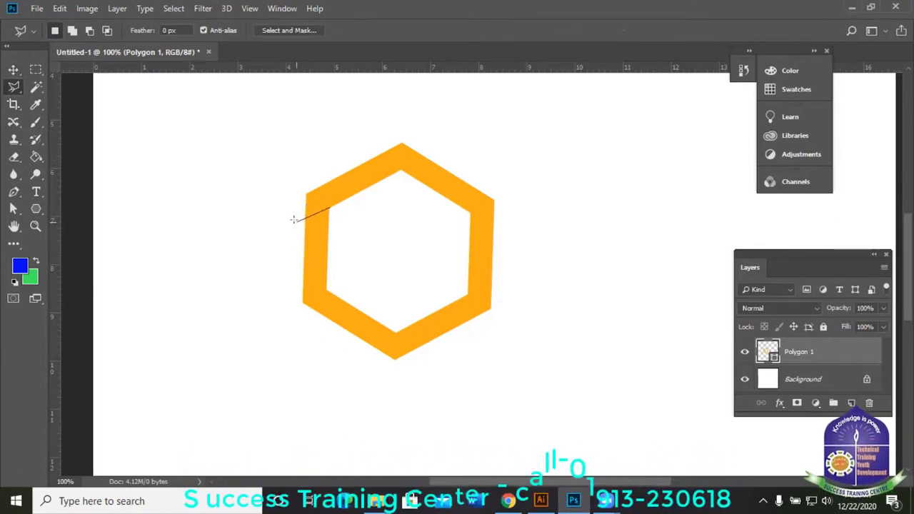
{"action": "left_click", "coordinate": [294, 221]}
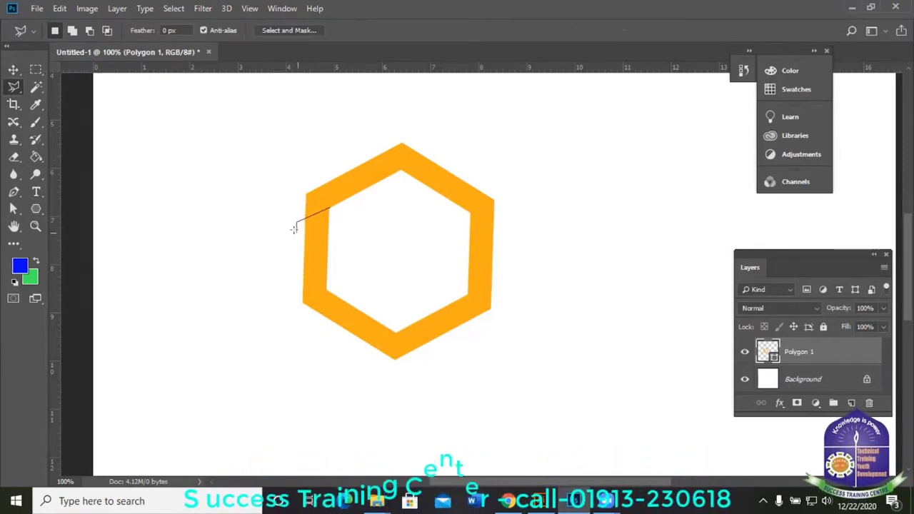
{"action": "left_click", "coordinate": [330, 211]}
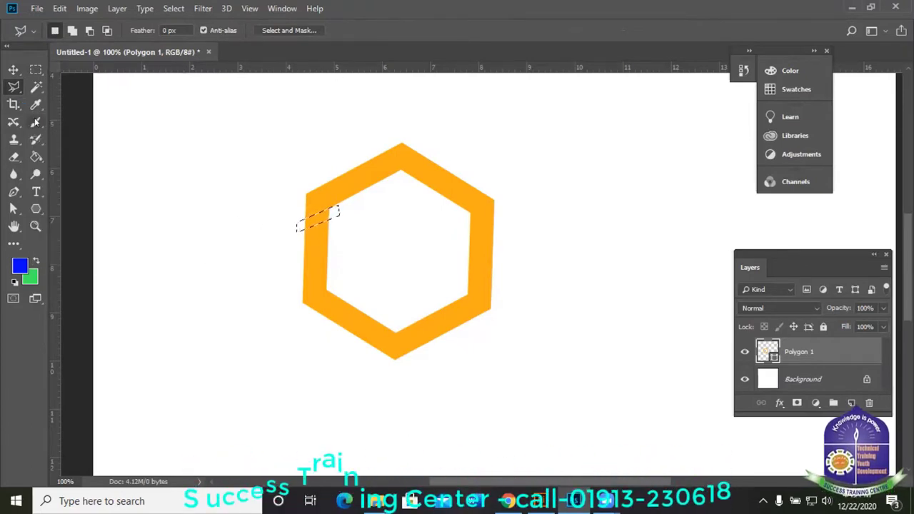
- Try to erase the selected band of the hexagon's outline with the Eraser, rasterizing the shape layer, and undo the rasterization
{"action": "left_click", "coordinate": [13, 158]}
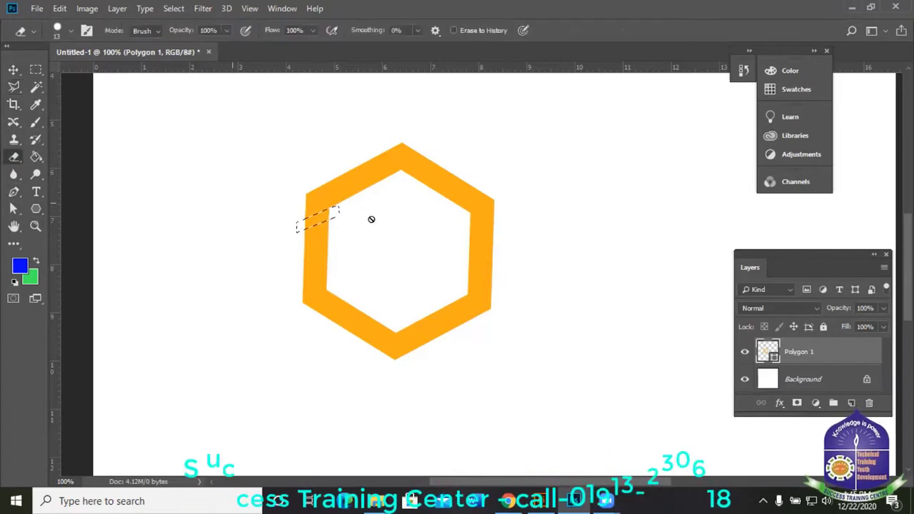
{"action": "left_click", "coordinate": [316, 220]}
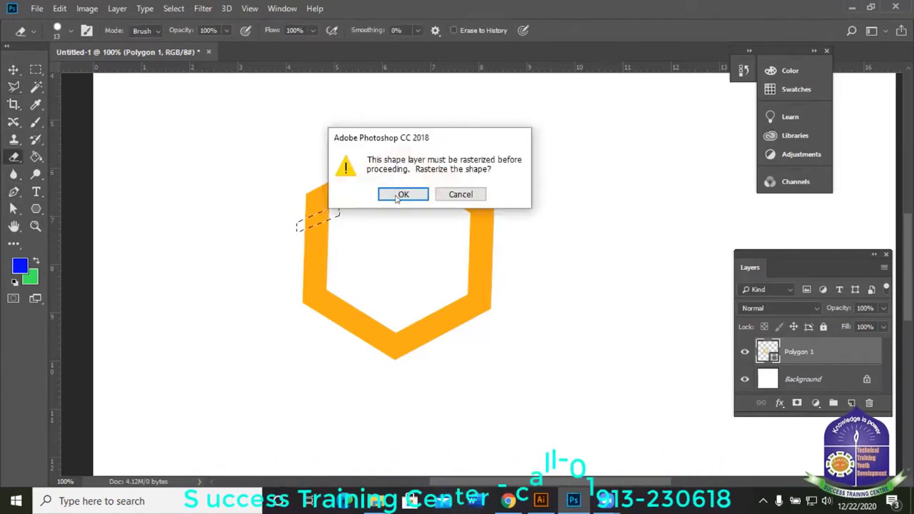
{"action": "left_click", "coordinate": [397, 196]}
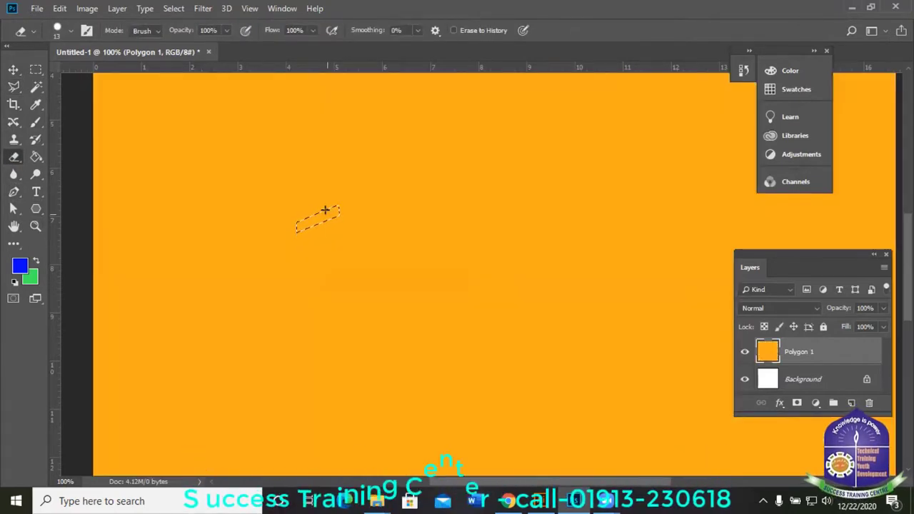
{"action": "key", "text": "ctrl+minus"}
{"action": "key", "text": "ctrl+minus"}
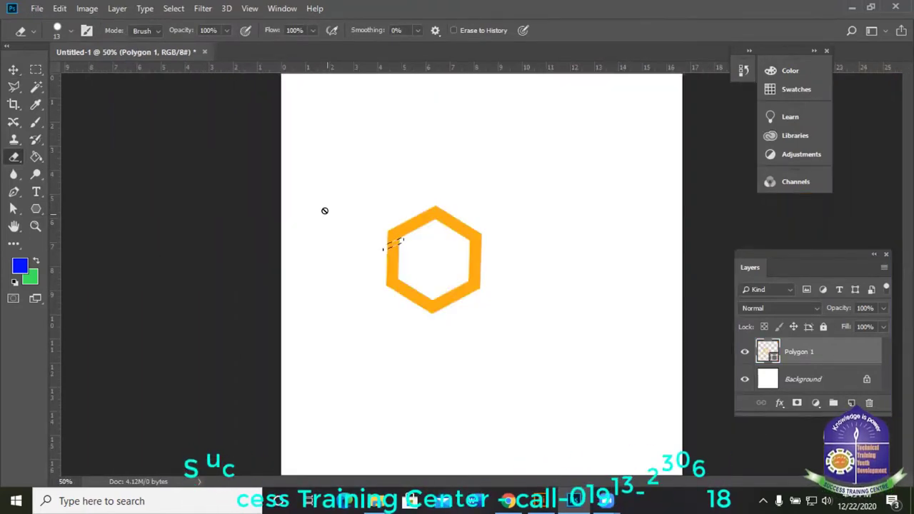
{"action": "key", "text": "ctrl+plus"}
{"action": "key", "text": "ctrl+plus"}
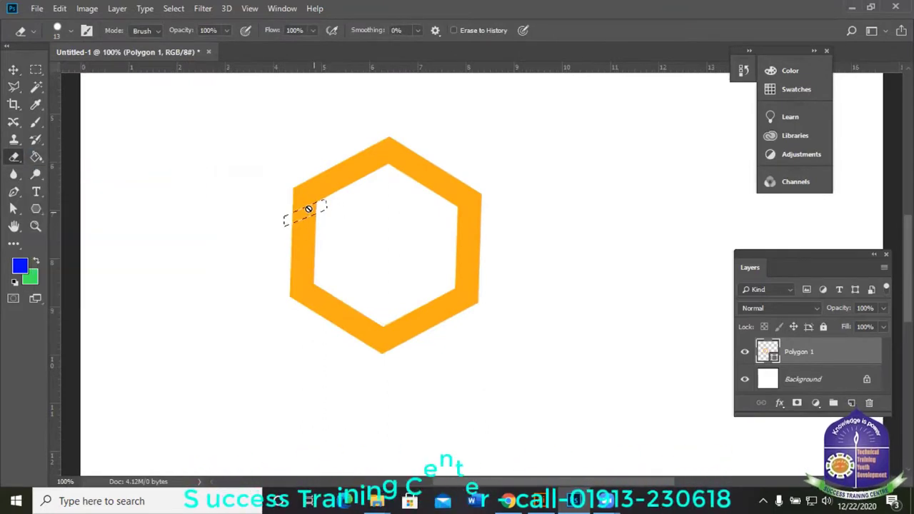
{"action": "left_click", "coordinate": [308, 208]}
{"action": "left_click", "coordinate": [391, 189]}
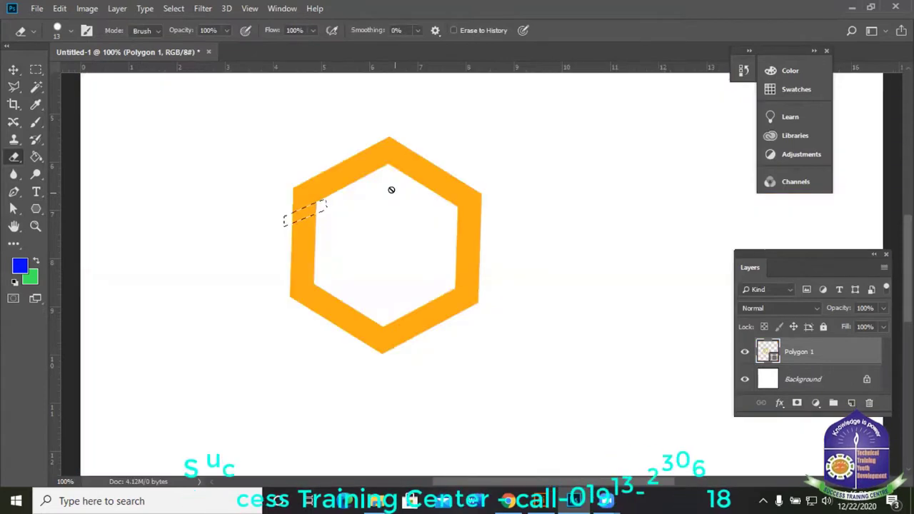
{"action": "left_click", "coordinate": [36, 140]}
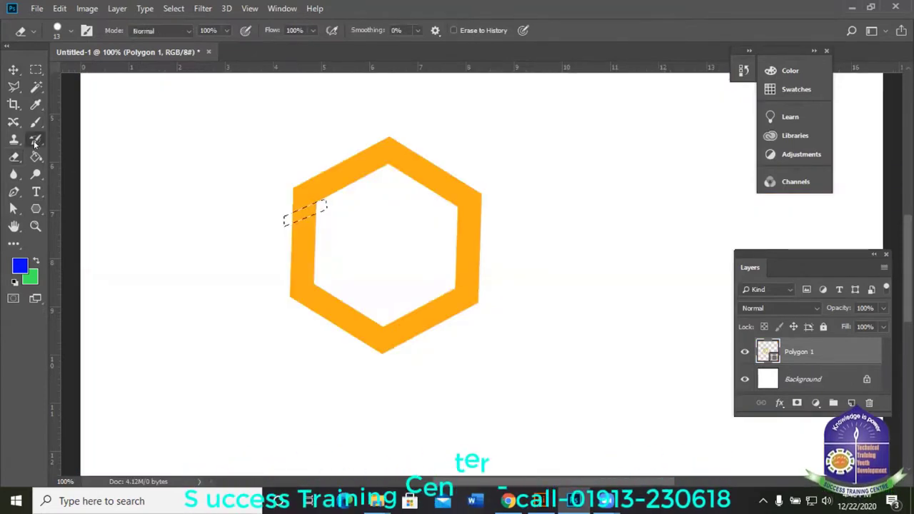
- Try to paint the selected band of the hexagon with the History Brush, rasterizing the shape layer, and undo the rasterization
{"action": "left_click", "coordinate": [306, 206]}
{"action": "left_click", "coordinate": [385, 192]}
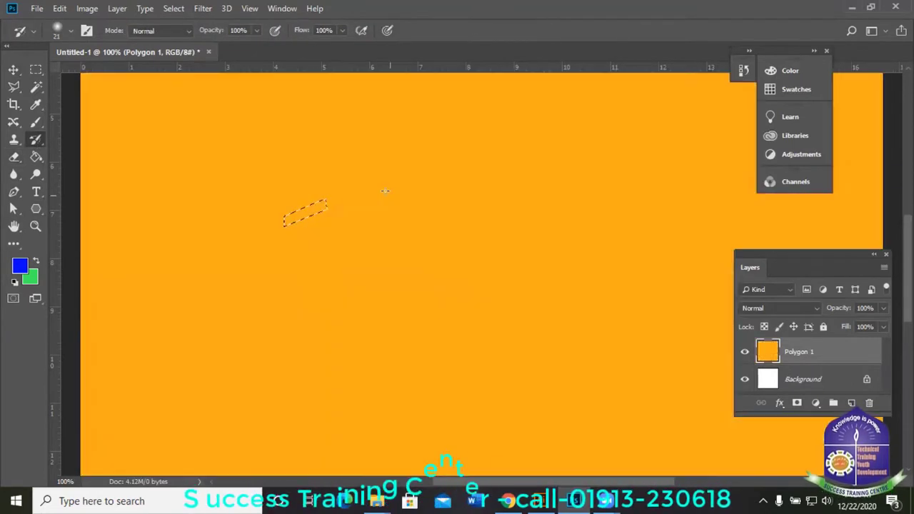
{"action": "key", "text": "ctrl+minus"}
{"action": "key", "text": "ctrl+minus"}
{"action": "key", "text": "ctrl+minus"}
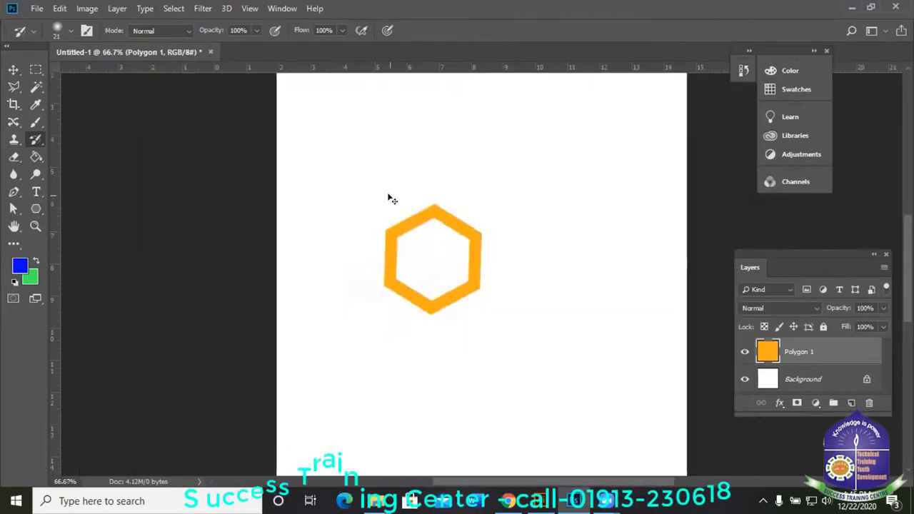
{"action": "scroll", "coordinate": [388, 193], "scroll_direction": "up", "scroll_amount": 3}
{"action": "scroll", "coordinate": [399, 224], "scroll_direction": "down", "scroll_amount": 2}
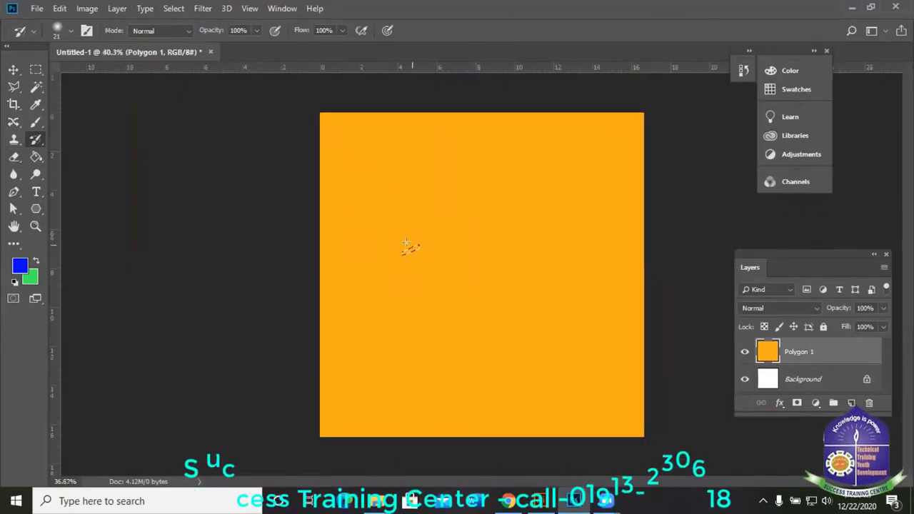
{"action": "left_click", "coordinate": [14, 70]}
{"action": "scroll", "coordinate": [414, 237], "scroll_direction": "up", "scroll_amount": 3}
{"action": "scroll", "coordinate": [414, 237], "scroll_direction": "down", "scroll_amount": 3}
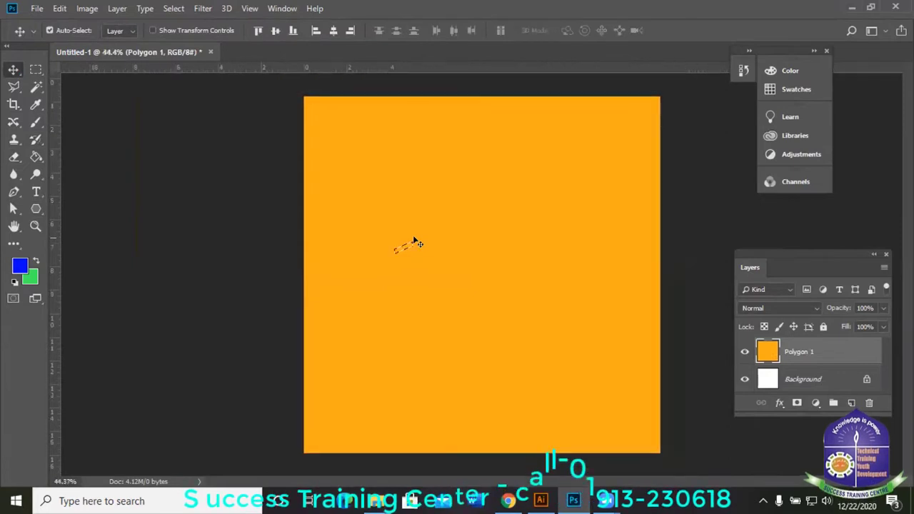
{"action": "key", "text": "ctrl+z"}
{"action": "key", "text": "ctrl+z"}
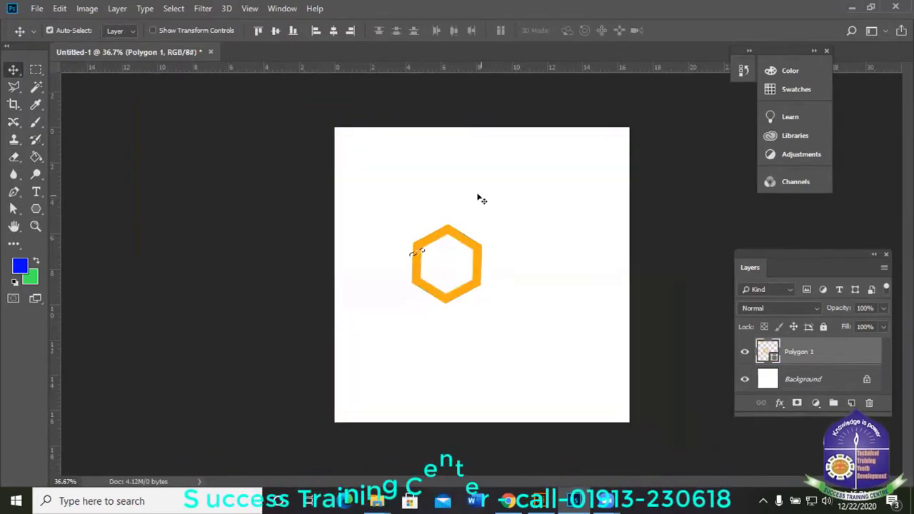
- Try to erase the selected band of the hexagon's outline with the Background Eraser, rasterizing the shape layer, and undo the rasterization
{"action": "scroll", "coordinate": [478, 198], "scroll_direction": "up", "scroll_amount": 3}
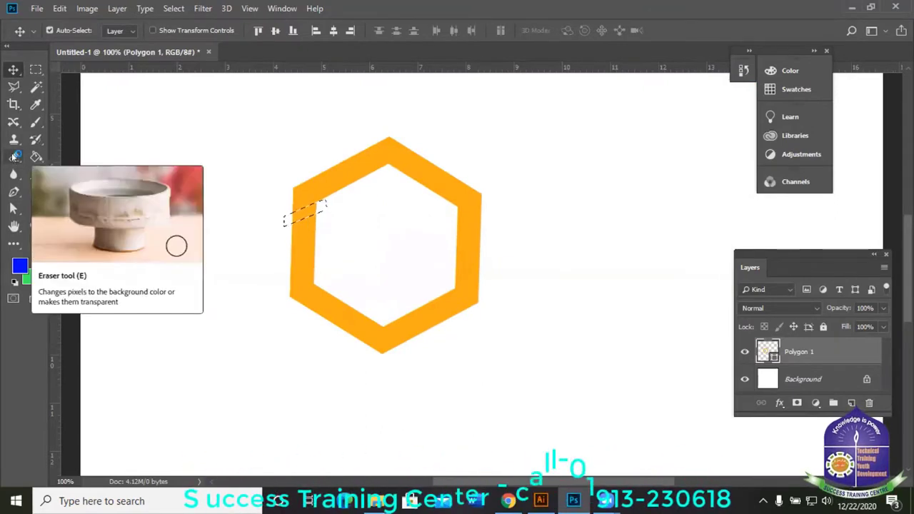
{"action": "left_click", "coordinate": [14, 157]}
{"action": "right_click", "coordinate": [14, 157]}
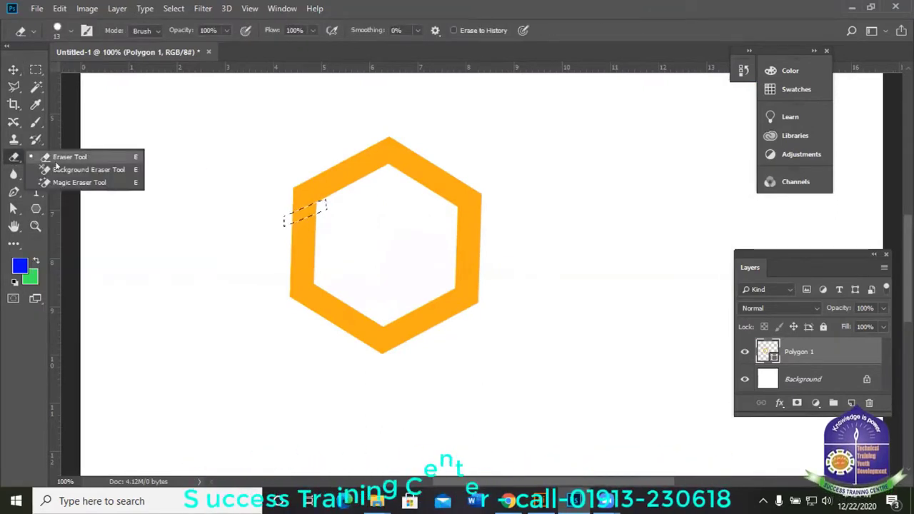
{"action": "left_click", "coordinate": [82, 171]}
{"action": "left_click", "coordinate": [304, 208]}
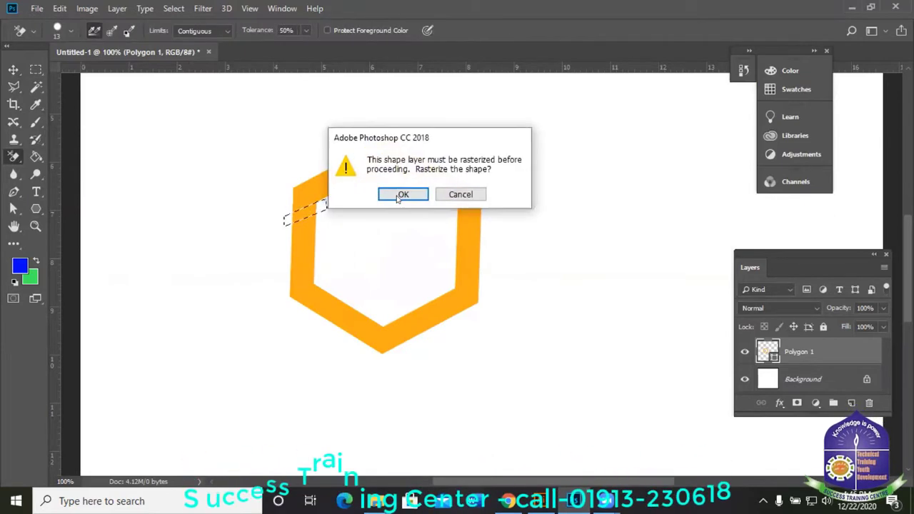
{"action": "left_click", "coordinate": [399, 192]}
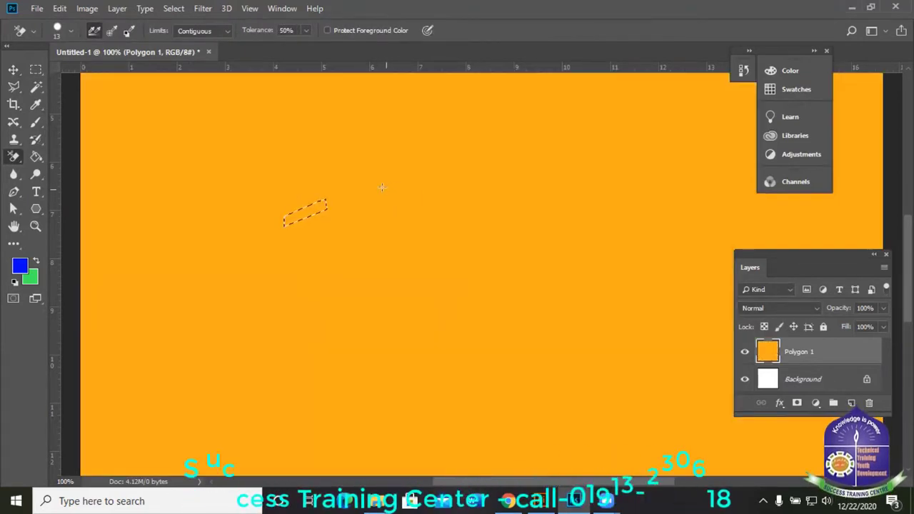
{"action": "key", "text": "ctrl+z"}
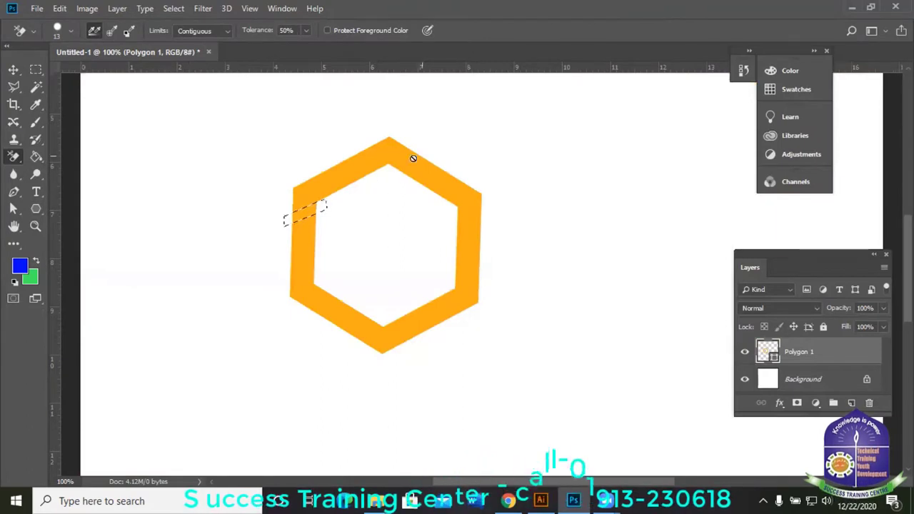
{"action": "left_click", "coordinate": [14, 87]}
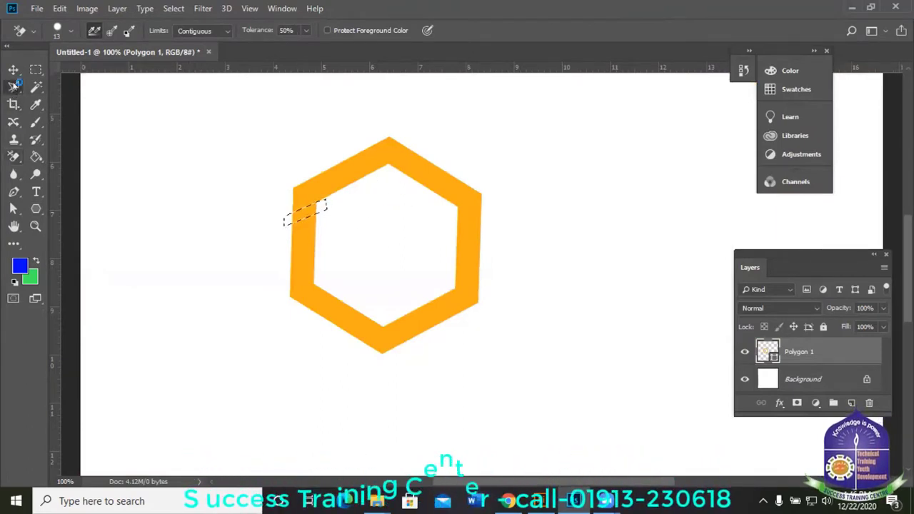
{"action": "left_click", "coordinate": [384, 4]}
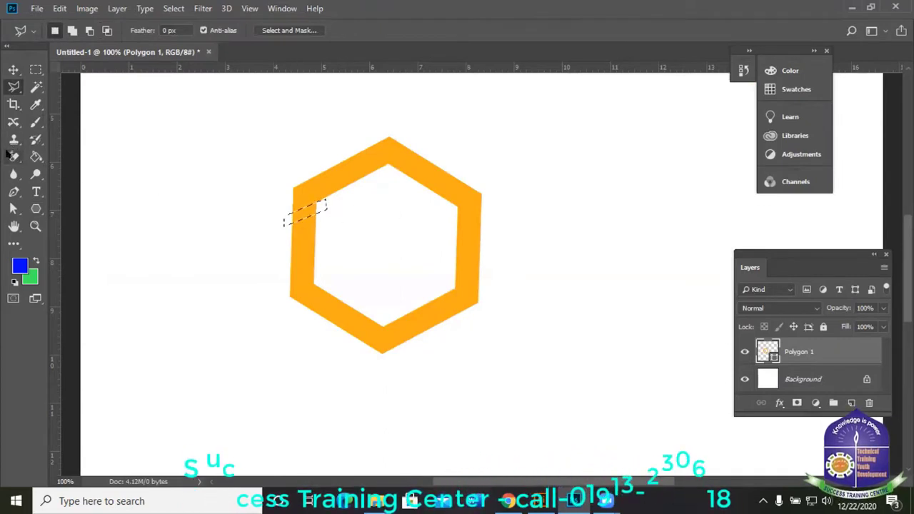
{"action": "left_click", "coordinate": [12, 156]}
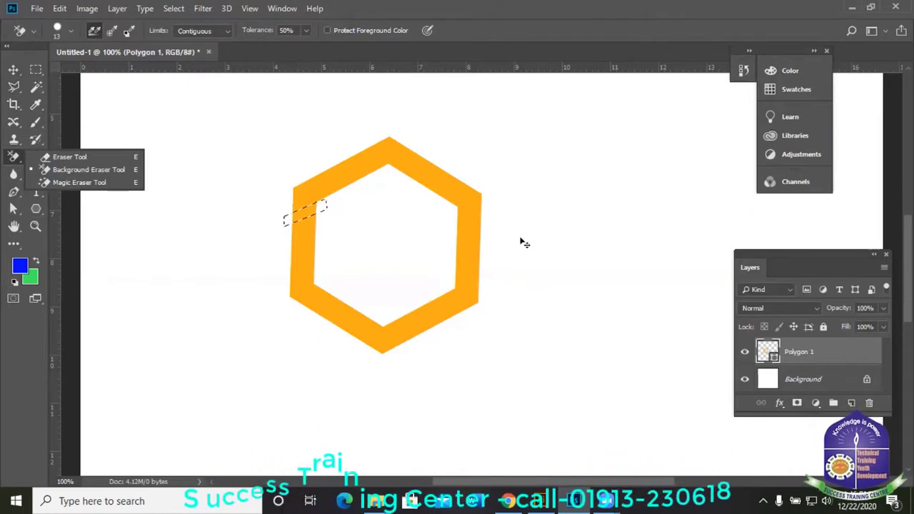
- Deselect the slanted band on the hexagon's left side
{"action": "key", "text": "ctrl+plus"}
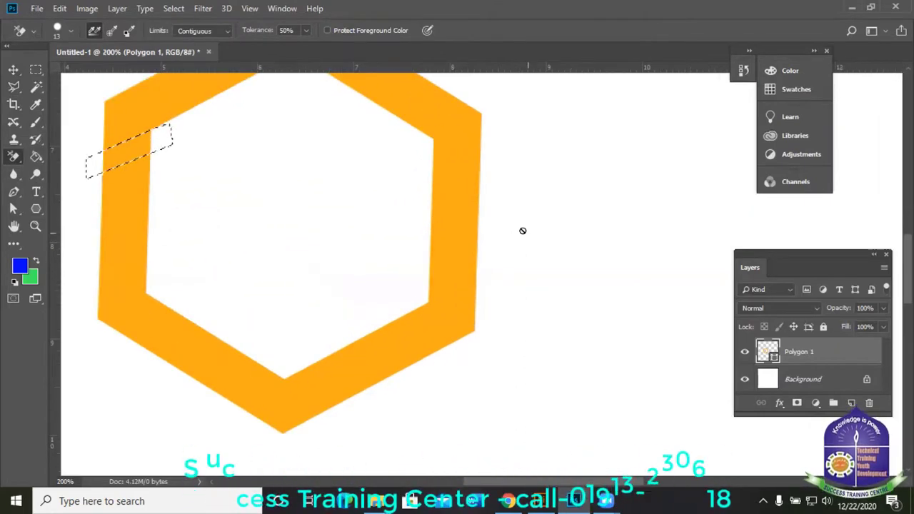
{"action": "scroll", "coordinate": [517, 265], "scroll_direction": "down", "scroll_amount": 1}
{"action": "left_click_drag", "start_coordinate": [393, 183], "coordinate": [486, 235]}
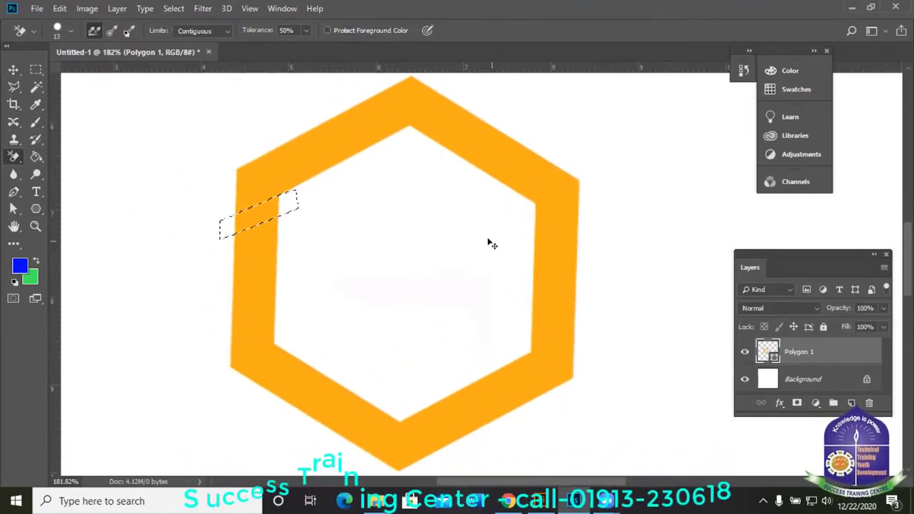
{"action": "key", "text": "ctrl+d"}
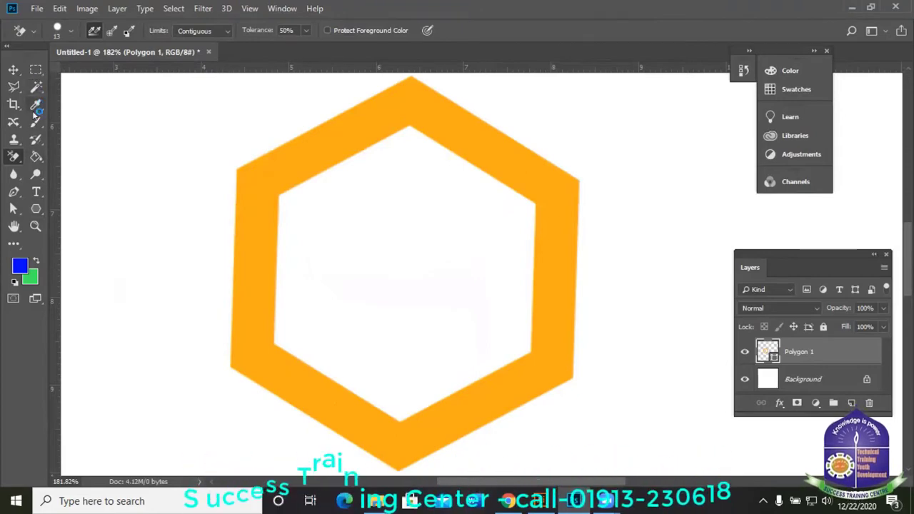
- Draw a rectangle shape about 44 px wide and 112 px high over the hexagon's left side
{"action": "right_click", "coordinate": [36, 210]}
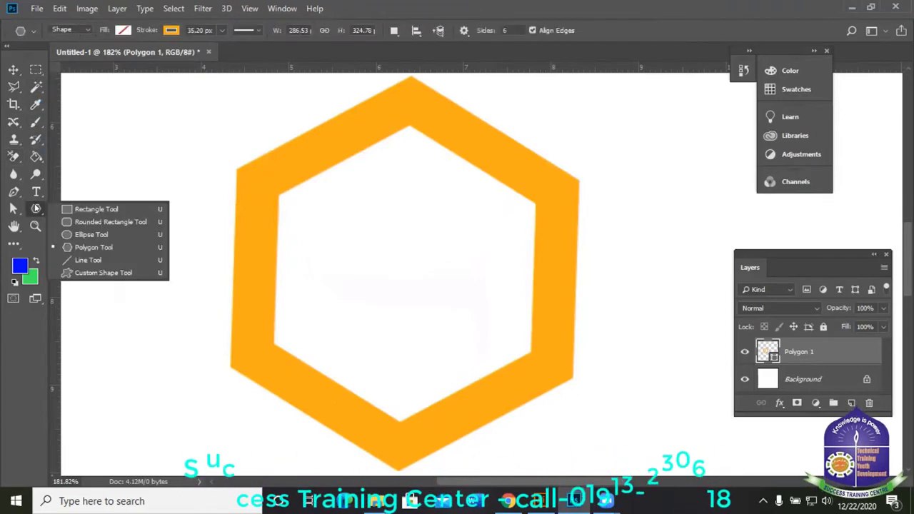
{"action": "left_click", "coordinate": [77, 209]}
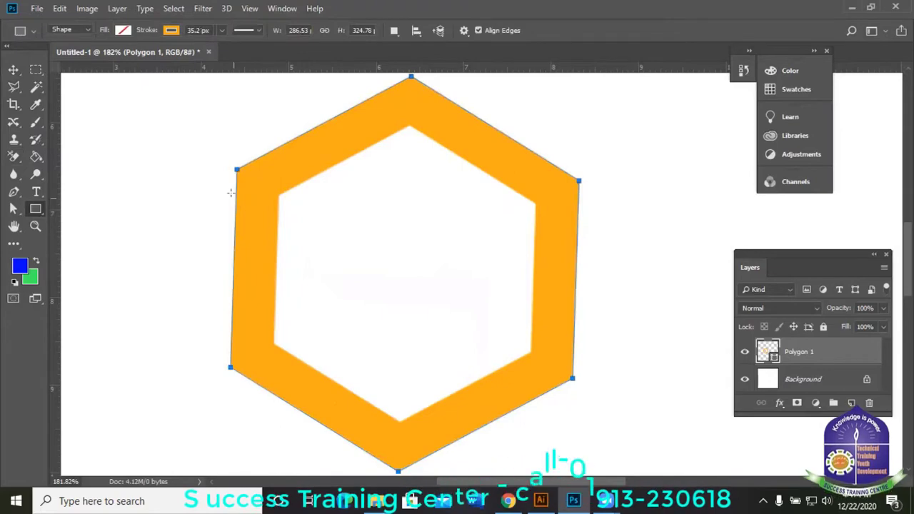
{"action": "left_click", "coordinate": [187, 209]}
{"action": "left_click", "coordinate": [491, 192]}
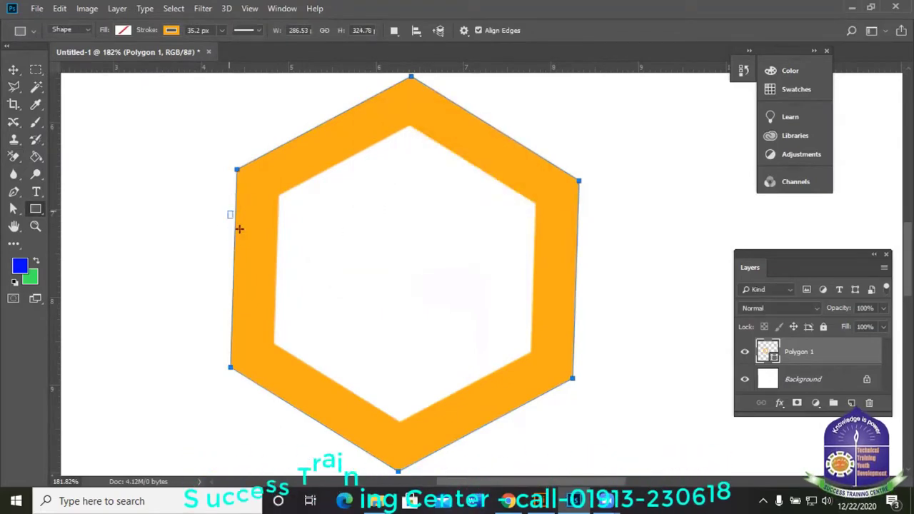
{"action": "left_click_drag", "start_coordinate": [228, 211], "coordinate": [277, 342]}
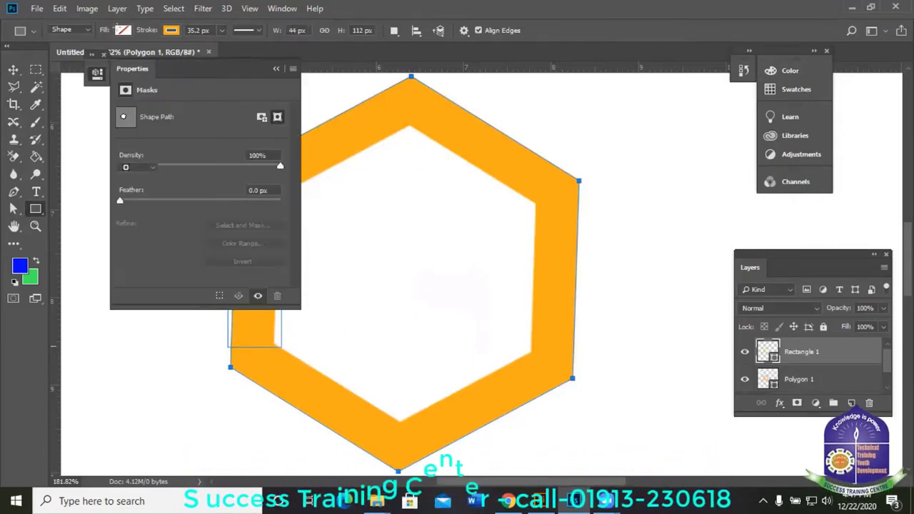
{"action": "key", "text": "v"}
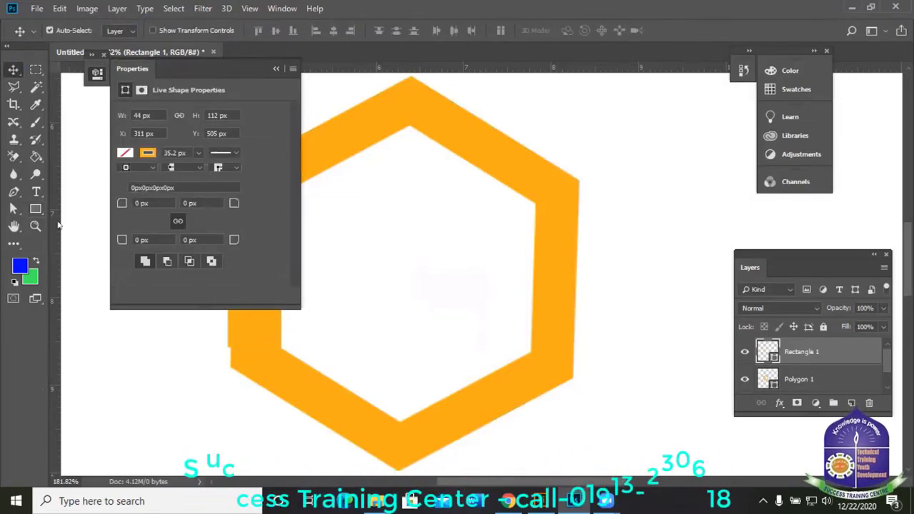
- Set the new rectangle's fill to solid black with the color picker
{"action": "left_click", "coordinate": [128, 154]}
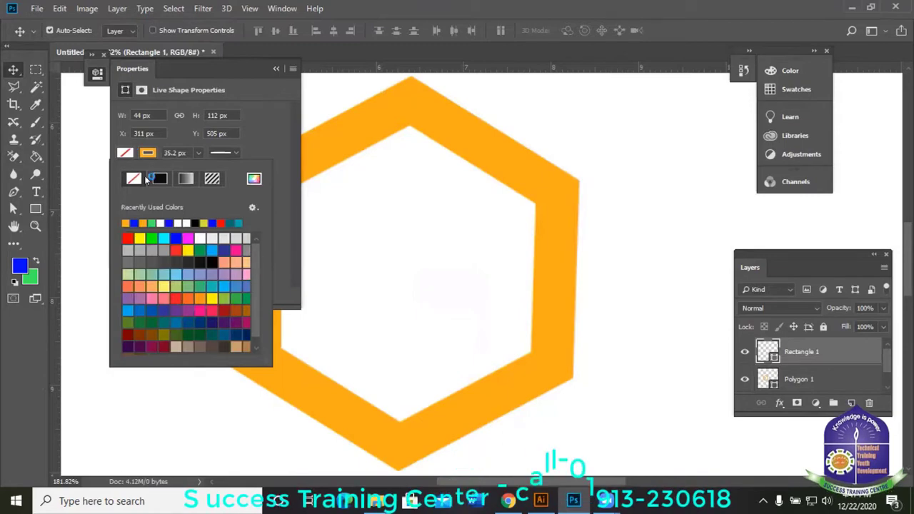
{"action": "left_click", "coordinate": [161, 179]}
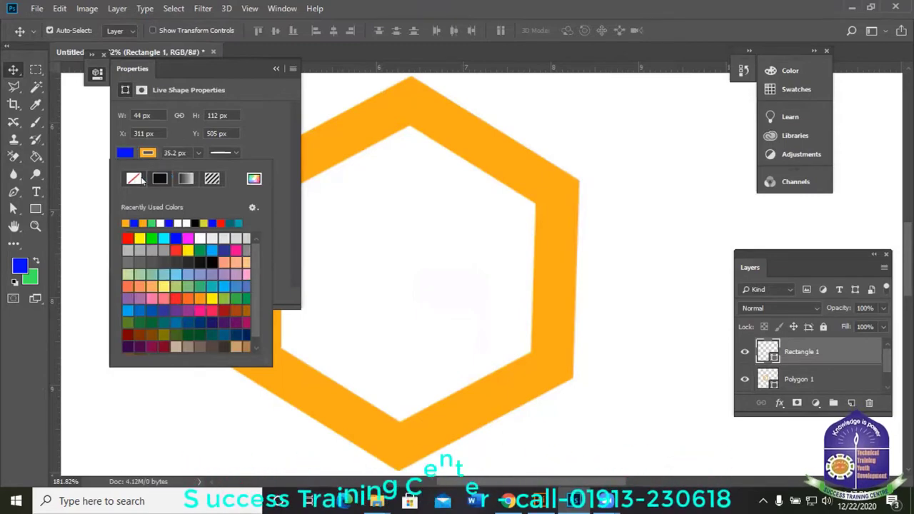
{"action": "left_click", "coordinate": [255, 179]}
{"action": "left_click_drag", "start_coordinate": [480, 354], "coordinate": [401, 390]}
{"action": "left_click", "coordinate": [724, 206]}
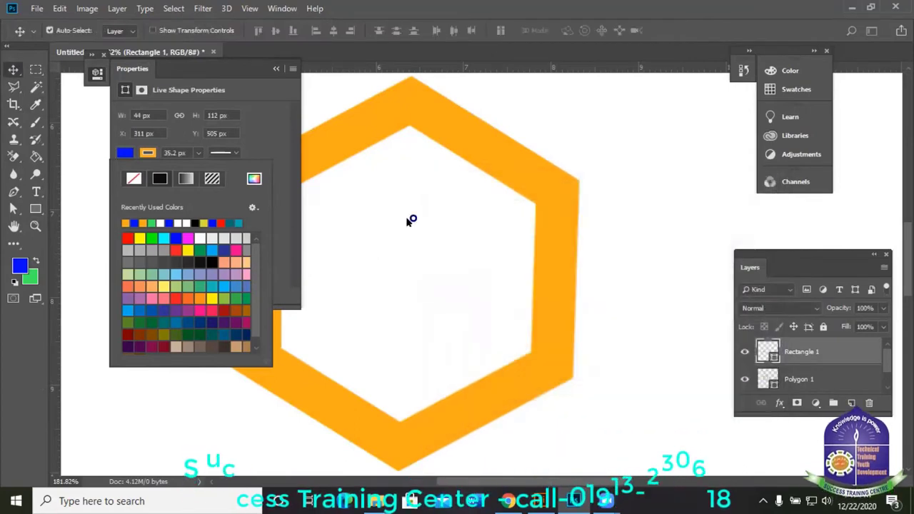
- Collapse the shape properties and set the rectangle's stroke width to 0 px
{"action": "right_click", "coordinate": [34, 210]}
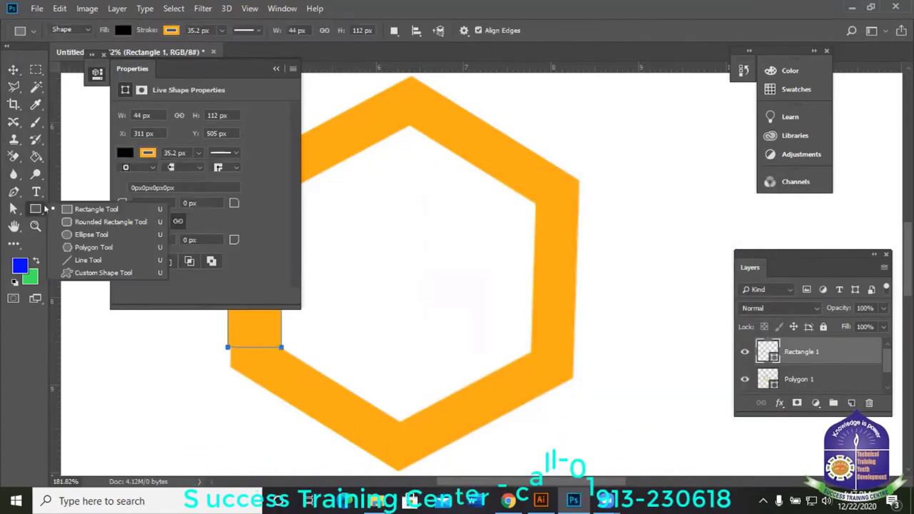
{"action": "left_click", "coordinate": [79, 207]}
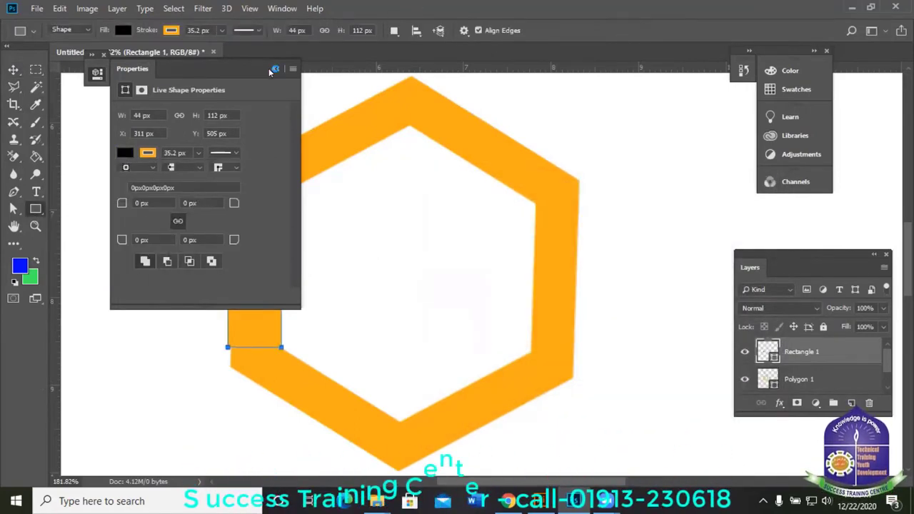
{"action": "left_click", "coordinate": [274, 68]}
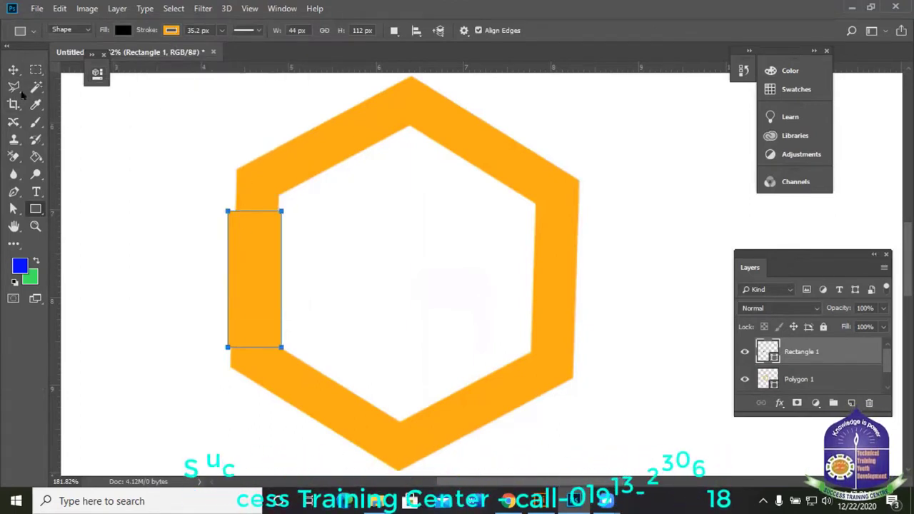
{"action": "left_click", "coordinate": [14, 70]}
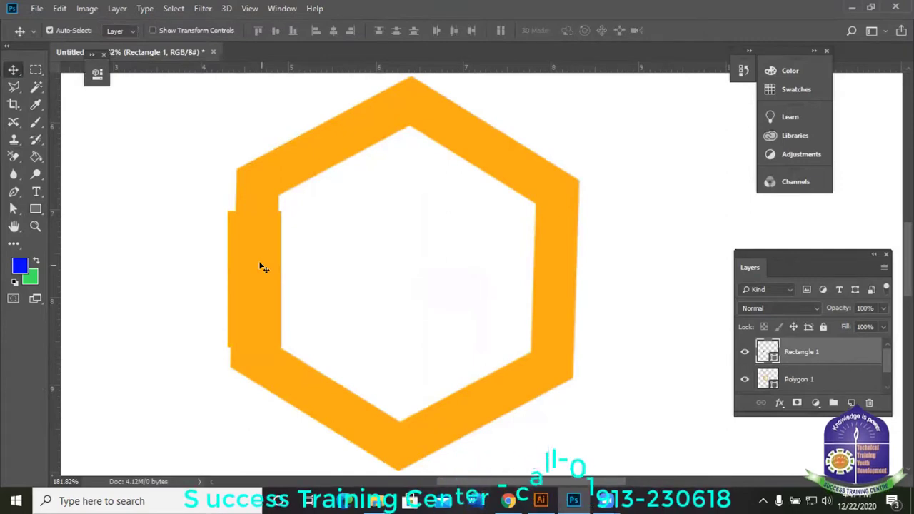
{"action": "left_click", "coordinate": [35, 209]}
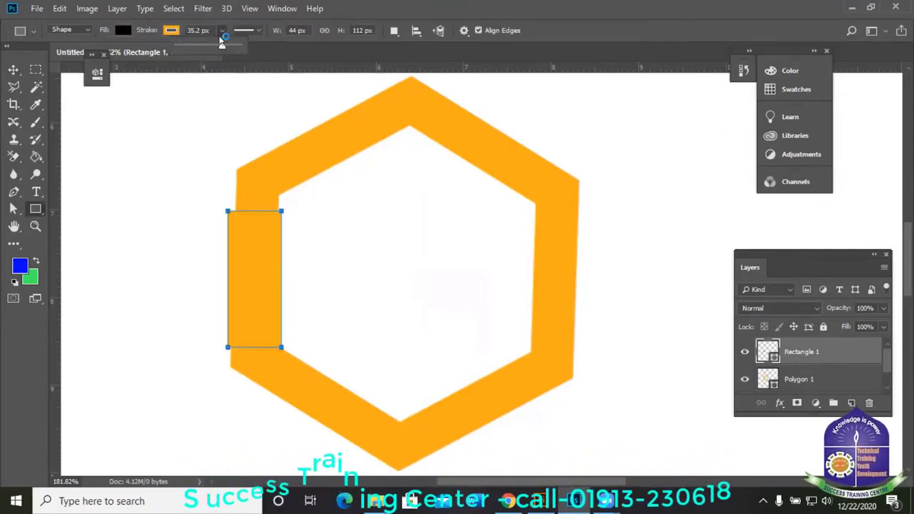
{"action": "left_click_drag", "start_coordinate": [221, 43], "coordinate": [166, 43]}
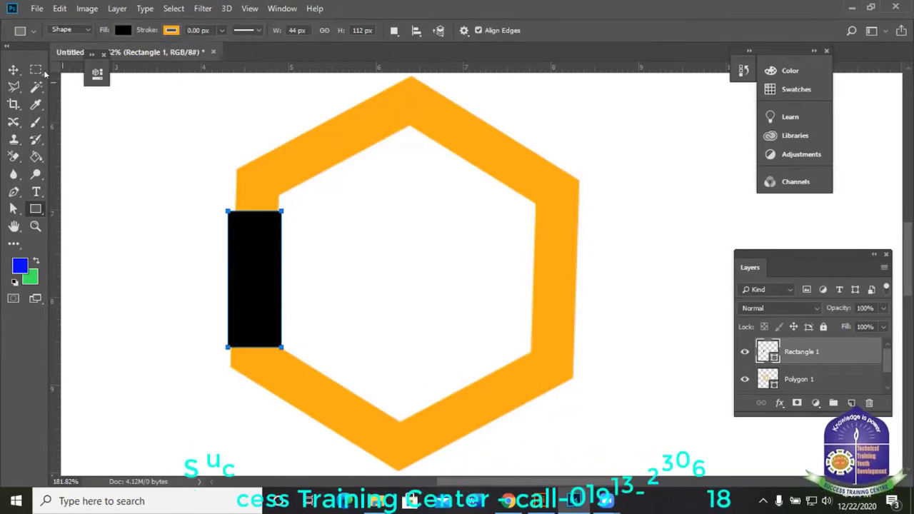
- Rotate the black rectangle 1.04 degrees with Free Transform to follow the hexagon's left side, and toggle its layer's visibility off and on
{"action": "left_click", "coordinate": [13, 69]}
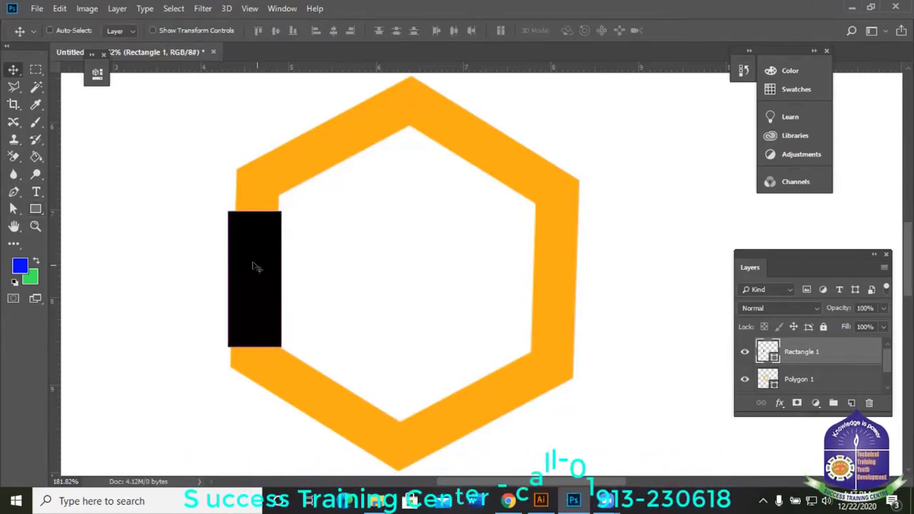
{"action": "key", "text": "ctrl+t"}
{"action": "mouse_move", "coordinate": [292, 345]}
{"action": "left_mouse_down"}
{"action": "mouse_move", "coordinate": [297, 332]}
{"action": "mouse_move", "coordinate": [288, 341]}
{"action": "left_mouse_up"}
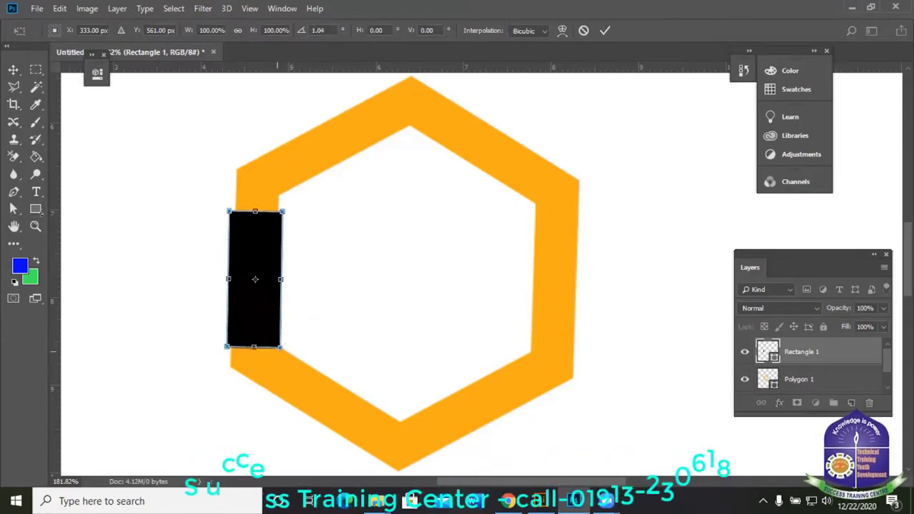
{"action": "left_click", "coordinate": [13, 70]}
{"action": "left_click", "coordinate": [401, 194]}
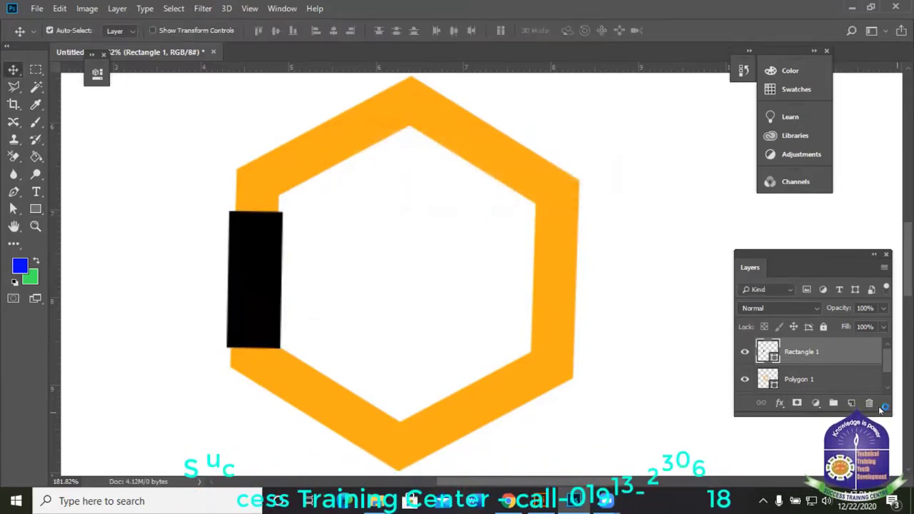
{"action": "left_click", "coordinate": [745, 351]}
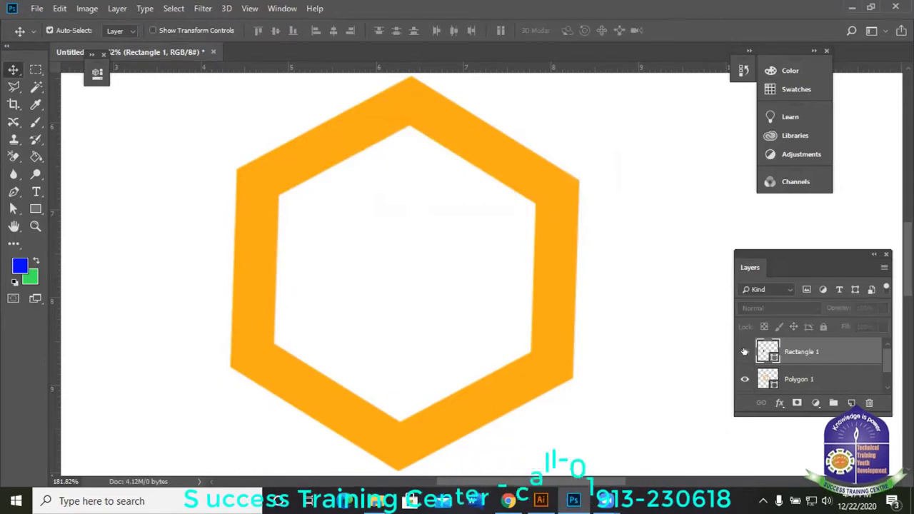
{"action": "left_click", "coordinate": [745, 352]}
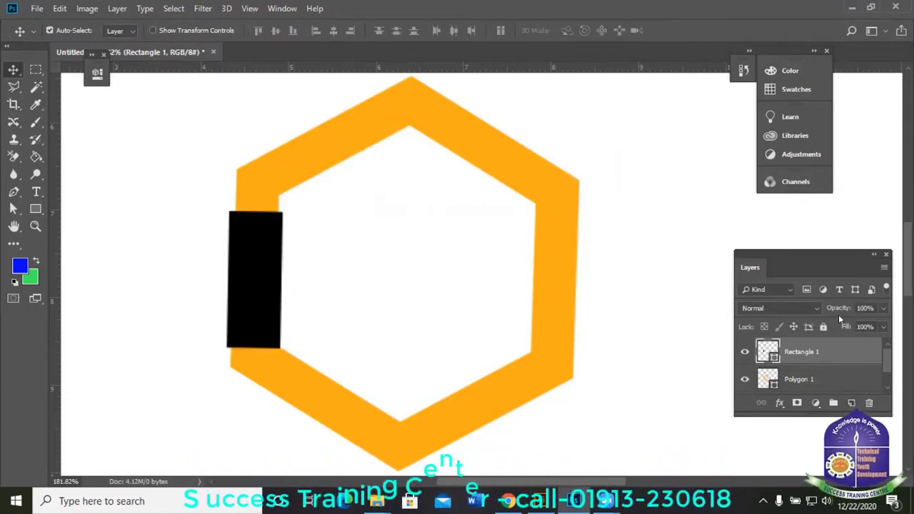
- Move the black rectangle behind the orange hexagon, narrow it to about 93.5% width, and nudge it slightly left to even out its edges
{"action": "key", "text": "ctrl+bracketleft"}
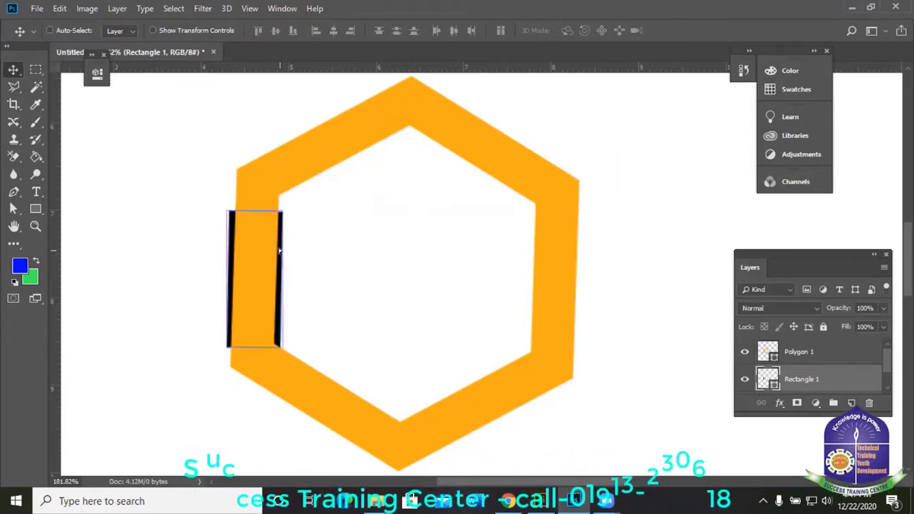
{"action": "key", "text": "ctrl+t"}
{"action": "left_click_drag", "start_coordinate": [225, 278], "coordinate": [230, 279]}
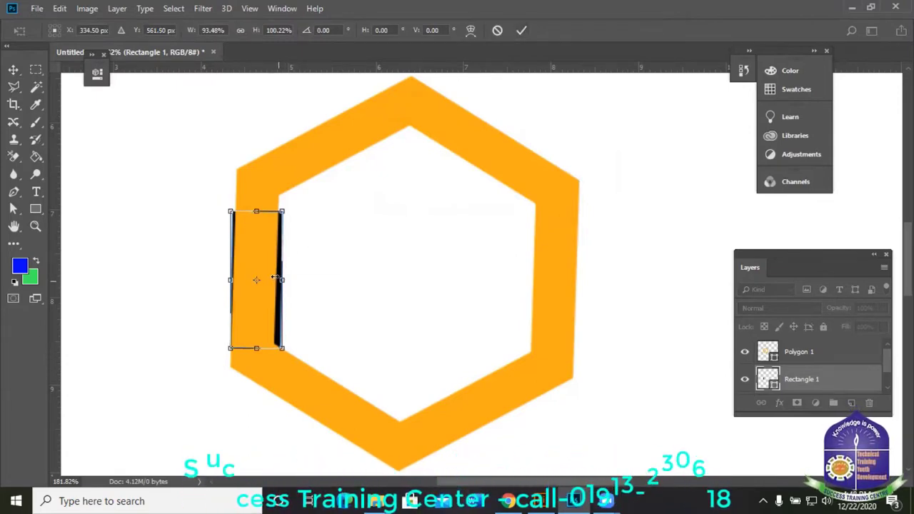
{"action": "left_click", "coordinate": [522, 30]}
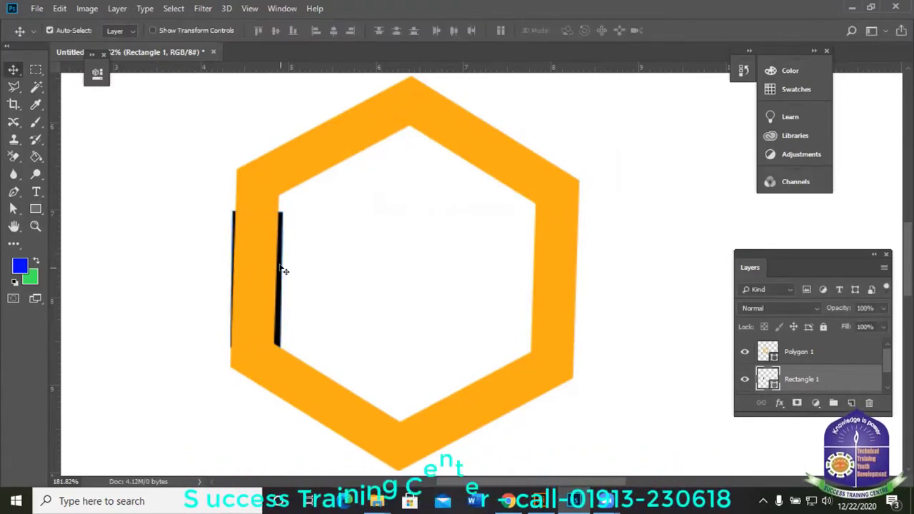
{"action": "key", "text": "Left"}
{"action": "key", "text": "Left"}
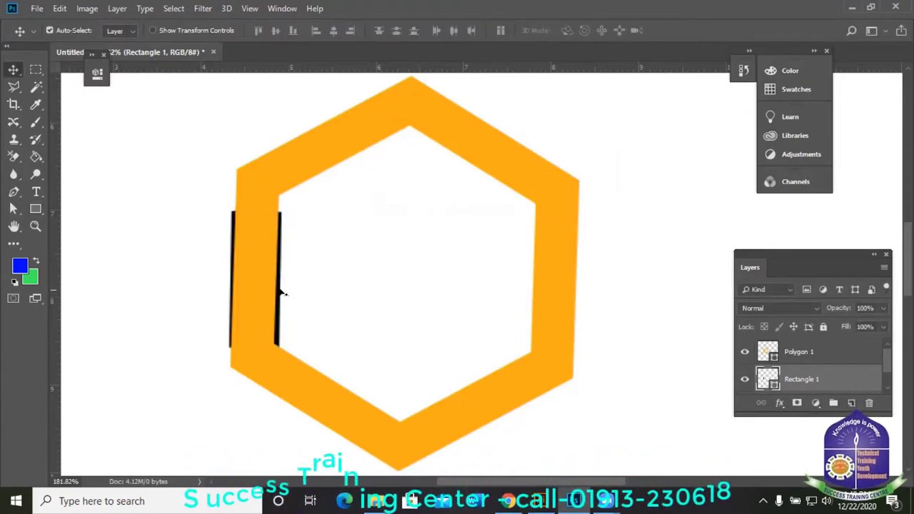
{"action": "left_click_drag", "start_coordinate": [280, 289], "coordinate": [336, 282]}
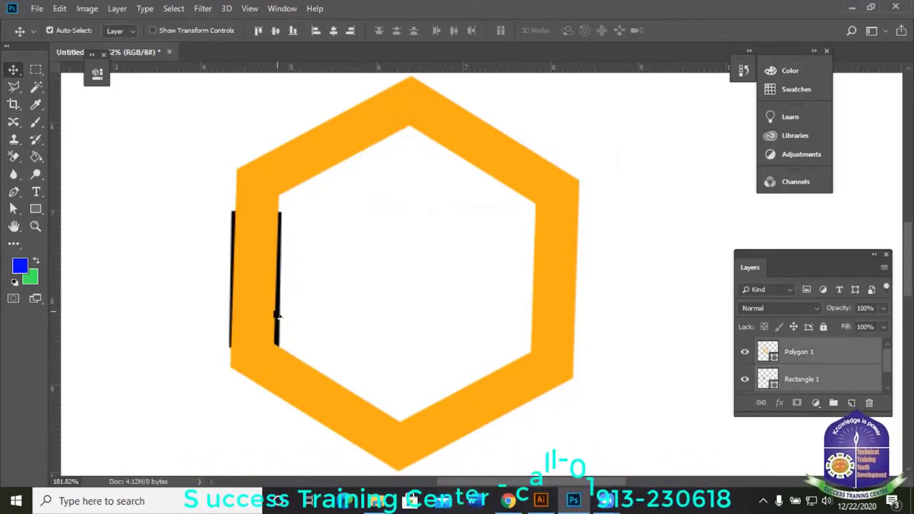
{"action": "left_click_drag", "start_coordinate": [278, 317], "coordinate": [302, 310]}
{"action": "key", "text": "ctrl+z"}
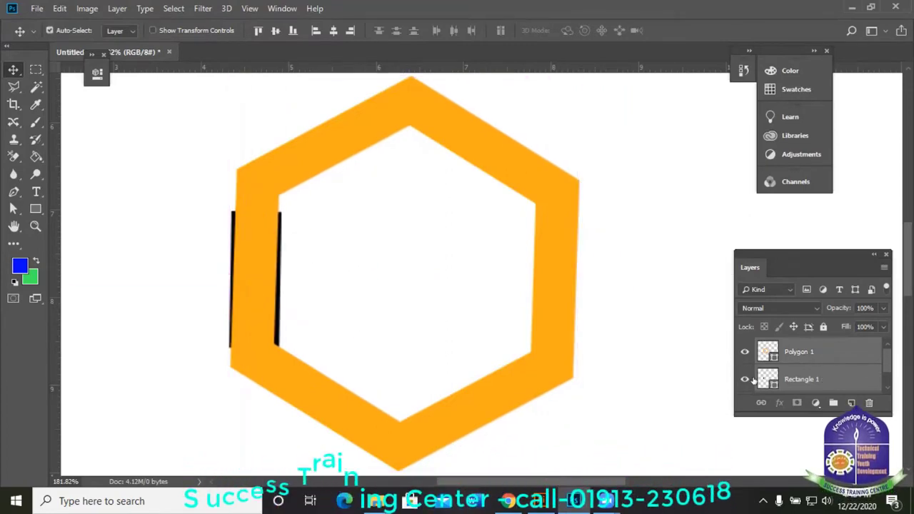
- Duplicate the black rectangle and place the copy behind the hexagon's right side
{"action": "left_click", "coordinate": [800, 377]}
{"action": "left_click", "coordinate": [744, 379]}
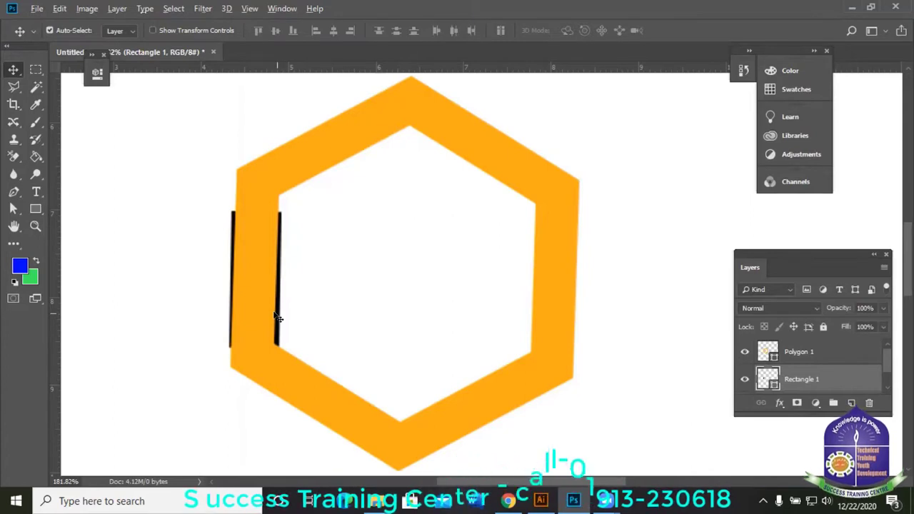
{"action": "left_click_drag", "start_coordinate": [277, 318], "coordinate": [570, 315]}
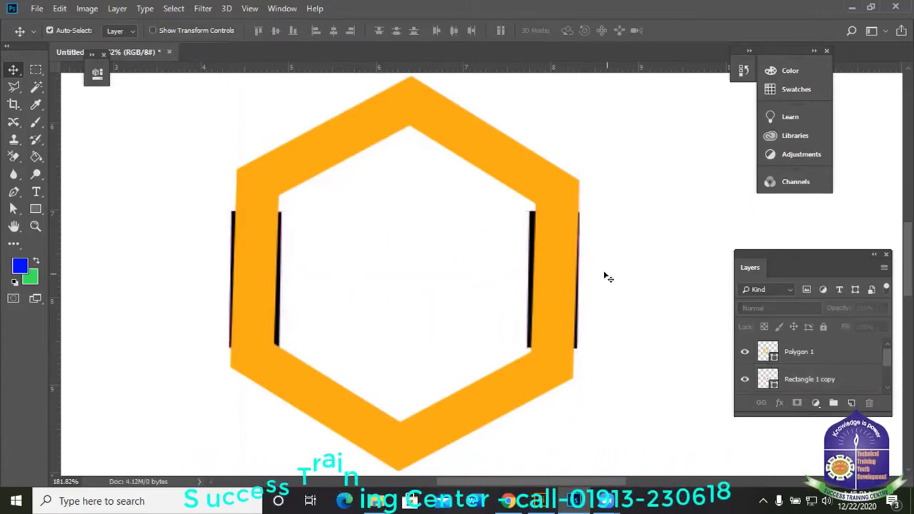
{"action": "key", "text": "ctrl+minus"}
{"action": "key", "text": "ctrl+minus"}
{"action": "key", "text": "ctrl+minus"}
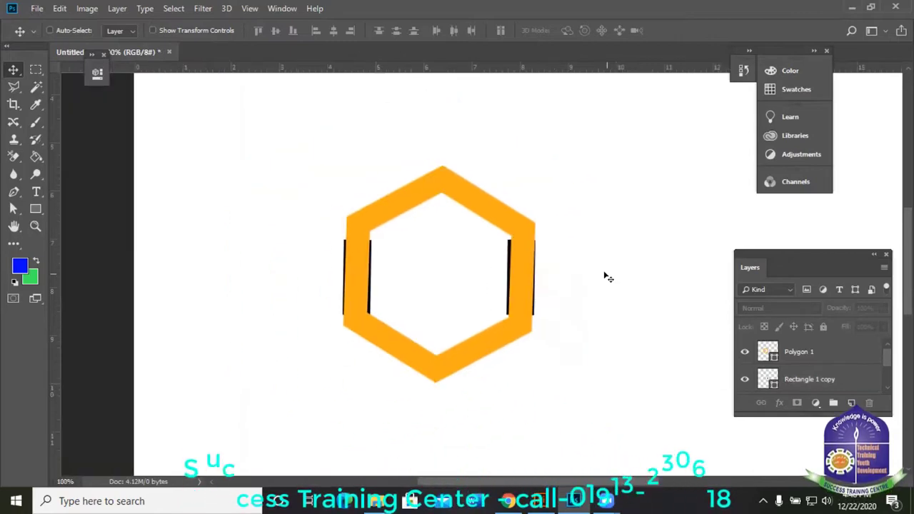
- Delete the orange hexagon and both black rectangles, leaving only the white background
{"action": "left_click", "coordinate": [171, 52]}
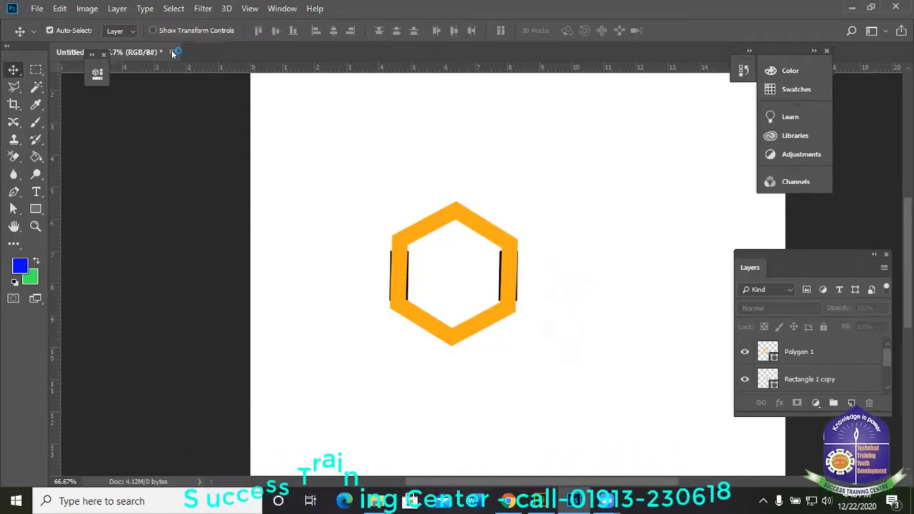
{"action": "left_click", "coordinate": [507, 199]}
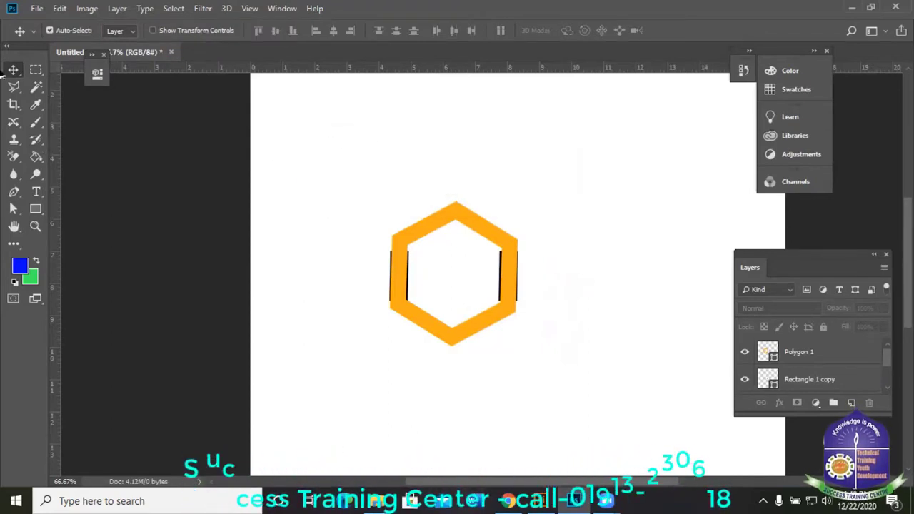
{"action": "left_click", "coordinate": [498, 231]}
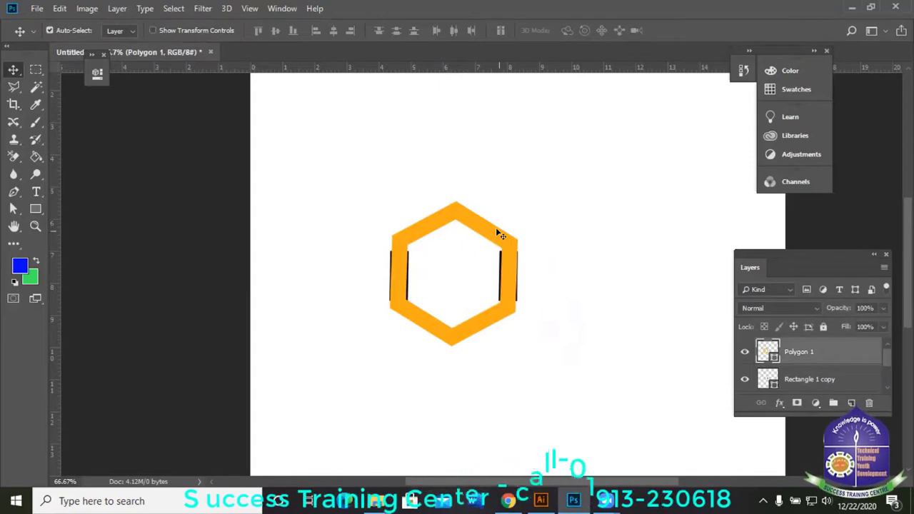
{"action": "key", "text": "Delete"}
{"action": "left_click", "coordinate": [404, 275]}
{"action": "key", "text": "Delete"}
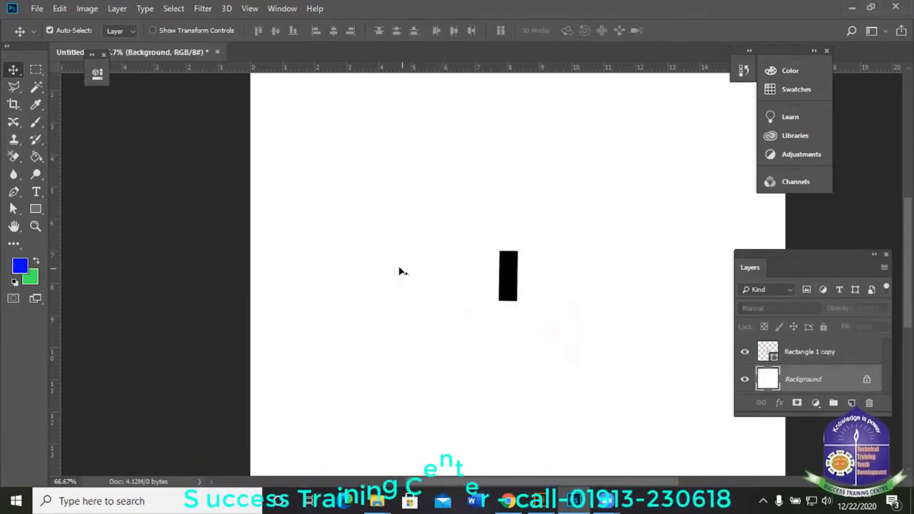
{"action": "left_click", "coordinate": [508, 276]}
{"action": "key", "text": "Delete"}
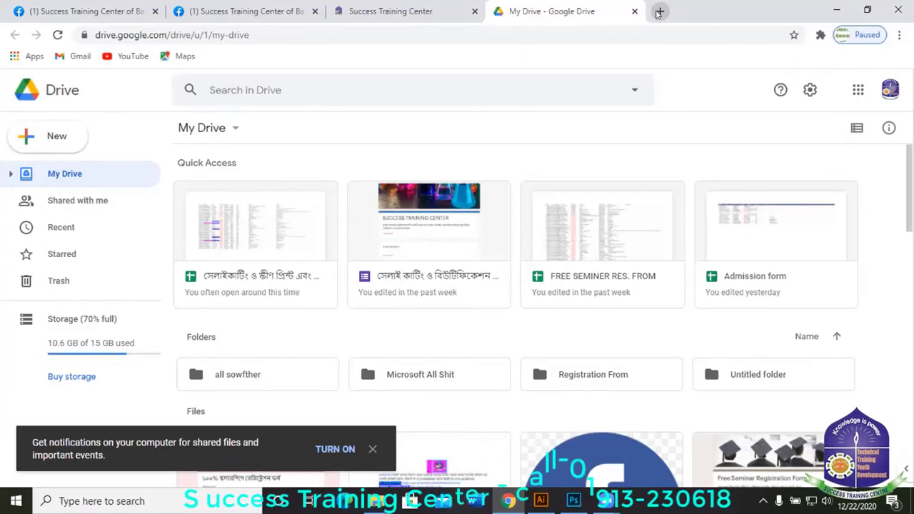
- Switch to Chrome and search Google Images for "CLIPPING PATH" in a new tab
{"action": "left_click", "coordinate": [659, 12]}
{"action": "left_click", "coordinate": [651, 30]}
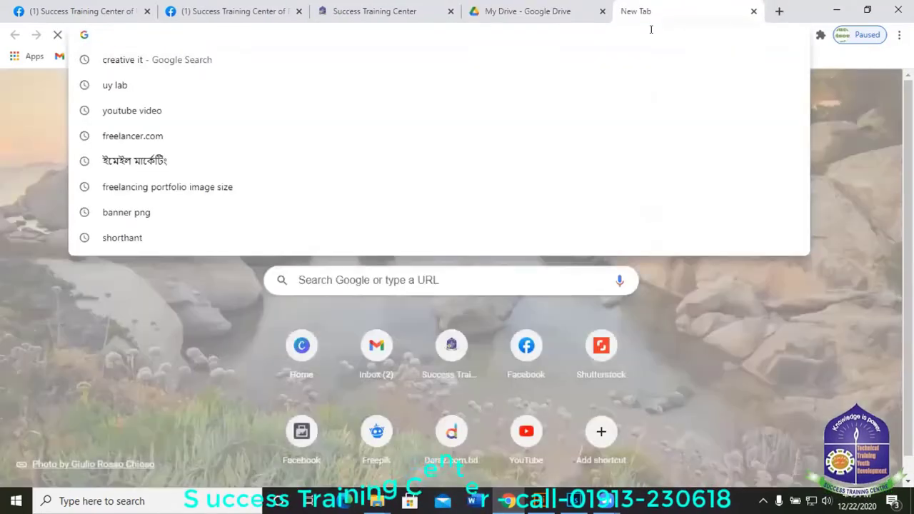
{"action": "type", "text": "CLIP"}
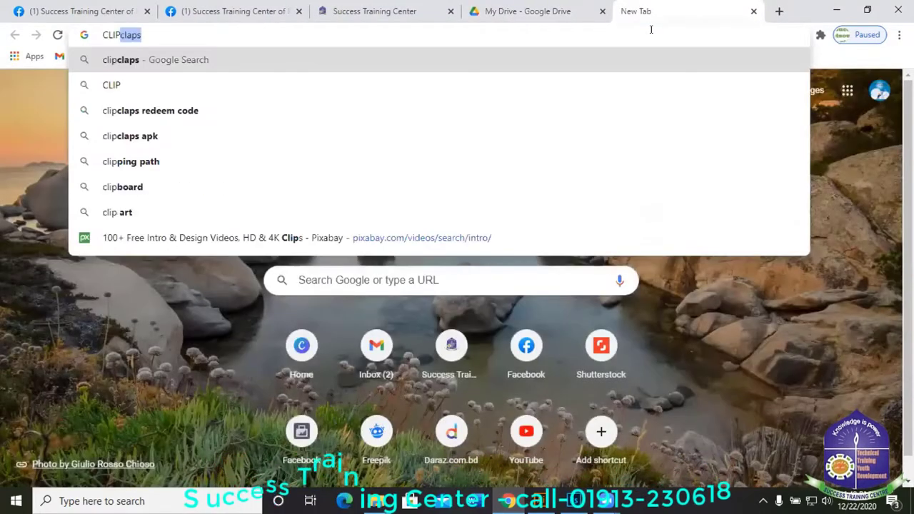
{"action": "type", "text": "PING PATH"}
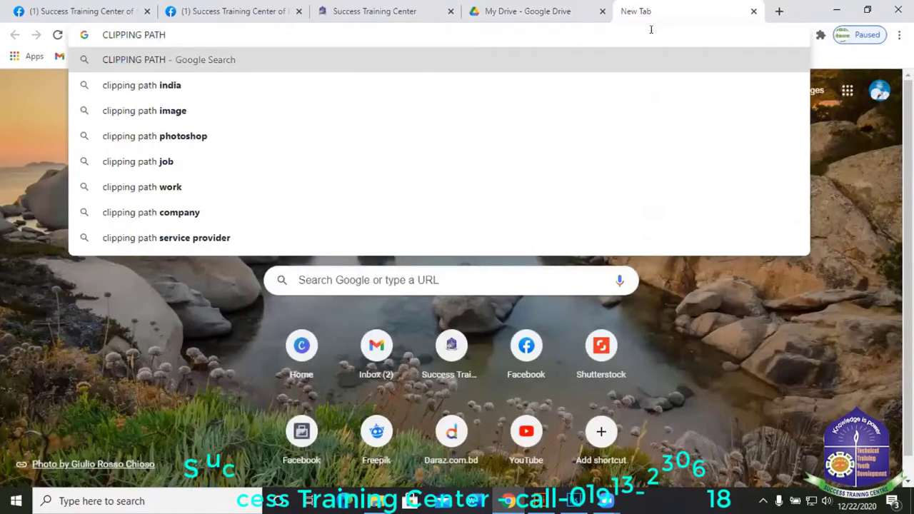
{"action": "key", "text": "Return"}
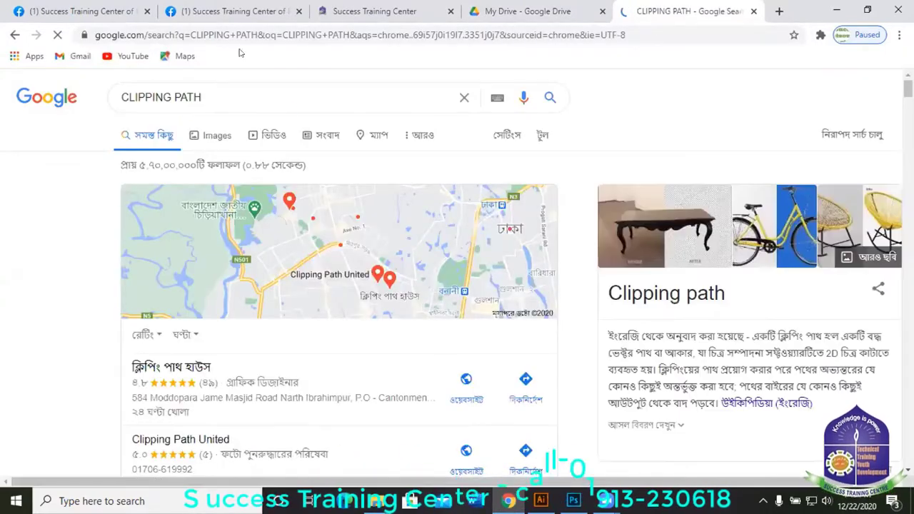
{"action": "left_click", "coordinate": [220, 136]}
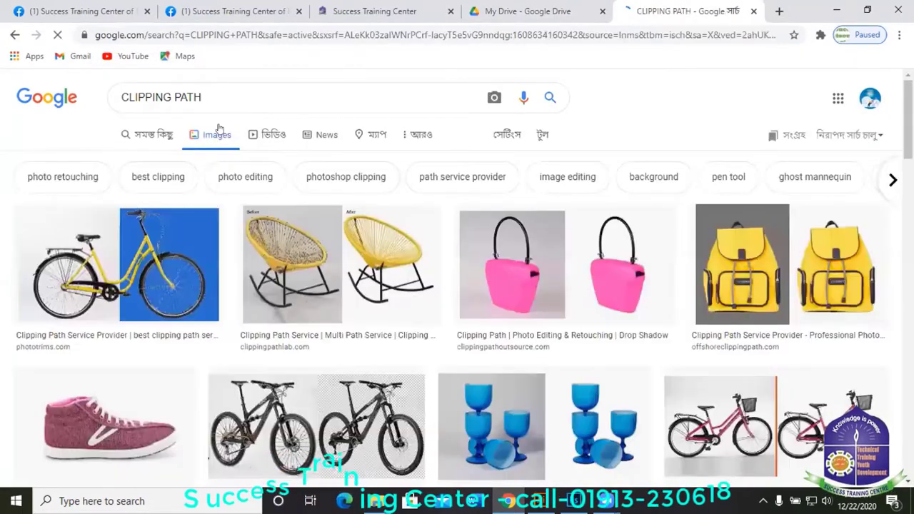
- Preview the yellow rocking chair and yellow backpack results, and look through the neighbouring clipping path examples
{"action": "left_click", "coordinate": [384, 266]}
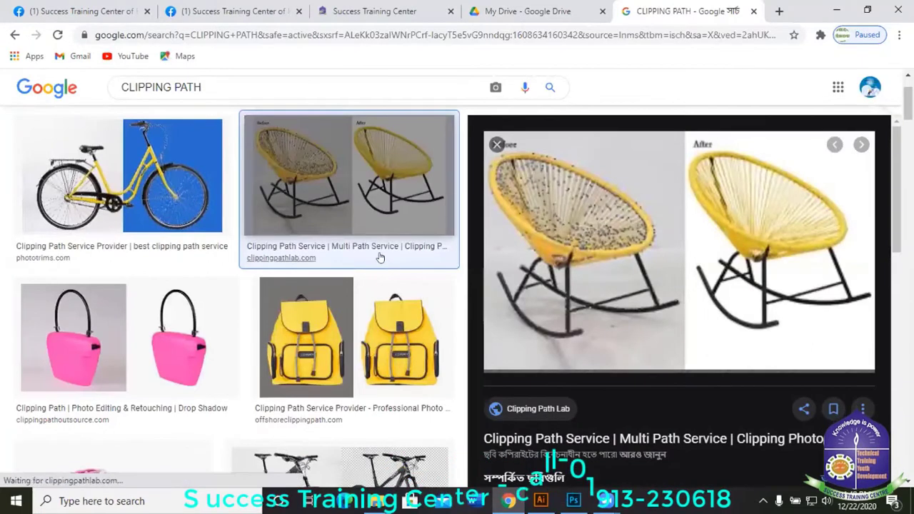
{"action": "left_click", "coordinate": [440, 328]}
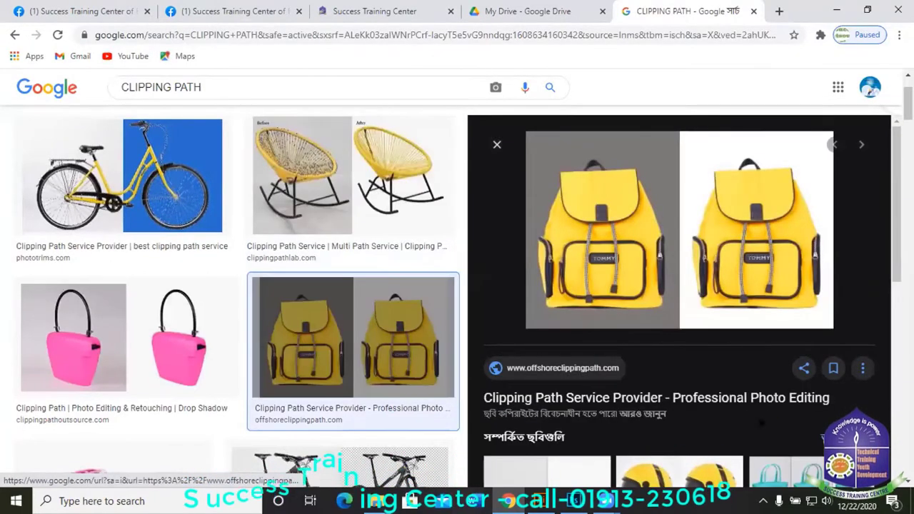
{"action": "scroll", "coordinate": [742, 411], "scroll_direction": "down", "scroll_amount": 3}
{"action": "scroll", "coordinate": [742, 411], "scroll_direction": "up", "scroll_amount": 2}
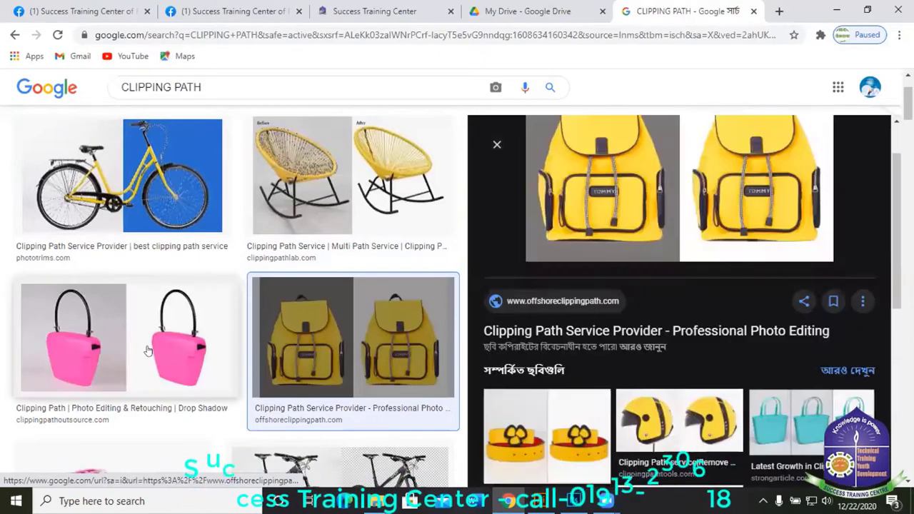
{"action": "scroll", "coordinate": [249, 370], "scroll_direction": "down", "scroll_amount": 3}
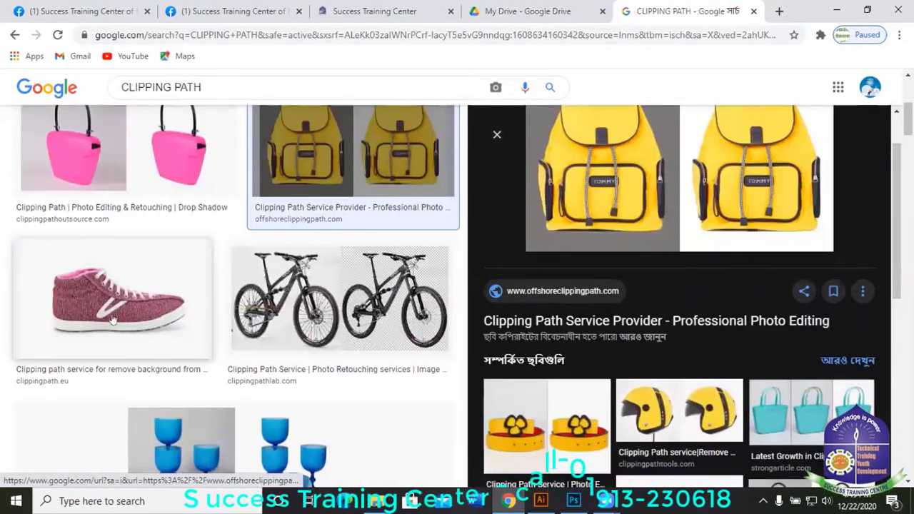
{"action": "scroll", "coordinate": [115, 316], "scroll_direction": "down", "scroll_amount": 1}
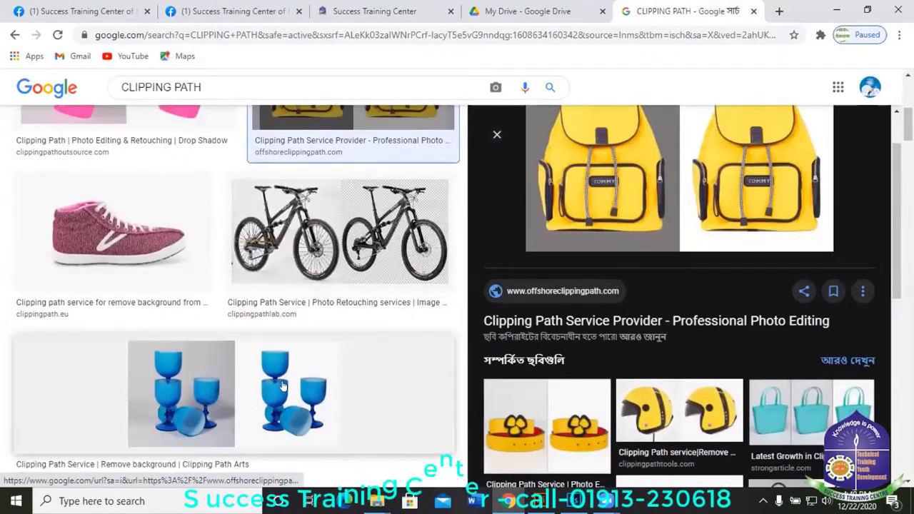
- Preview the blue goblets result and open the related orange and red chair example
{"action": "left_click", "coordinate": [283, 386]}
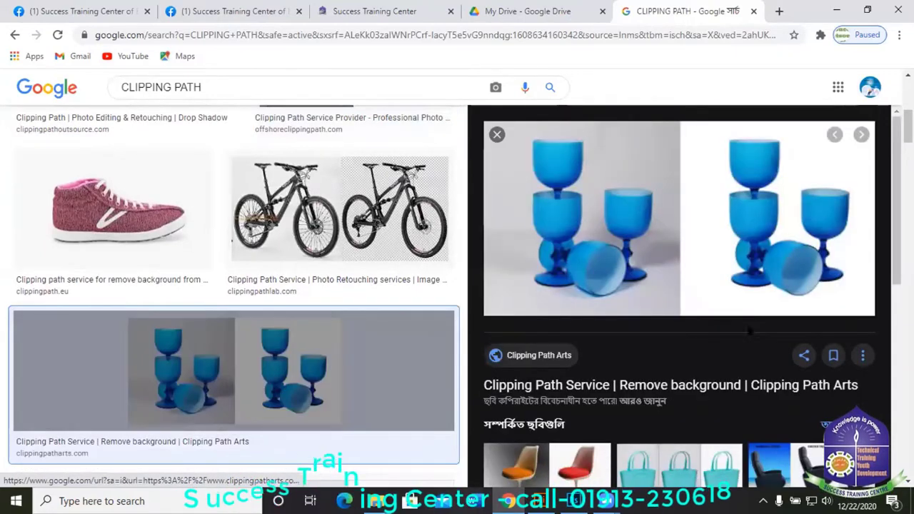
{"action": "scroll", "coordinate": [754, 362], "scroll_direction": "down", "scroll_amount": 1}
{"action": "scroll", "coordinate": [753, 362], "scroll_direction": "down", "scroll_amount": 2}
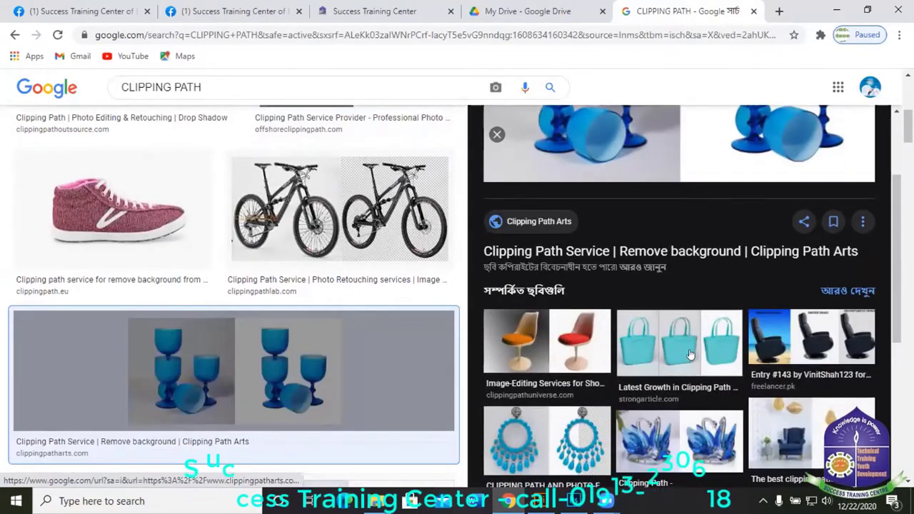
{"action": "scroll", "coordinate": [691, 355], "scroll_direction": "down", "scroll_amount": 2}
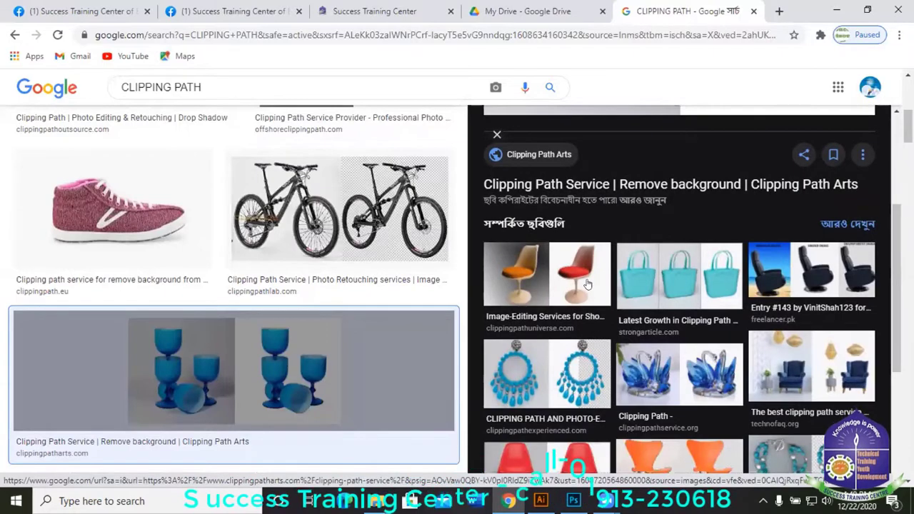
{"action": "left_click", "coordinate": [586, 284]}
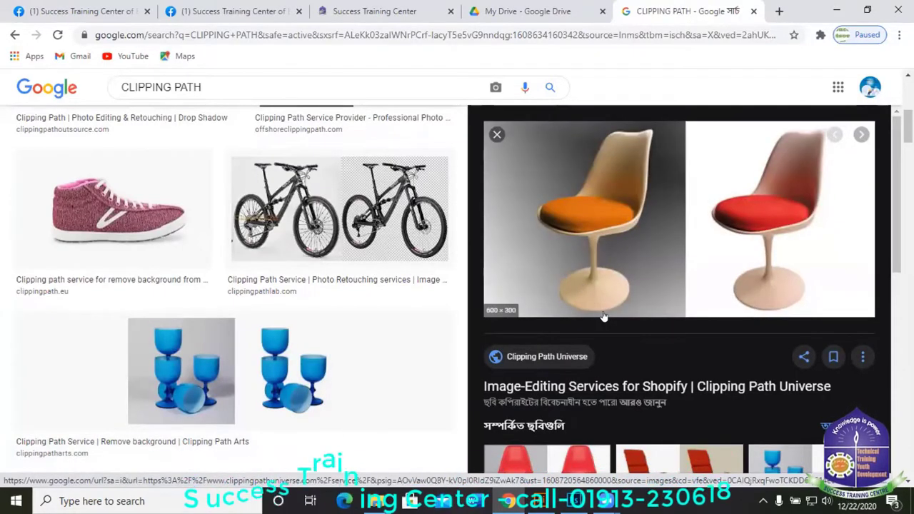
- Browse further clipping path results, preview the red wreath, and open the related turquoise bracelet retouching example
{"action": "scroll", "coordinate": [286, 314], "scroll_direction": "up", "scroll_amount": 5}
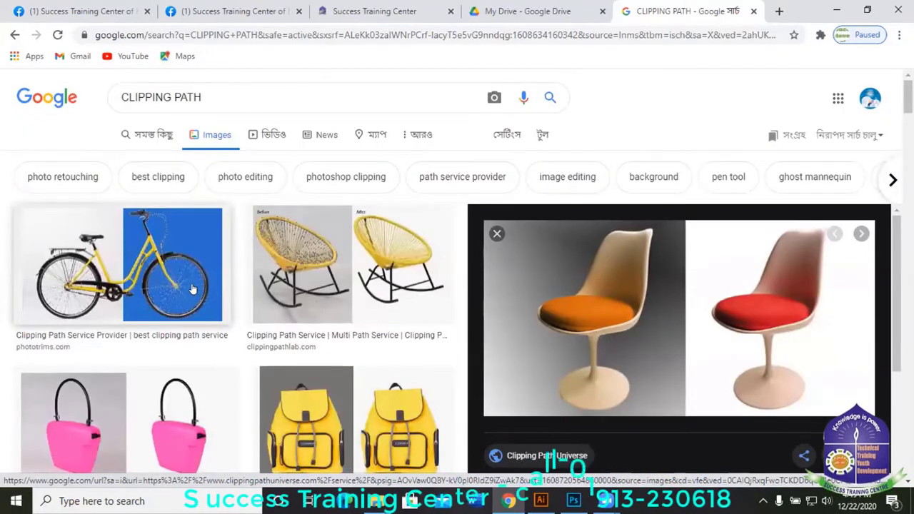
{"action": "scroll", "coordinate": [316, 396], "scroll_direction": "down", "scroll_amount": 3}
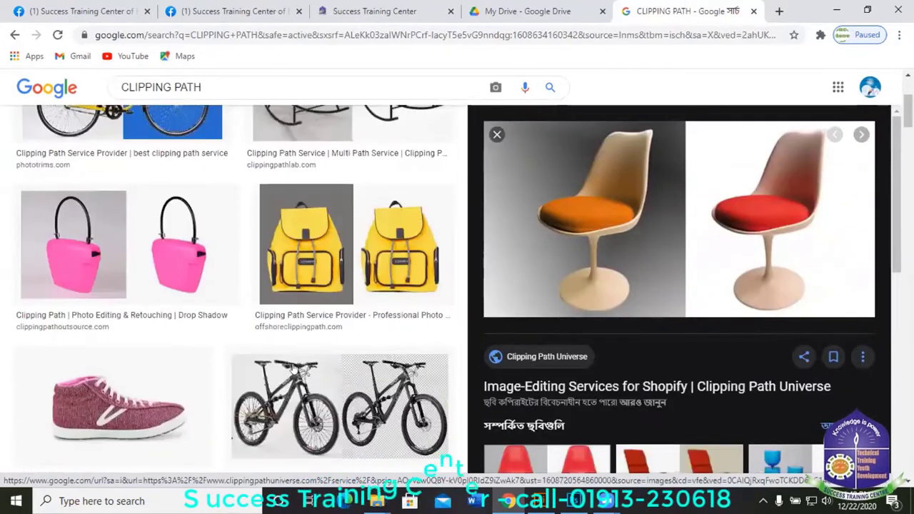
{"action": "scroll", "coordinate": [293, 368], "scroll_direction": "down", "scroll_amount": 1}
{"action": "scroll", "coordinate": [321, 348], "scroll_direction": "down", "scroll_amount": 6}
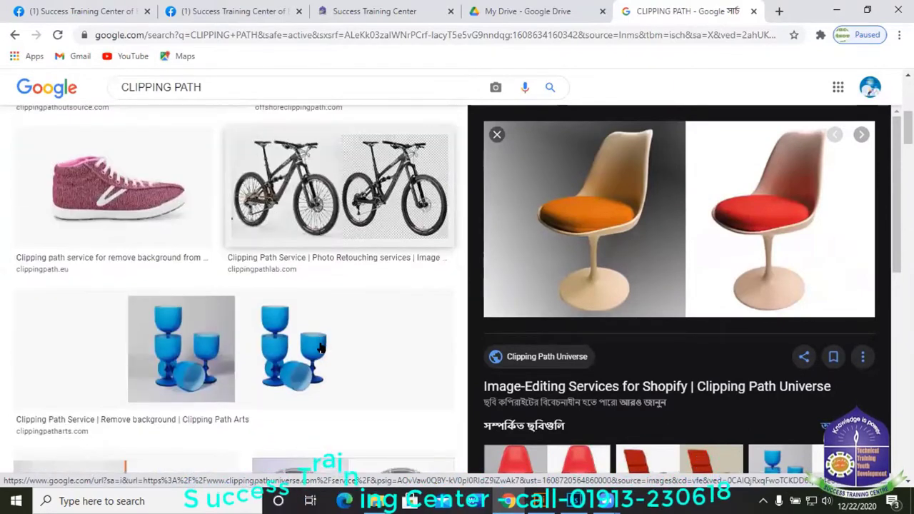
{"action": "scroll", "coordinate": [533, 405], "scroll_direction": "down", "scroll_amount": 2}
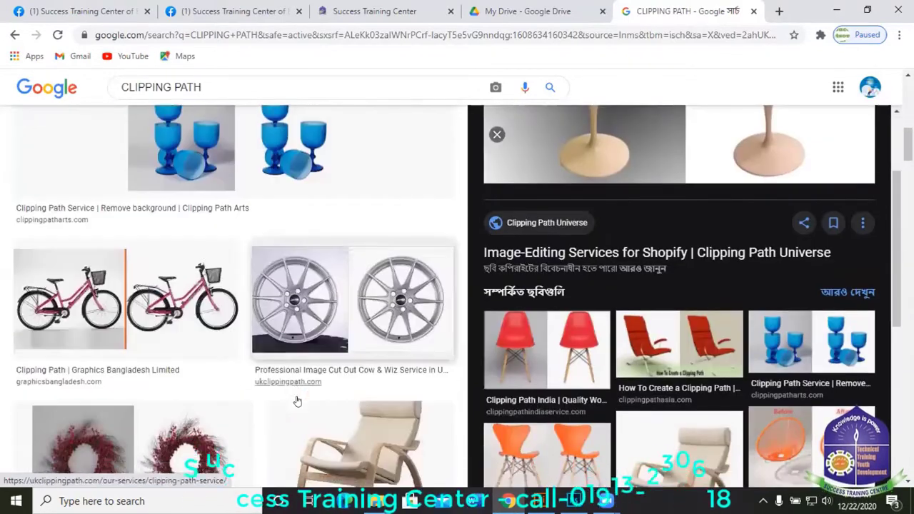
{"action": "scroll", "coordinate": [296, 400], "scroll_direction": "down", "scroll_amount": 3}
{"action": "left_click", "coordinate": [167, 289]}
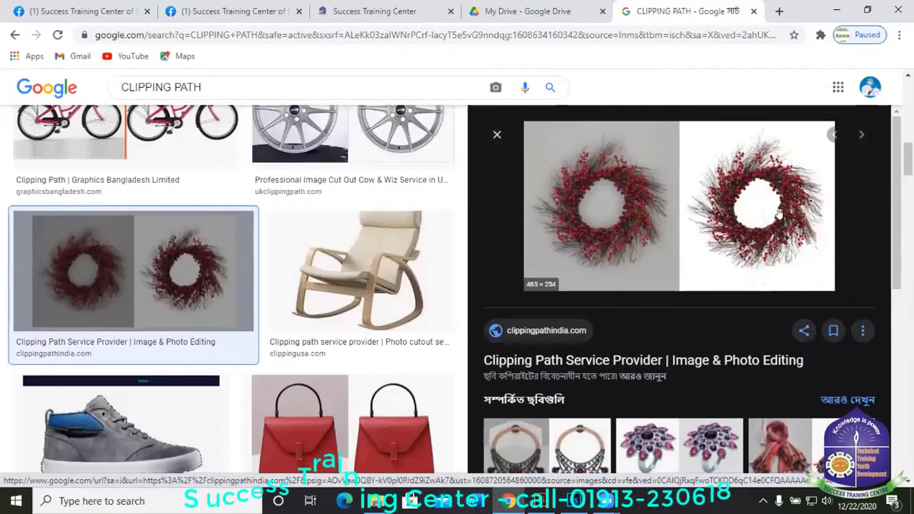
{"action": "scroll", "coordinate": [564, 318], "scroll_direction": "down", "scroll_amount": 4}
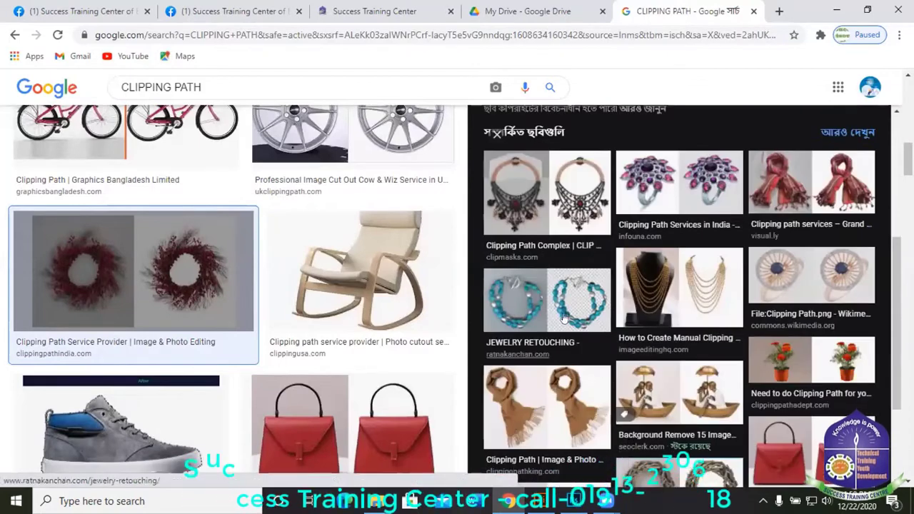
{"action": "left_click", "coordinate": [565, 318]}
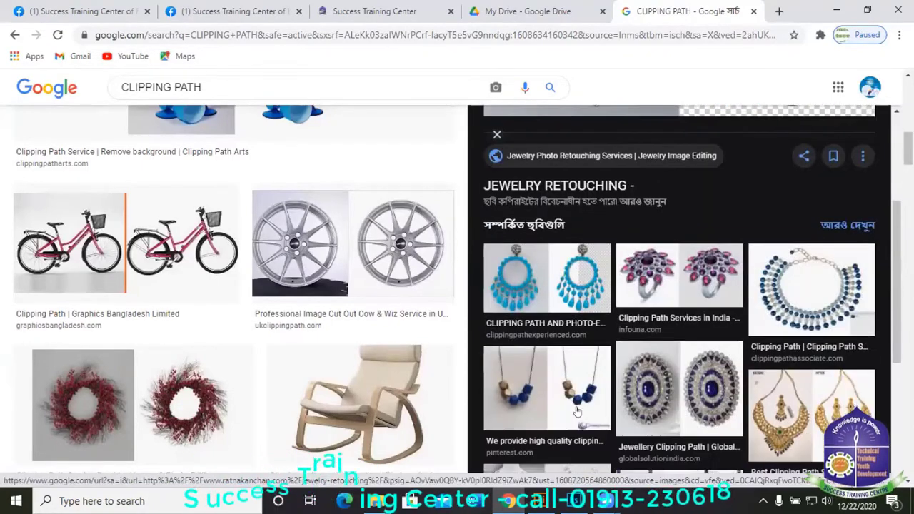
- Compare the turquoise bracelet retouching example with its related jewellery images and the other clipping path results
{"action": "scroll", "coordinate": [572, 400], "scroll_direction": "down", "scroll_amount": 3}
{"action": "scroll", "coordinate": [584, 406], "scroll_direction": "up", "scroll_amount": 3}
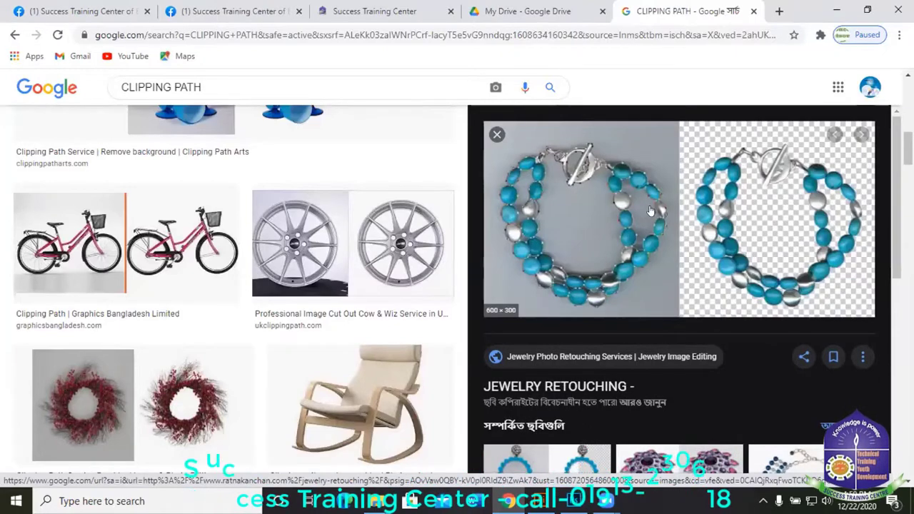
{"action": "scroll", "coordinate": [669, 412], "scroll_direction": "down", "scroll_amount": 3}
{"action": "scroll", "coordinate": [669, 412], "scroll_direction": "up", "scroll_amount": 3}
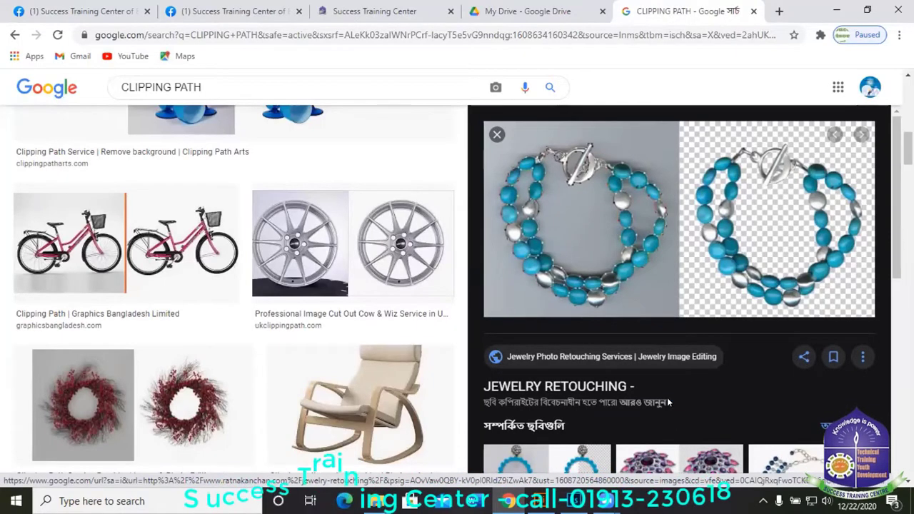
{"action": "scroll", "coordinate": [666, 402], "scroll_direction": "up", "scroll_amount": 2}
{"action": "scroll", "coordinate": [400, 437], "scroll_direction": "up", "scroll_amount": 5}
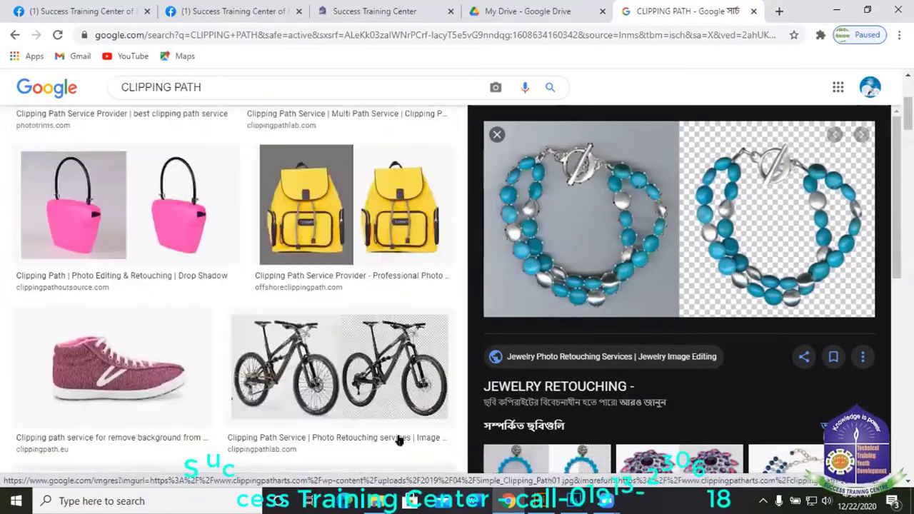
{"action": "scroll", "coordinate": [543, 247], "scroll_direction": "up", "scroll_amount": 3}
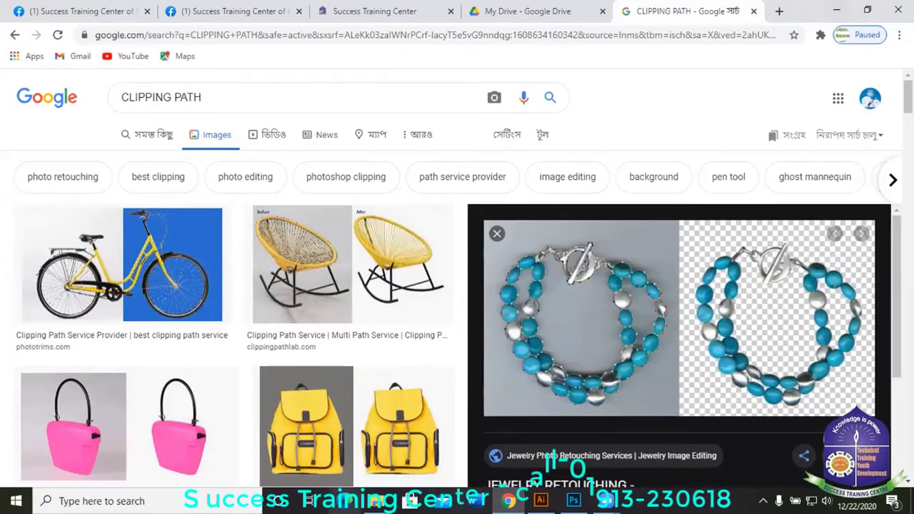
{"action": "left_click", "coordinate": [574, 501]}
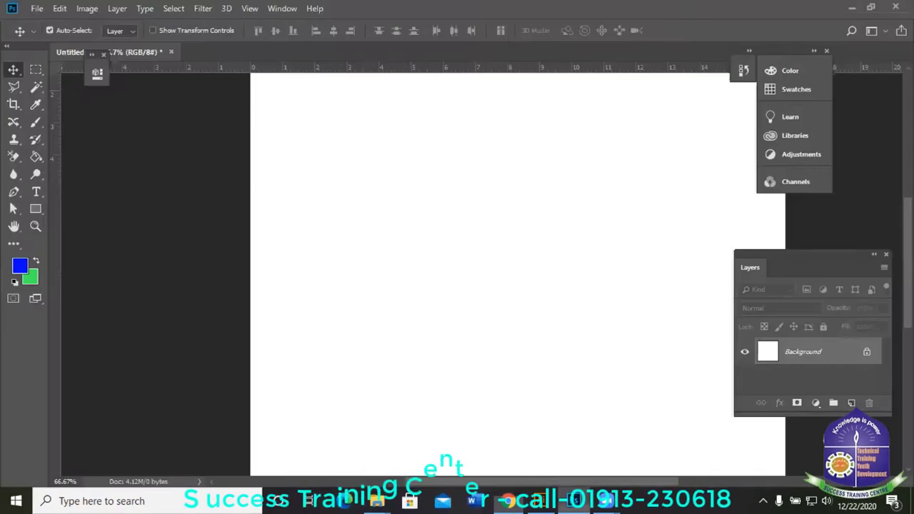
{"action": "left_click", "coordinate": [574, 501]}
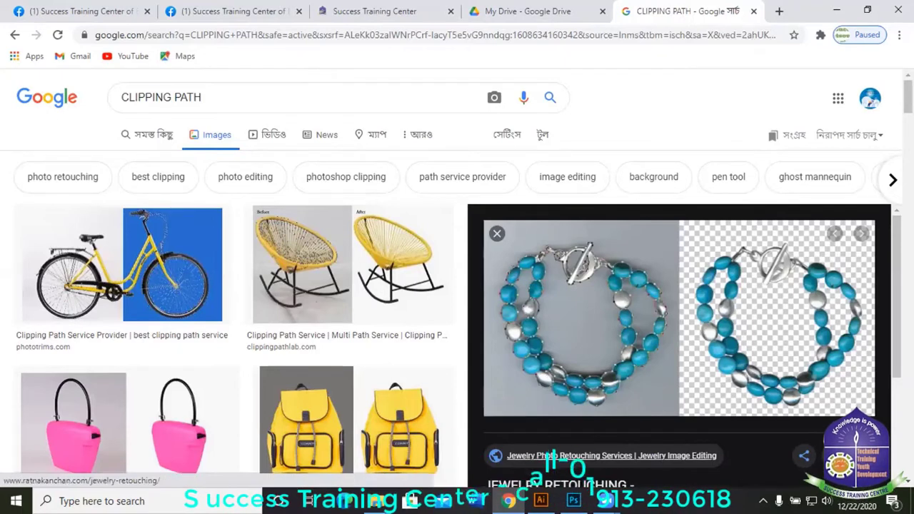
{"action": "left_click", "coordinate": [573, 502]}
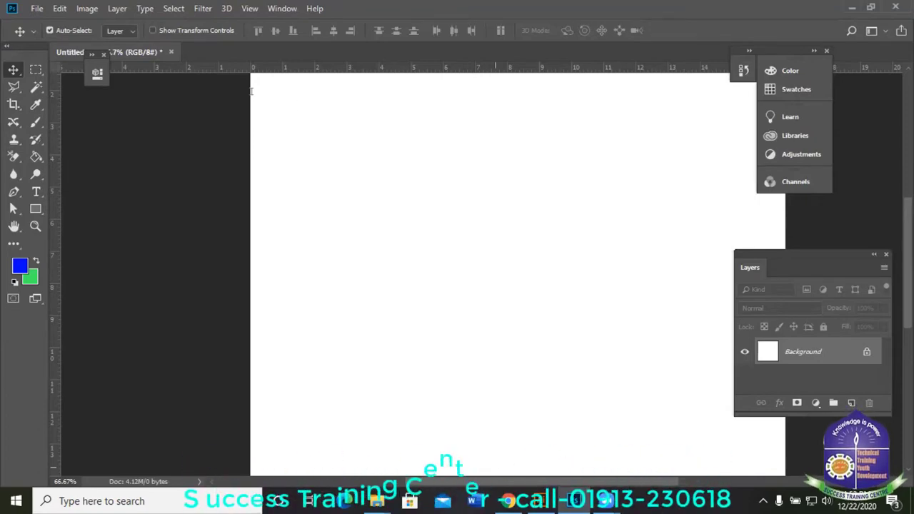
{"action": "key", "text": "alt+Tab"}
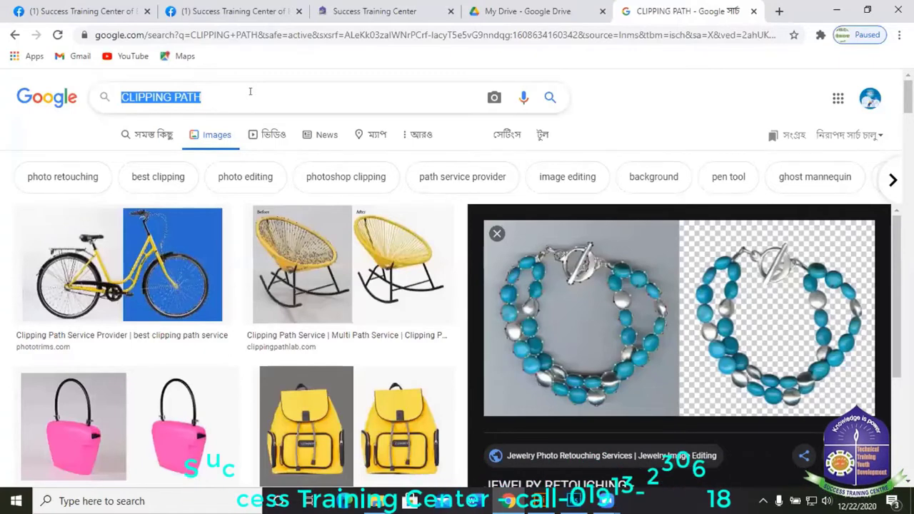
{"action": "type", "text": "PROD"}
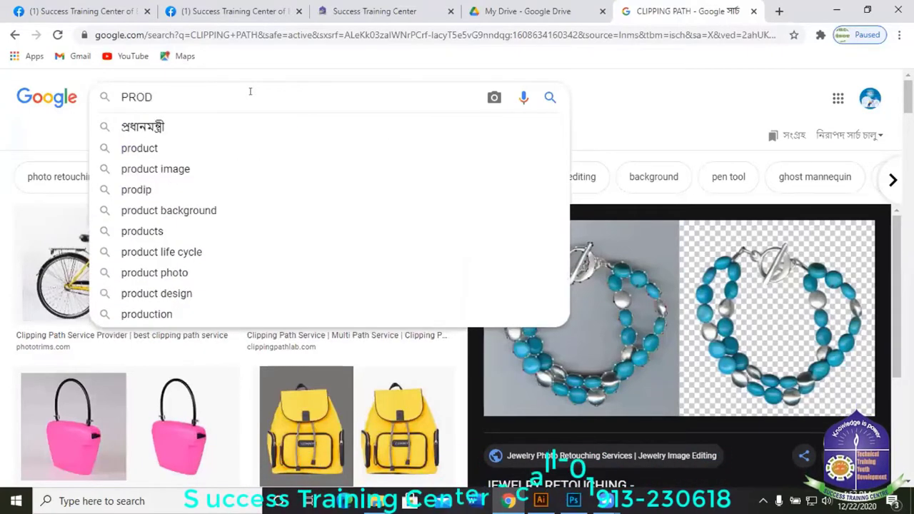
{"action": "key", "text": "BackSpace"}
{"action": "key", "text": "BackSpace"}
{"action": "key", "text": "BackSpace"}
{"action": "key", "text": "BackSpace"}
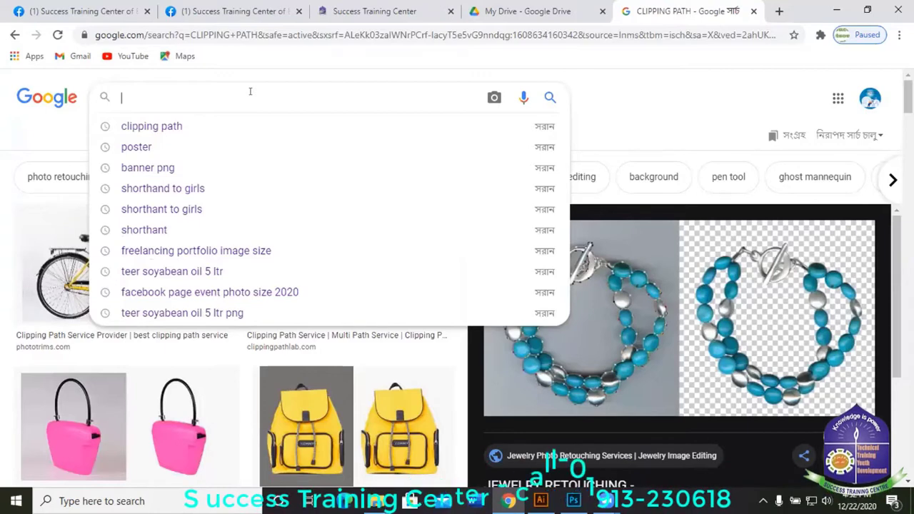
- Search Google Images for "cup"
{"action": "type", "text": "ca"}
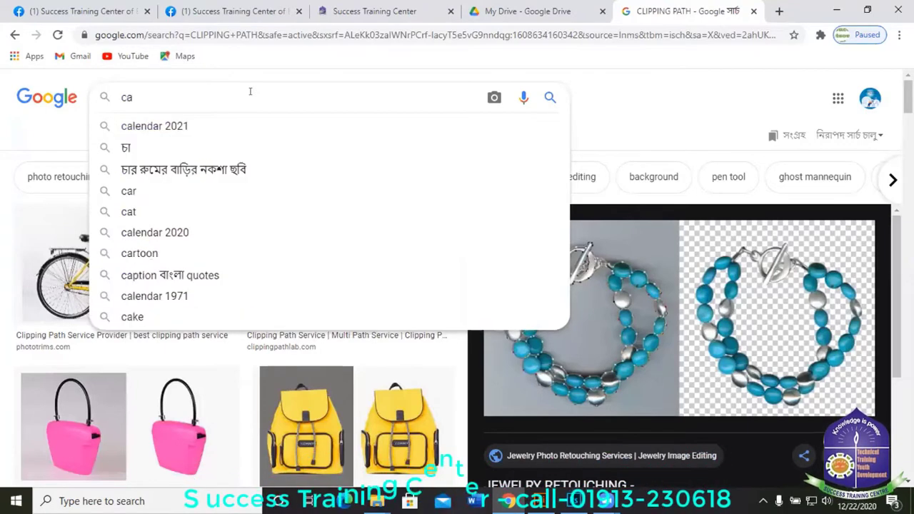
{"action": "key", "text": "BackSpace"}
{"action": "type", "text": "up"}
{"action": "key", "text": "Return"}
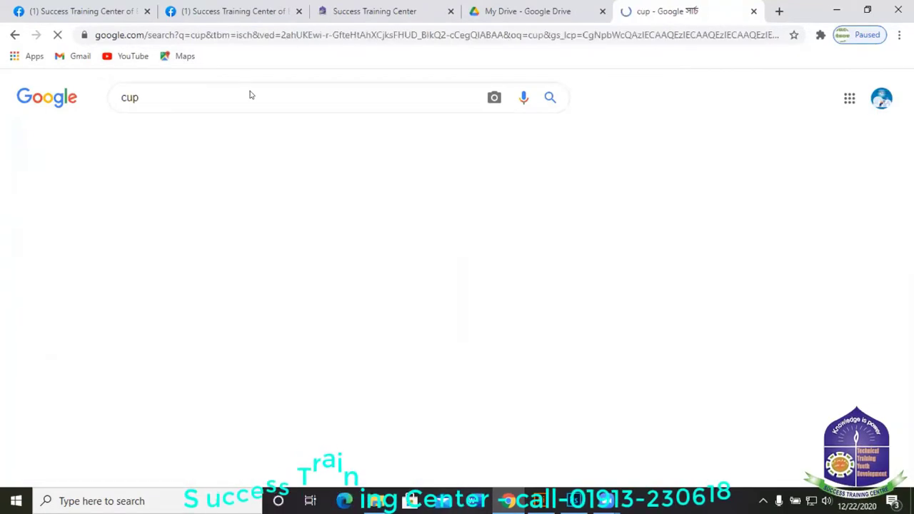
- Preview the blue polycarbonate cup with handle and look through its related images and the neighbouring cup results
{"action": "scroll", "coordinate": [303, 354], "scroll_direction": "down", "scroll_amount": 1}
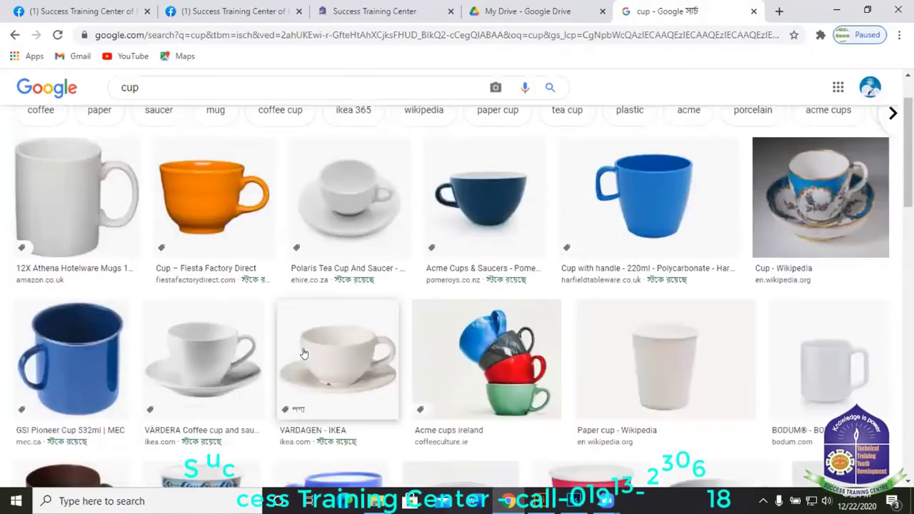
{"action": "scroll", "coordinate": [304, 353], "scroll_direction": "down", "scroll_amount": 1}
{"action": "scroll", "coordinate": [682, 290], "scroll_direction": "up", "scroll_amount": 2}
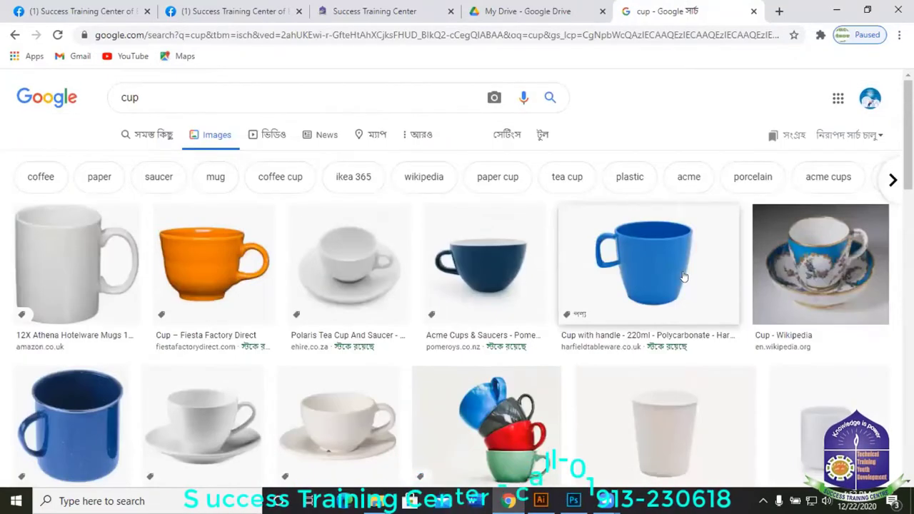
{"action": "left_click", "coordinate": [684, 276]}
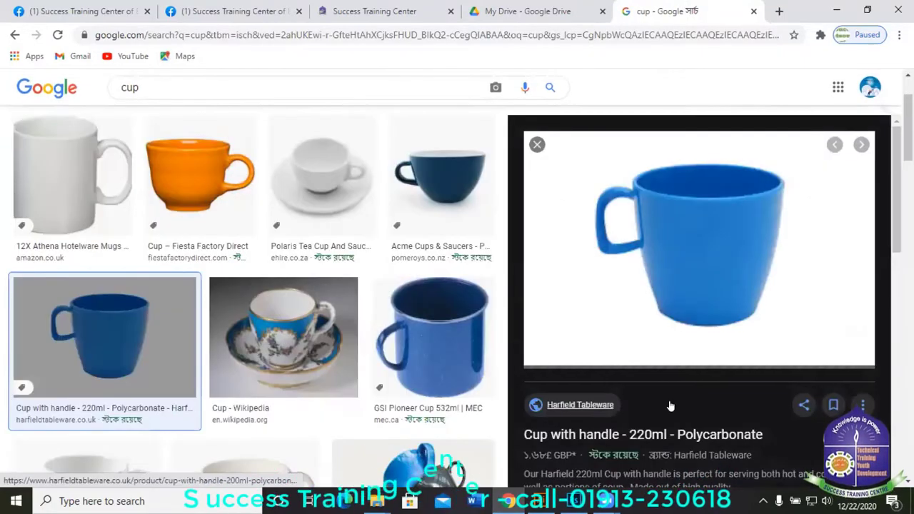
{"action": "scroll", "coordinate": [670, 406], "scroll_direction": "down", "scroll_amount": 10}
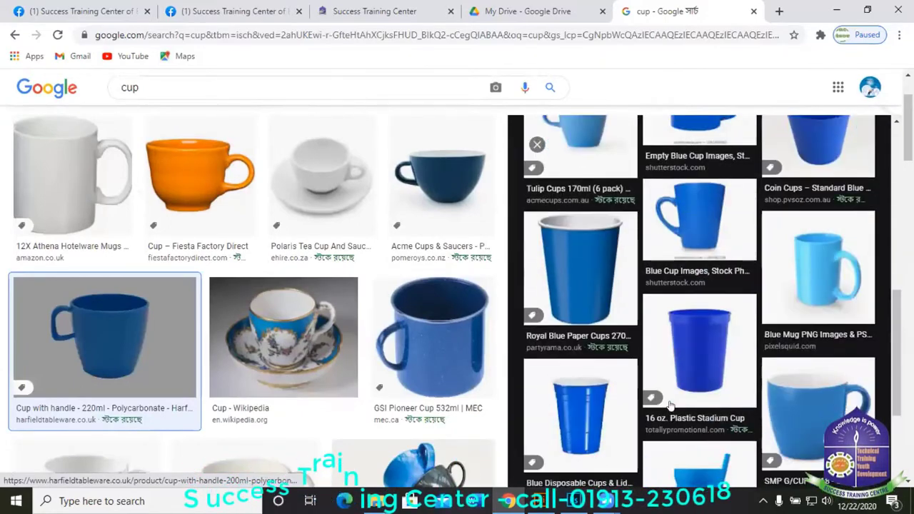
{"action": "scroll", "coordinate": [379, 375], "scroll_direction": "down", "scroll_amount": 7}
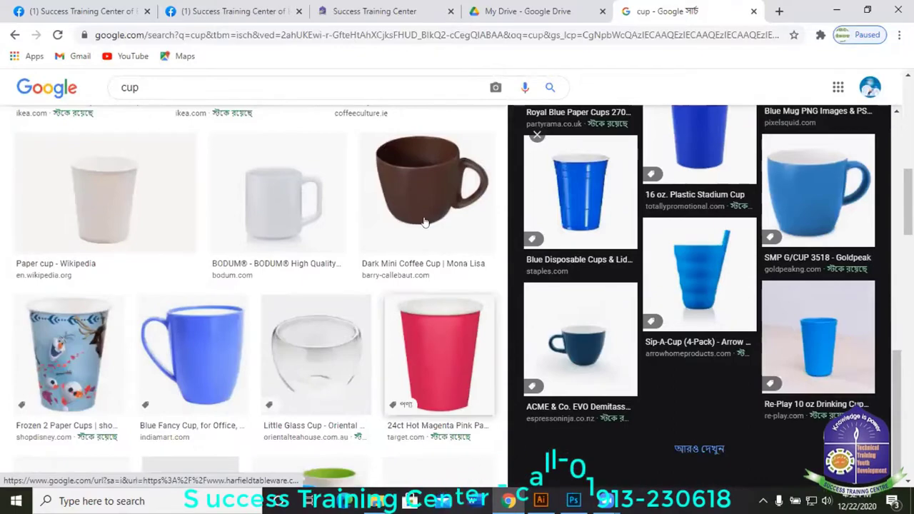
{"action": "scroll", "coordinate": [386, 354], "scroll_direction": "down", "scroll_amount": 1}
{"action": "scroll", "coordinate": [388, 350], "scroll_direction": "down", "scroll_amount": 2}
{"action": "scroll", "coordinate": [388, 348], "scroll_direction": "up", "scroll_amount": 2}
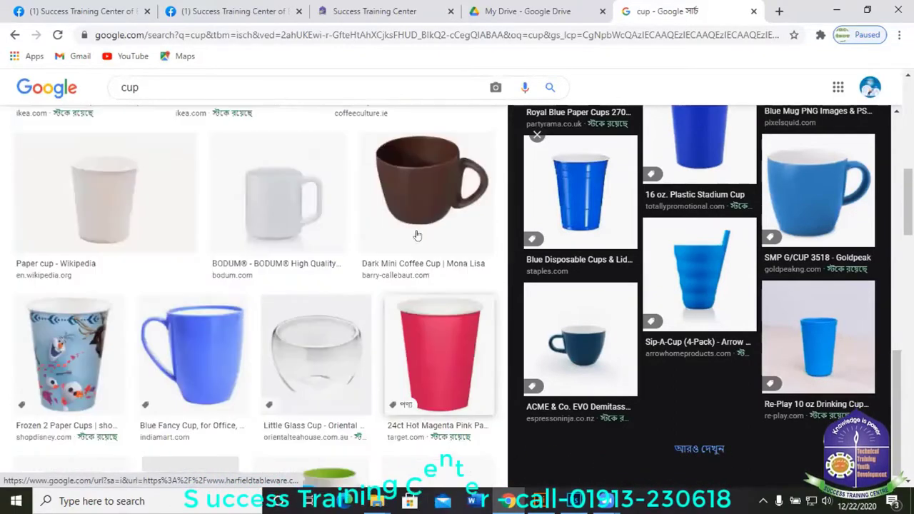
{"action": "scroll", "coordinate": [485, 332], "scroll_direction": "up", "scroll_amount": 3}
{"action": "scroll", "coordinate": [486, 332], "scroll_direction": "up", "scroll_amount": 3}
{"action": "scroll", "coordinate": [595, 365], "scroll_direction": "up", "scroll_amount": 5}
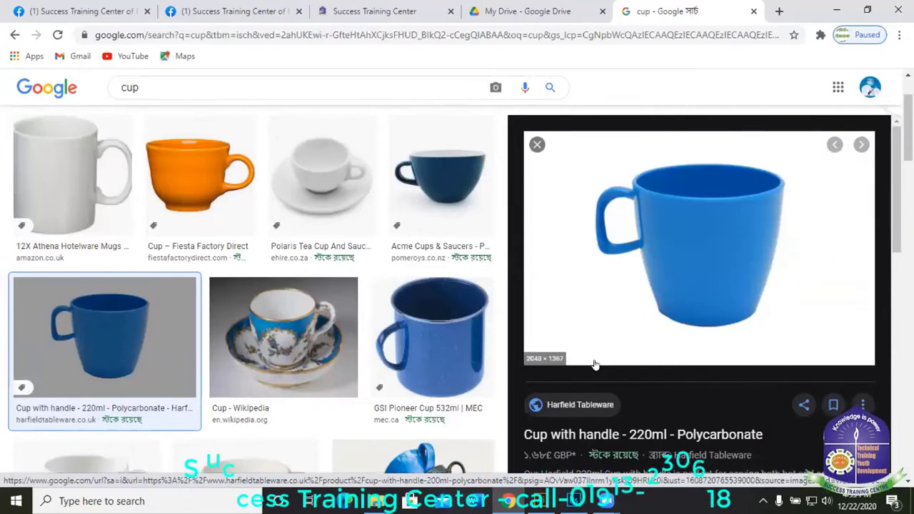
- Open the Dark Mini Coffee Cup result and copy its image
{"action": "scroll", "coordinate": [595, 364], "scroll_direction": "down", "scroll_amount": 4}
{"action": "scroll", "coordinate": [434, 256], "scroll_direction": "down", "scroll_amount": 5}
{"action": "left_click", "coordinate": [433, 255]}
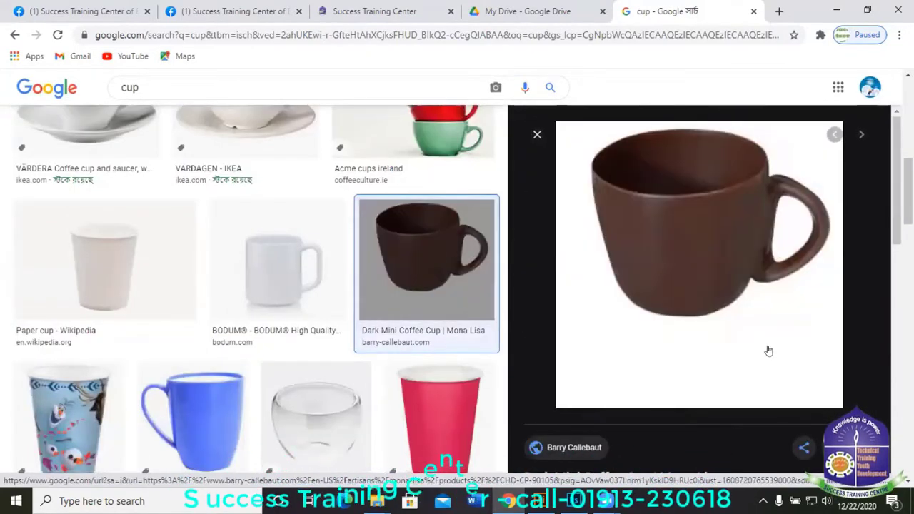
{"action": "right_click", "coordinate": [705, 237]}
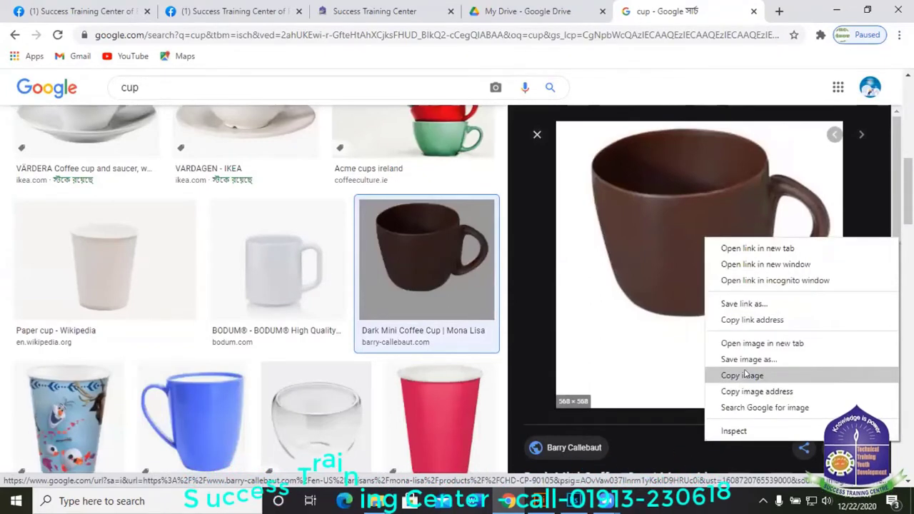
{"action": "left_click", "coordinate": [745, 378]}
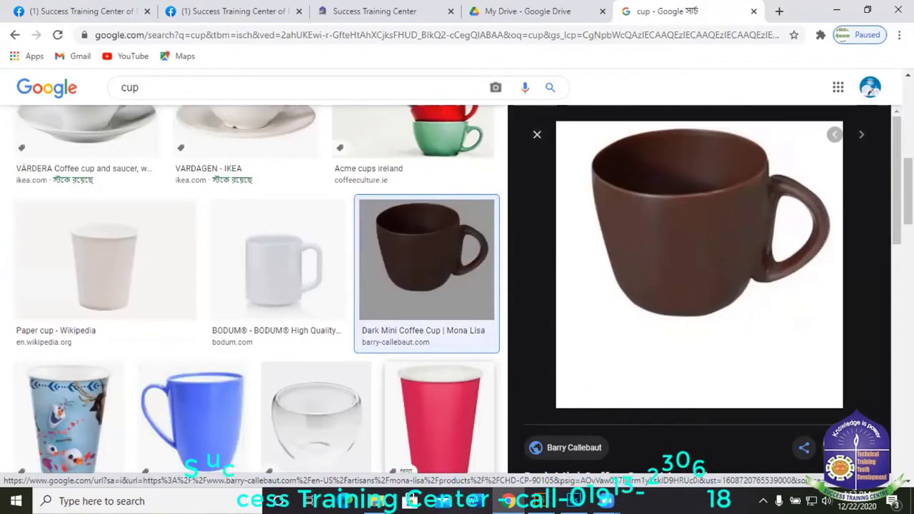
- Switch to Photoshop, paste the copied cup image into the blank document and scale it to about 143%
{"action": "left_click", "coordinate": [573, 501]}
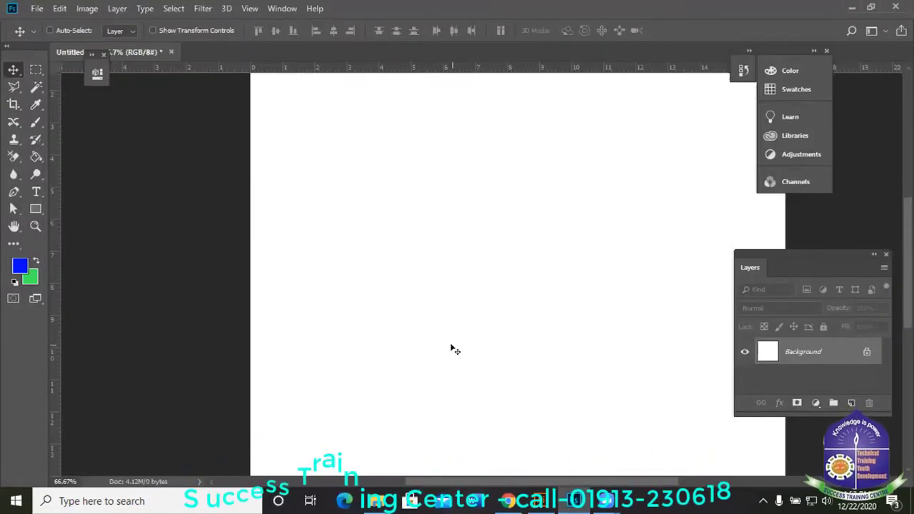
{"action": "key", "text": "ctrl+v"}
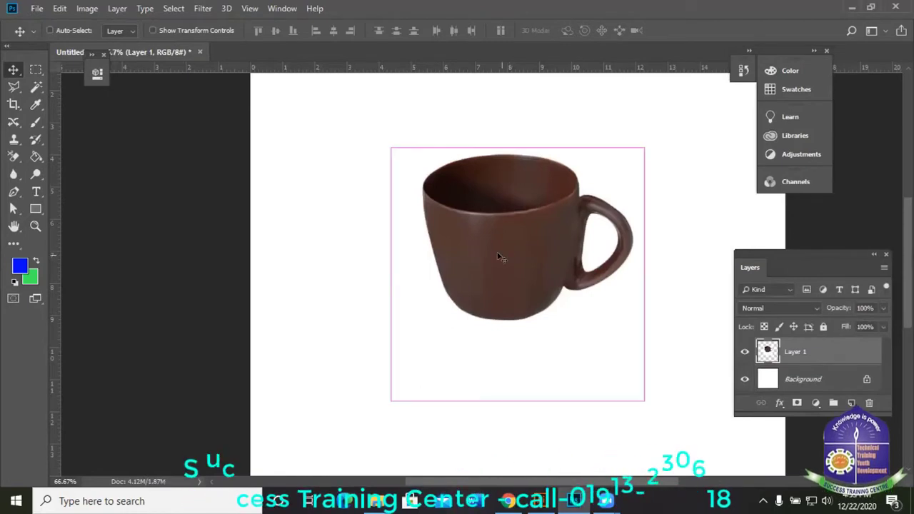
{"action": "key", "text": "ctrl+t"}
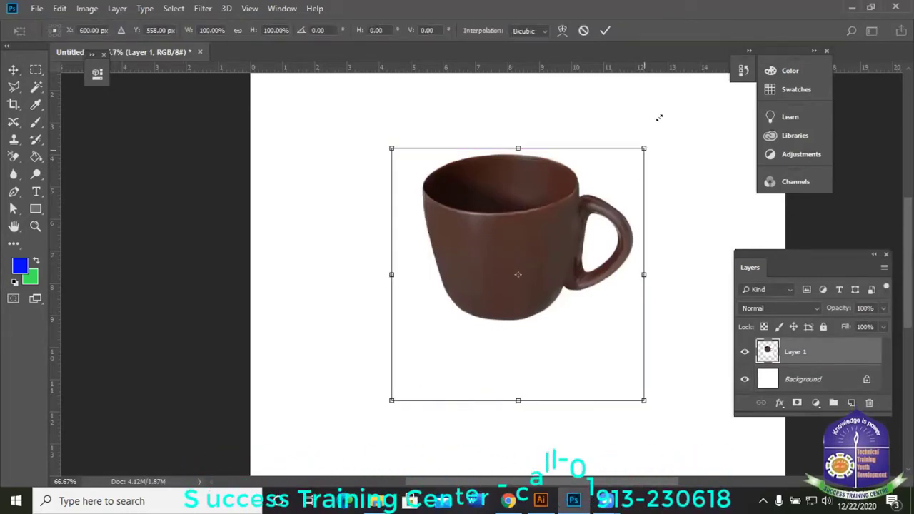
{"action": "left_click_drag", "start_coordinate": [659, 117], "coordinate": [690, 91]}
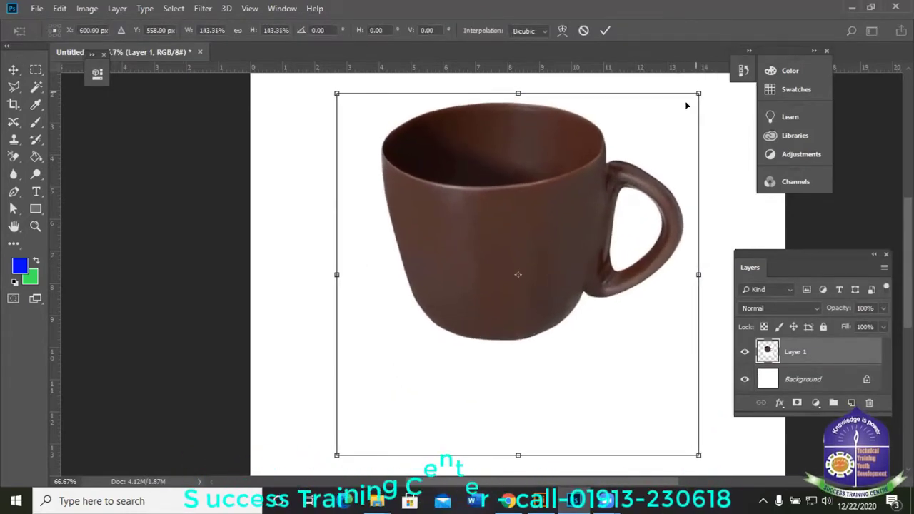
{"action": "left_click", "coordinate": [605, 30]}
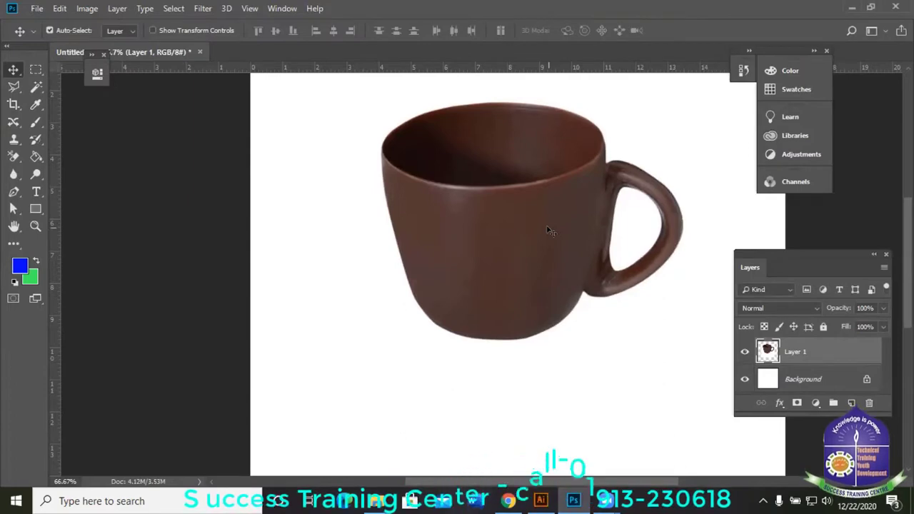
- Move the brown cup slightly lower on the white canvas
{"action": "left_click_drag", "start_coordinate": [549, 232], "coordinate": [555, 248]}
{"action": "left_click_drag", "start_coordinate": [669, 141], "coordinate": [582, 182]}
{"action": "left_click_drag", "start_coordinate": [457, 279], "coordinate": [418, 281]}
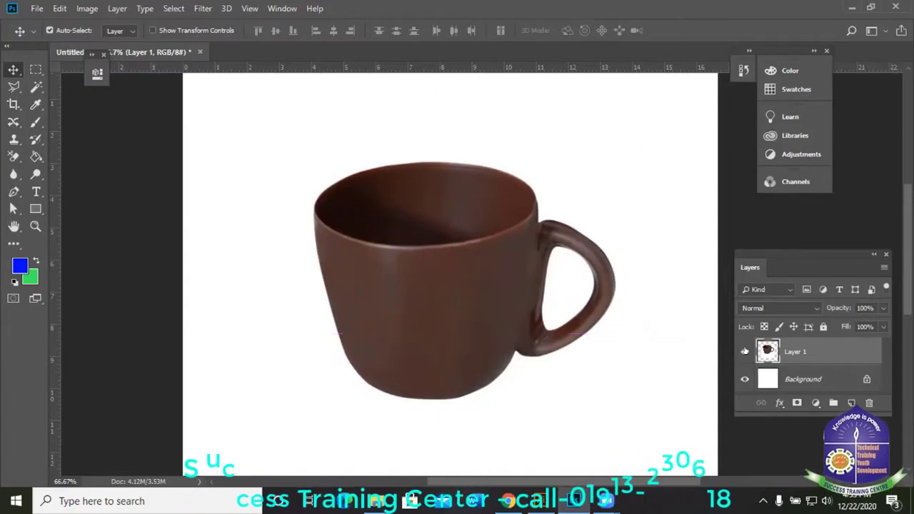
- Toggle the cup layer's visibility off and on to compare it with the white background
{"action": "left_click", "coordinate": [744, 351]}
{"action": "left_click", "coordinate": [745, 351]}
{"action": "left_click", "coordinate": [745, 351]}
{"action": "left_click", "coordinate": [745, 350]}
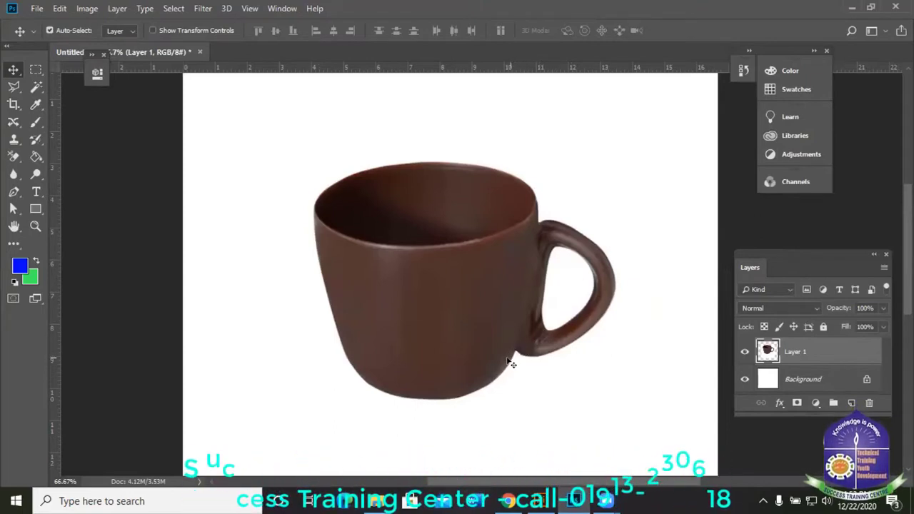
{"action": "mouse_move", "coordinate": [487, 319]}
{"action": "left_mouse_down"}
{"action": "mouse_move", "coordinate": [496, 310]}
{"action": "mouse_move", "coordinate": [488, 311]}
{"action": "left_mouse_up"}
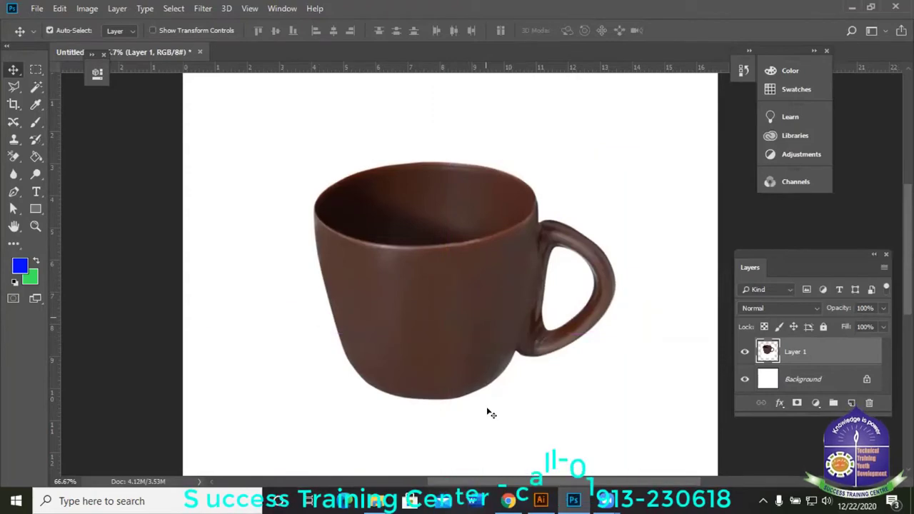
- Switch to Chrome, close the brown cup preview and browse the cup image results for another practice picture
{"action": "left_click", "coordinate": [508, 501]}
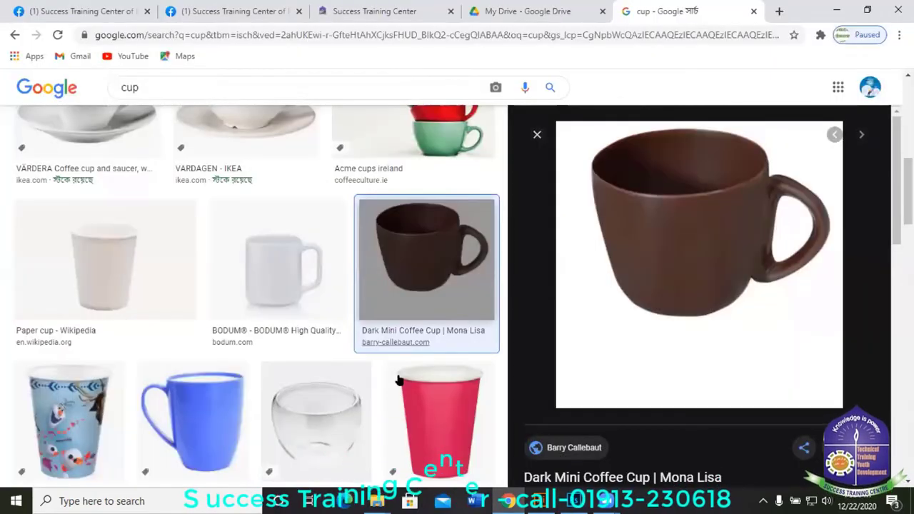
{"action": "scroll", "coordinate": [398, 380], "scroll_direction": "down", "scroll_amount": 10}
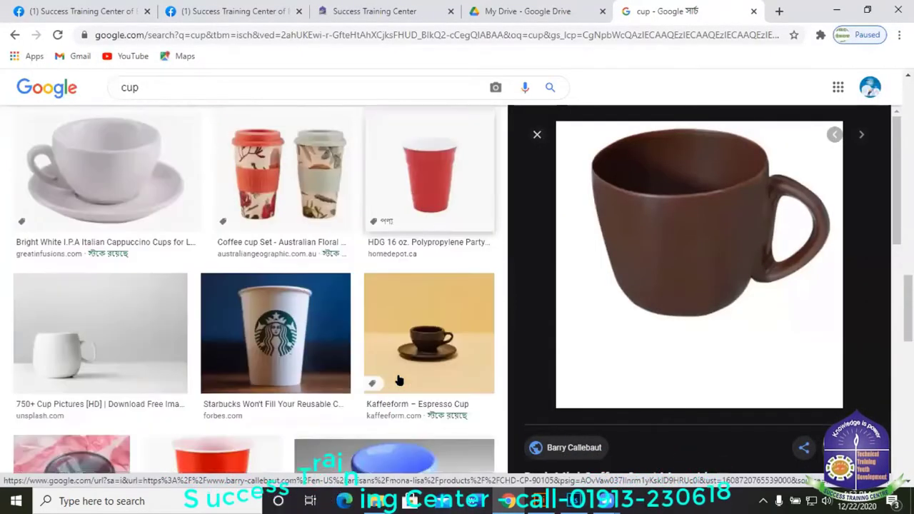
{"action": "scroll", "coordinate": [399, 380], "scroll_direction": "down", "scroll_amount": 2}
{"action": "scroll", "coordinate": [402, 377], "scroll_direction": "up", "scroll_amount": 2}
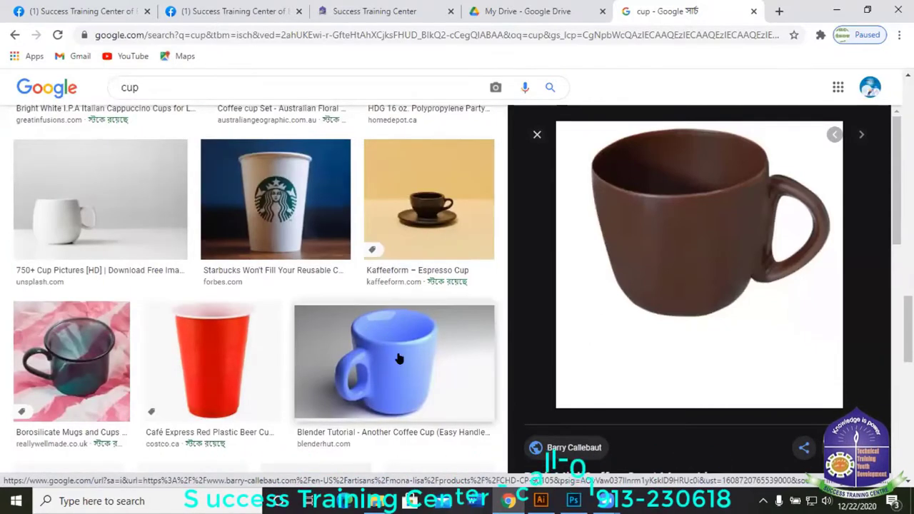
{"action": "scroll", "coordinate": [293, 384], "scroll_direction": "down", "scroll_amount": 3}
{"action": "scroll", "coordinate": [292, 383], "scroll_direction": "down", "scroll_amount": 2}
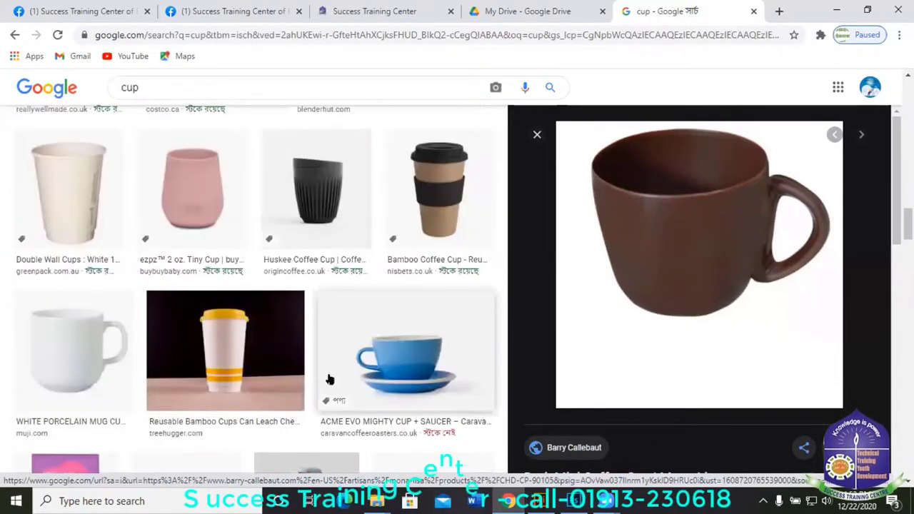
{"action": "scroll", "coordinate": [330, 380], "scroll_direction": "down", "scroll_amount": 2}
{"action": "scroll", "coordinate": [293, 350], "scroll_direction": "down", "scroll_amount": 2}
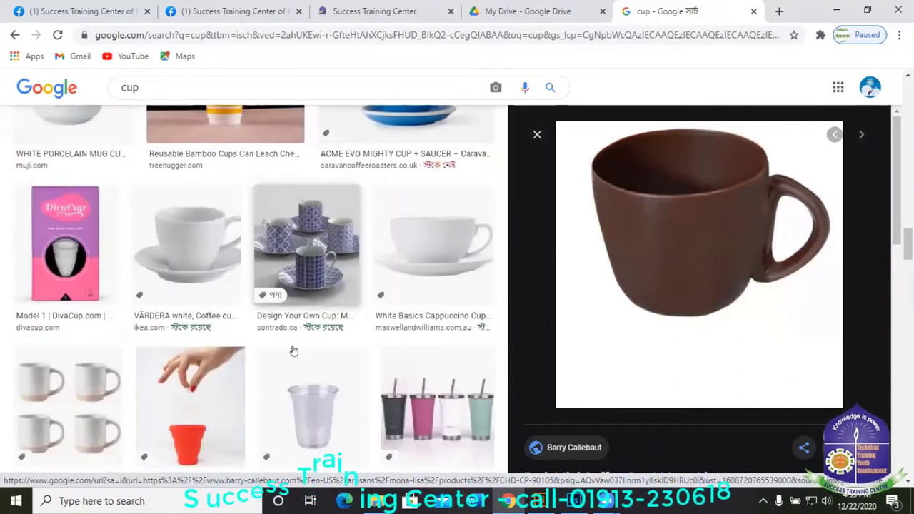
{"action": "left_click", "coordinate": [536, 135]}
{"action": "scroll", "coordinate": [518, 381], "scroll_direction": "down", "scroll_amount": 1}
{"action": "scroll", "coordinate": [518, 380], "scroll_direction": "down", "scroll_amount": 5}
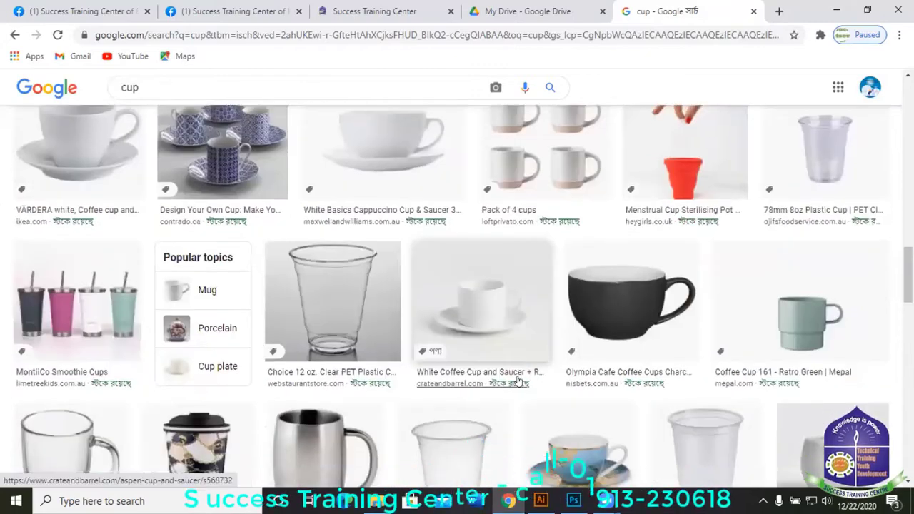
{"action": "scroll", "coordinate": [518, 380], "scroll_direction": "up", "scroll_amount": 2}
{"action": "scroll", "coordinate": [518, 381], "scroll_direction": "down", "scroll_amount": 3}
{"action": "scroll", "coordinate": [518, 381], "scroll_direction": "down", "scroll_amount": 5}
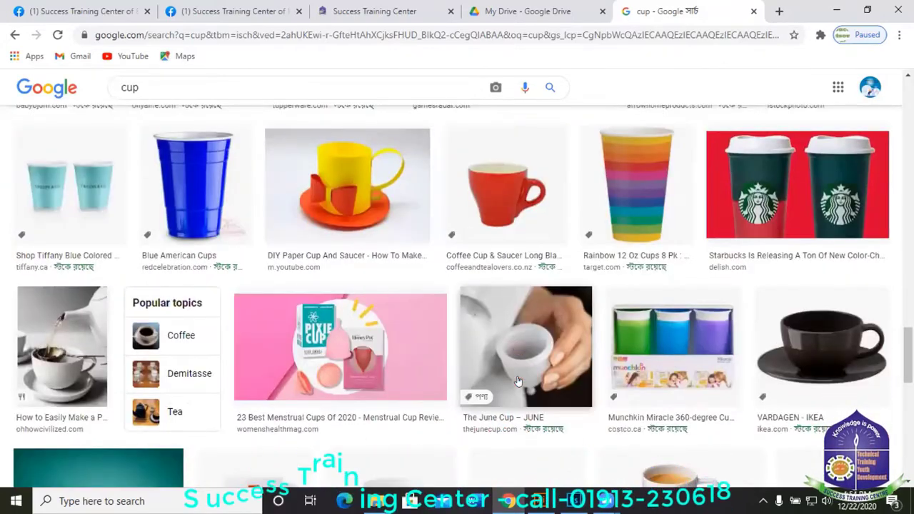
{"action": "scroll", "coordinate": [518, 381], "scroll_direction": "up", "scroll_amount": 1}
{"action": "scroll", "coordinate": [518, 381], "scroll_direction": "down", "scroll_amount": 3}
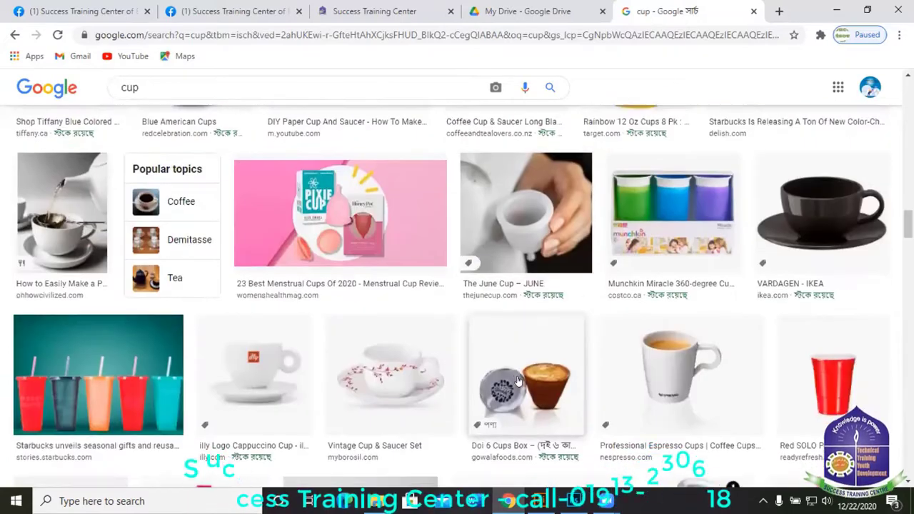
{"action": "scroll", "coordinate": [525, 377], "scroll_direction": "down", "scroll_amount": 20}
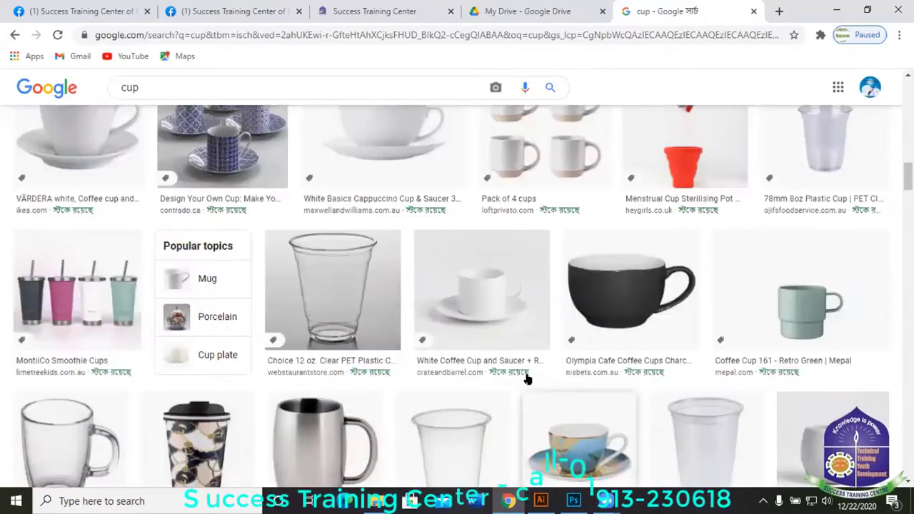
{"action": "scroll", "coordinate": [527, 379], "scroll_direction": "up", "scroll_amount": 3}
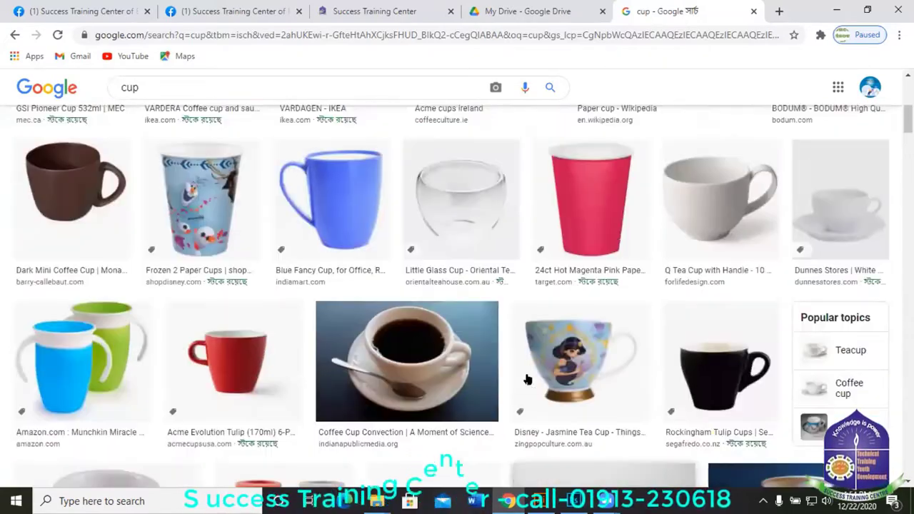
{"action": "scroll", "coordinate": [527, 379], "scroll_direction": "down", "scroll_amount": 6}
{"action": "scroll", "coordinate": [525, 378], "scroll_direction": "down", "scroll_amount": 3}
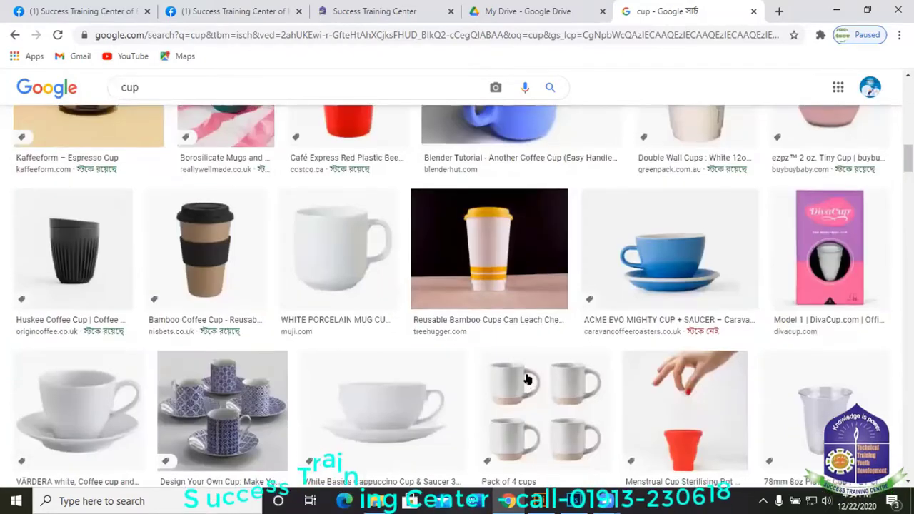
{"action": "scroll", "coordinate": [380, 284], "scroll_direction": "up", "scroll_amount": 7}
{"action": "scroll", "coordinate": [422, 341], "scroll_direction": "down", "scroll_amount": 10}
{"action": "scroll", "coordinate": [422, 341], "scroll_direction": "up", "scroll_amount": 4}
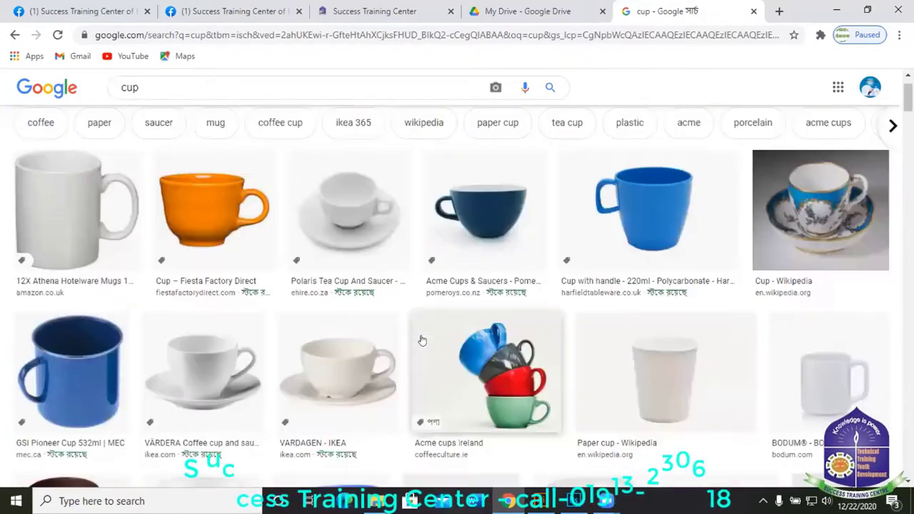
{"action": "scroll", "coordinate": [400, 339], "scroll_direction": "down", "scroll_amount": 8}
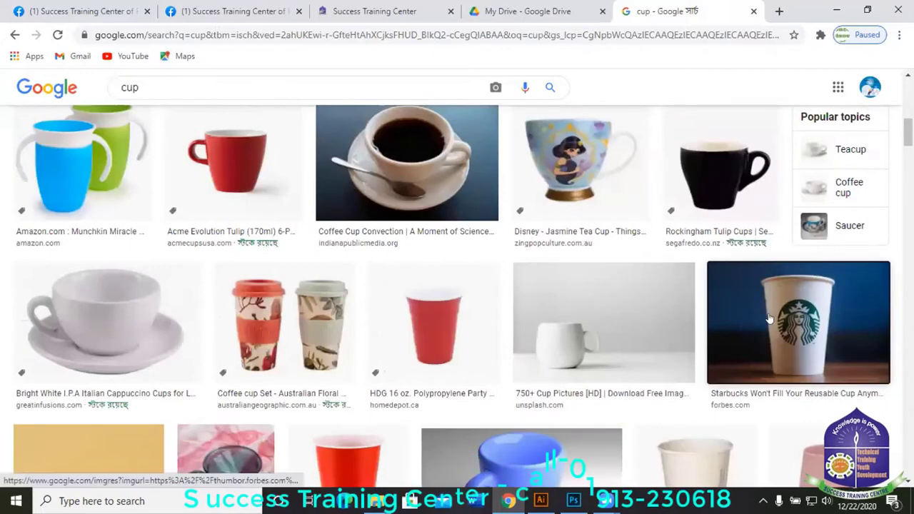
- Open the Starbucks paper cup result from forbes.com and copy its image
{"action": "left_click", "coordinate": [769, 319]}
{"action": "right_click", "coordinate": [711, 205]}
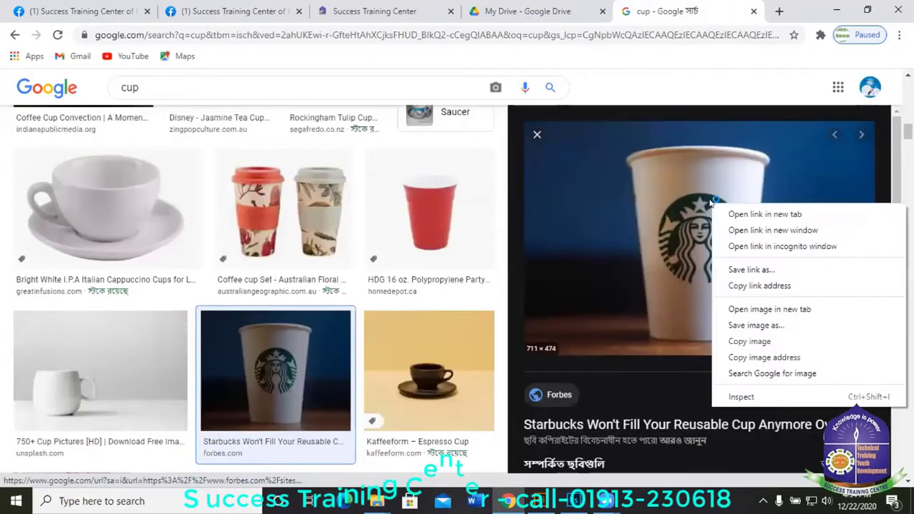
{"action": "left_click", "coordinate": [750, 342]}
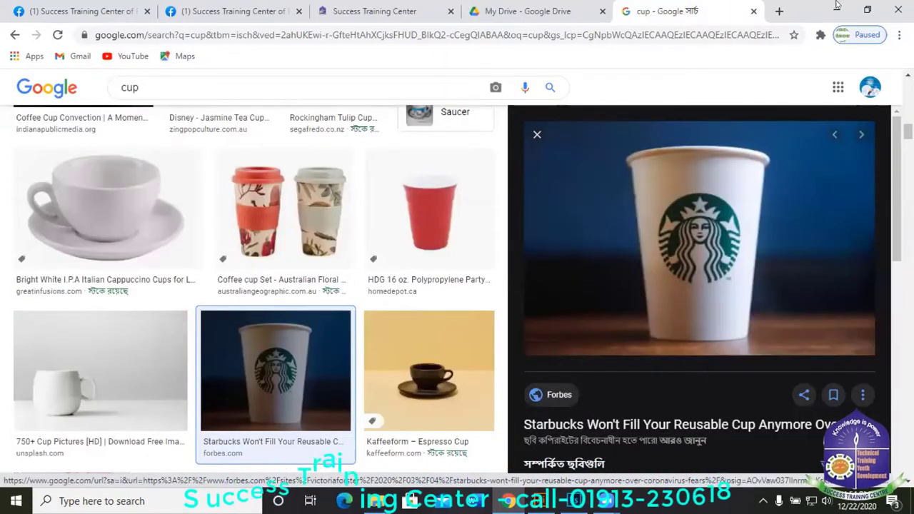
- Switch to Photoshop, paste the copied Starbucks cup image and delete the brown cup layer
{"action": "key", "text": "alt+Tab"}
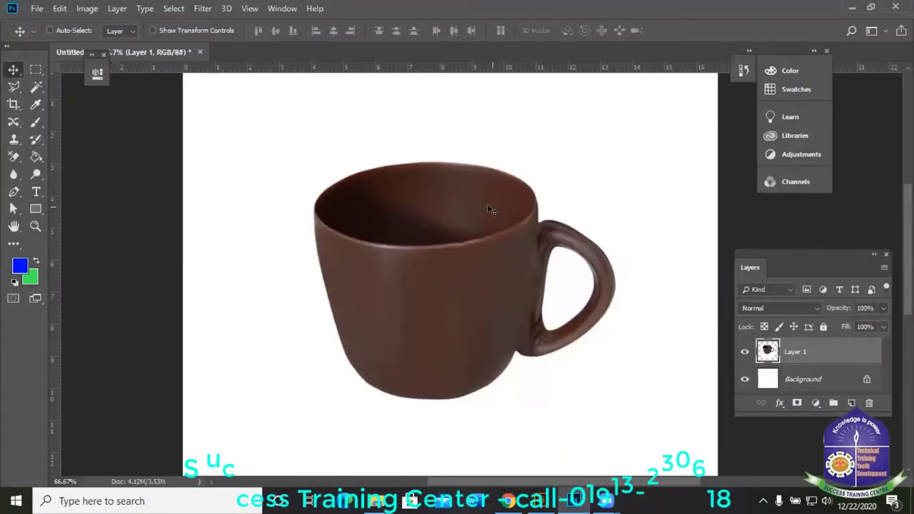
{"action": "key", "text": "ctrl+v"}
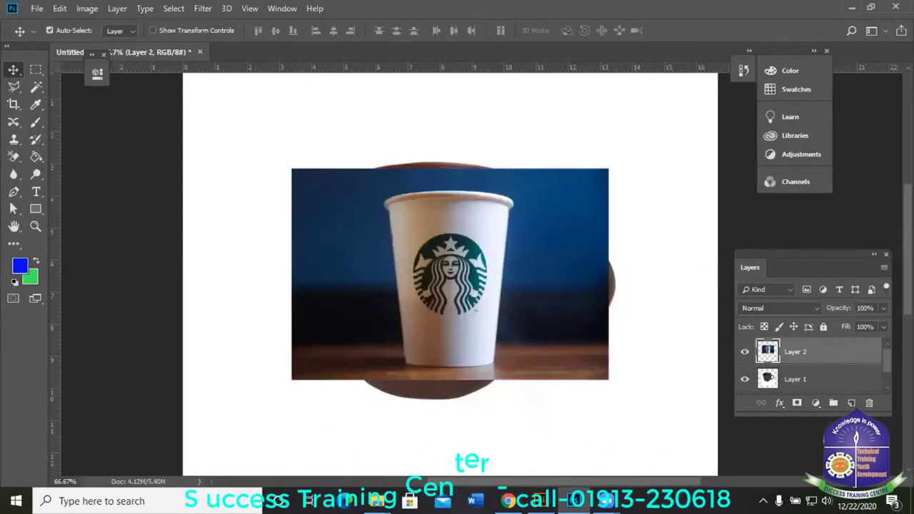
{"action": "left_click", "coordinate": [822, 372]}
{"action": "key", "text": "Delete"}
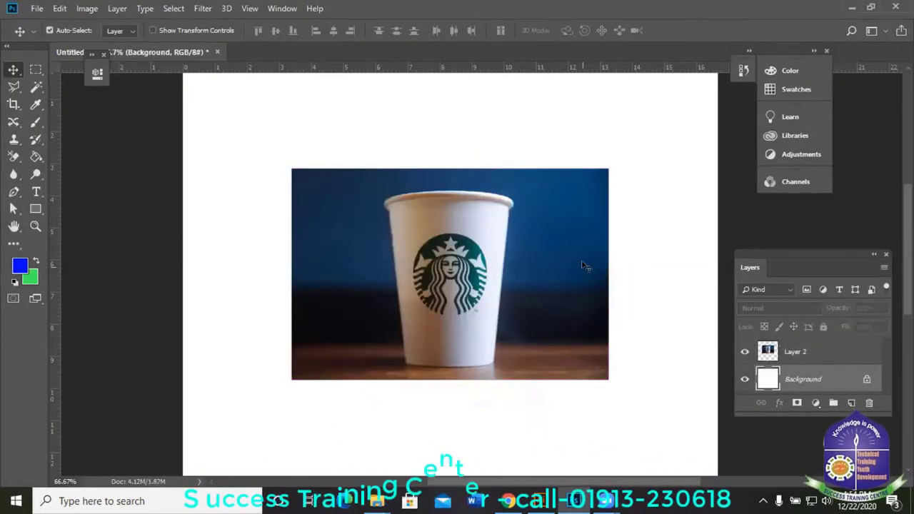
- Scale the Starbucks cup image to about 171% so it spans the full canvas width
{"action": "left_click", "coordinate": [585, 266]}
{"action": "key", "text": "ctrl+t"}
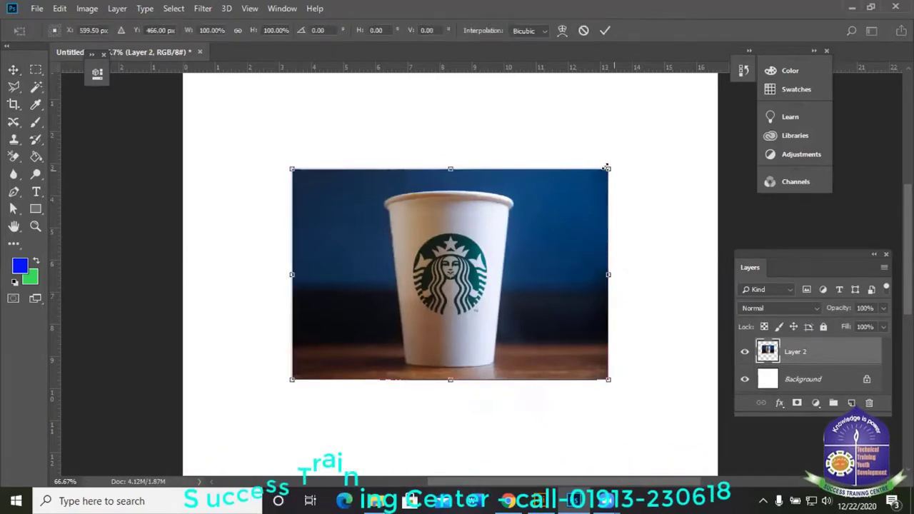
{"action": "left_click_drag", "start_coordinate": [609, 169], "coordinate": [722, 99]}
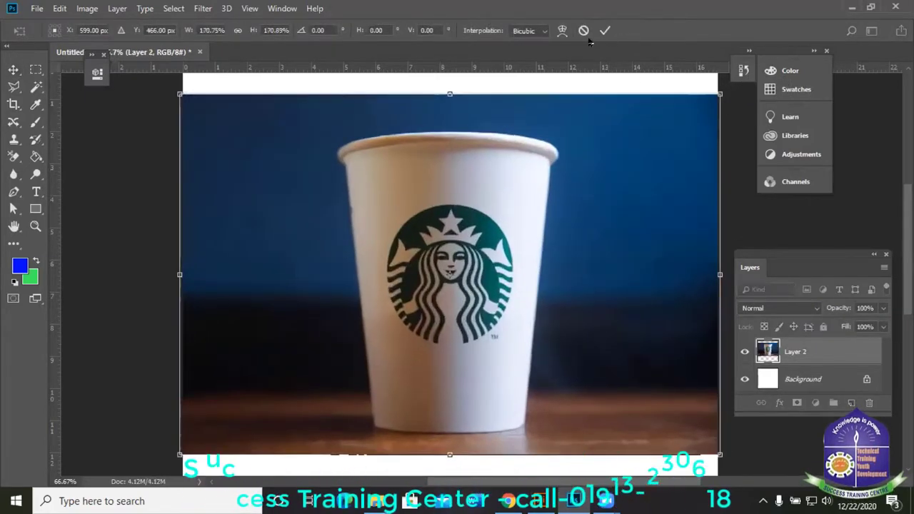
{"action": "left_click", "coordinate": [605, 30]}
{"action": "scroll", "coordinate": [605, 263], "scroll_direction": "up", "scroll_amount": 3}
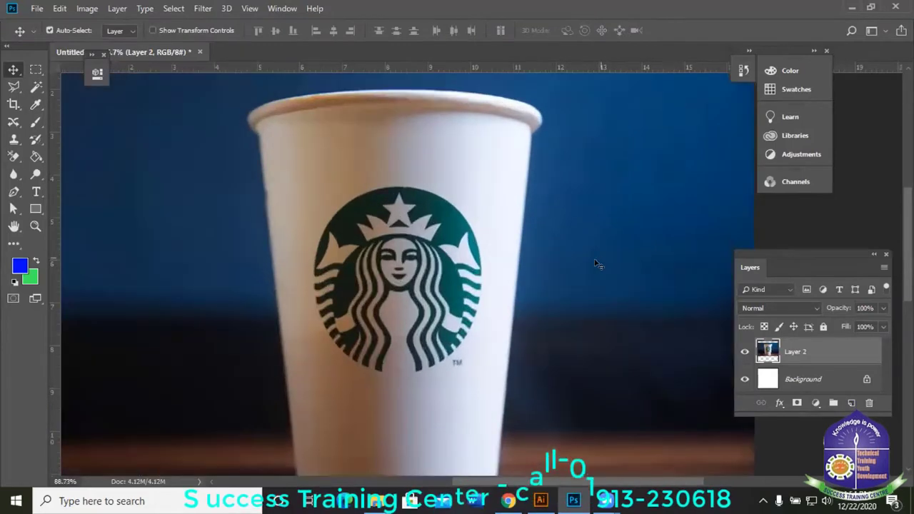
{"action": "scroll", "coordinate": [601, 265], "scroll_direction": "down", "scroll_amount": 3}
{"action": "scroll", "coordinate": [571, 284], "scroll_direction": "up", "scroll_amount": 1}
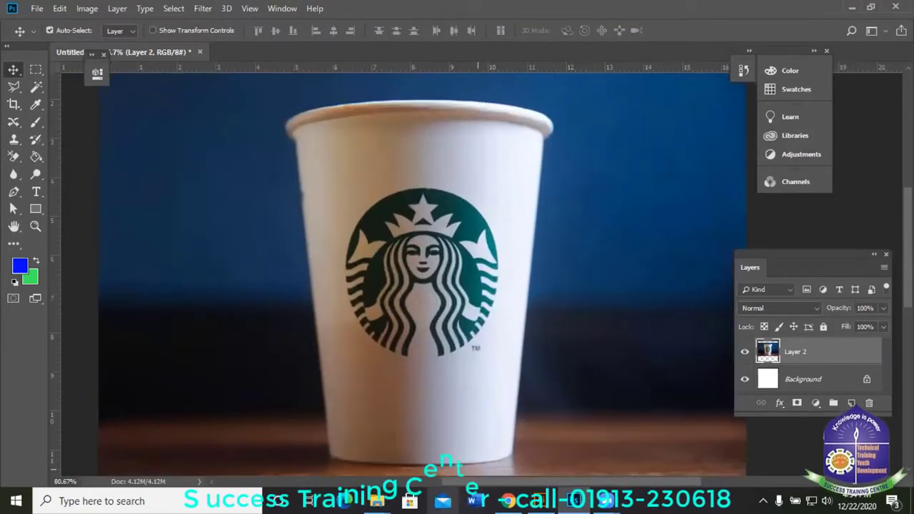
{"action": "scroll", "coordinate": [458, 366], "scroll_direction": "down", "scroll_amount": 2}
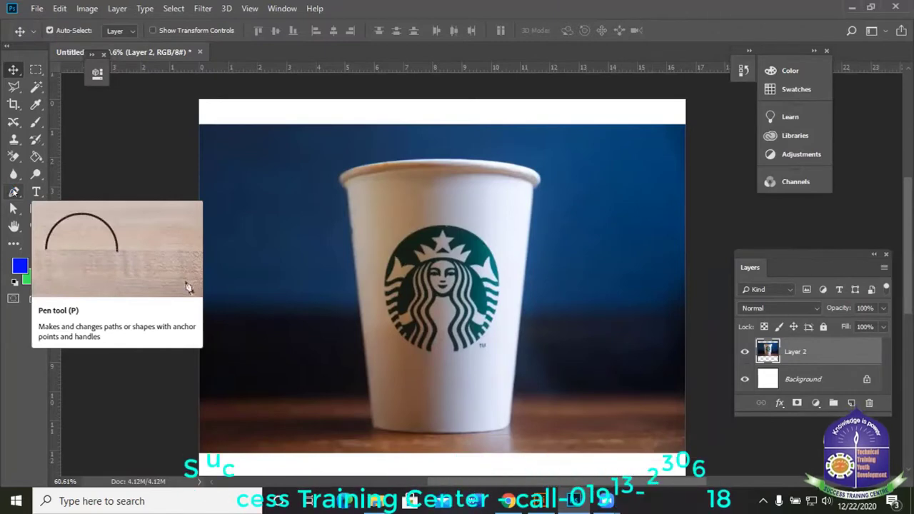
{"action": "left_click", "coordinate": [13, 69]}
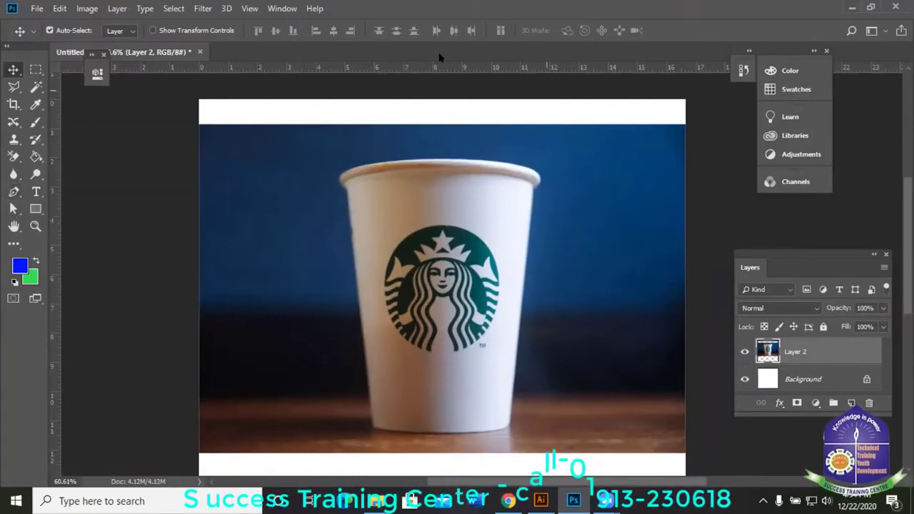
- Try to trace the cup's bottom edge with the Pen tool in Shape mode, starting from its lower-left corner
{"action": "key", "text": "p"}
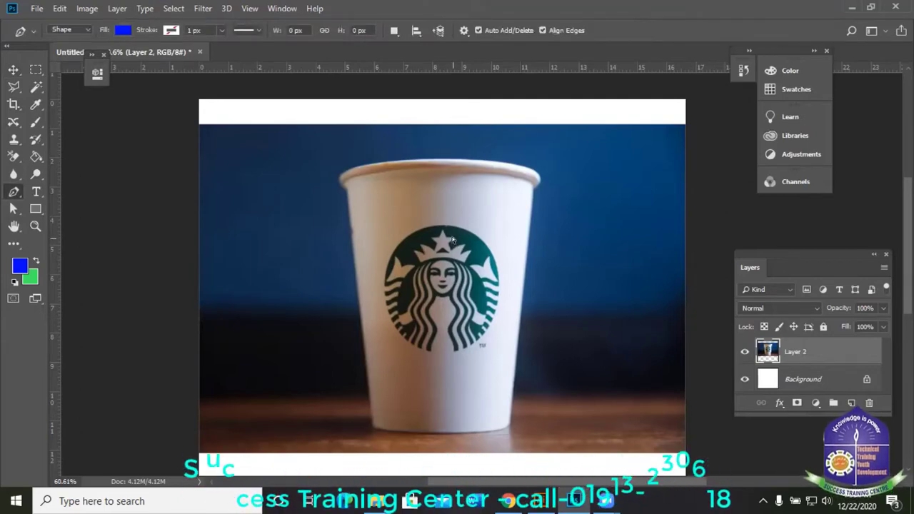
{"action": "scroll", "coordinate": [453, 240], "scroll_direction": "up", "scroll_amount": 3}
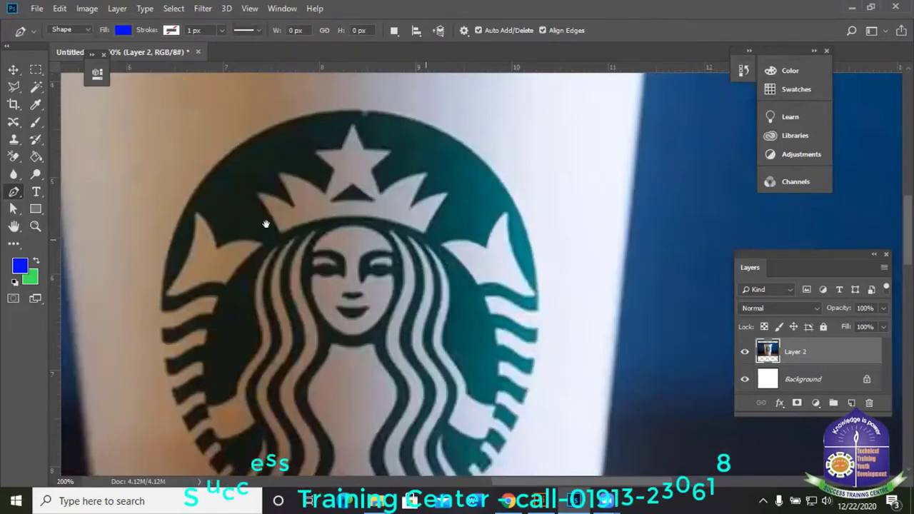
{"action": "left_click_drag", "start_coordinate": [266, 224], "coordinate": [386, 146]}
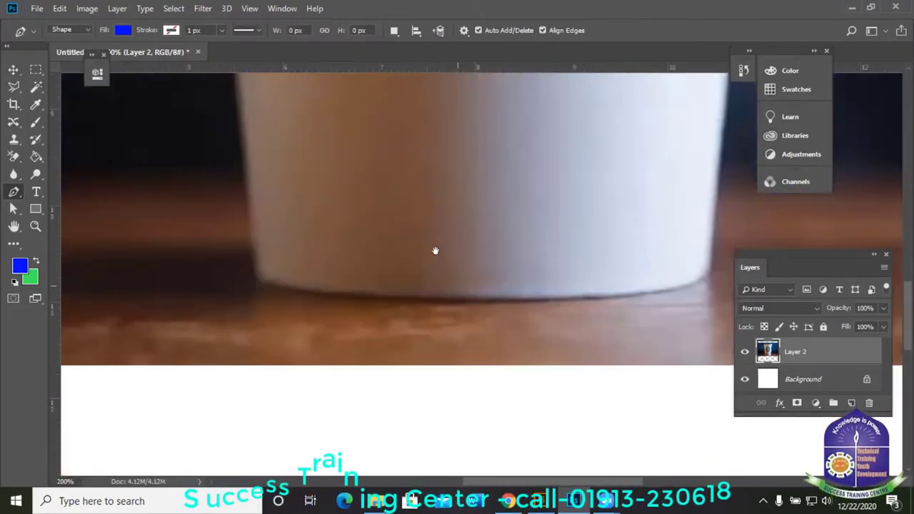
{"action": "left_click", "coordinate": [253, 285]}
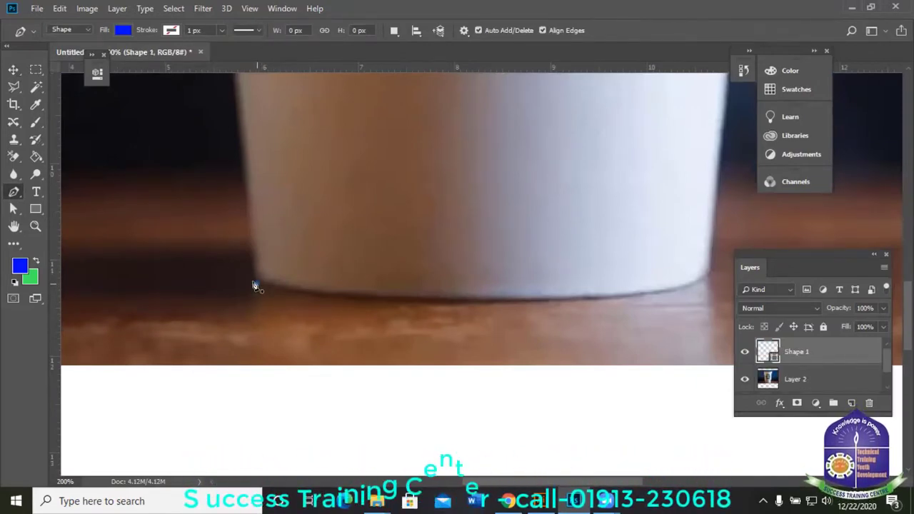
{"action": "left_click", "coordinate": [301, 291]}
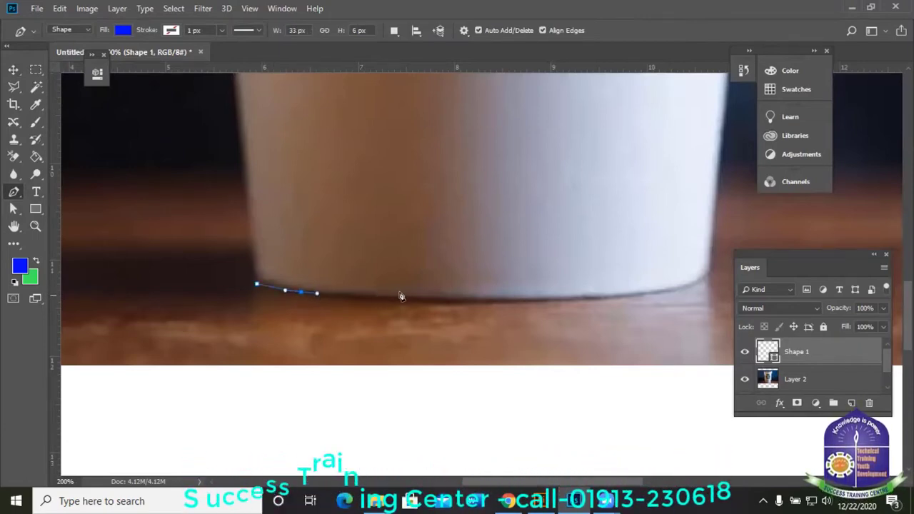
{"action": "left_click_drag", "start_coordinate": [400, 300], "coordinate": [423, 299]}
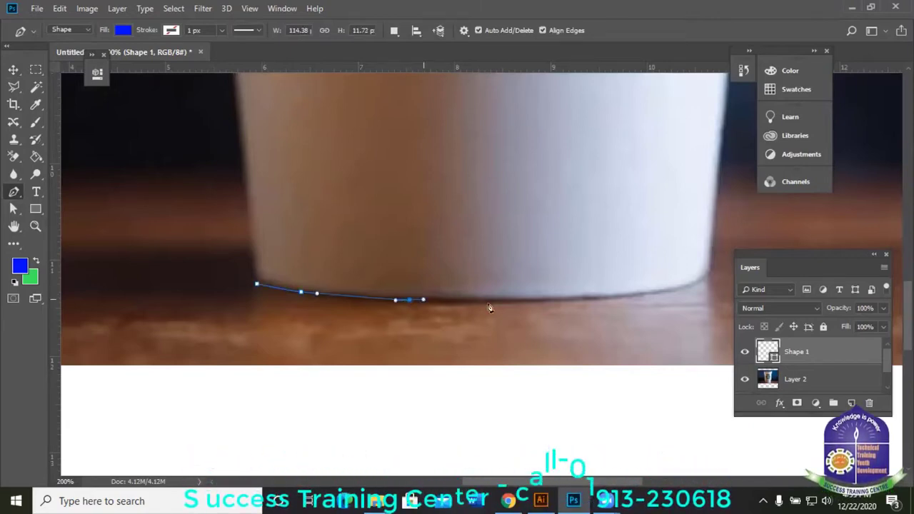
{"action": "left_click", "coordinate": [521, 304]}
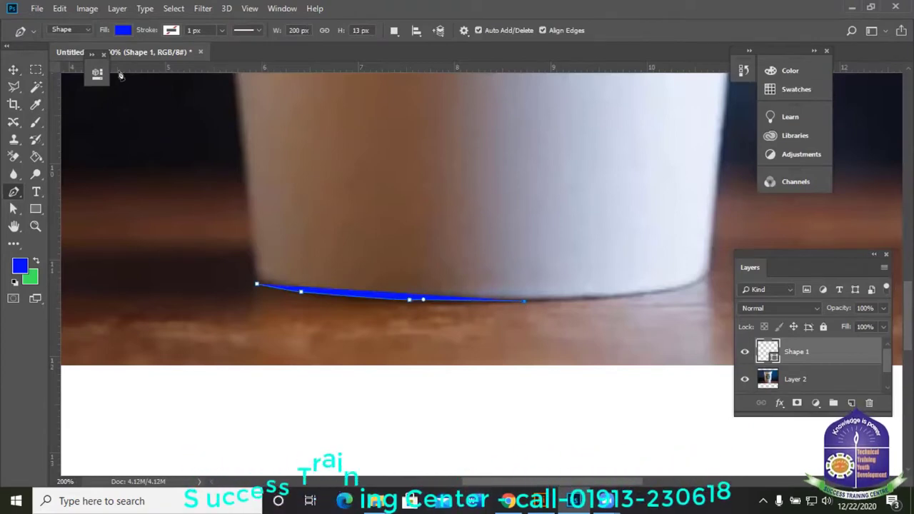
- Check the Pen tool's drawing mode options and undo the blue shape drawn along the cup's bottom edge
{"action": "left_click", "coordinate": [67, 30]}
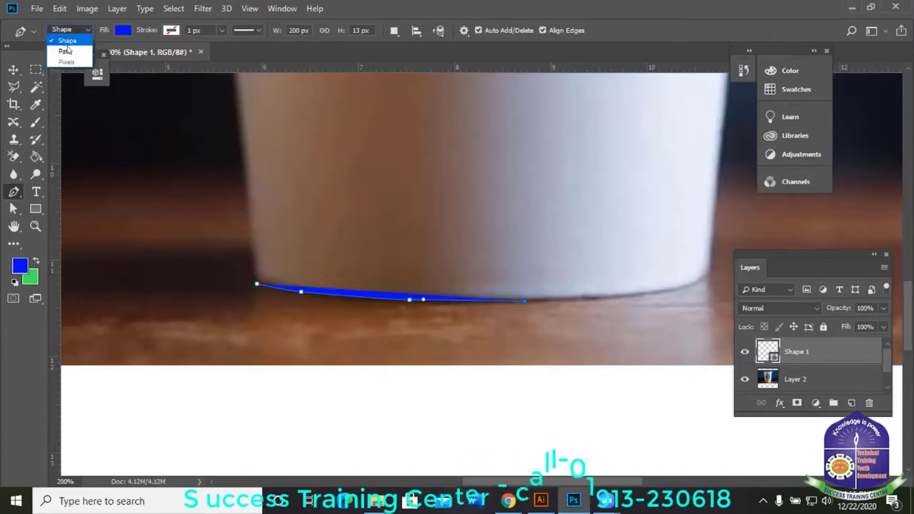
{"action": "left_click", "coordinate": [80, 30]}
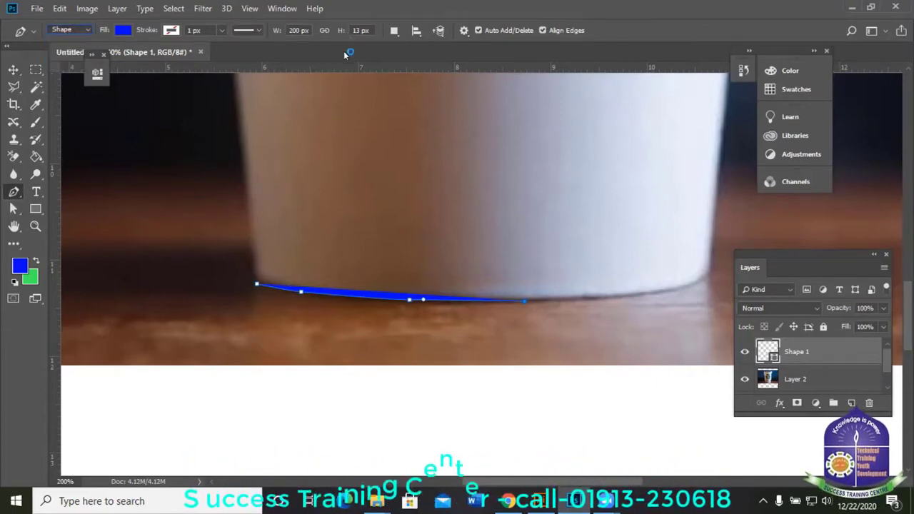
{"action": "key", "text": "ctrl+z"}
{"action": "key", "text": "ctrl+z"}
{"action": "key", "text": "ctrl+z"}
{"action": "key", "text": "ctrl+z"}
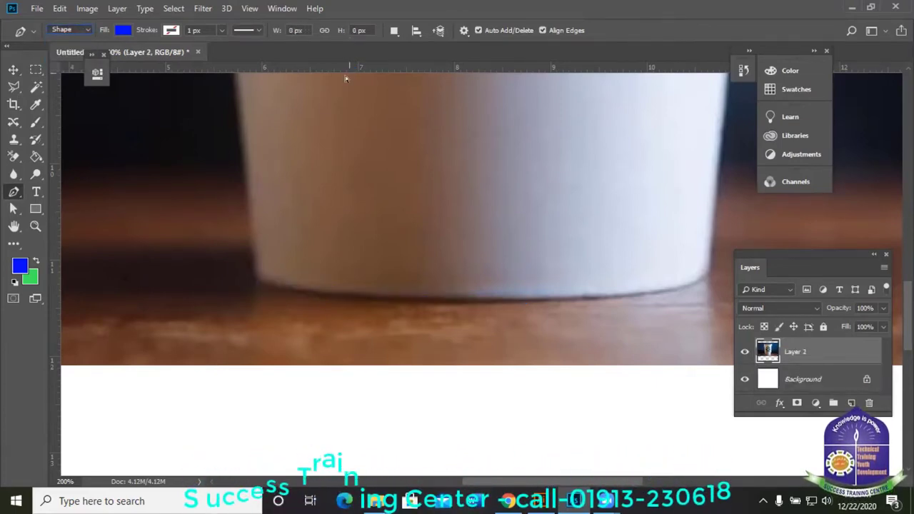
- Choose the standard Pen tool and set its drawing mode to Path
{"action": "left_click", "coordinate": [12, 192]}
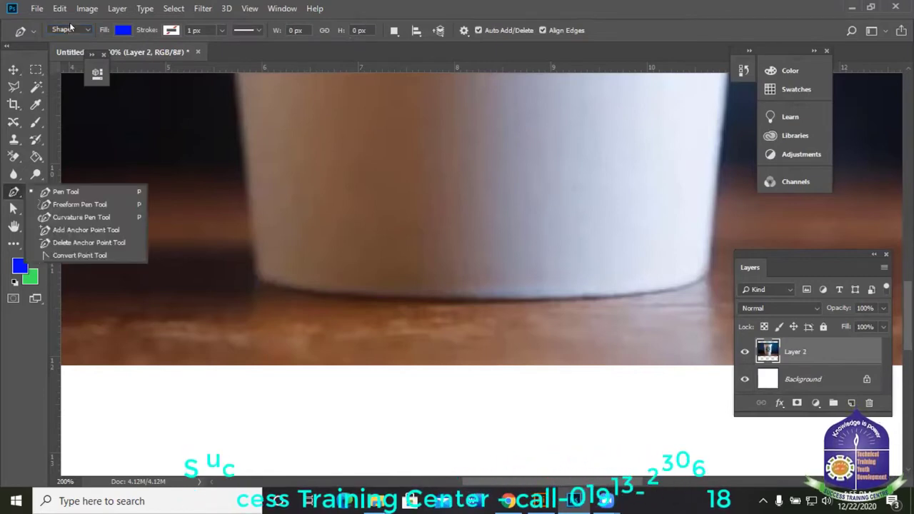
{"action": "left_click", "coordinate": [61, 191]}
{"action": "left_click", "coordinate": [69, 28]}
{"action": "left_click", "coordinate": [67, 51]}
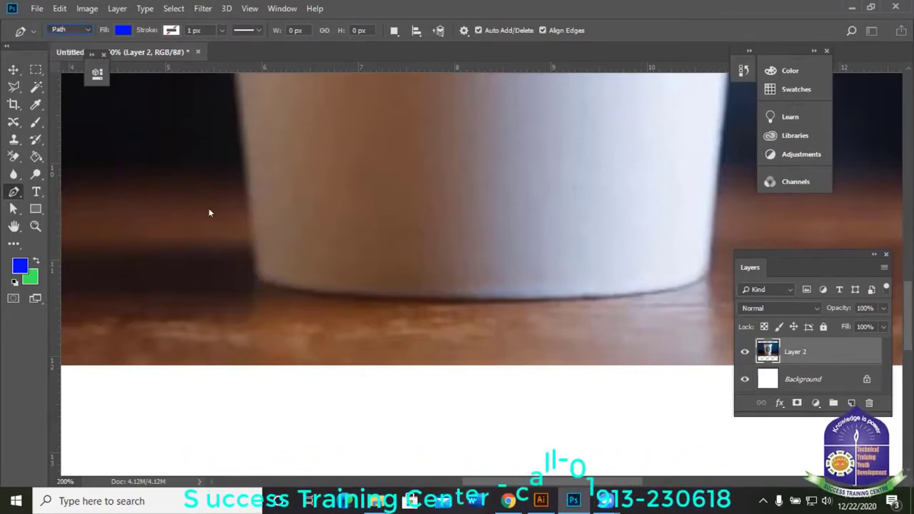
- Trace the cup's curved bottom edge with path anchor points, from its lower-left corner to its lower-right corner
{"action": "left_click", "coordinate": [253, 282]}
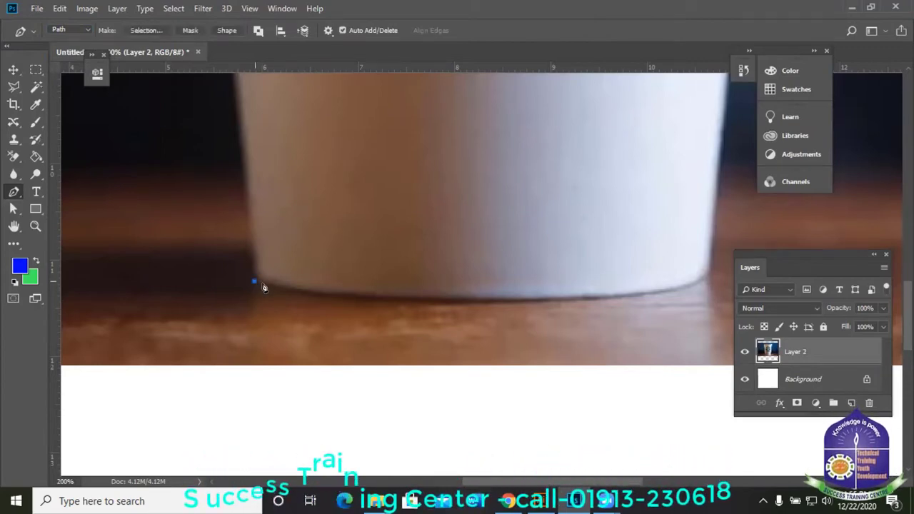
{"action": "left_click_drag", "start_coordinate": [312, 292], "coordinate": [332, 294]}
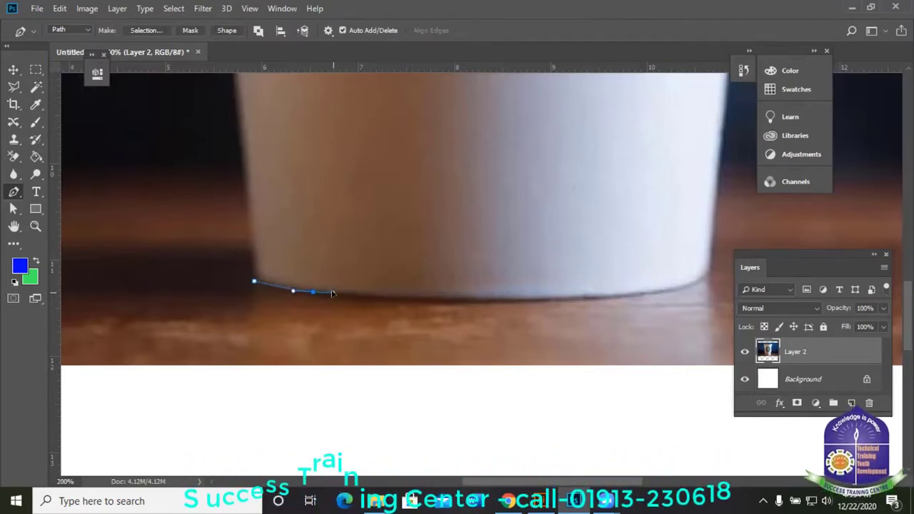
{"action": "left_click_drag", "start_coordinate": [330, 293], "coordinate": [335, 294]}
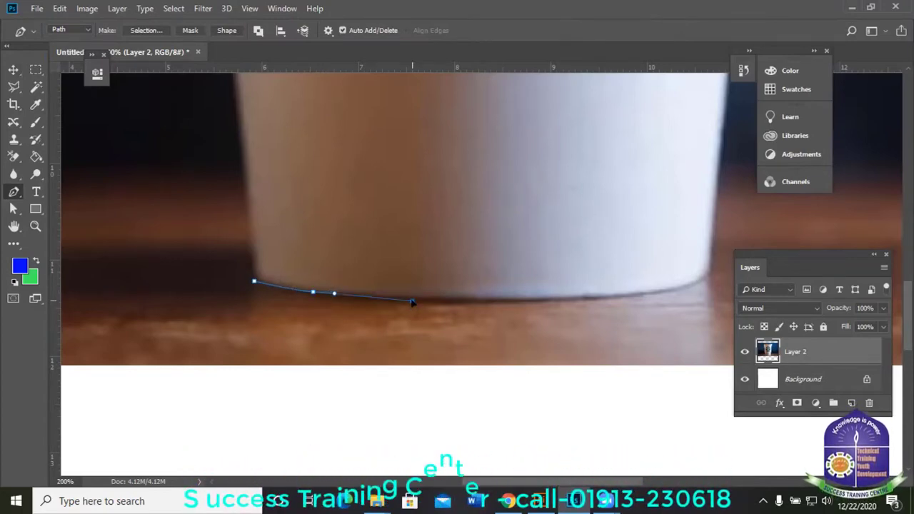
{"action": "left_click_drag", "start_coordinate": [413, 300], "coordinate": [432, 299]}
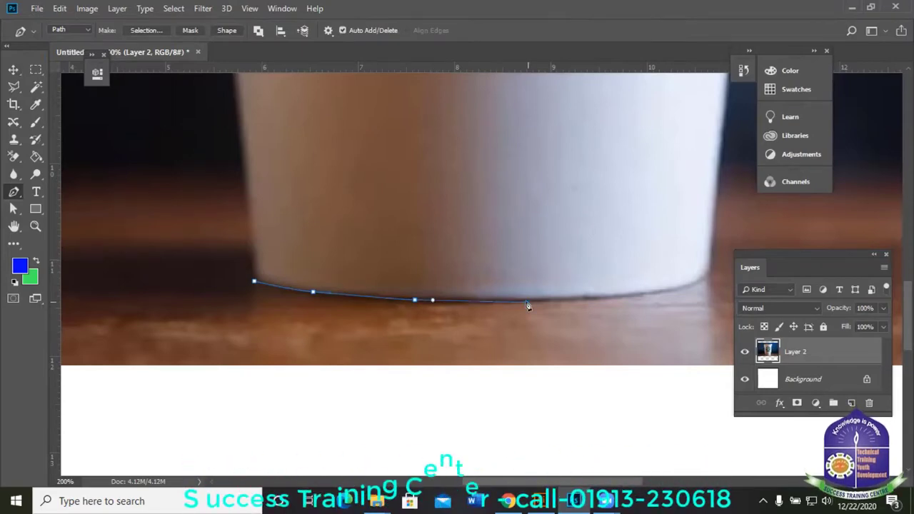
{"action": "left_click_drag", "start_coordinate": [607, 230], "coordinate": [536, 277]}
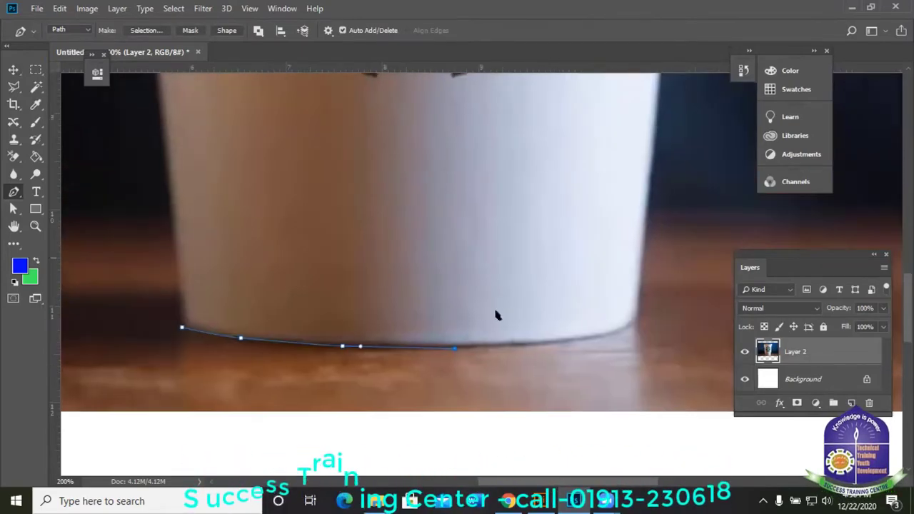
{"action": "left_click", "coordinate": [456, 349]}
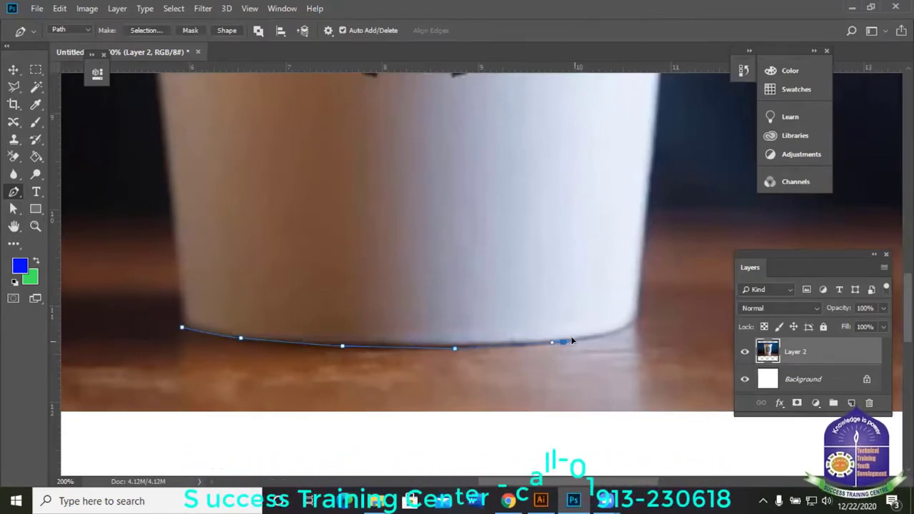
{"action": "left_click_drag", "start_coordinate": [564, 342], "coordinate": [579, 340]}
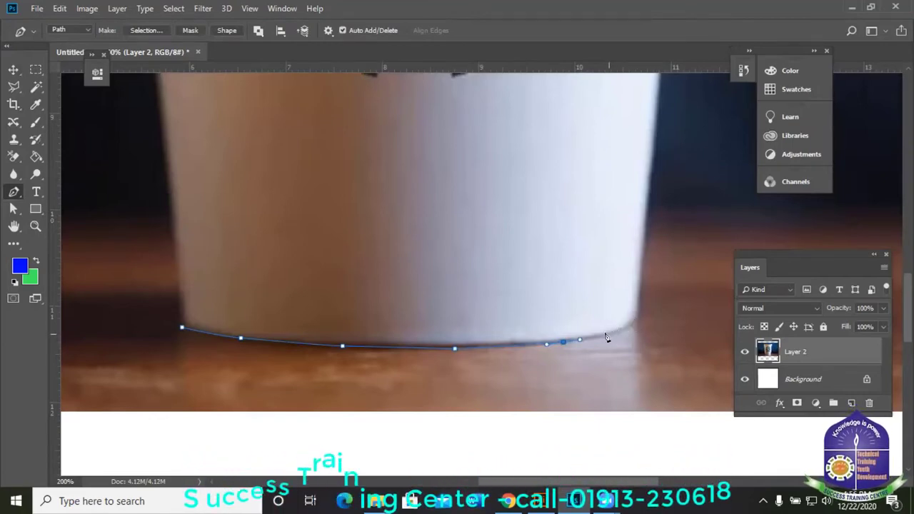
{"action": "left_click", "coordinate": [607, 334]}
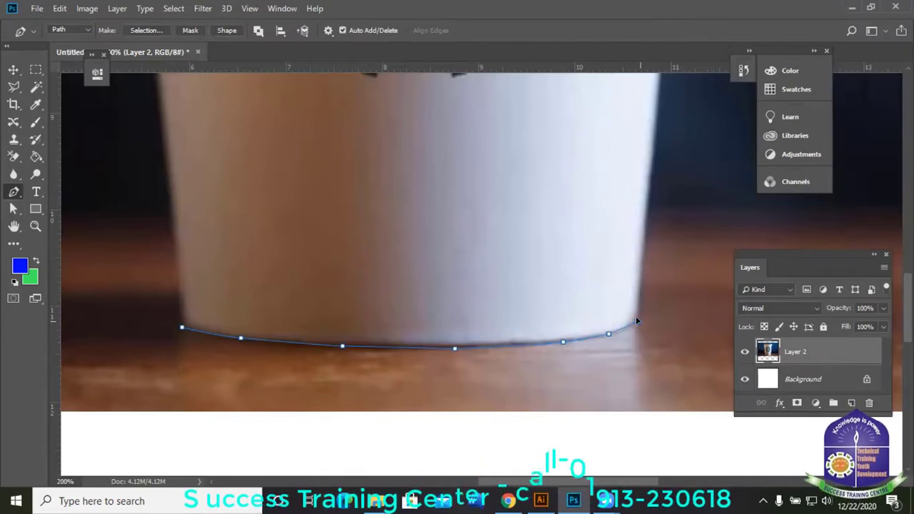
{"action": "left_click", "coordinate": [637, 322]}
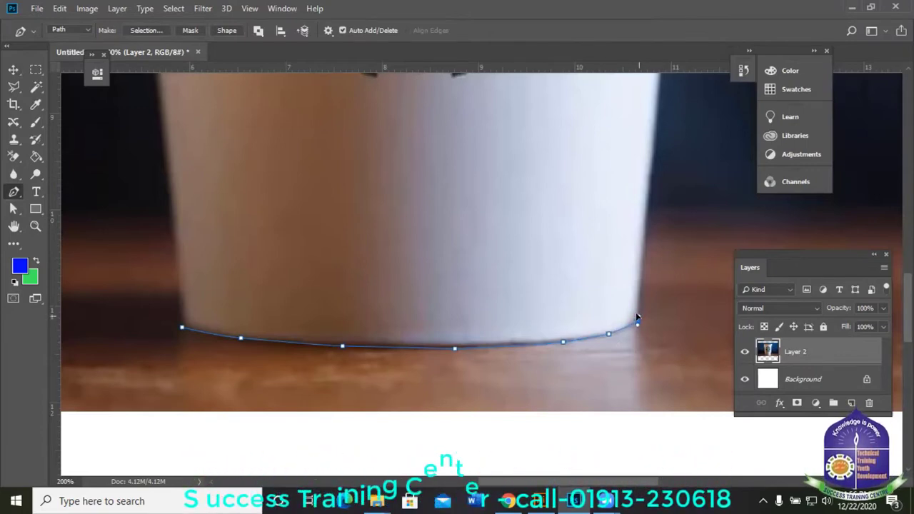
{"action": "left_click", "coordinate": [637, 316]}
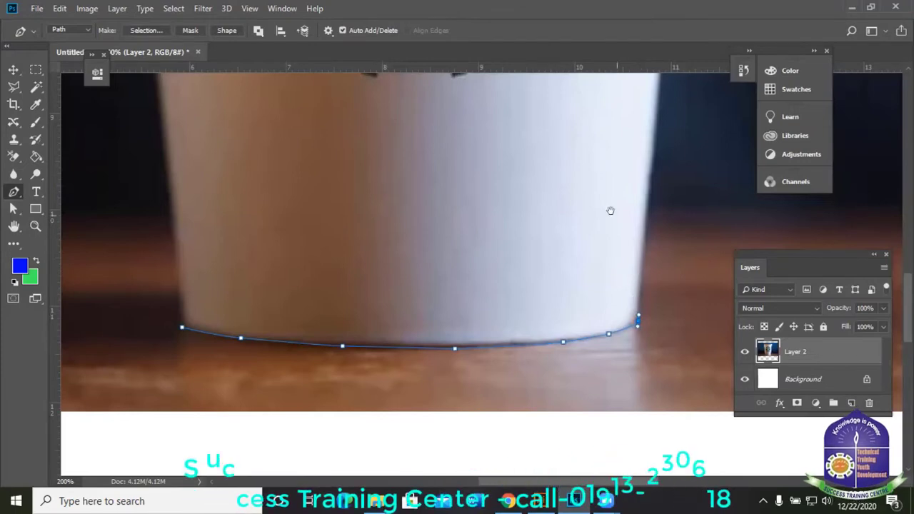
- Extend the path up the cup's right side, placing anchor points along the edge up to just beneath the rim
{"action": "left_click_drag", "start_coordinate": [610, 210], "coordinate": [540, 272]}
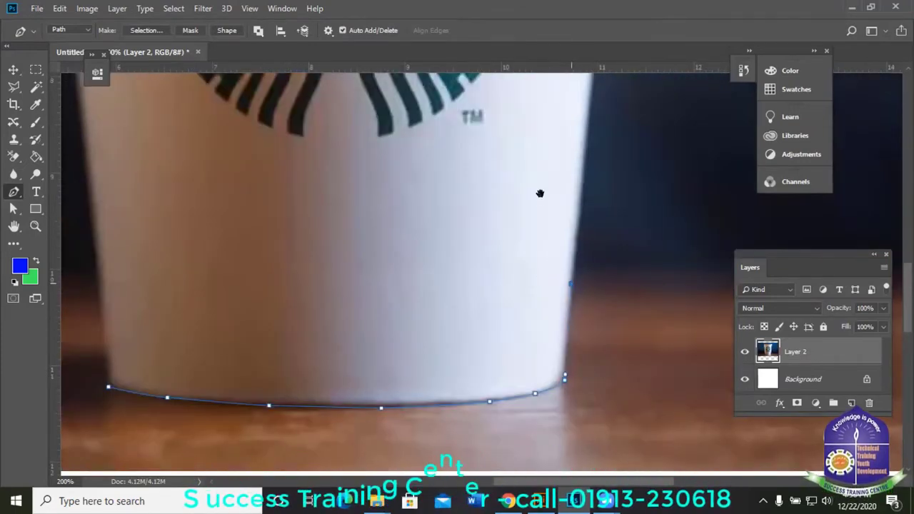
{"action": "left_click_drag", "start_coordinate": [540, 193], "coordinate": [494, 297]}
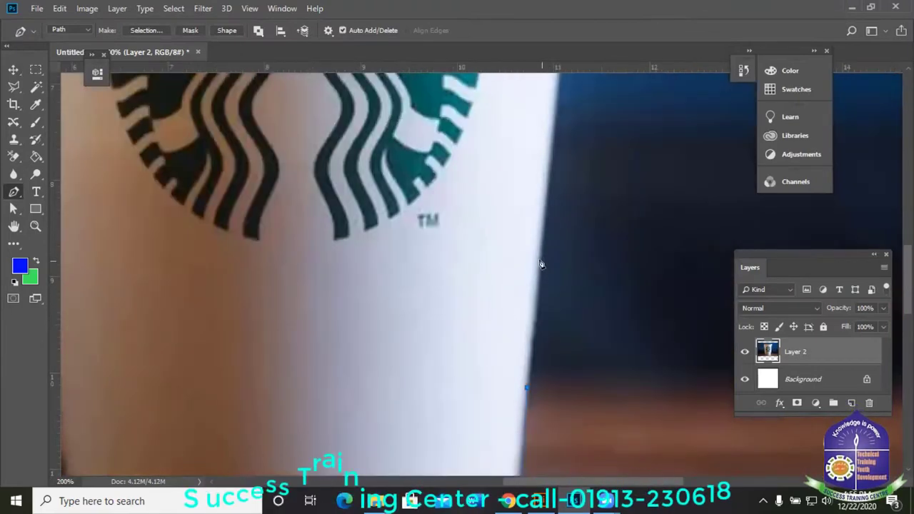
{"action": "left_click_drag", "start_coordinate": [535, 180], "coordinate": [499, 320]}
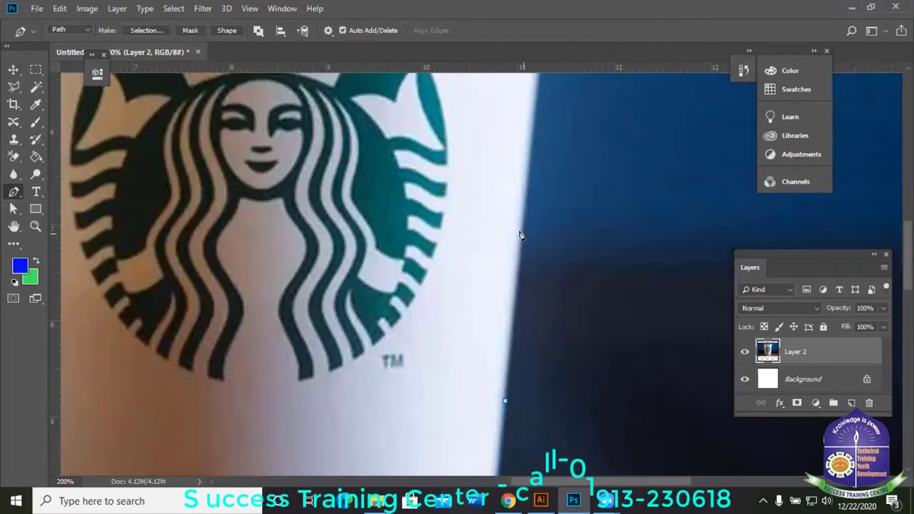
{"action": "left_click_drag", "start_coordinate": [531, 163], "coordinate": [506, 268]}
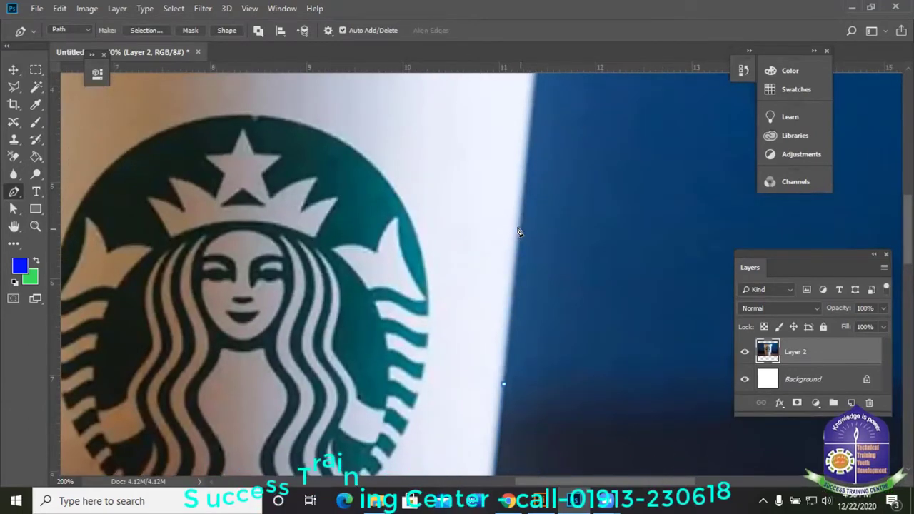
{"action": "left_click_drag", "start_coordinate": [511, 176], "coordinate": [455, 384]}
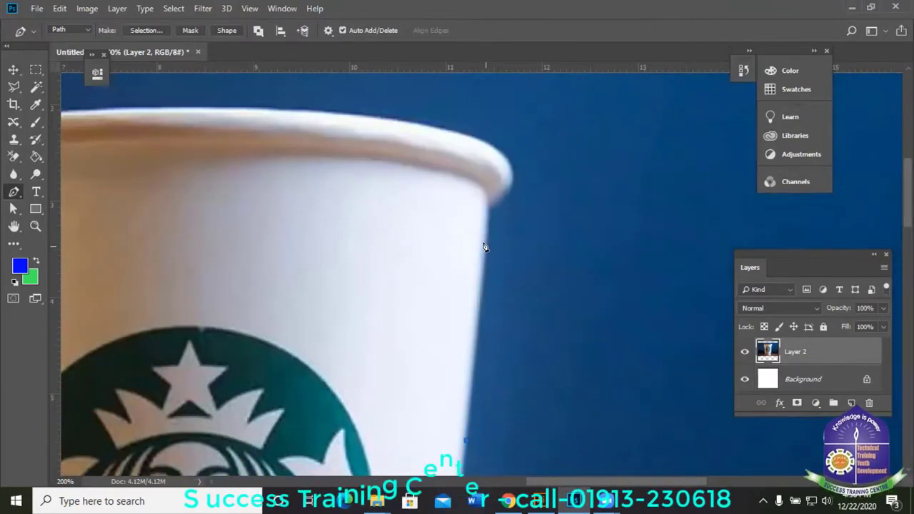
{"action": "scroll", "coordinate": [484, 247], "scroll_direction": "up", "scroll_amount": 3}
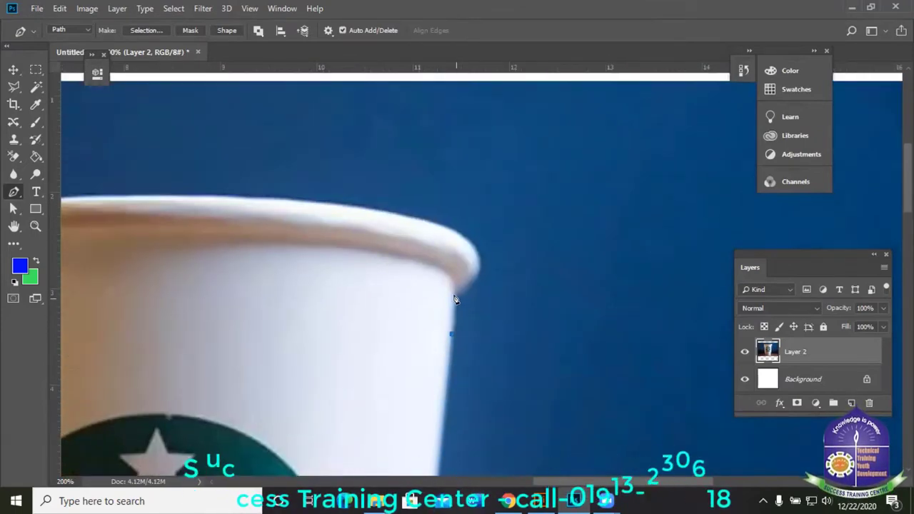
{"action": "left_click", "coordinate": [456, 297]}
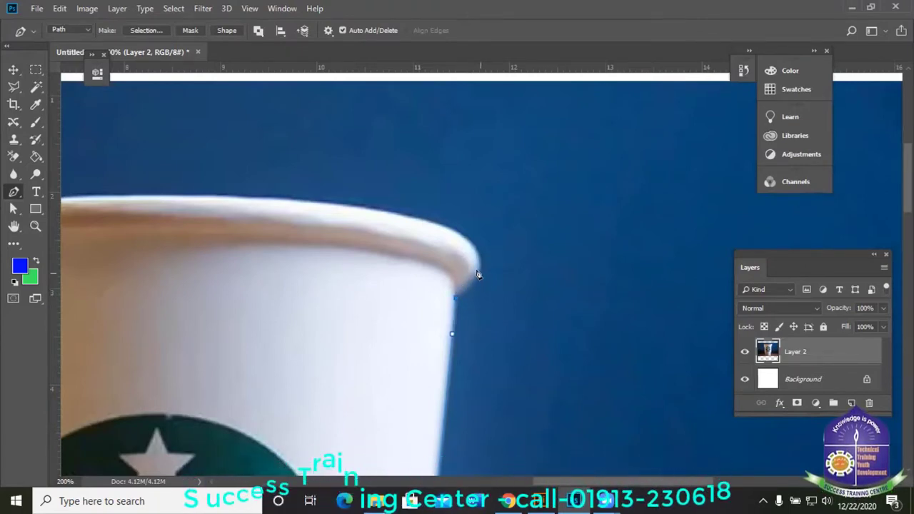
- Curve the path around the rim's right end and along its upper edge to the rim's left end
{"action": "left_click", "coordinate": [478, 272]}
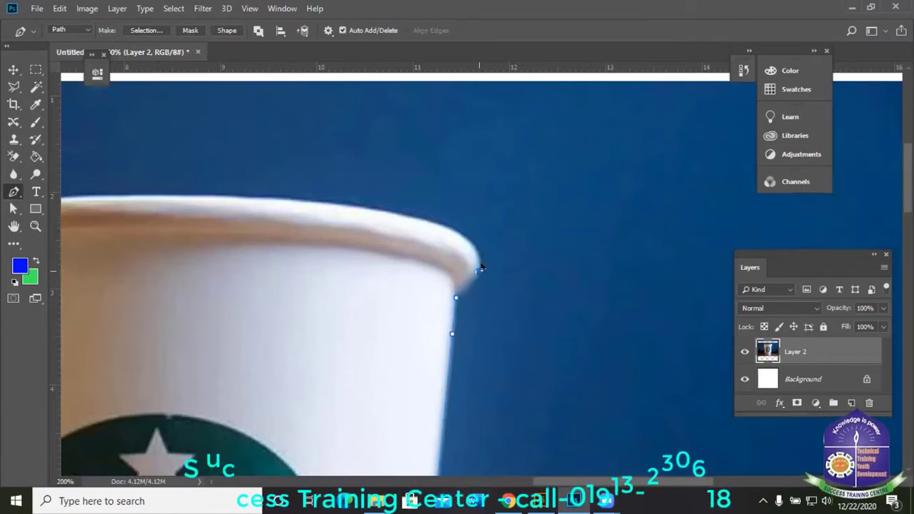
{"action": "left_click_drag", "start_coordinate": [483, 255], "coordinate": [481, 256]}
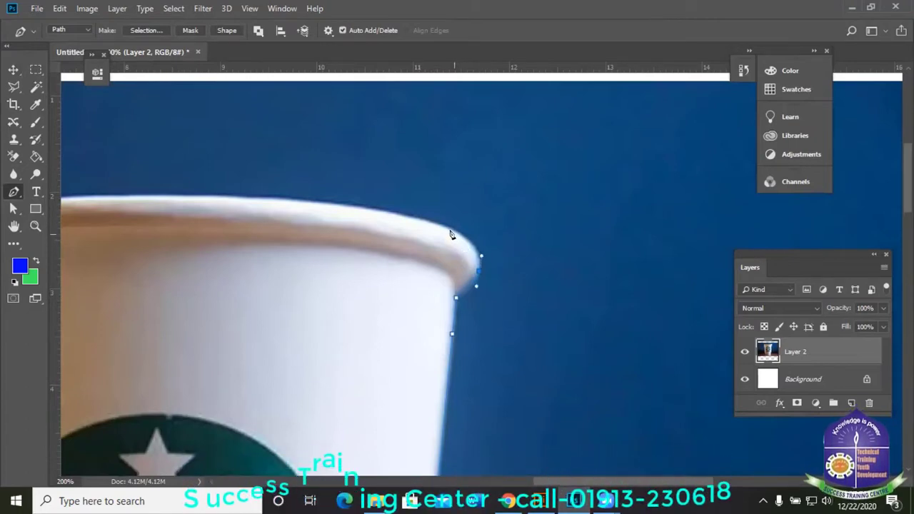
{"action": "left_click_drag", "start_coordinate": [446, 231], "coordinate": [414, 218]}
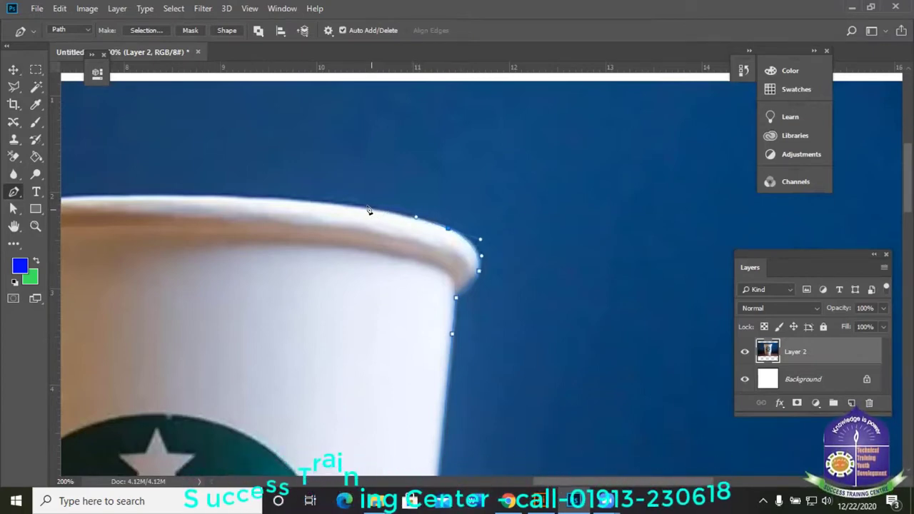
{"action": "left_click_drag", "start_coordinate": [318, 212], "coordinate": [537, 270]}
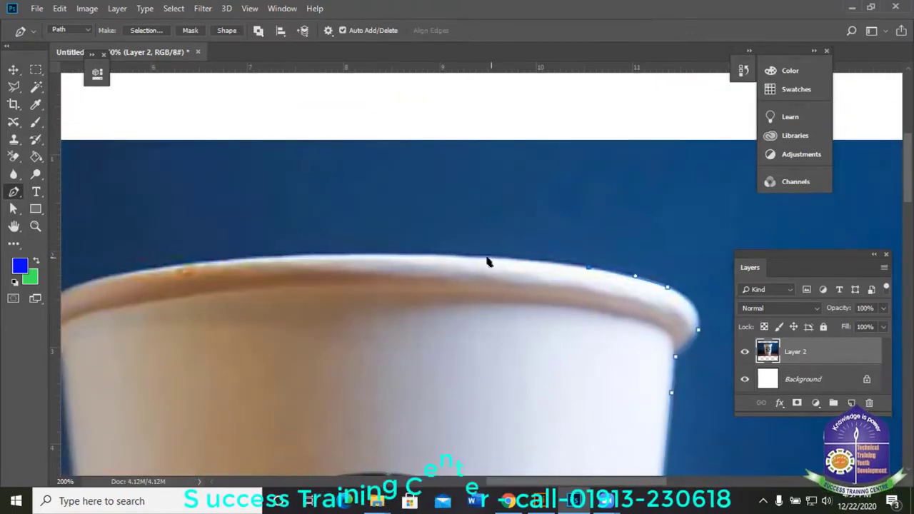
{"action": "left_click_drag", "start_coordinate": [488, 258], "coordinate": [473, 256]}
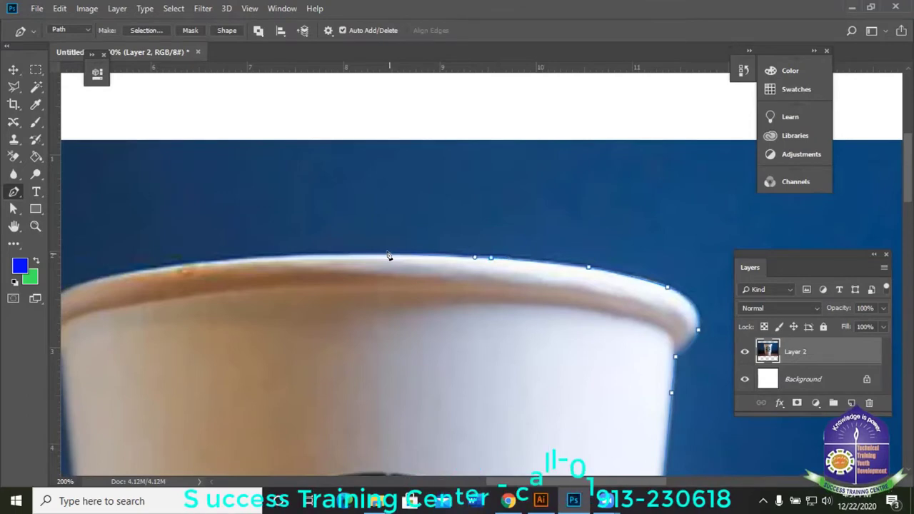
{"action": "left_click_drag", "start_coordinate": [332, 255], "coordinate": [510, 287]}
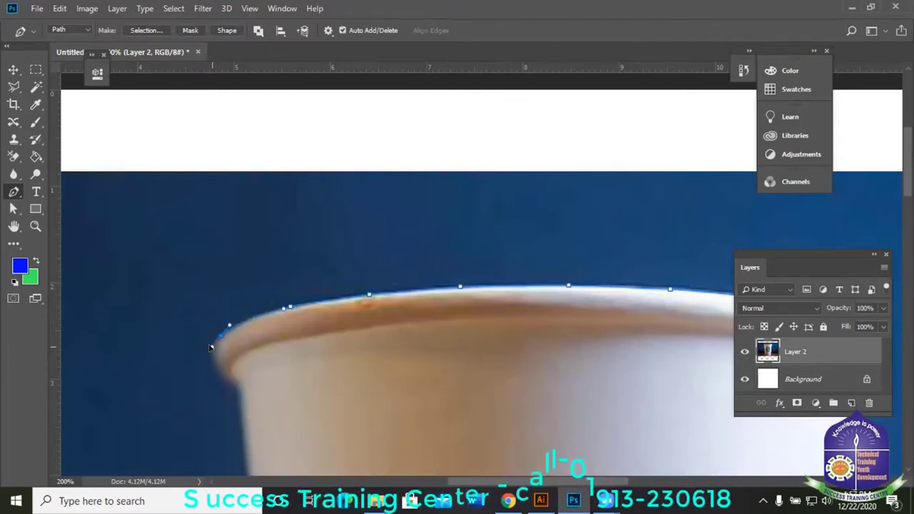
- Curve the path around the rim's left end to the point where the rim meets the cup's left side
{"action": "left_click_drag", "start_coordinate": [297, 364], "coordinate": [341, 258]}
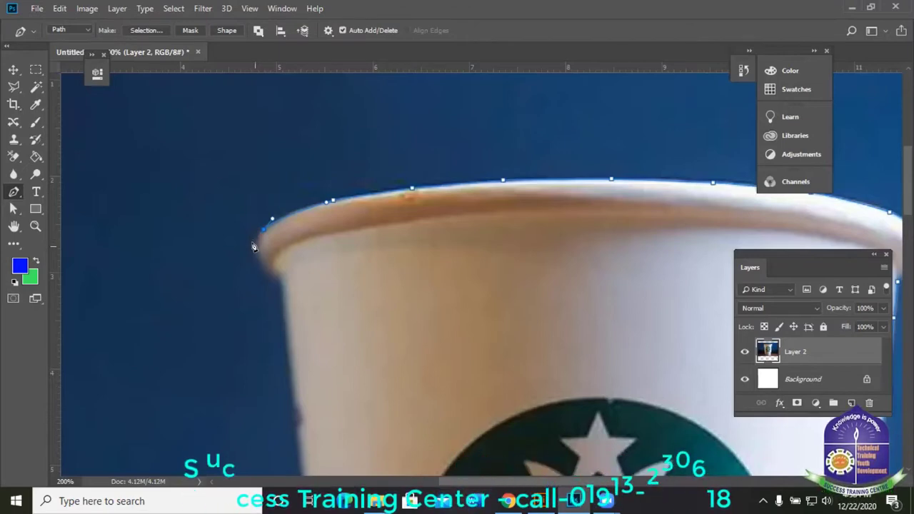
{"action": "left_click_drag", "start_coordinate": [253, 246], "coordinate": [253, 249]}
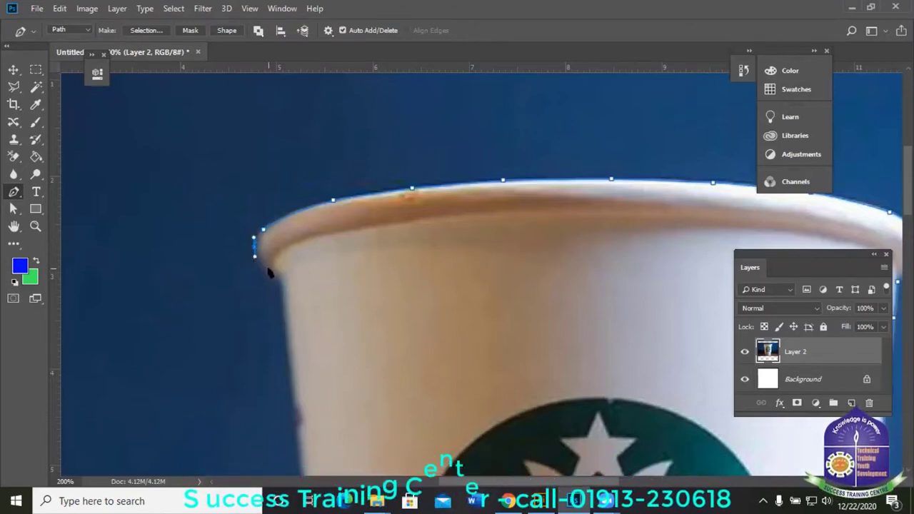
{"action": "left_click", "coordinate": [265, 269]}
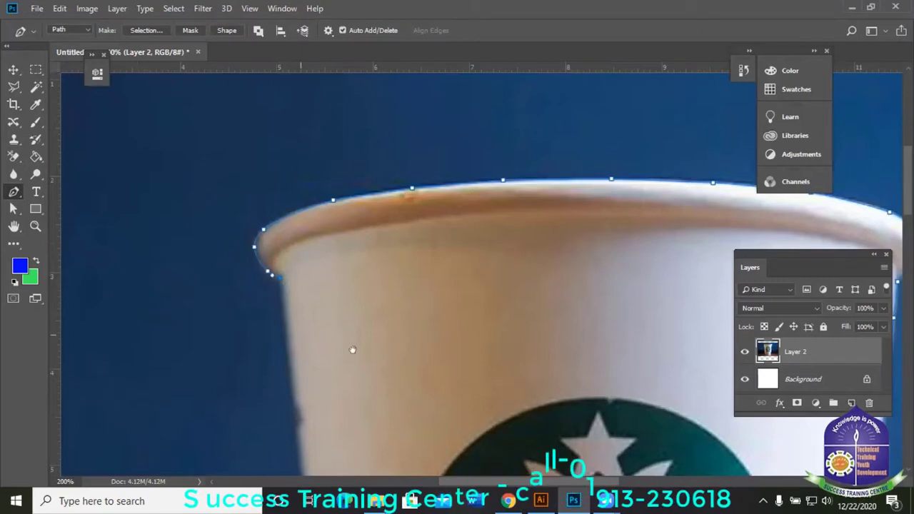
- Extend the path down the cup's left side with anchor points from beneath the rim to beside the logo's lower part
{"action": "scroll", "coordinate": [352, 350], "scroll_direction": "down", "scroll_amount": 5}
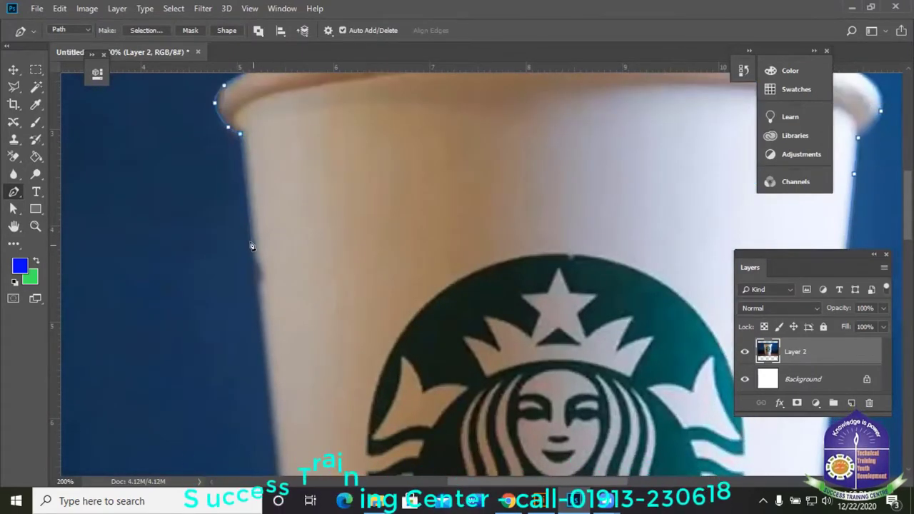
{"action": "left_click", "coordinate": [252, 245]}
{"action": "left_click_drag", "start_coordinate": [288, 283], "coordinate": [293, 241]}
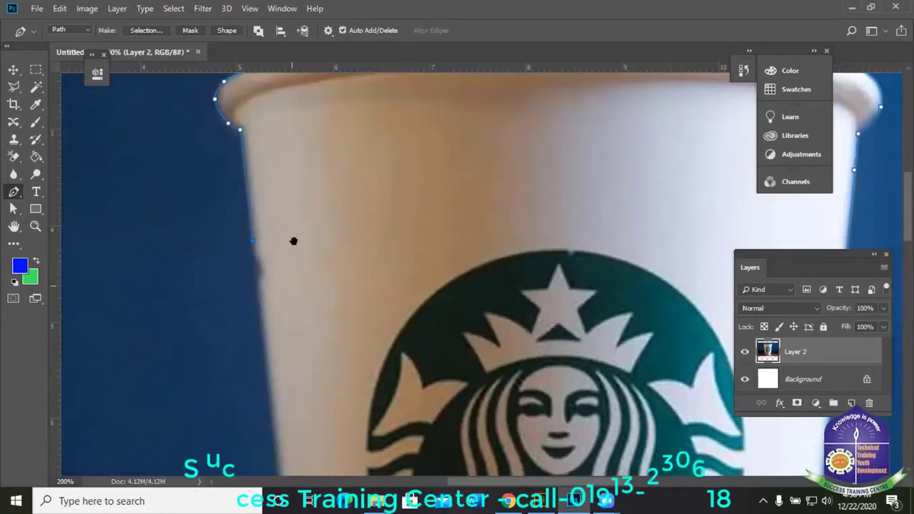
{"action": "left_click_drag", "start_coordinate": [313, 297], "coordinate": [275, 275]}
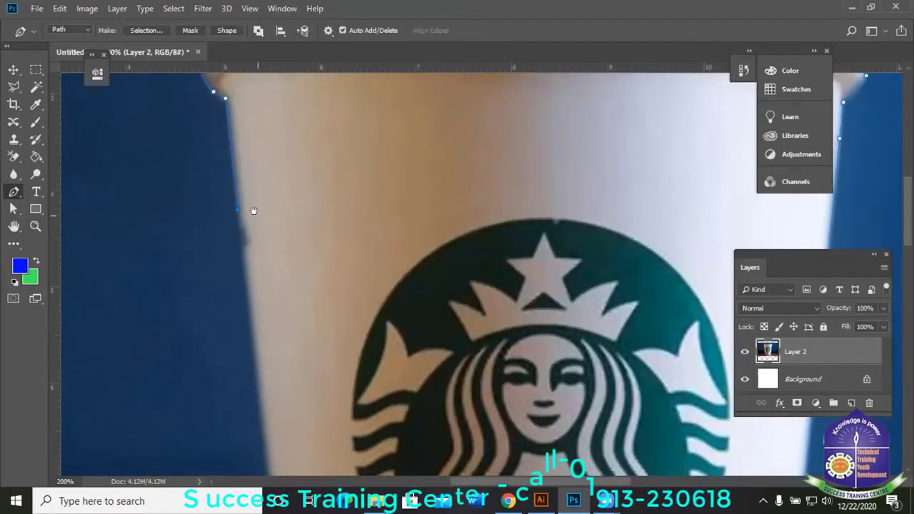
{"action": "left_click", "coordinate": [247, 305]}
{"action": "left_click_drag", "start_coordinate": [265, 353], "coordinate": [244, 185]}
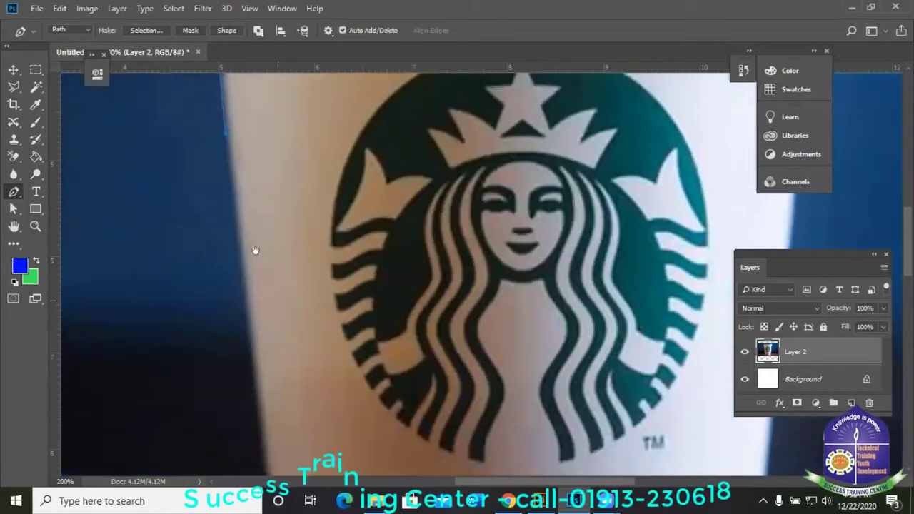
{"action": "left_click", "coordinate": [250, 350]}
- Continue the path down the rest of the cup's left side and close it at the starting point in the lower-left corner
{"action": "scroll", "coordinate": [294, 352], "scroll_direction": "down", "scroll_amount": 5}
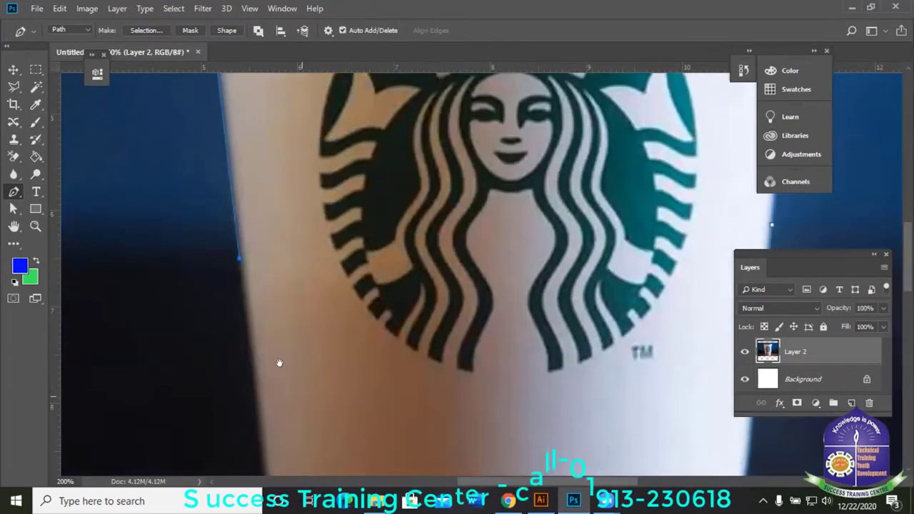
{"action": "left_click_drag", "start_coordinate": [287, 321], "coordinate": [282, 266]}
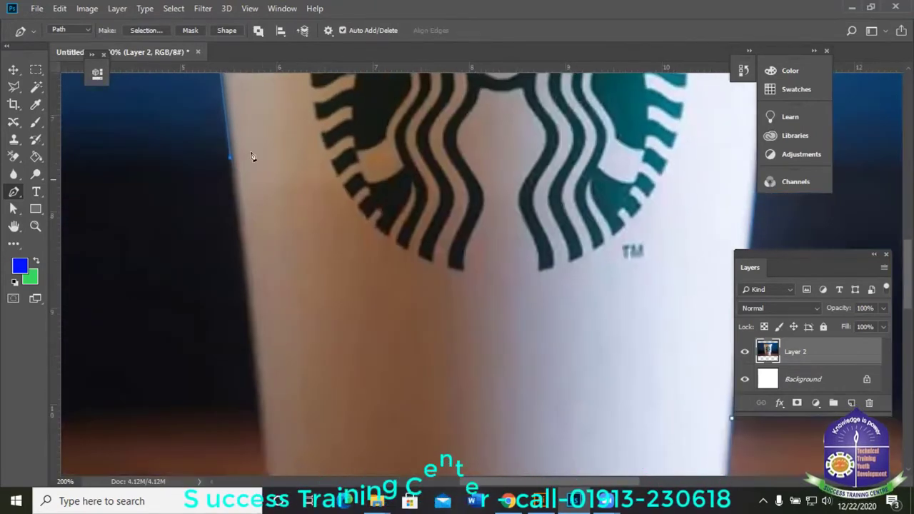
{"action": "left_click", "coordinate": [248, 305]}
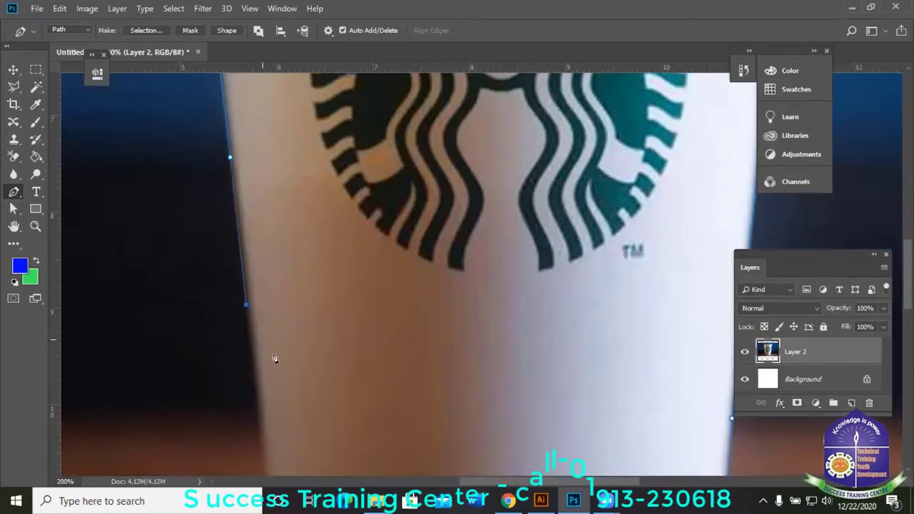
{"action": "left_click_drag", "start_coordinate": [257, 255], "coordinate": [224, 141]}
{"action": "left_click_drag", "start_coordinate": [242, 278], "coordinate": [234, 177]}
{"action": "left_click_drag", "start_coordinate": [251, 305], "coordinate": [261, 309]}
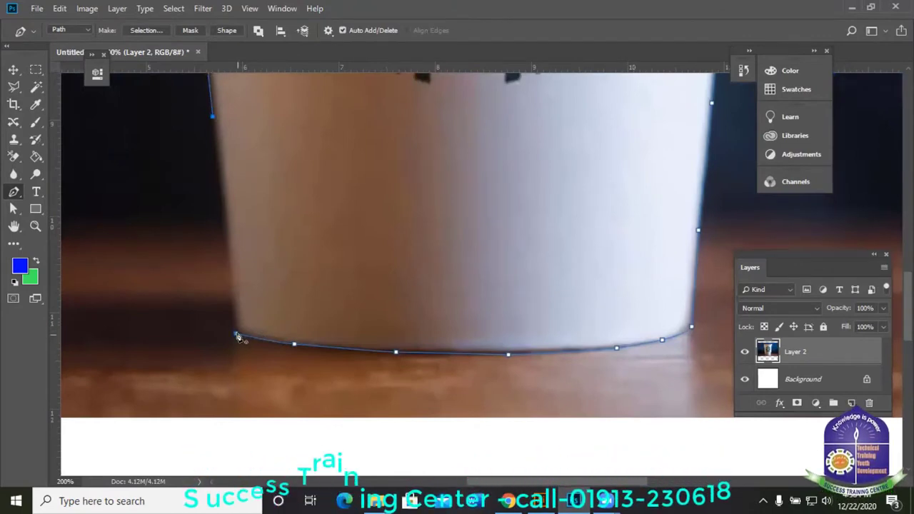
{"action": "left_click", "coordinate": [237, 335]}
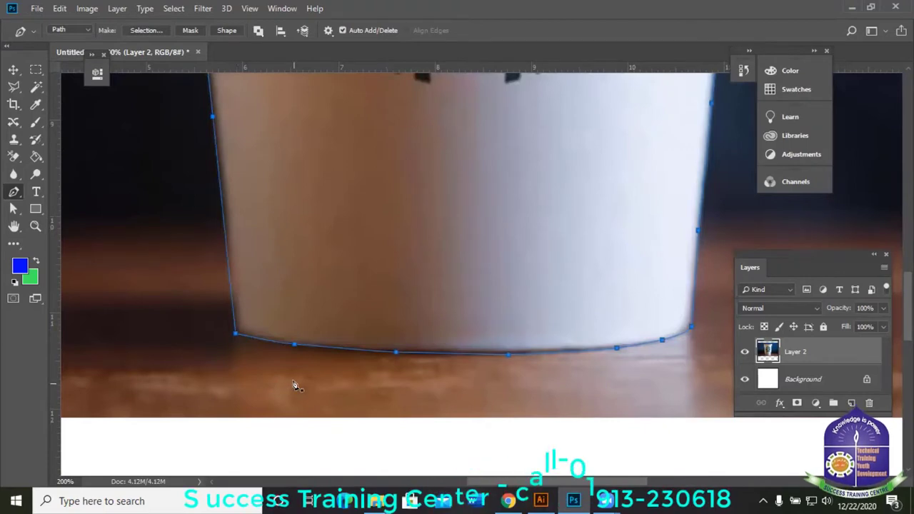
- Convert the closed cup path into a selection
{"action": "key", "text": "ctrl+minus"}
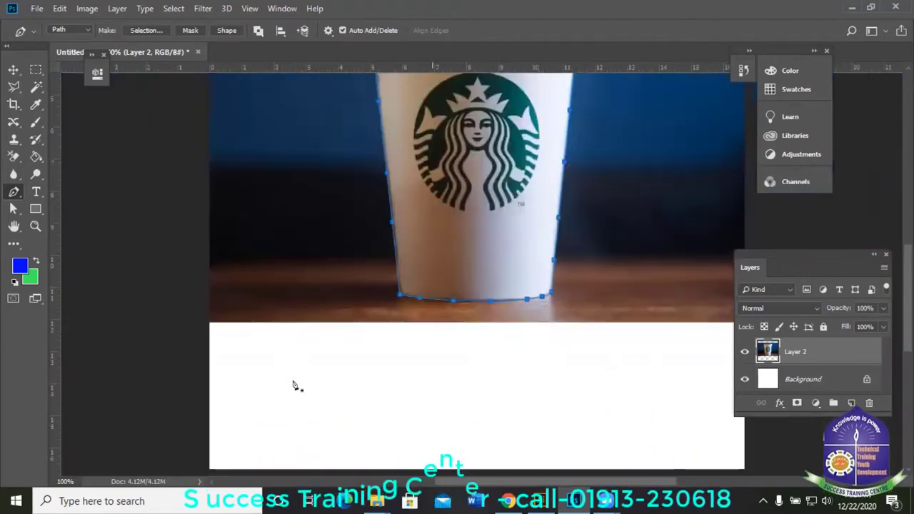
{"action": "scroll", "coordinate": [417, 380], "scroll_direction": "up", "scroll_amount": 2}
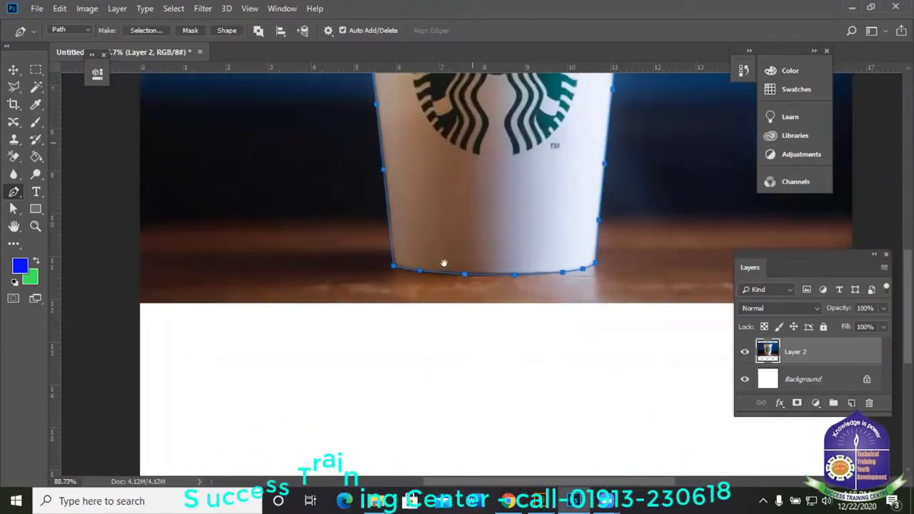
{"action": "left_click_drag", "start_coordinate": [458, 191], "coordinate": [406, 423]}
{"action": "left_click_drag", "start_coordinate": [417, 244], "coordinate": [384, 180]}
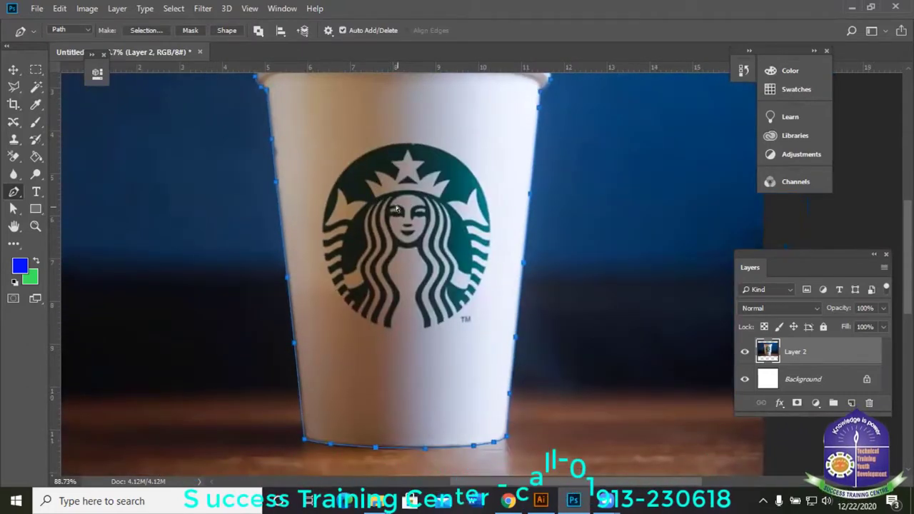
{"action": "key", "text": "ctrl+Return"}
{"action": "scroll", "coordinate": [479, 279], "scroll_direction": "up", "scroll_amount": 1}
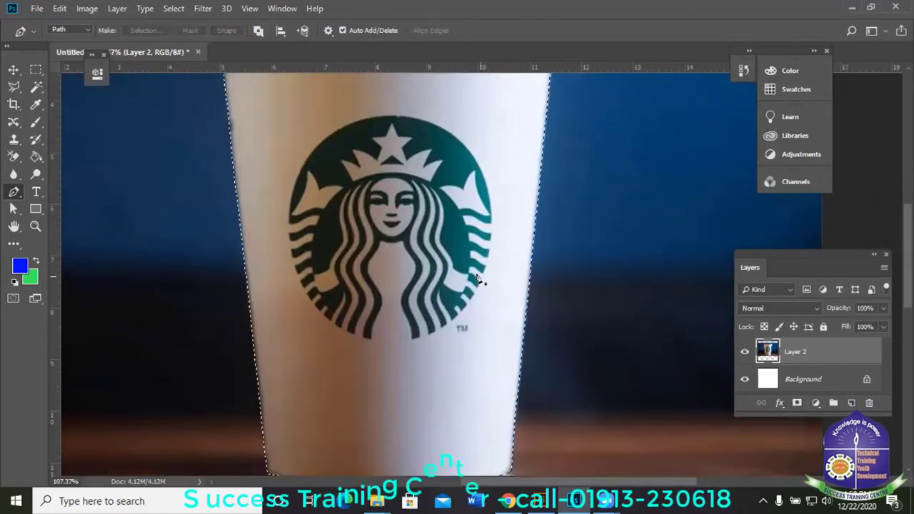
{"action": "scroll", "coordinate": [478, 279], "scroll_direction": "down", "scroll_amount": 3}
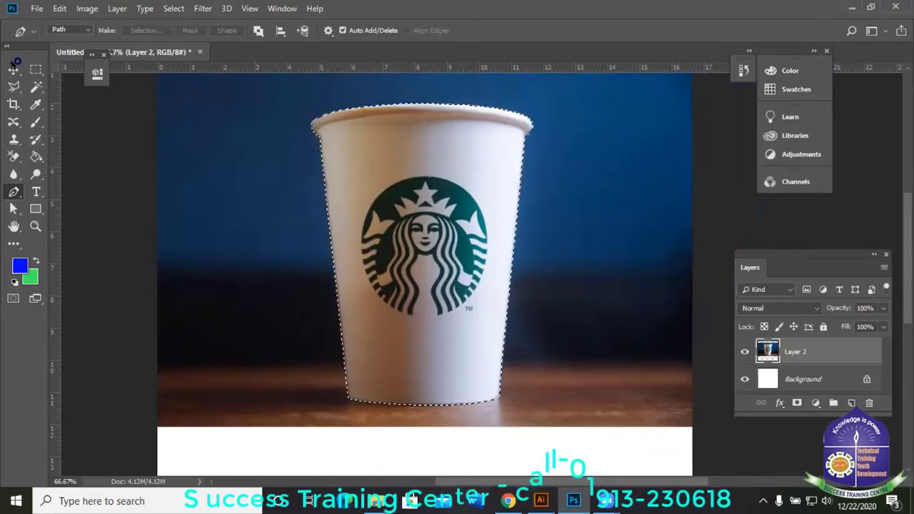
{"action": "left_click", "coordinate": [328, 30]}
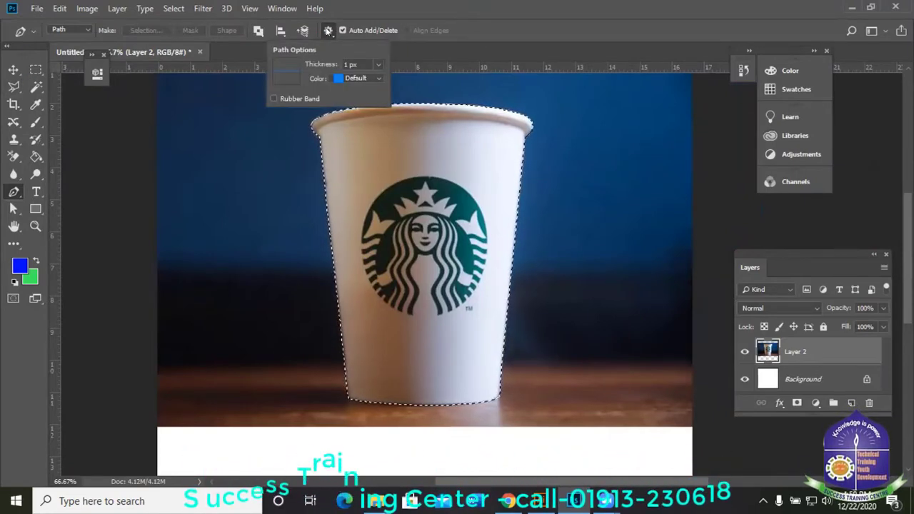
{"action": "left_click", "coordinate": [328, 30]}
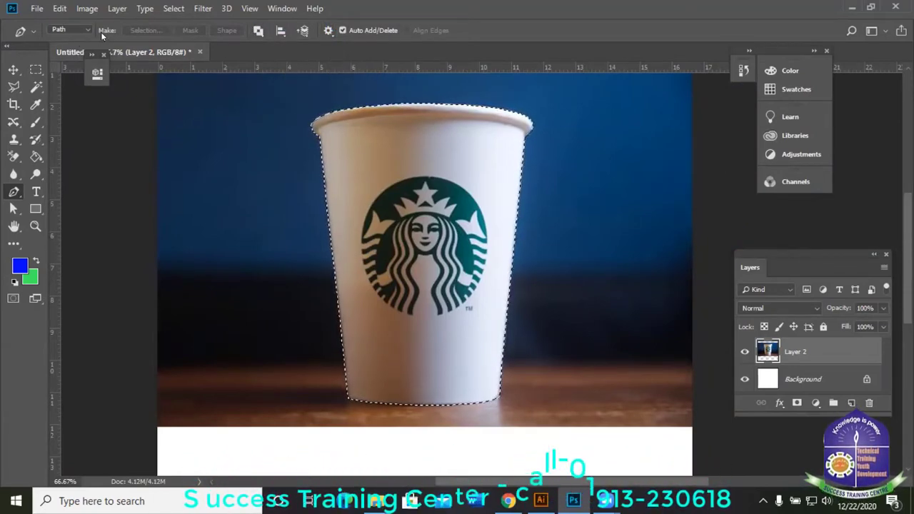
{"action": "left_click", "coordinate": [282, 30]}
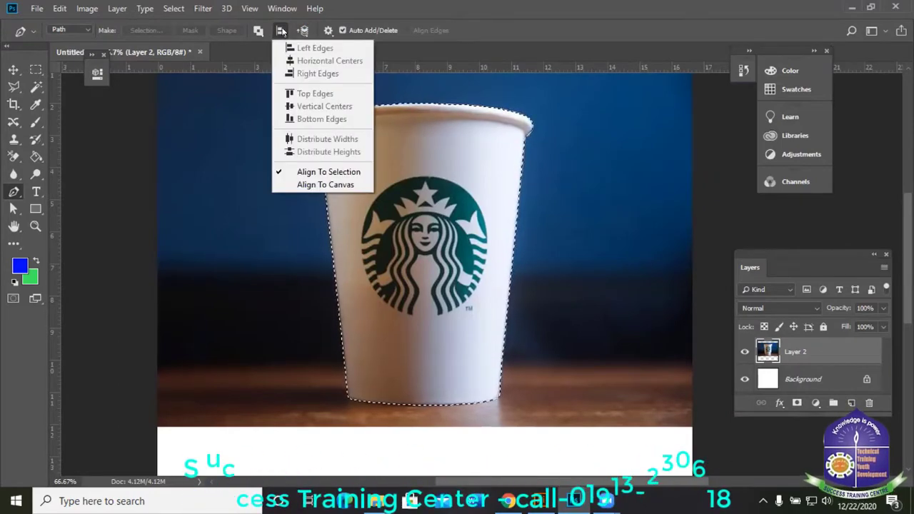
{"action": "left_click", "coordinate": [281, 31]}
{"action": "left_click", "coordinate": [260, 30]}
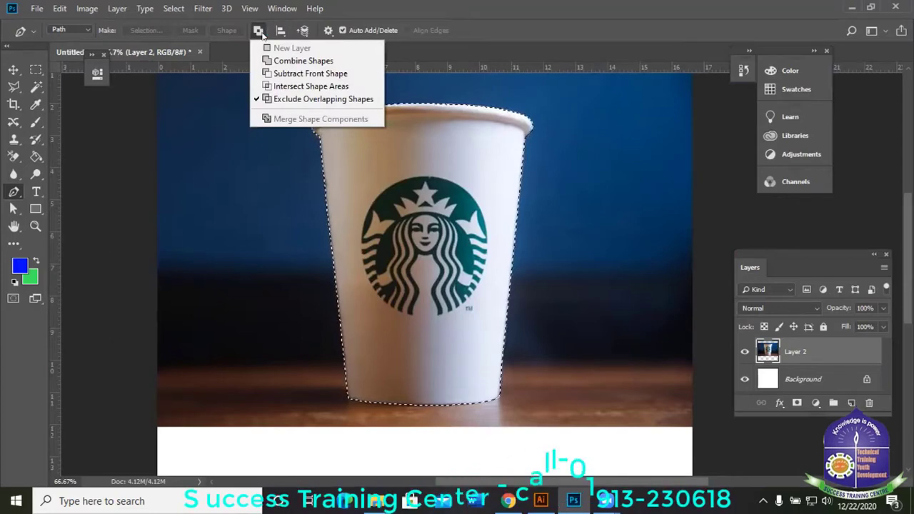
{"action": "left_click", "coordinate": [484, 26]}
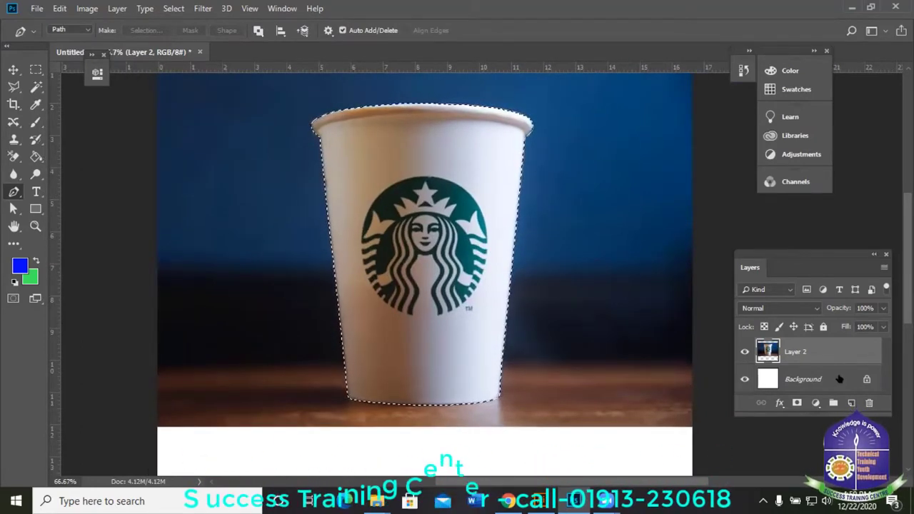
- Copy the selected cup from Layer 2 onto a new layer
{"action": "key", "text": "ctrl+j"}
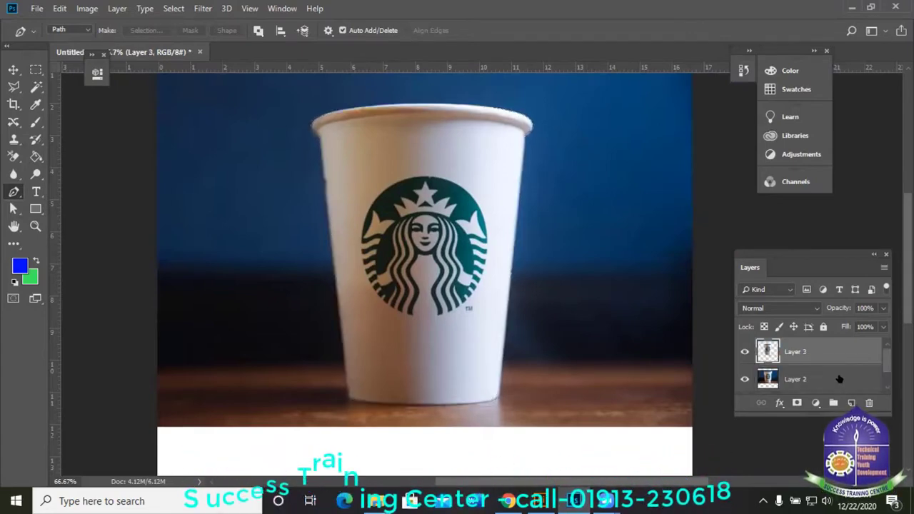
- Toggle the original photo on Layer 2 for comparison and leave it hidden so only the cut-out cup shows
{"action": "left_click", "coordinate": [744, 379]}
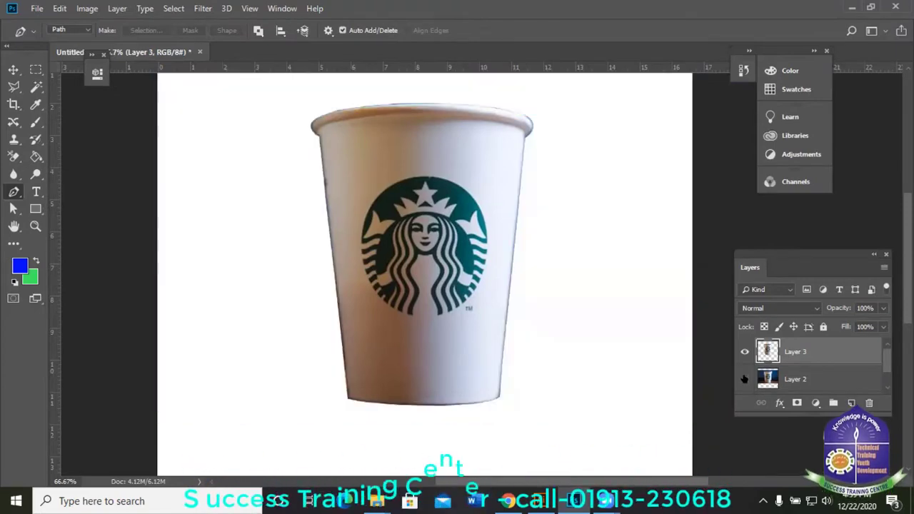
{"action": "left_click", "coordinate": [745, 379]}
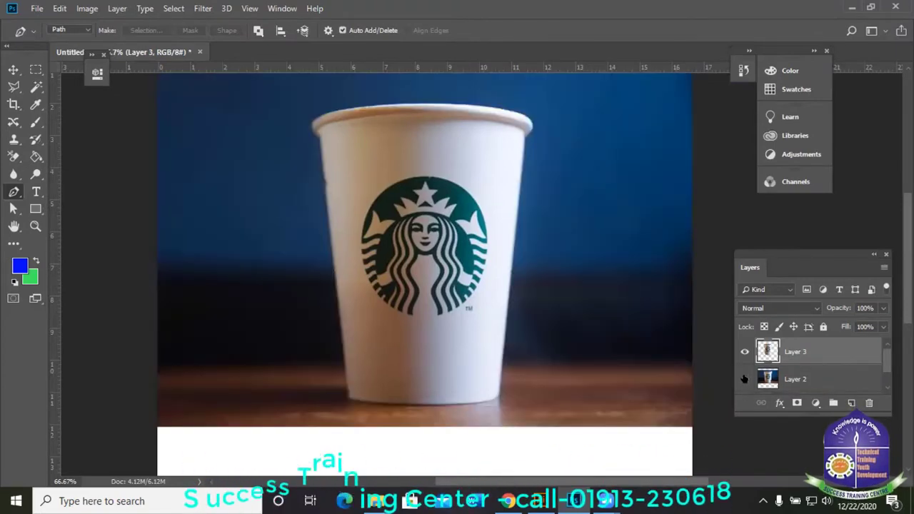
{"action": "left_click", "coordinate": [744, 379]}
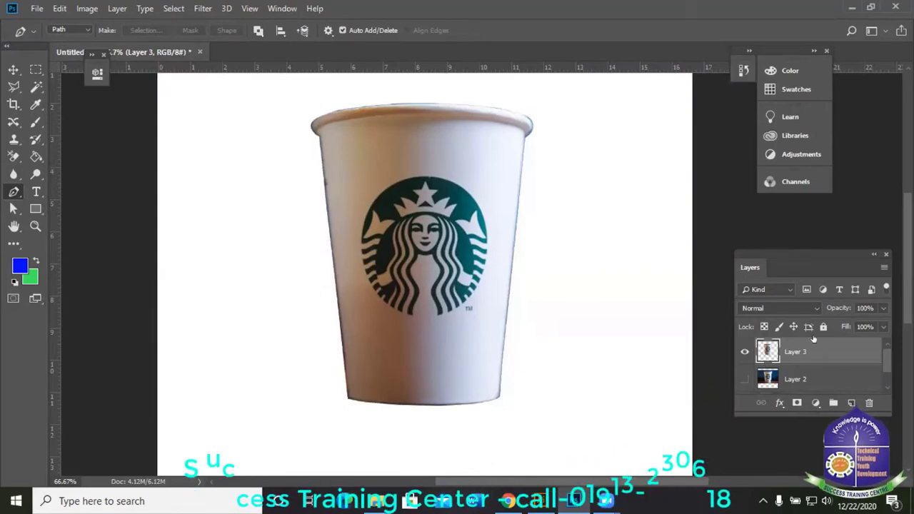
{"action": "left_click", "coordinate": [744, 378]}
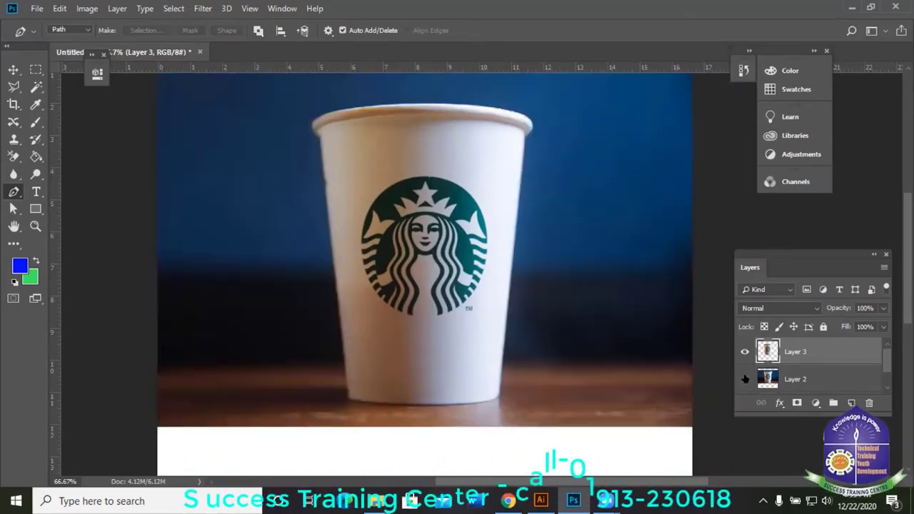
{"action": "left_click", "coordinate": [745, 379]}
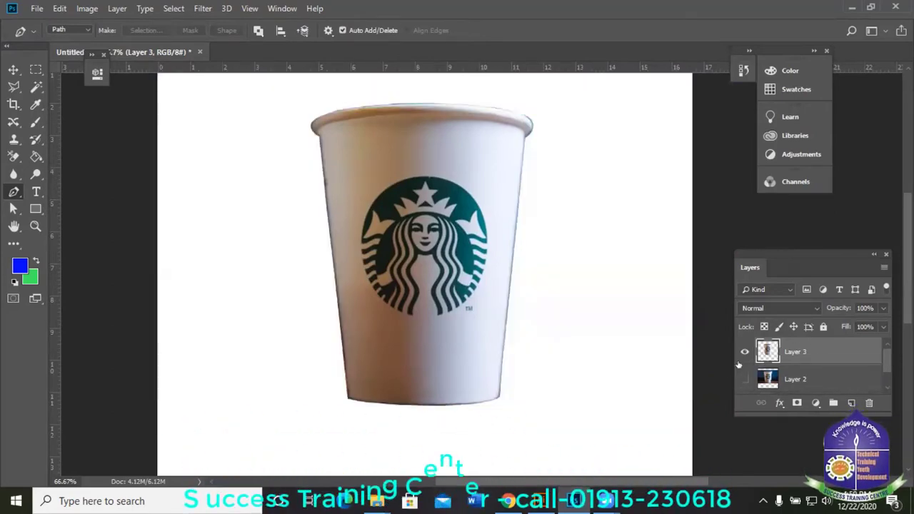
- Draw a blue rectangle shape covering the whole canvas, about 1204 by 1212 px
{"action": "left_click", "coordinate": [35, 208]}
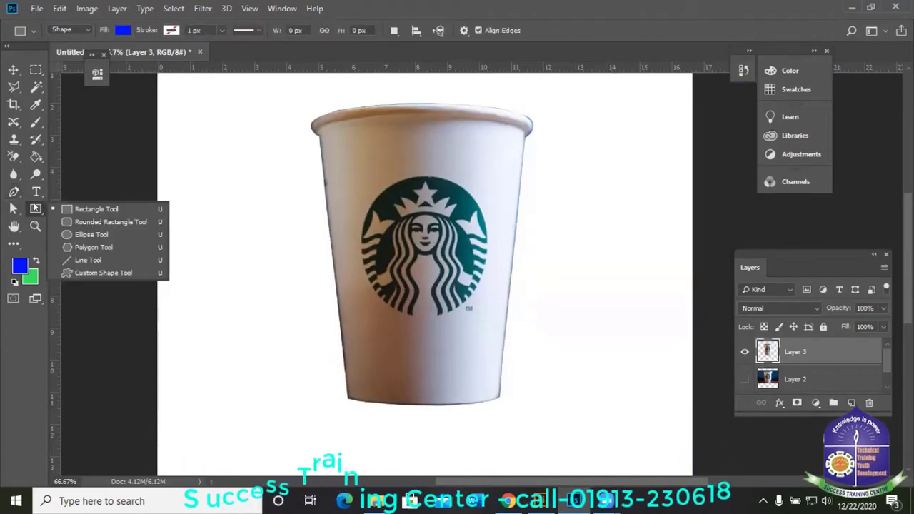
{"action": "left_click", "coordinate": [71, 208]}
{"action": "scroll", "coordinate": [251, 246], "scroll_direction": "down", "scroll_amount": 2}
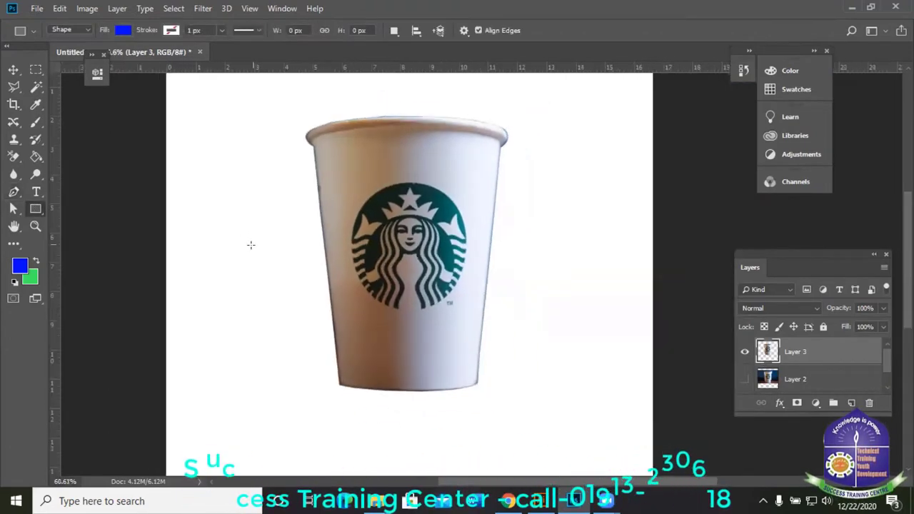
{"action": "scroll", "coordinate": [251, 246], "scroll_direction": "down", "scroll_amount": 2}
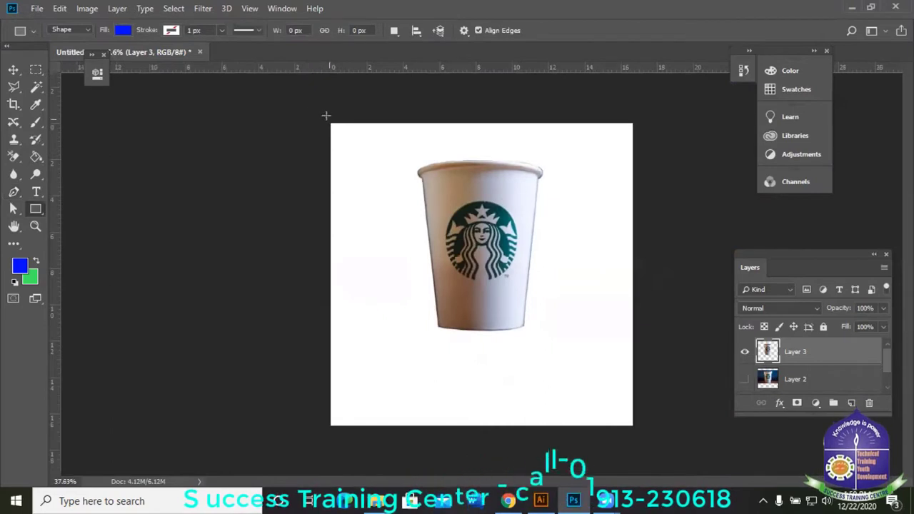
{"action": "left_click_drag", "start_coordinate": [330, 121], "coordinate": [355, 166]}
{"action": "left_click_drag", "start_coordinate": [445, 339], "coordinate": [628, 422]}
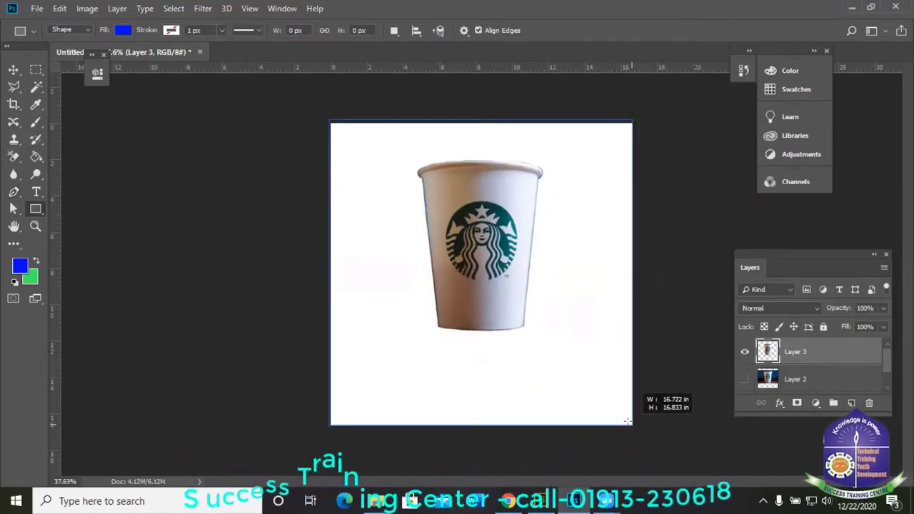
{"action": "left_click_drag", "start_coordinate": [628, 422], "coordinate": [628, 422]}
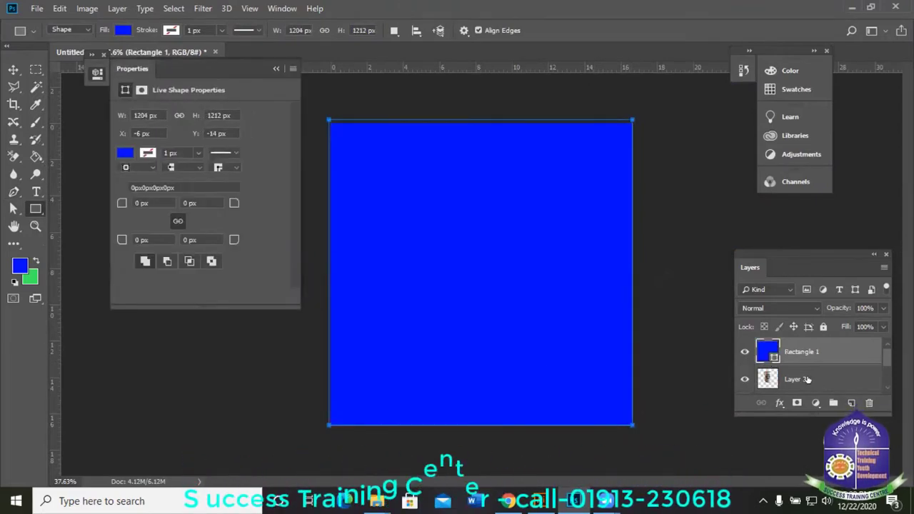
- Move the cup's Layer 3 above the Rectangle 1 layer and switch to the Move tool
{"action": "left_click", "coordinate": [807, 379]}
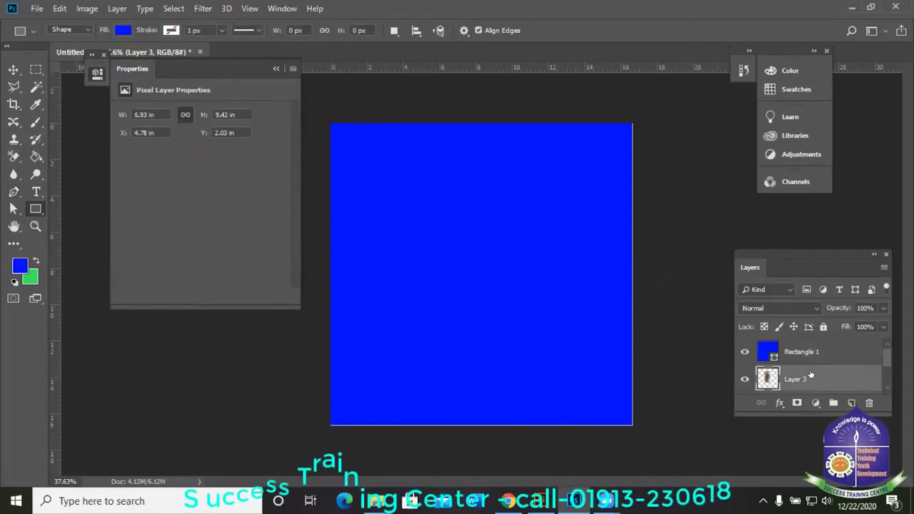
{"action": "left_click_drag", "start_coordinate": [810, 375], "coordinate": [798, 347]}
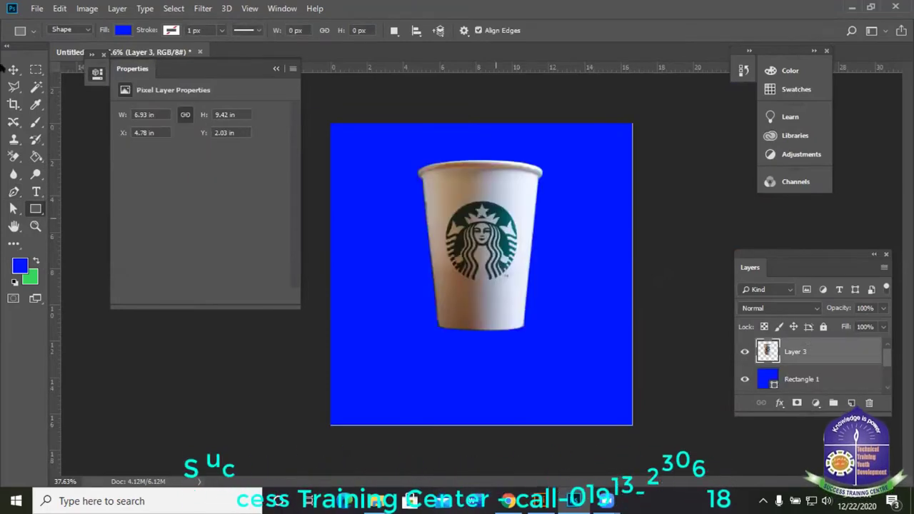
{"action": "left_click", "coordinate": [12, 69]}
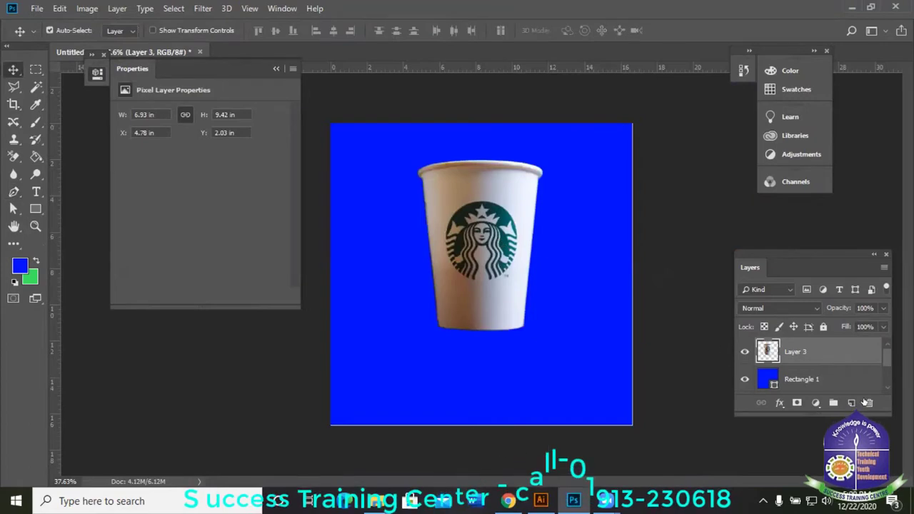
- Recolor the background rectangle to a lighter blue with hue 224°, saturation 77% and brightness 97%
{"action": "left_click", "coordinate": [771, 382]}
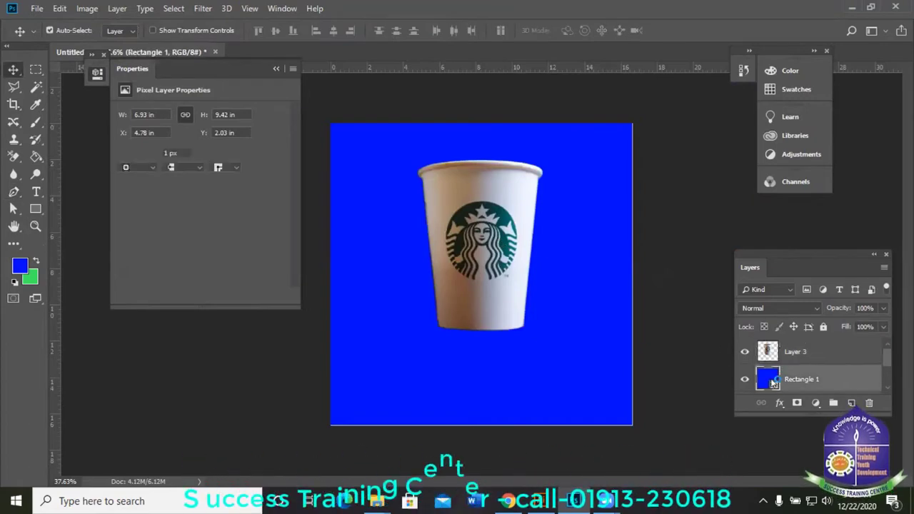
{"action": "double_click", "coordinate": [772, 383]}
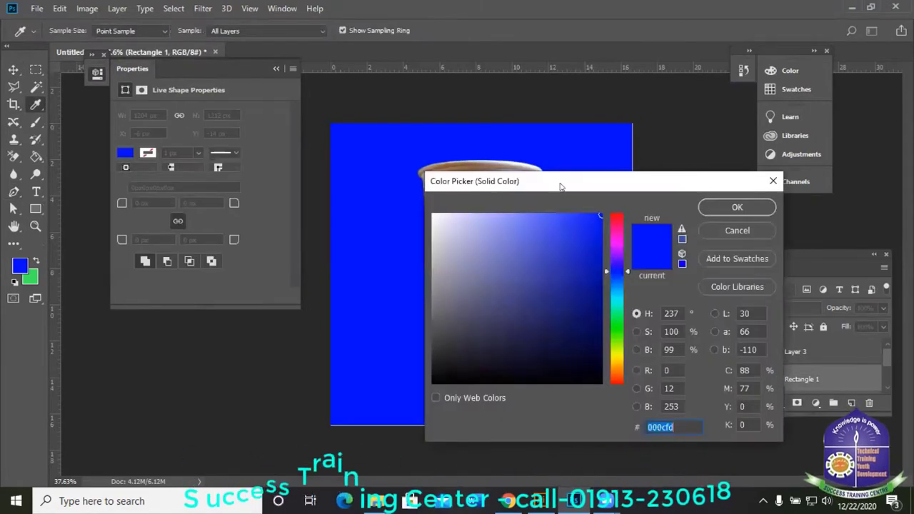
{"action": "left_click_drag", "start_coordinate": [560, 185], "coordinate": [683, 299]}
{"action": "left_click", "coordinate": [684, 331]}
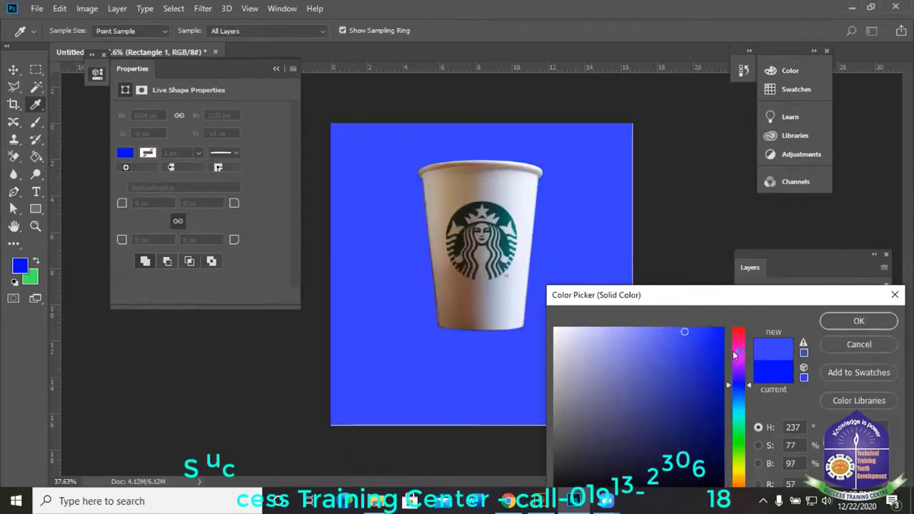
{"action": "left_click_drag", "start_coordinate": [734, 355], "coordinate": [738, 396]}
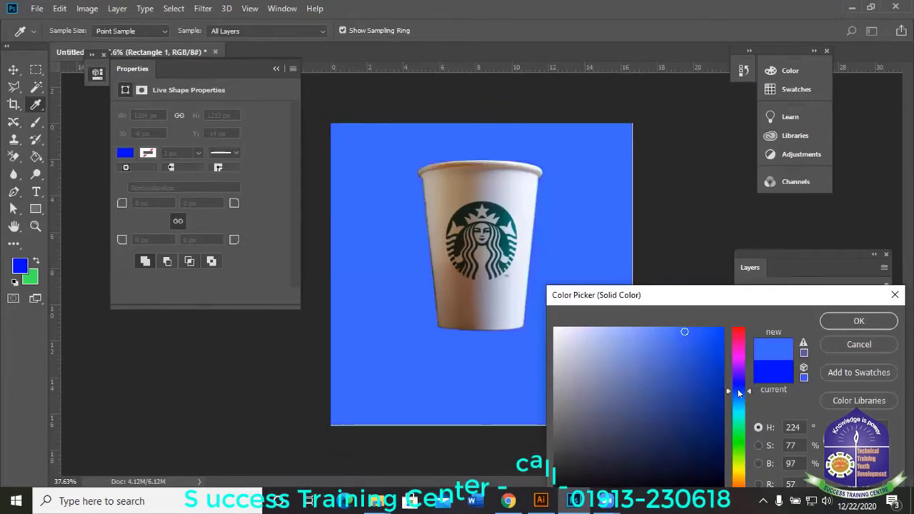
{"action": "left_click", "coordinate": [839, 321]}
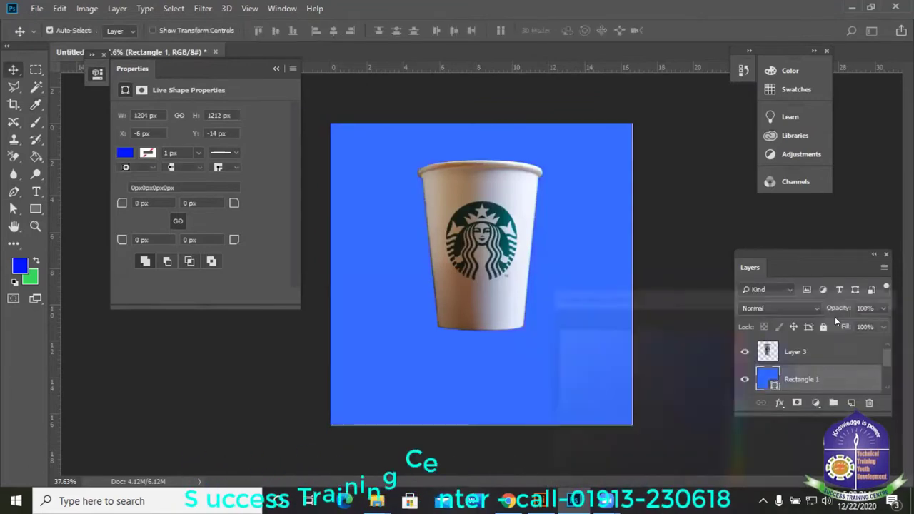
- Scale the cup up to about 125% with Free Transform, placing it near the middle of the canvas
{"action": "left_click", "coordinate": [495, 218]}
{"action": "key", "text": "ctrl+t"}
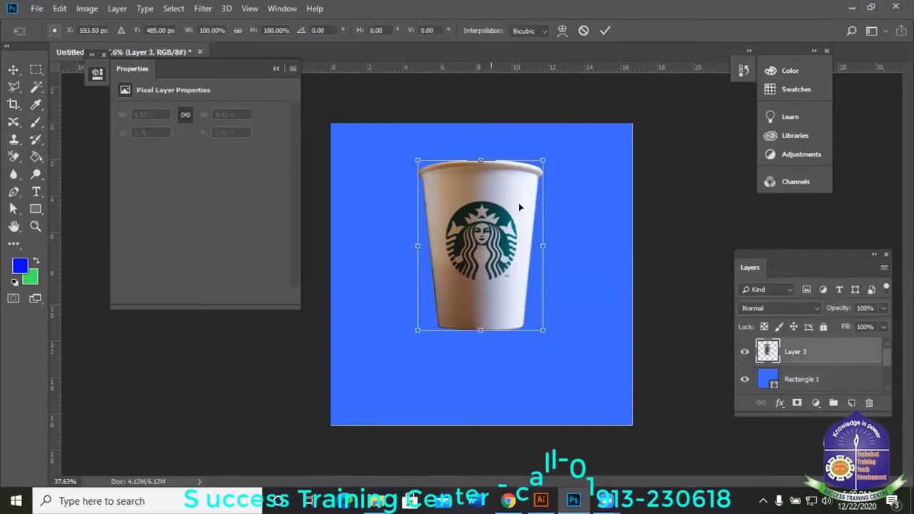
{"action": "left_click_drag", "start_coordinate": [543, 161], "coordinate": [557, 130]}
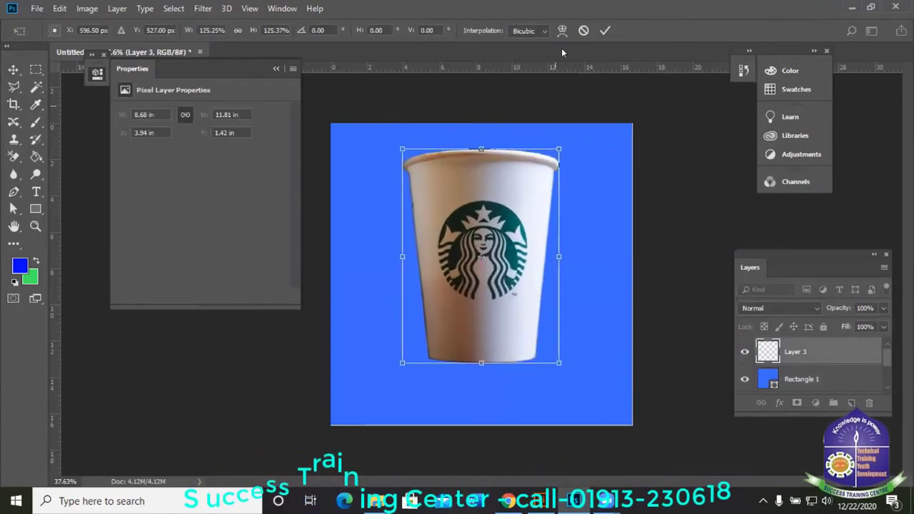
{"action": "left_click", "coordinate": [605, 30]}
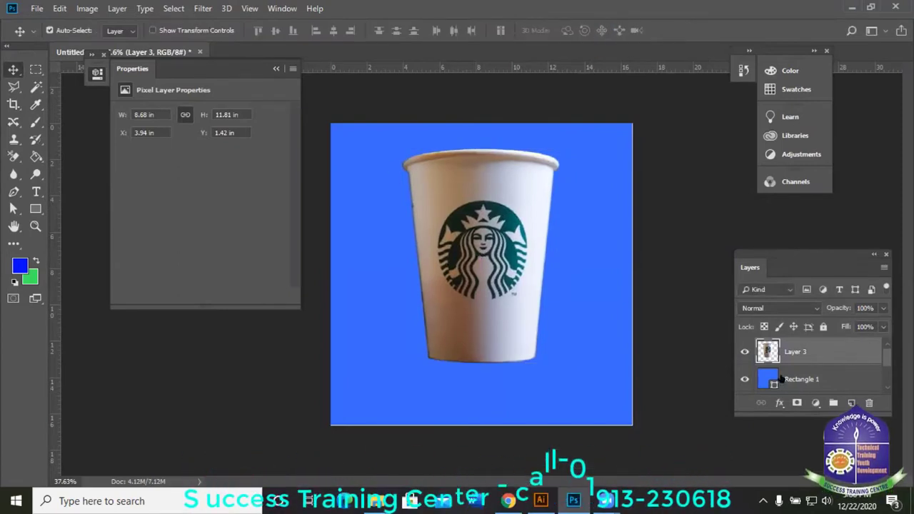
- Shift the blue rectangle to X 0 px and Y -6 px so it covers the canvas edges
{"action": "left_click", "coordinate": [575, 323]}
{"action": "left_click_drag", "start_coordinate": [588, 347], "coordinate": [593, 346]}
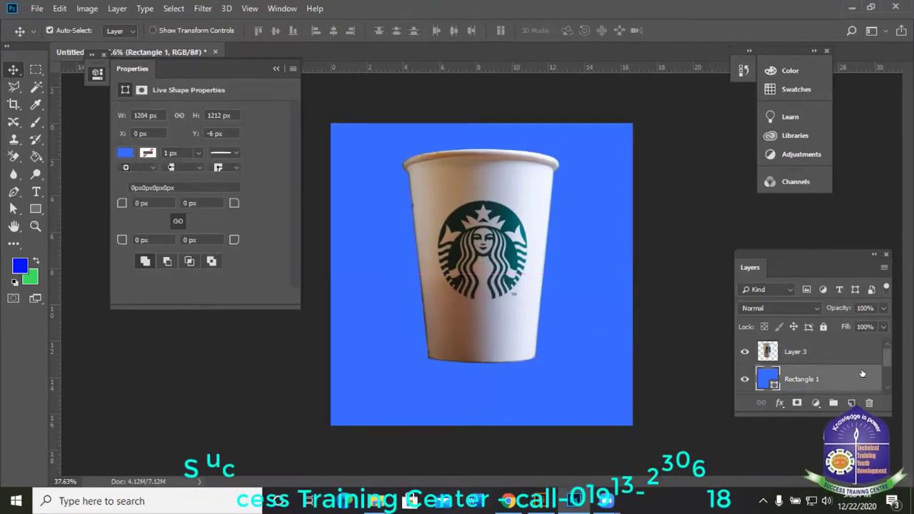
{"action": "scroll", "coordinate": [836, 376], "scroll_direction": "down", "scroll_amount": 1}
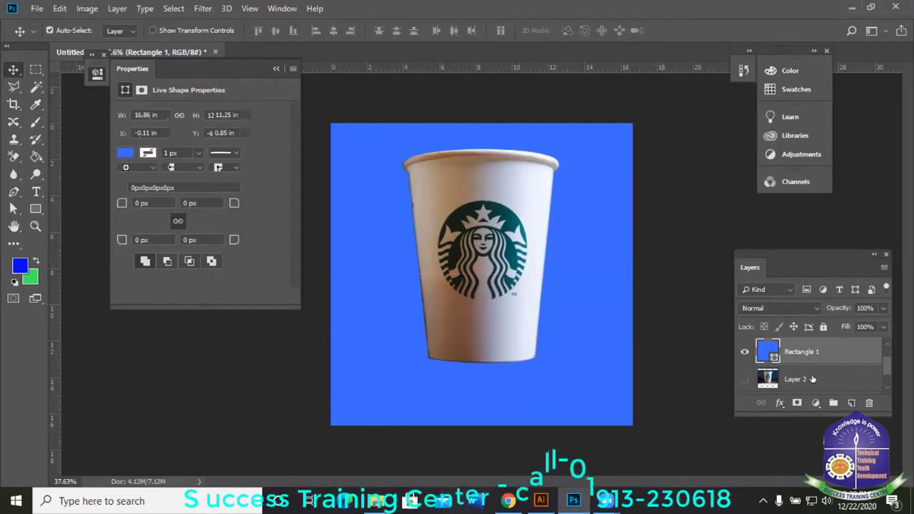
{"action": "left_click", "coordinate": [813, 378]}
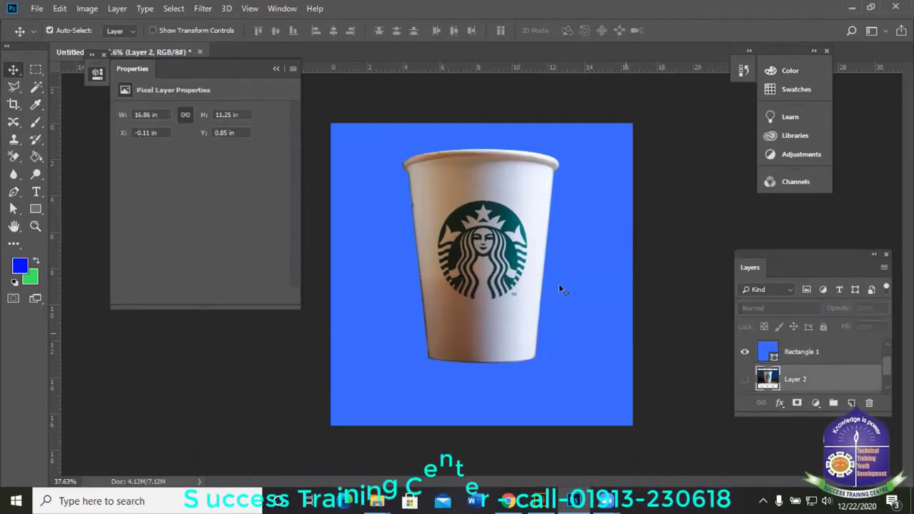
{"action": "scroll", "coordinate": [548, 358], "scroll_direction": "down", "scroll_amount": 1}
{"action": "scroll", "coordinate": [548, 358], "scroll_direction": "up", "scroll_amount": 1}
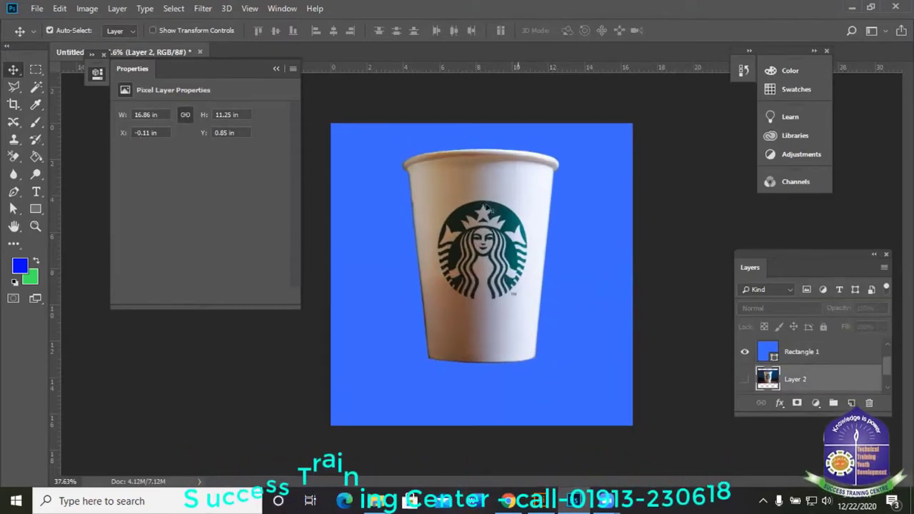
{"action": "scroll", "coordinate": [804, 366], "scroll_direction": "up", "scroll_amount": 1}
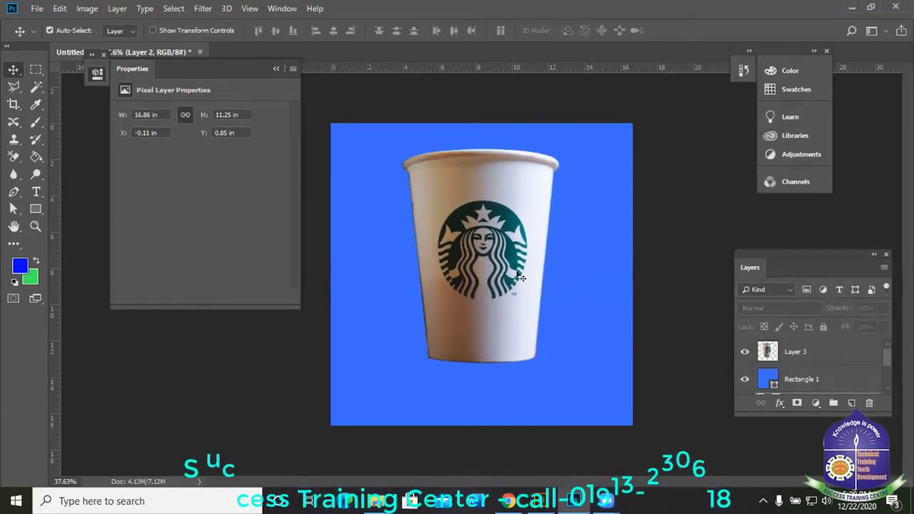
{"action": "left_click", "coordinate": [596, 274]}
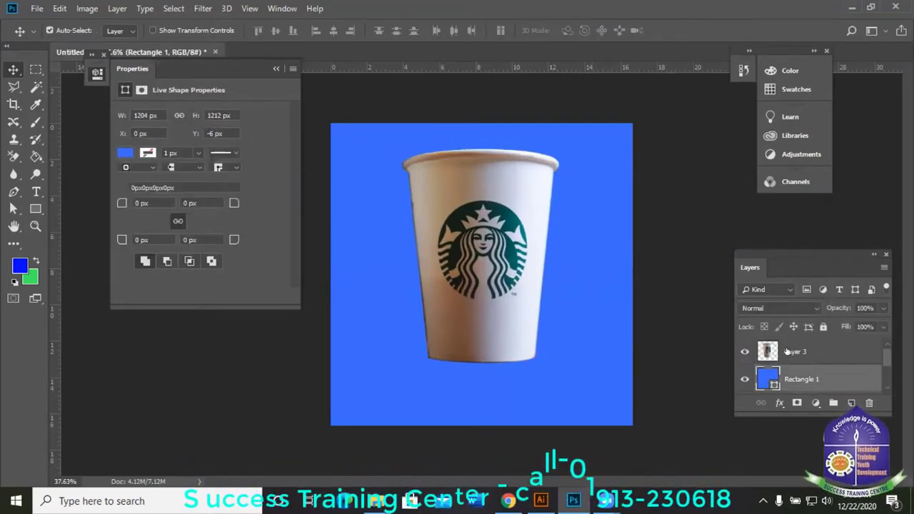
{"action": "left_click", "coordinate": [36, 8]}
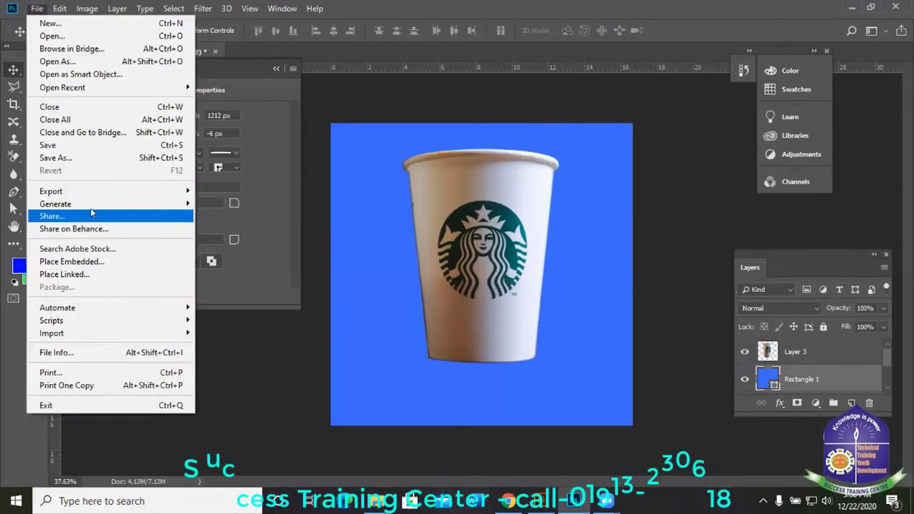
{"action": "left_click", "coordinate": [101, 156]}
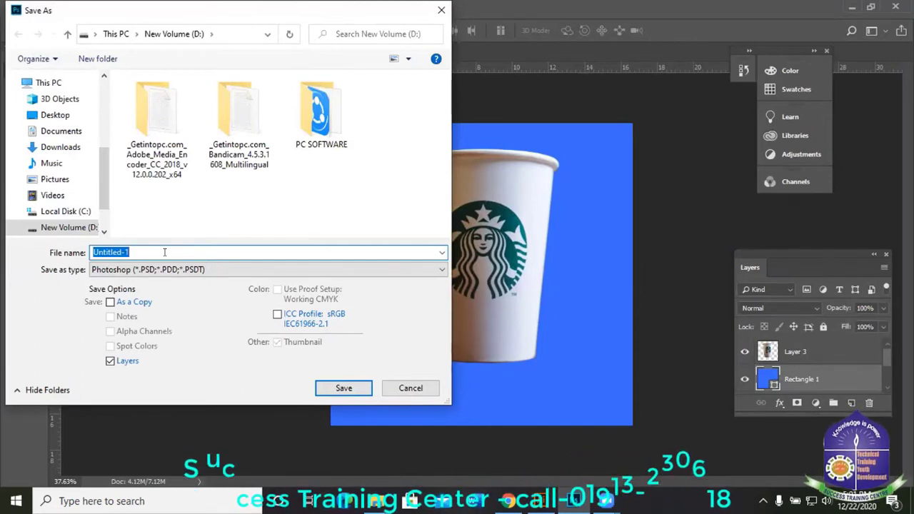
{"action": "type", "text": "coffe"}
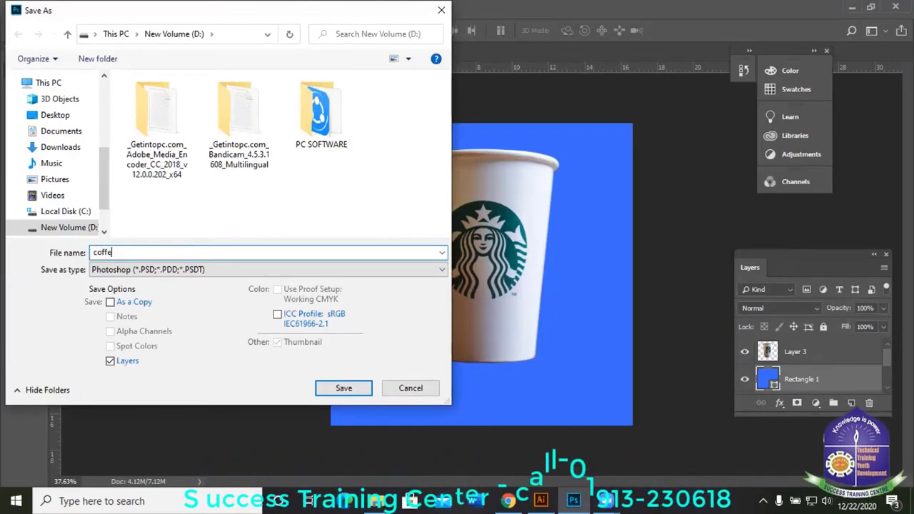
{"action": "type", "text": "e"}
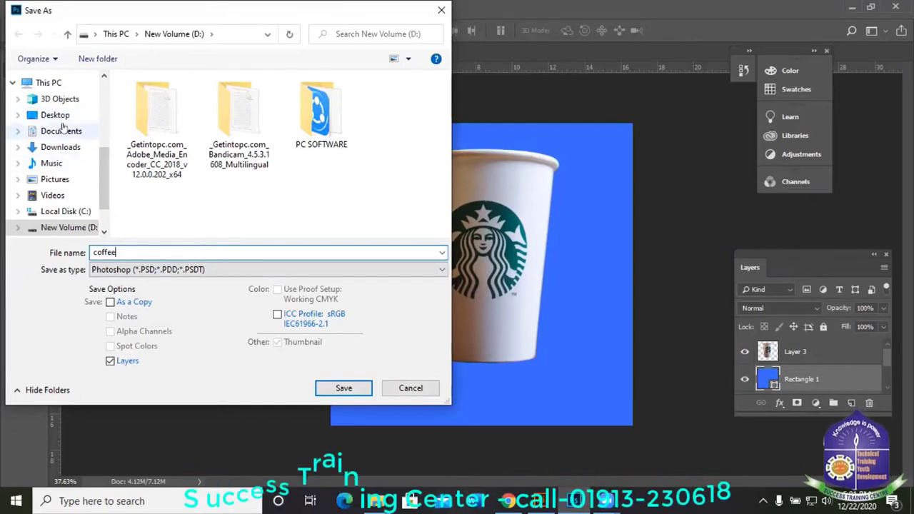
{"action": "left_click", "coordinate": [411, 388]}
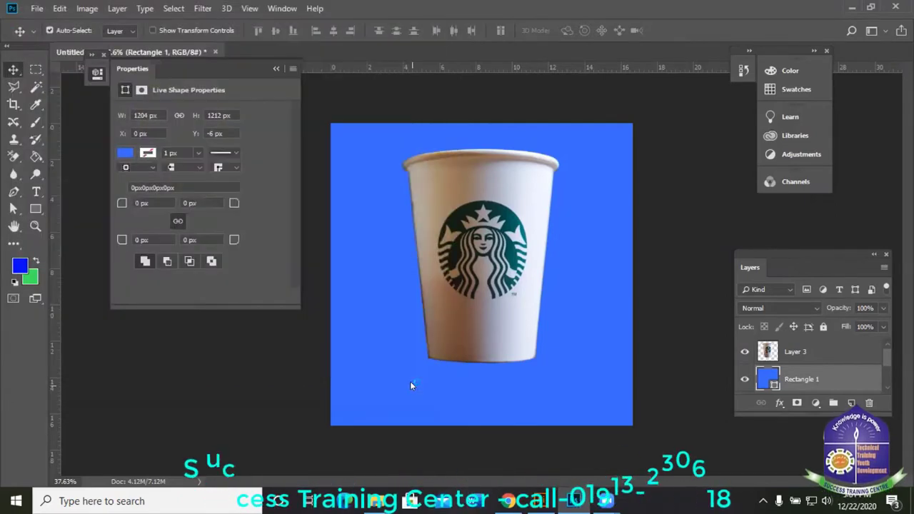
{"action": "left_click", "coordinate": [807, 352]}
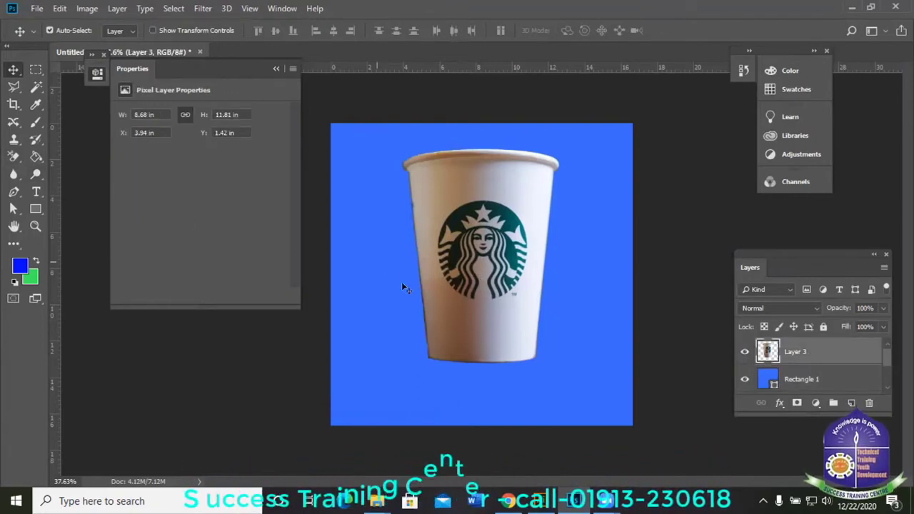
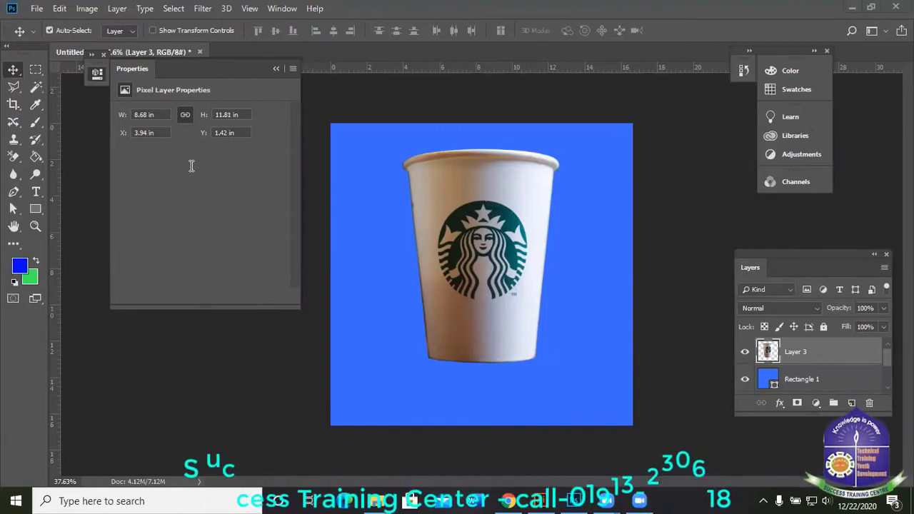
{"action": "left_click", "coordinate": [827, 502]}
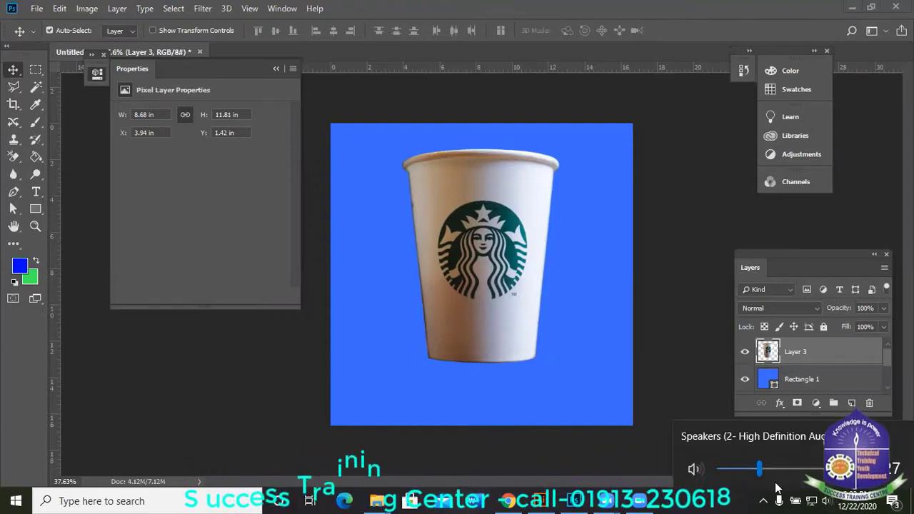
{"action": "left_click", "coordinate": [734, 497]}
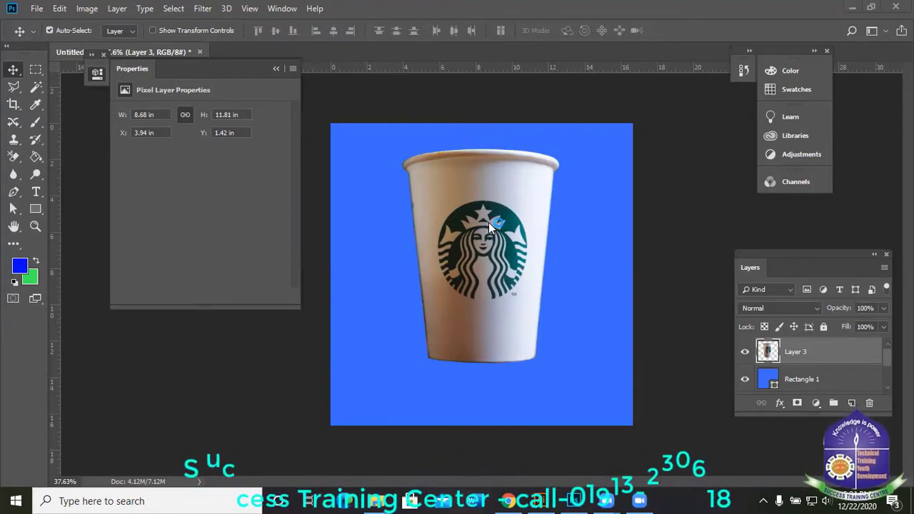
{"action": "scroll", "coordinate": [488, 222], "scroll_direction": "up", "scroll_amount": 1}
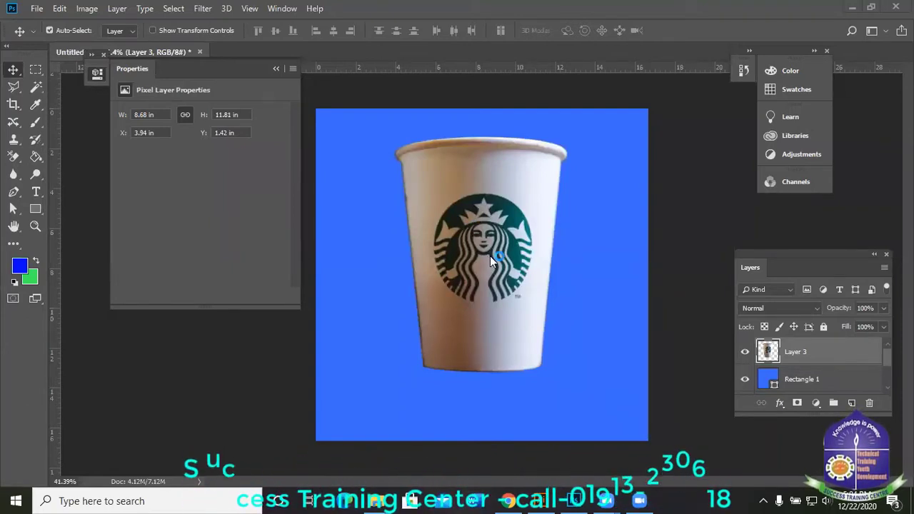
{"action": "scroll", "coordinate": [462, 301], "scroll_direction": "up", "scroll_amount": 1}
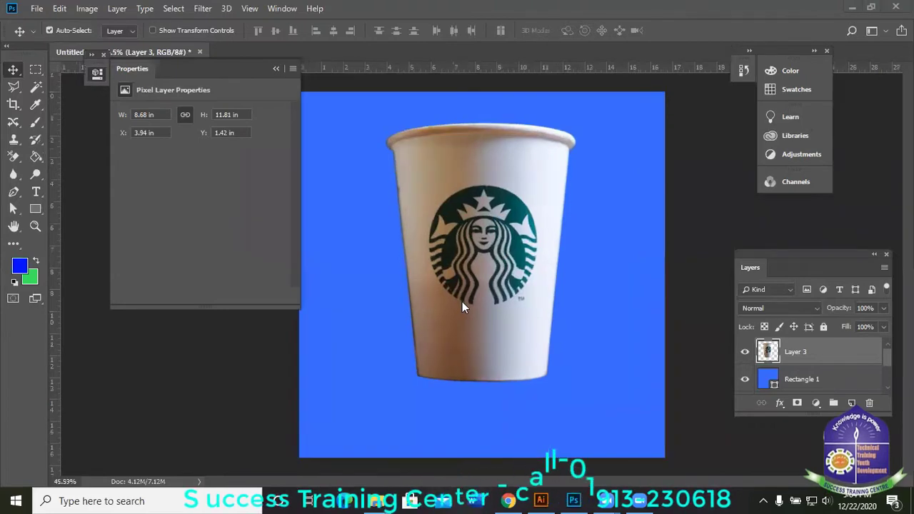
{"action": "scroll", "coordinate": [462, 301], "scroll_direction": "down", "scroll_amount": 1}
{"action": "scroll", "coordinate": [462, 302], "scroll_direction": "up", "scroll_amount": 1}
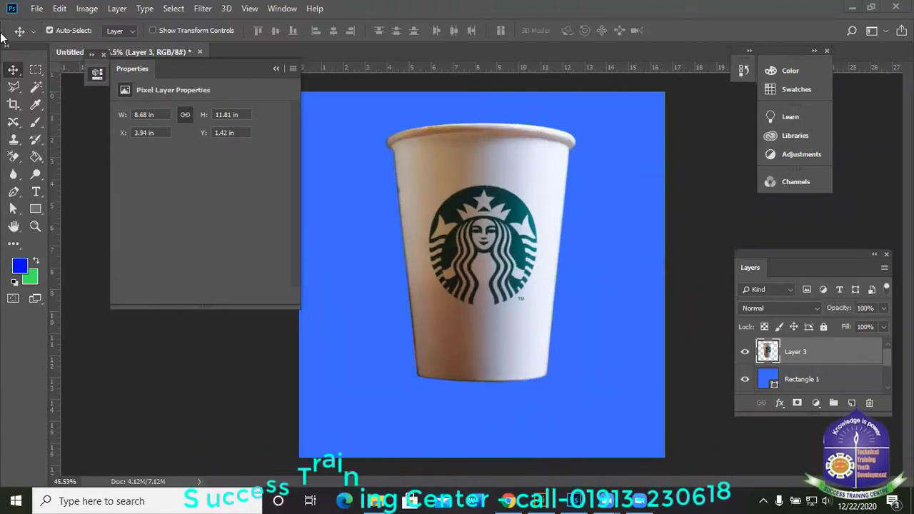
{"action": "left_click", "coordinate": [37, 8]}
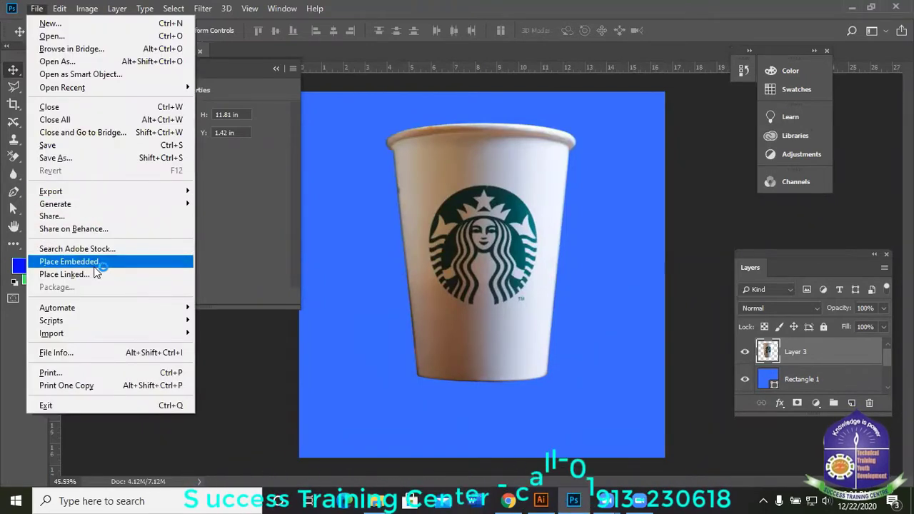
{"action": "left_click", "coordinate": [86, 157]}
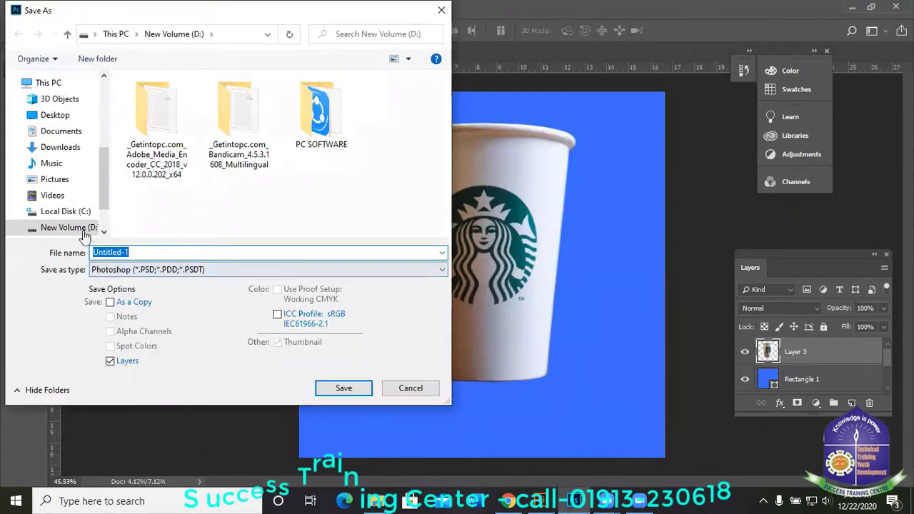
{"action": "left_click", "coordinate": [150, 270]}
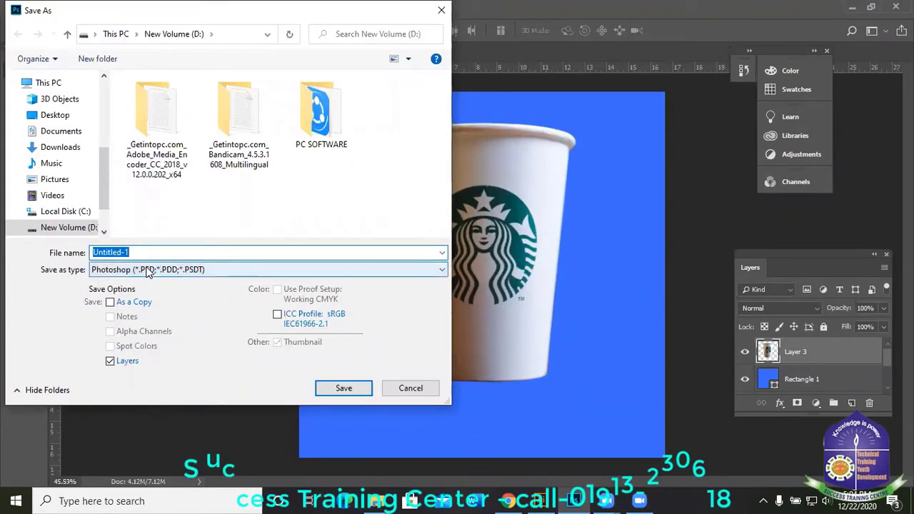
{"action": "left_click", "coordinate": [412, 390]}
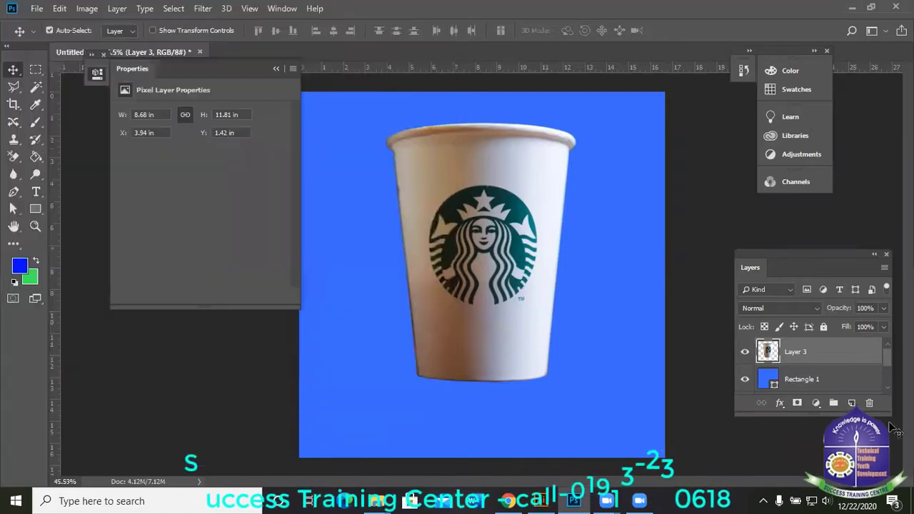
- Hide the Rectangle 1 and Background layers so only the cup shows on transparency, keeping the cup's Layer 3 selected
{"action": "left_click", "coordinate": [745, 379]}
{"action": "scroll", "coordinate": [754, 377], "scroll_direction": "down", "scroll_amount": 3}
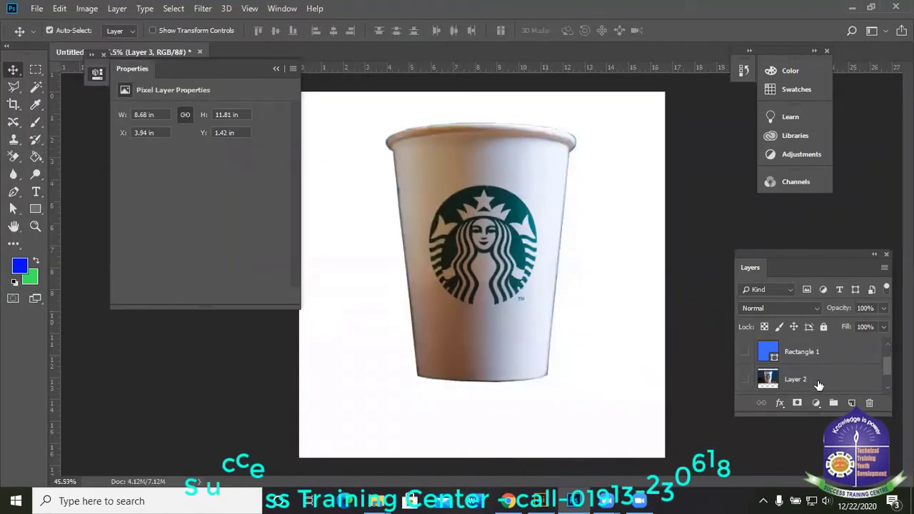
{"action": "left_click", "coordinate": [746, 380]}
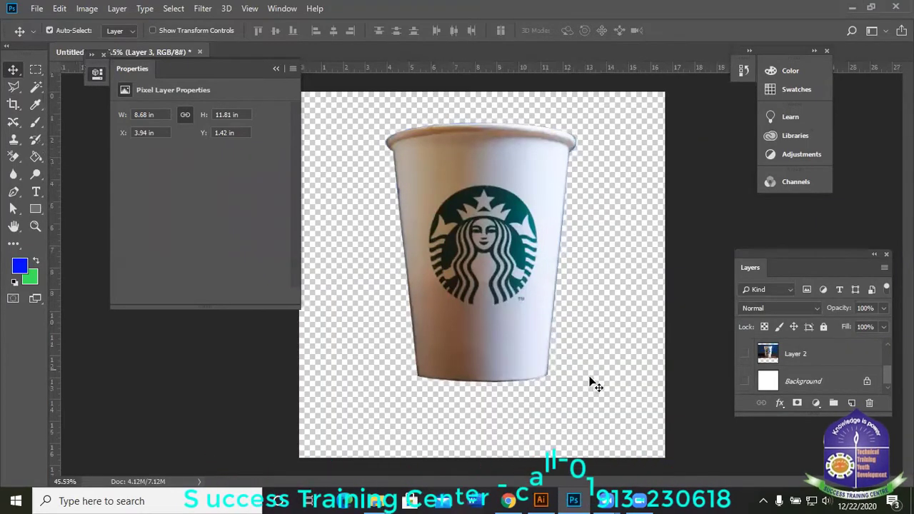
{"action": "scroll", "coordinate": [594, 368], "scroll_direction": "down", "scroll_amount": 2}
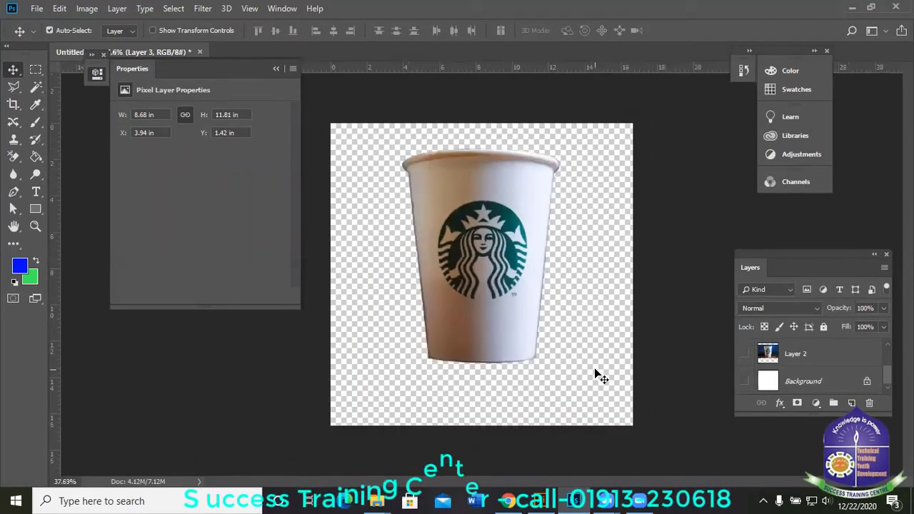
{"action": "scroll", "coordinate": [595, 367], "scroll_direction": "up", "scroll_amount": 2}
{"action": "scroll", "coordinate": [594, 368], "scroll_direction": "down", "scroll_amount": 1}
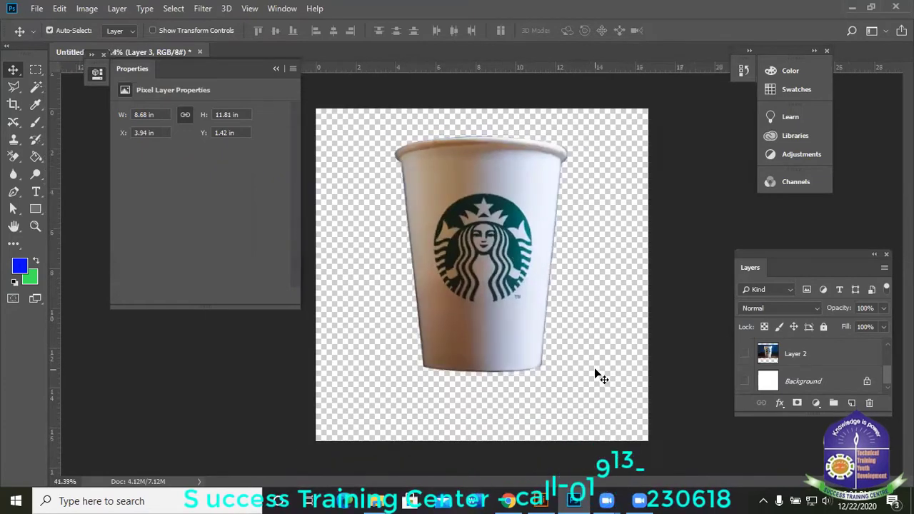
{"action": "left_click", "coordinate": [595, 305]}
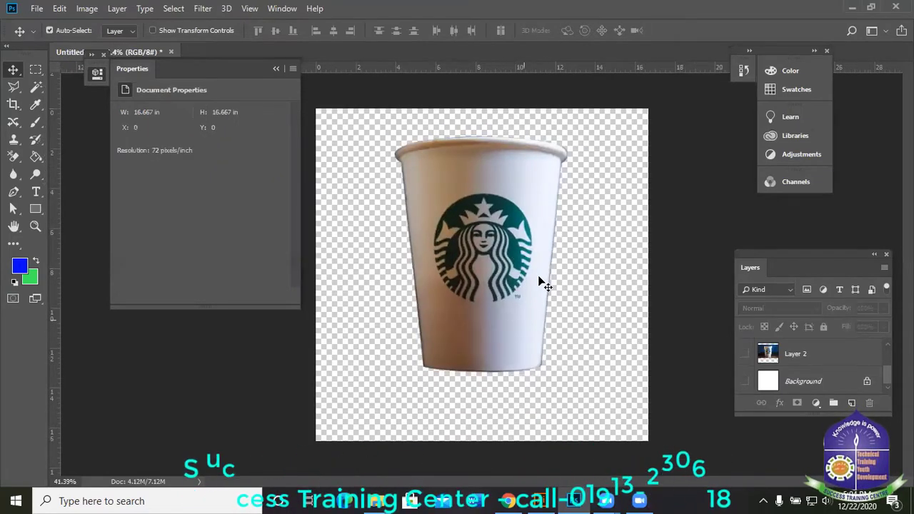
{"action": "left_click", "coordinate": [470, 257]}
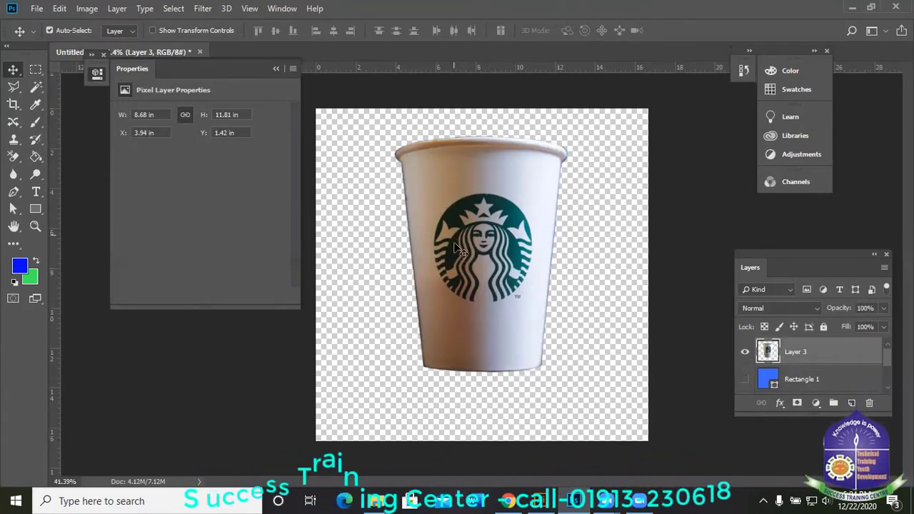
- Start saving the document under a new file, choosing JPEG as the file format
{"action": "left_click", "coordinate": [38, 10]}
{"action": "left_click", "coordinate": [62, 158]}
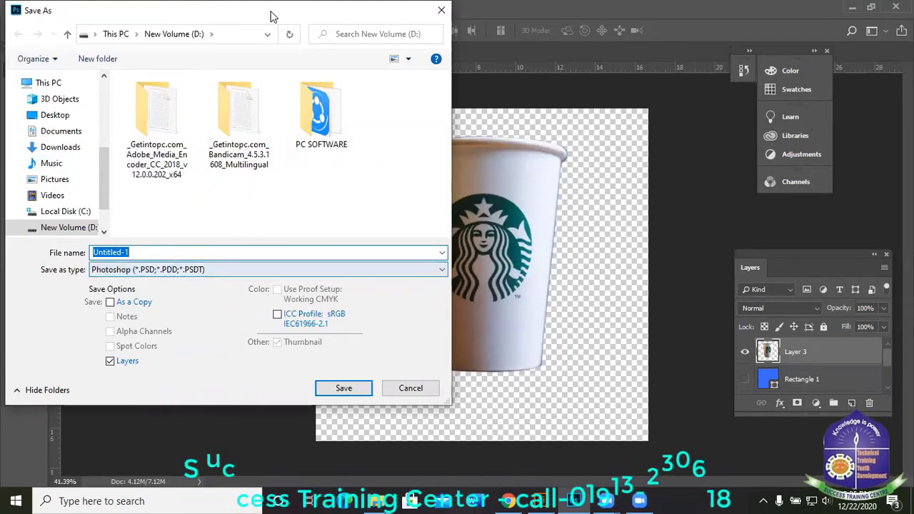
{"action": "left_click_drag", "start_coordinate": [279, 14], "coordinate": [405, 45]}
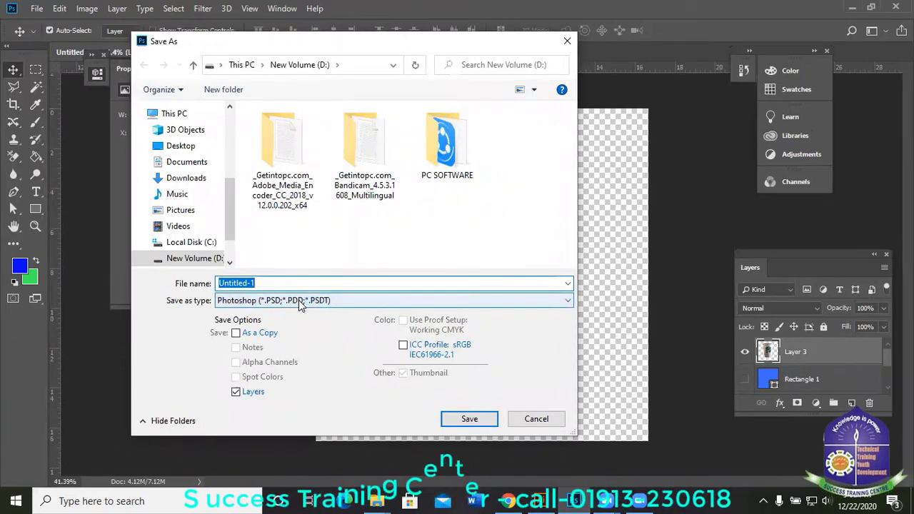
{"action": "left_click", "coordinate": [298, 300]}
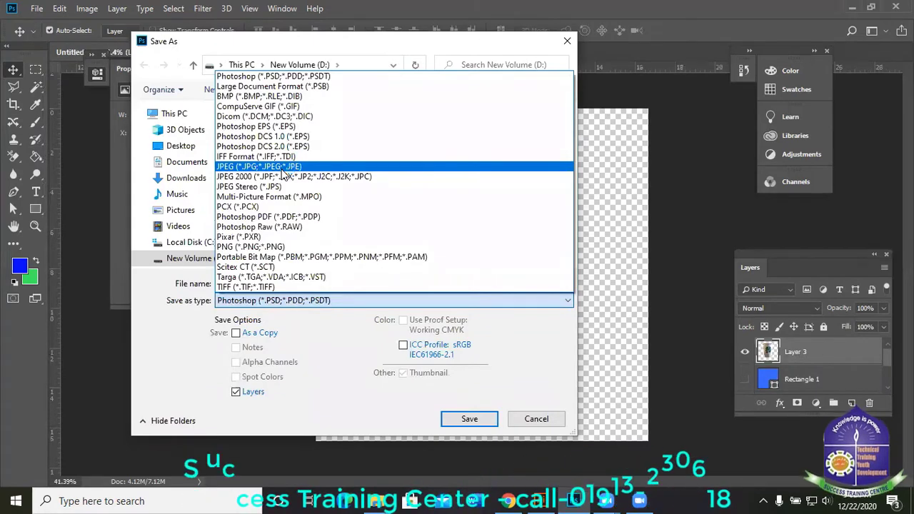
{"action": "left_click", "coordinate": [235, 166]}
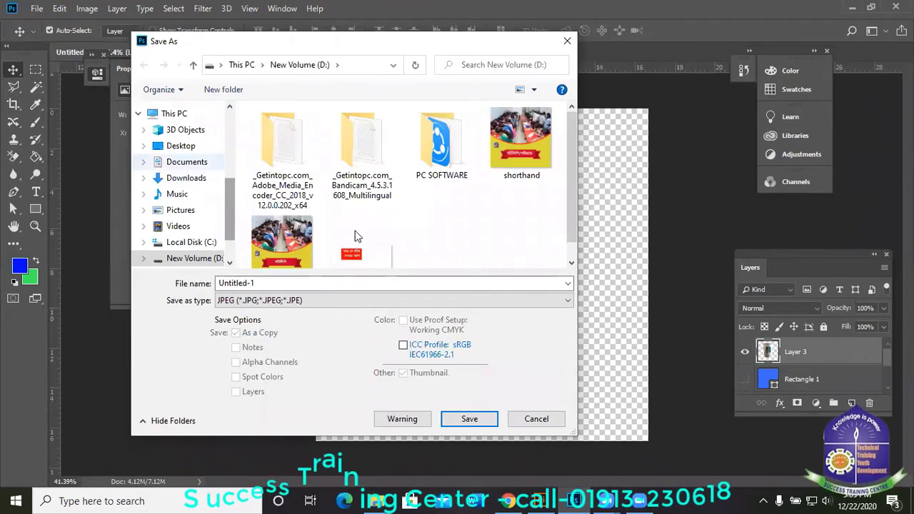
- Create a folder named "Graphics Online class" on New Volume (D:) for the saved image
{"action": "right_click", "coordinate": [451, 226]}
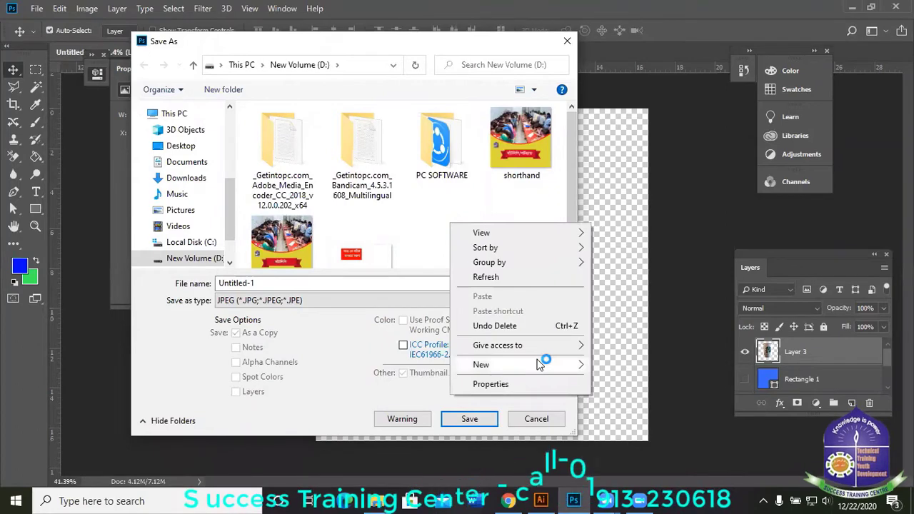
{"action": "mouse_move", "coordinate": [539, 365]}
{"action": "left_click", "coordinate": [632, 180]}
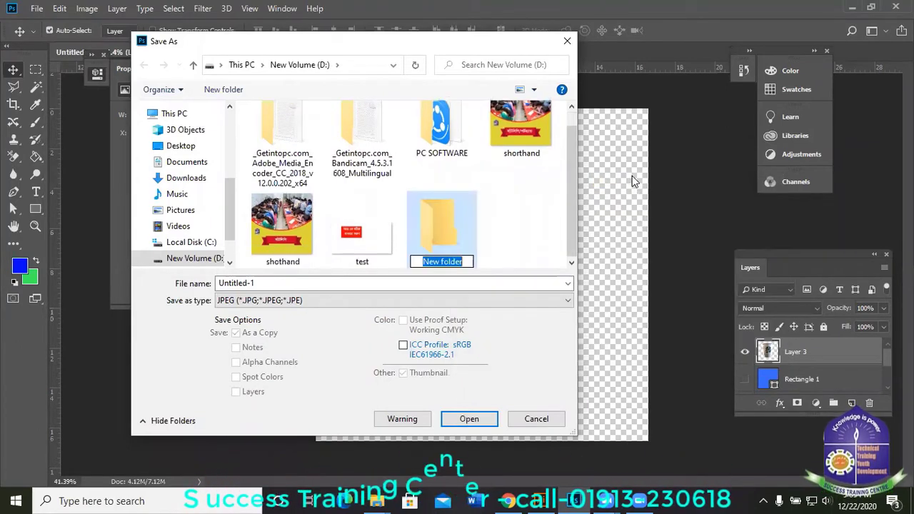
{"action": "type", "text": "Graphic"}
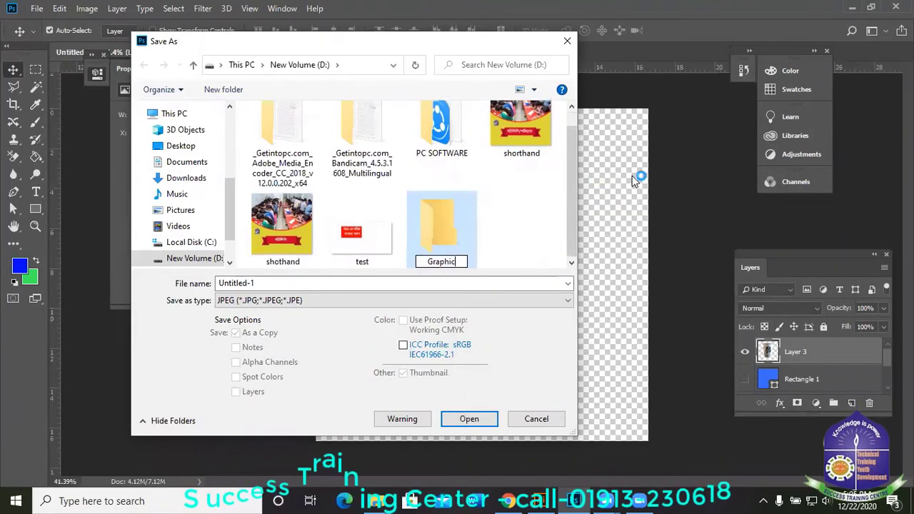
{"action": "type", "text": "s Onli"}
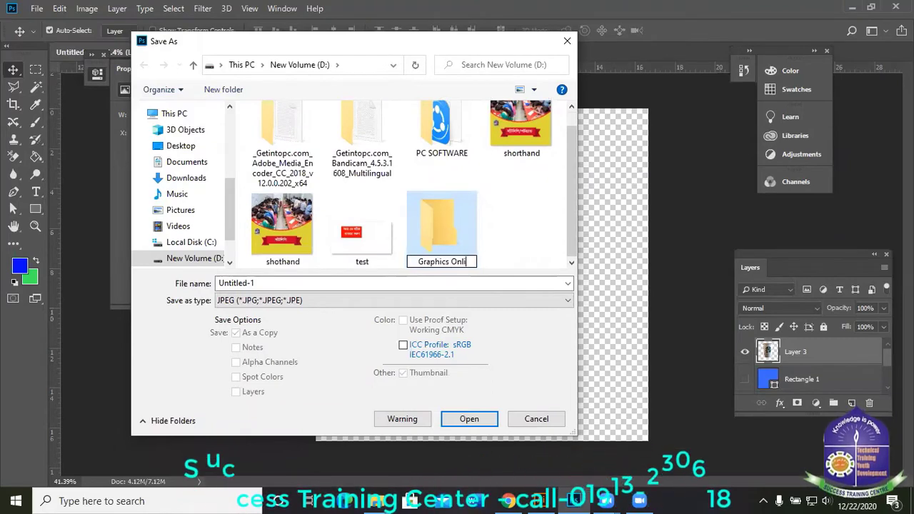
{"action": "type", "text": "ne class"}
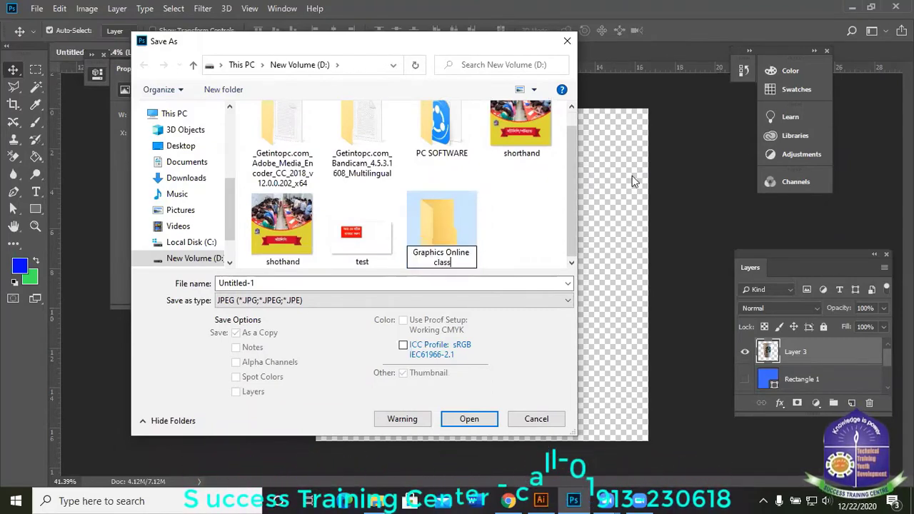
{"action": "key", "text": "Return"}
- Save the JPEG as Untitled-1 inside the new folder with quality 8 (High) and the Baseline ("Standard") format
{"action": "key", "text": "Return"}
{"action": "left_click", "coordinate": [471, 420]}
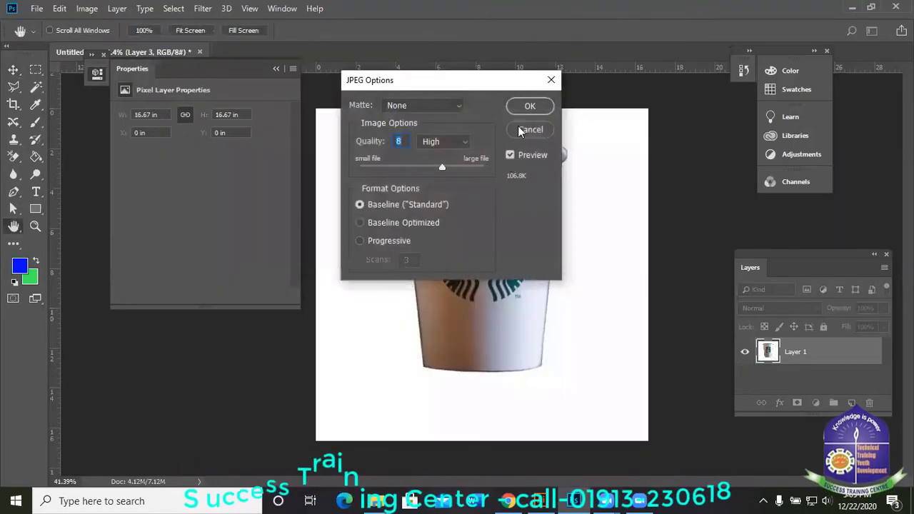
{"action": "left_click", "coordinate": [529, 107]}
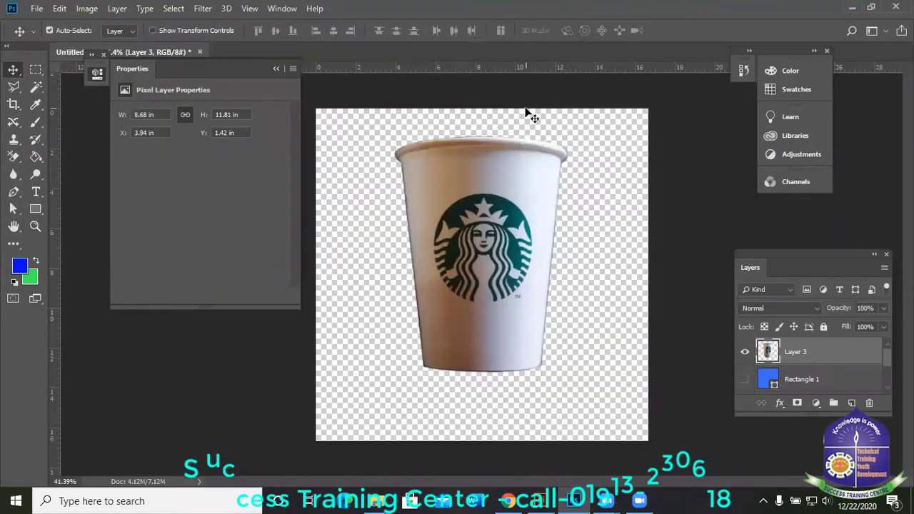
- Switch to File Explorer and view the Untitled-1 JPEG in the Graphics Online class folder on drive D to check its background
{"action": "left_click", "coordinate": [856, 6]}
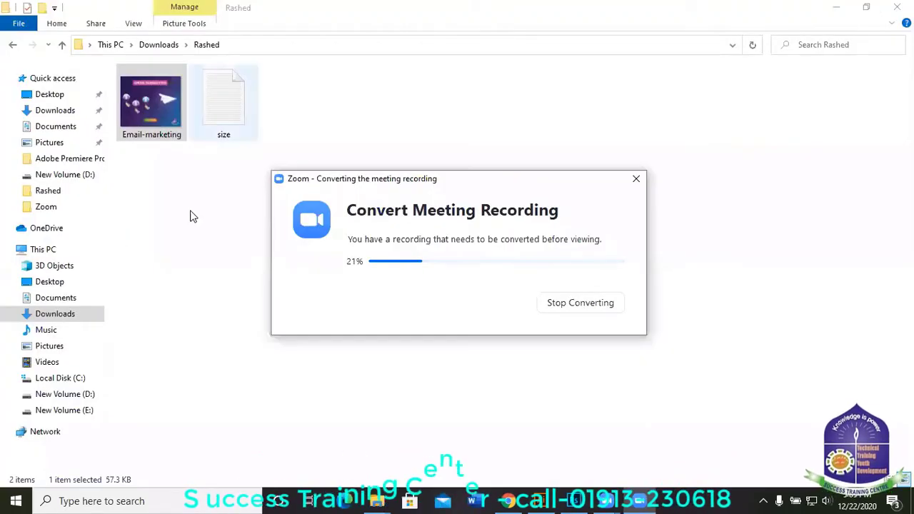
{"action": "left_click", "coordinate": [59, 397]}
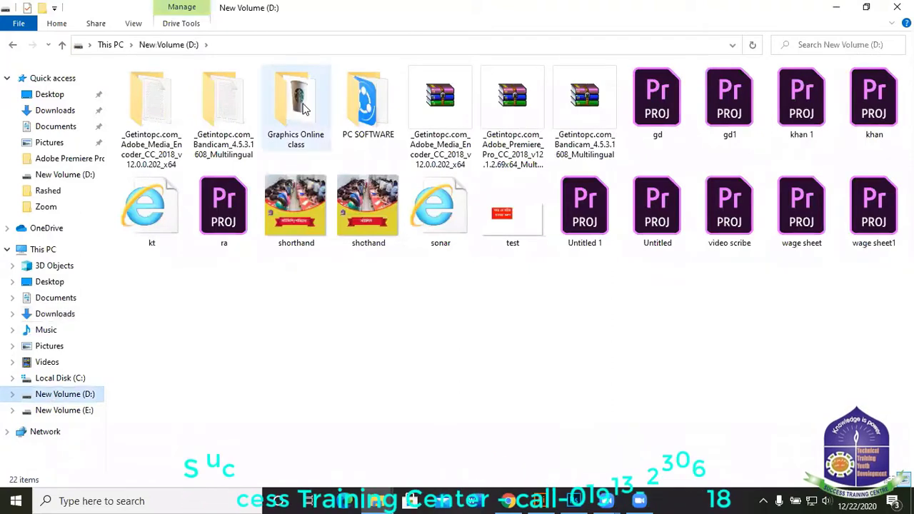
{"action": "double_click", "coordinate": [303, 108]}
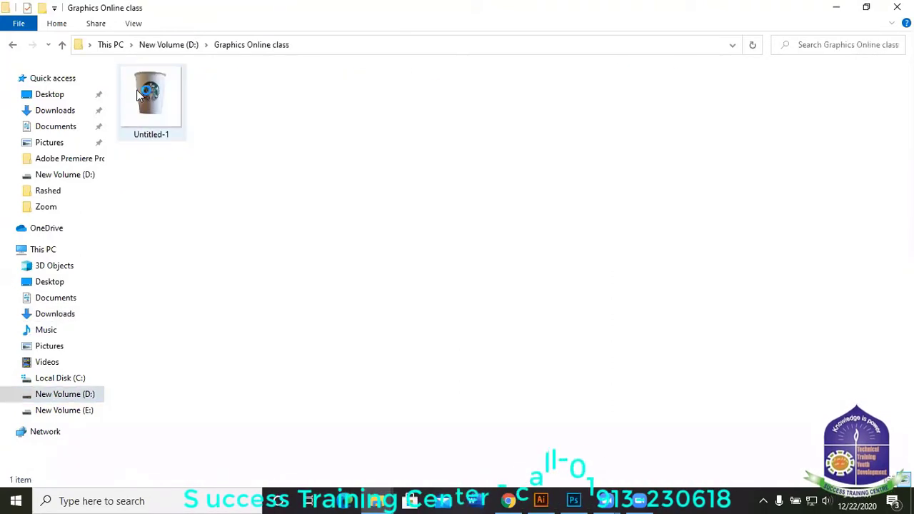
{"action": "left_click", "coordinate": [169, 95]}
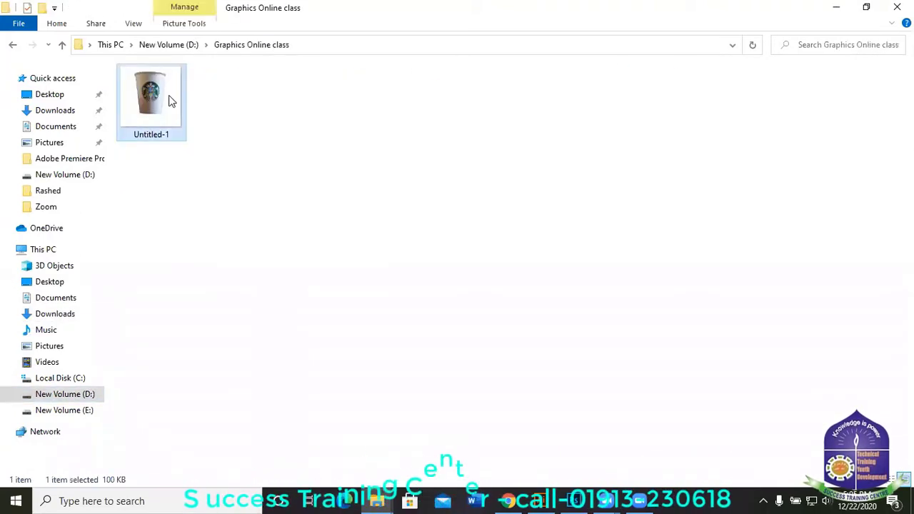
{"action": "key", "text": "Return"}
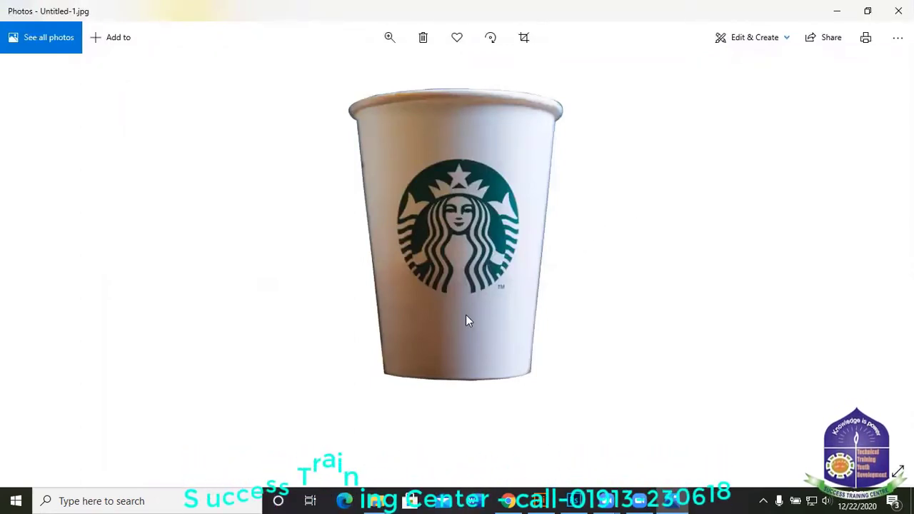
{"action": "left_click", "coordinate": [837, 10]}
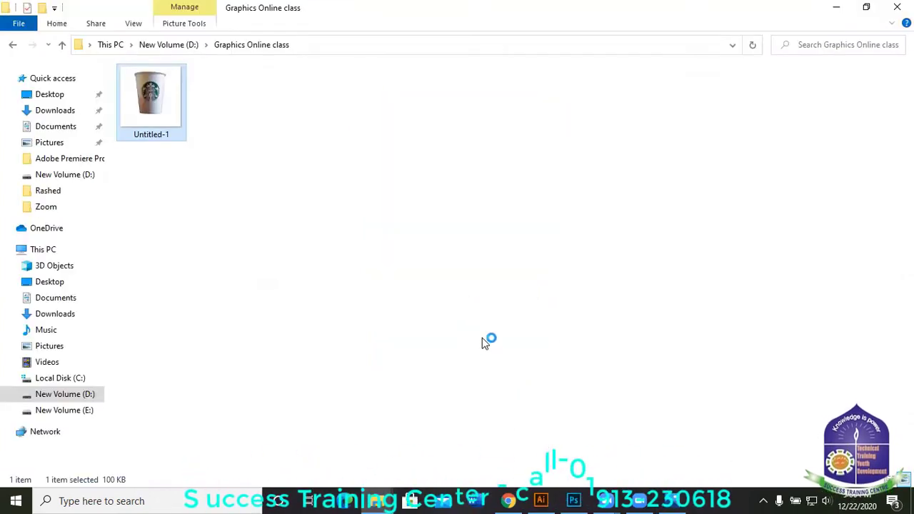
- Switch to Photoshop and save the cup on its transparent background as a PNG named Untitled-22 in the Graphics Online class folder
{"action": "mouse_move", "coordinate": [517, 501]}
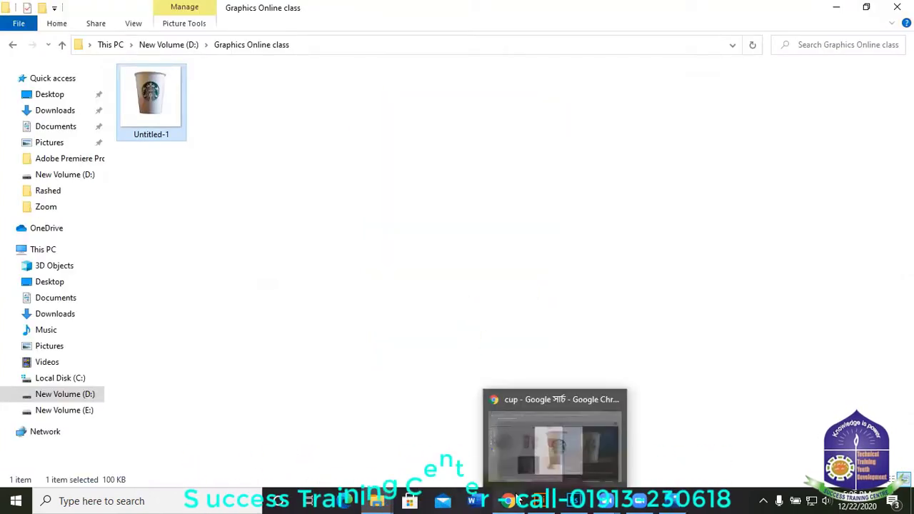
{"action": "left_click", "coordinate": [575, 501]}
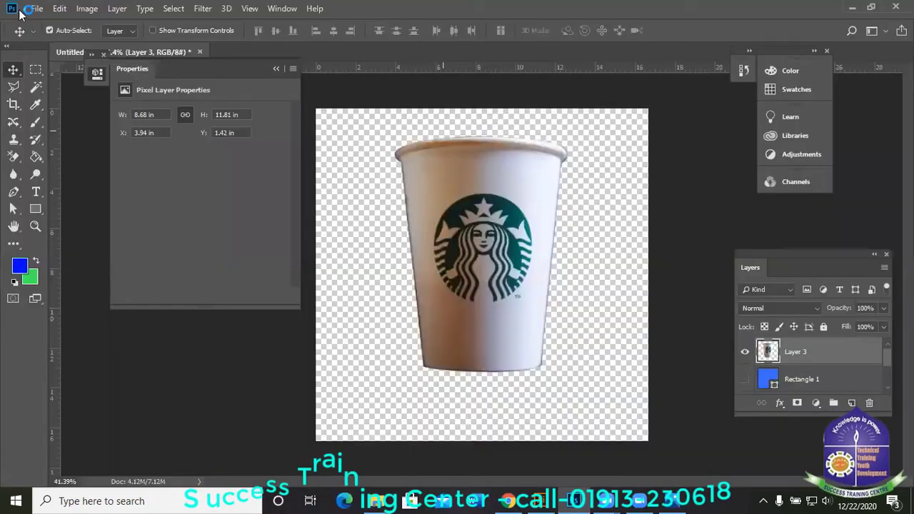
{"action": "left_click", "coordinate": [35, 9]}
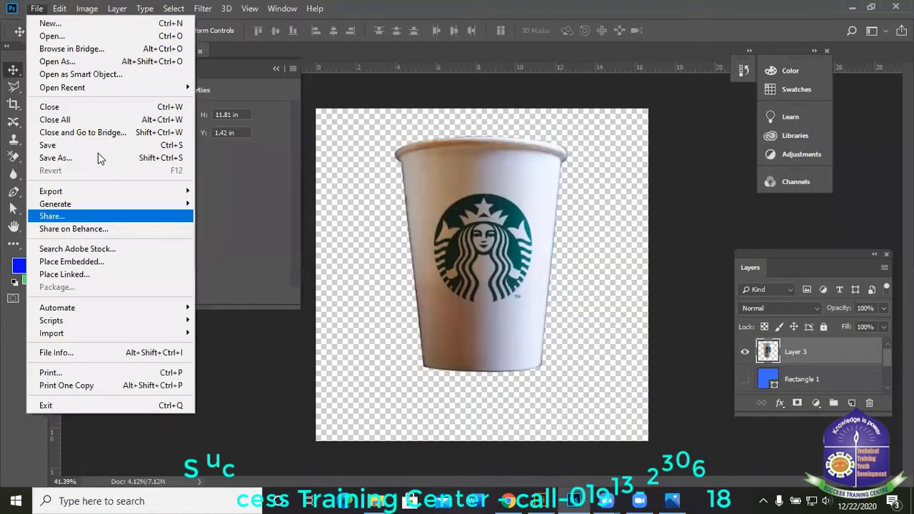
{"action": "left_click", "coordinate": [98, 155]}
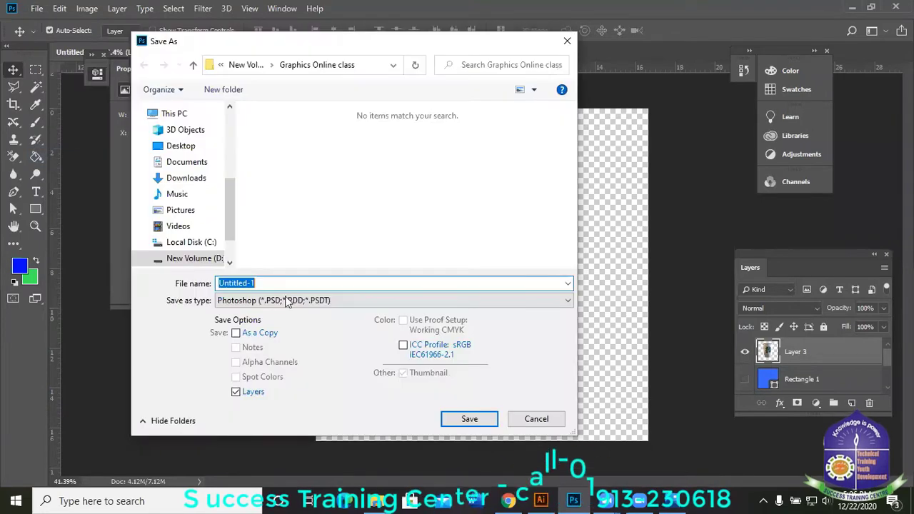
{"action": "left_click", "coordinate": [285, 299]}
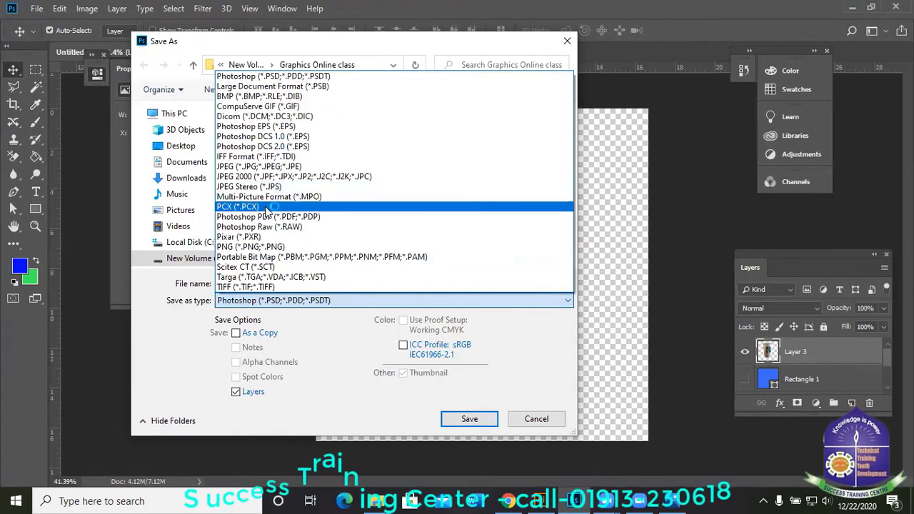
{"action": "left_click", "coordinate": [244, 248]}
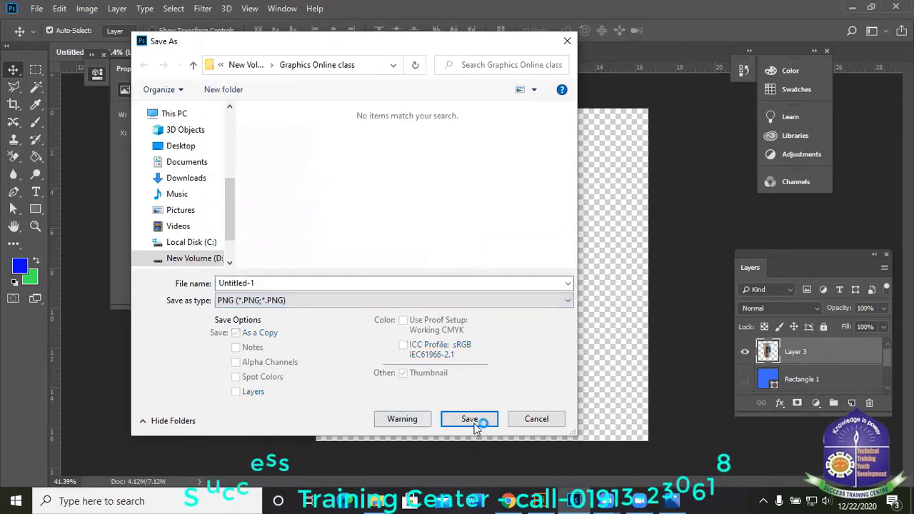
{"action": "double_click", "coordinate": [281, 279]}
{"action": "type", "text": "22"}
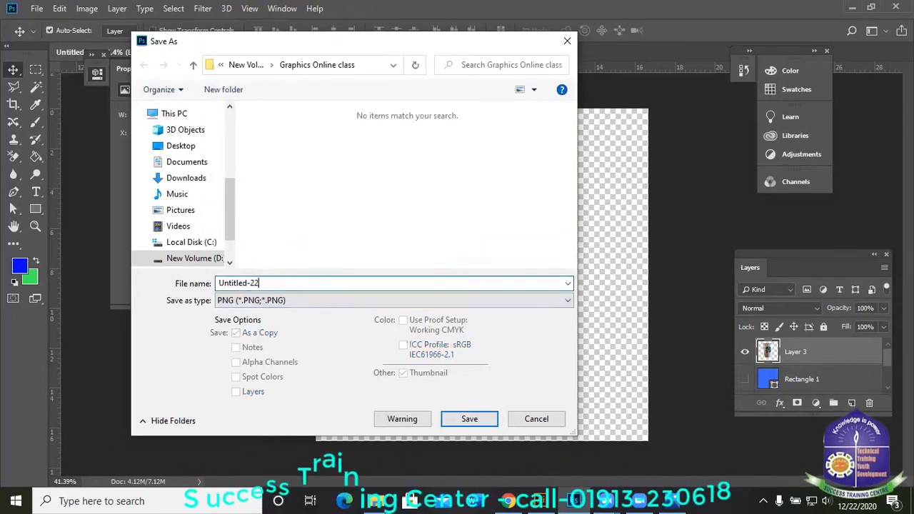
{"action": "left_click", "coordinate": [468, 421]}
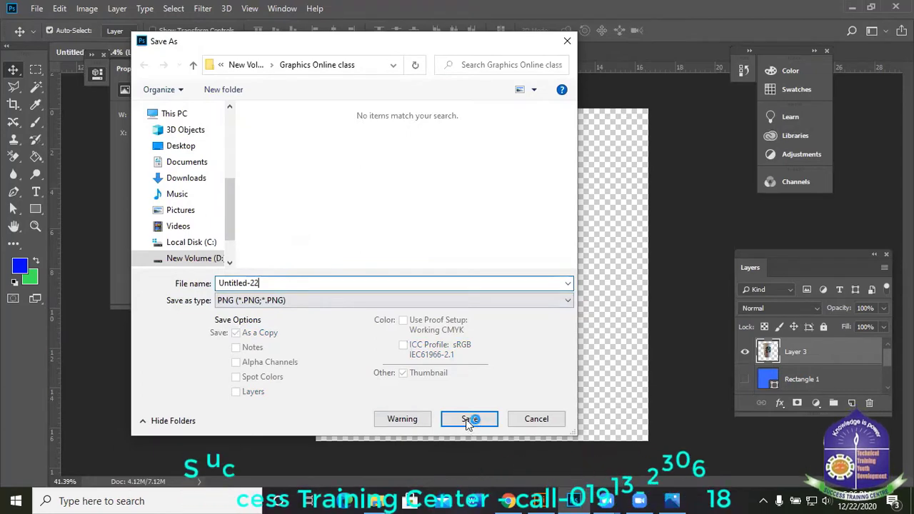
{"action": "left_click", "coordinate": [543, 140]}
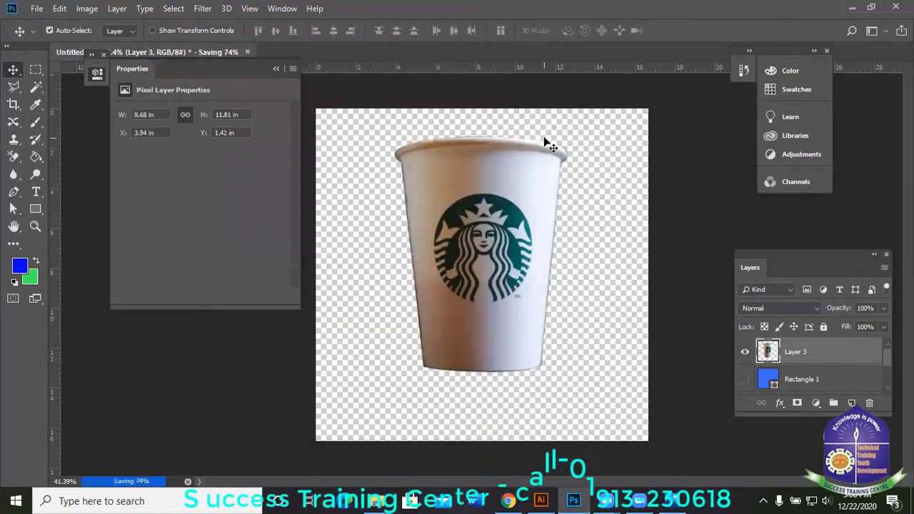
- Return to File Explorer and view Untitled-22.png, comparing its background with the Untitled-1 JPEG
{"action": "left_click", "coordinate": [853, 7]}
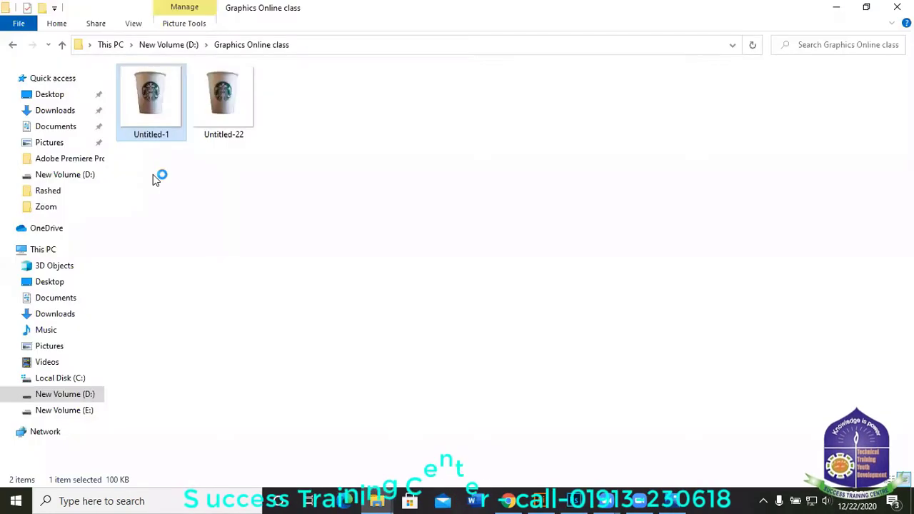
{"action": "left_click", "coordinate": [234, 89]}
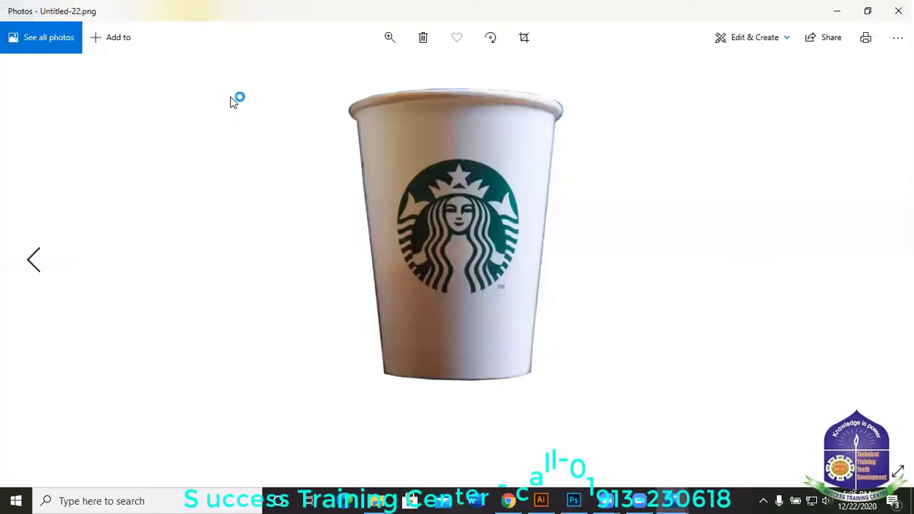
{"action": "key", "text": "Left"}
{"action": "key", "text": "Right"}
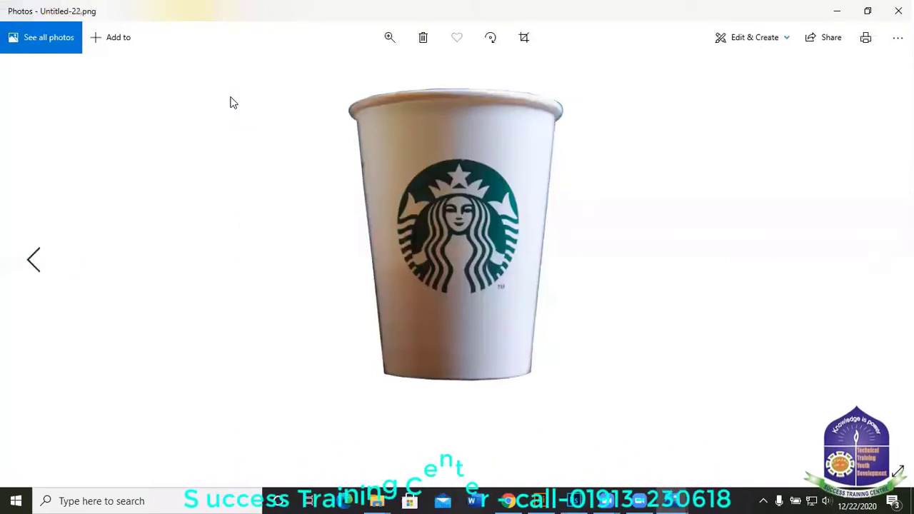
{"action": "key", "text": "Left"}
{"action": "key", "text": "Right"}
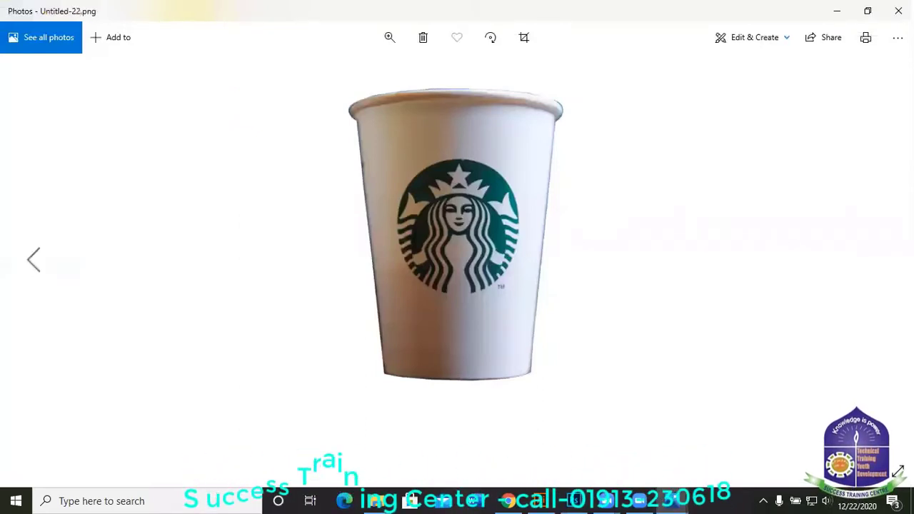
{"action": "key", "text": "alt+F4"}
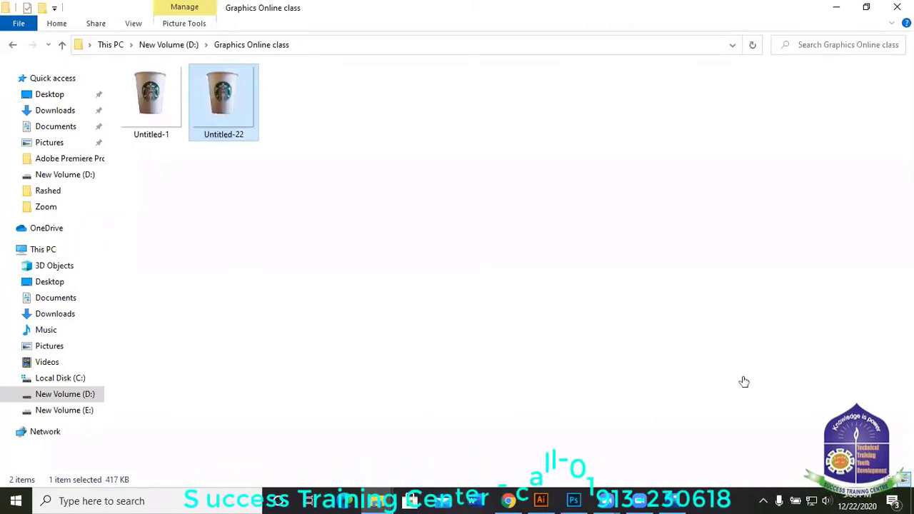
- In Photoshop, show the blue Rectangle 1 layer and save the image as JPEG over Untitled-1 in the Graphics Online class folder
{"action": "key", "text": "alt+Tab"}
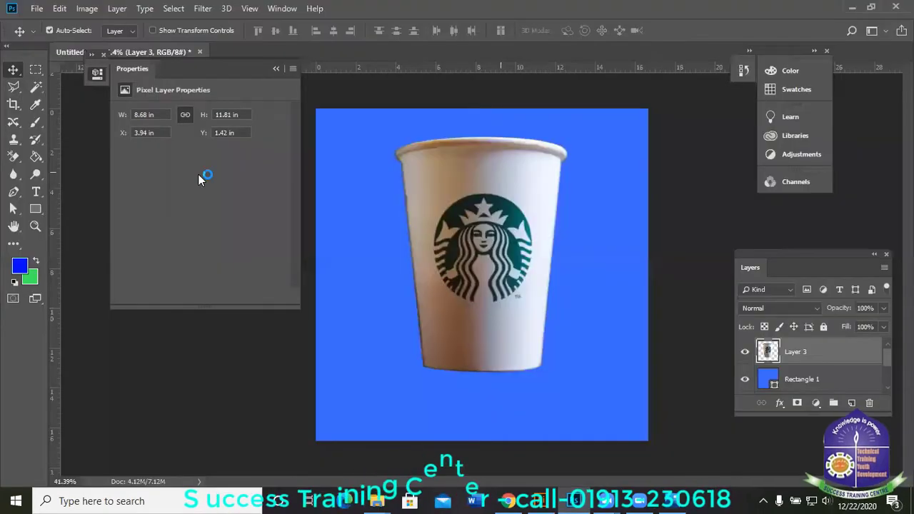
{"action": "left_click", "coordinate": [39, 10]}
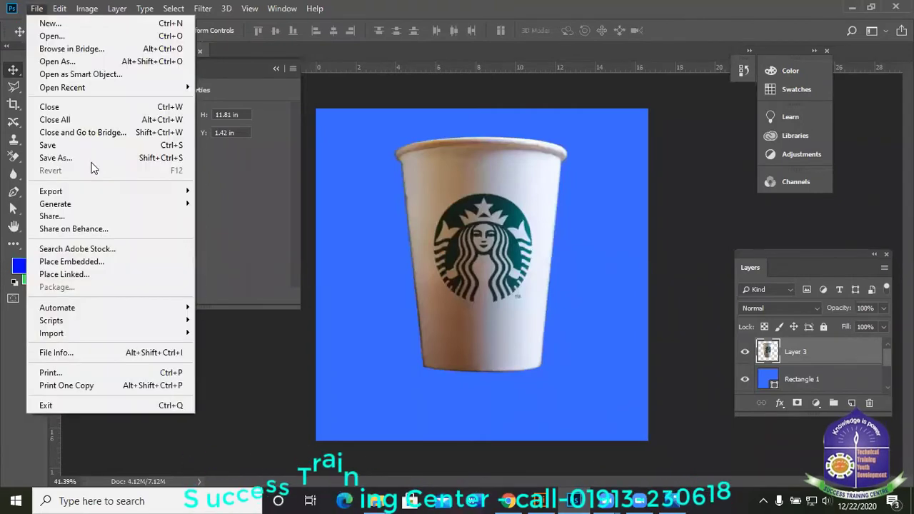
{"action": "left_click", "coordinate": [91, 159]}
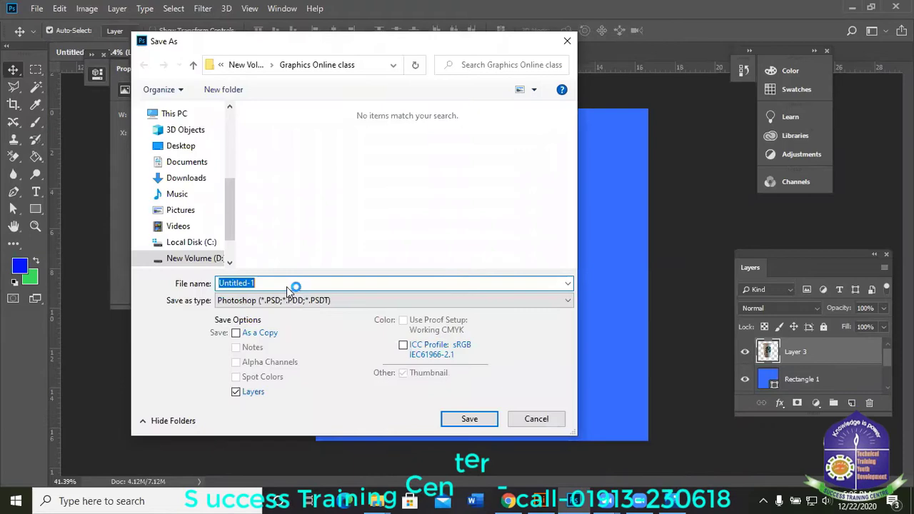
{"action": "left_click", "coordinate": [286, 298]}
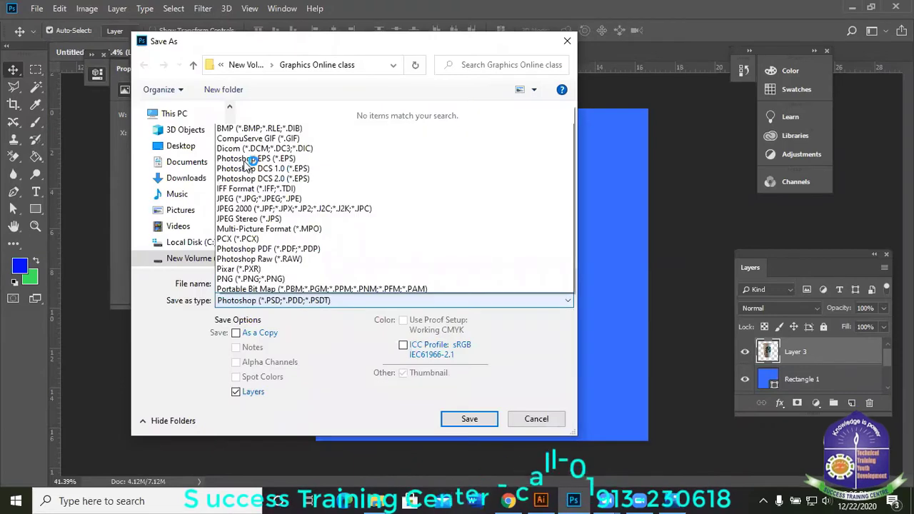
{"action": "left_click", "coordinate": [272, 165]}
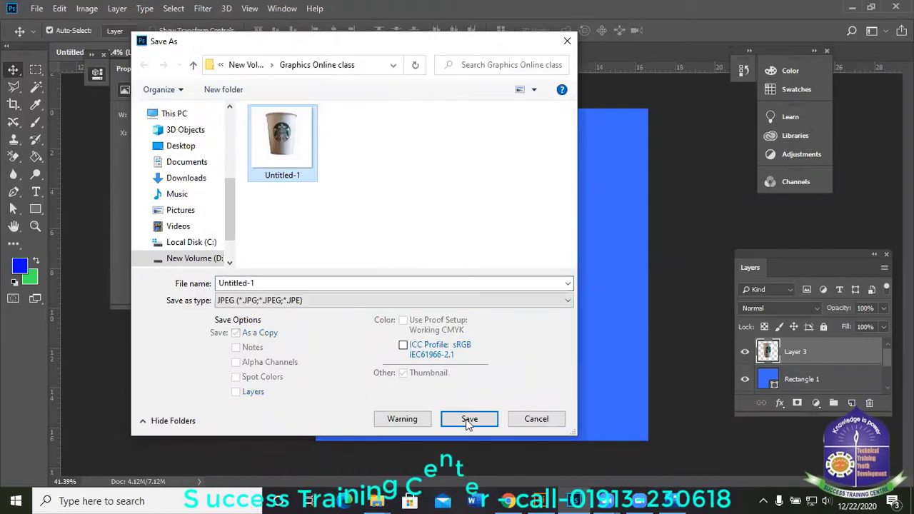
{"action": "key", "text": "Return"}
{"action": "left_click", "coordinate": [479, 246]}
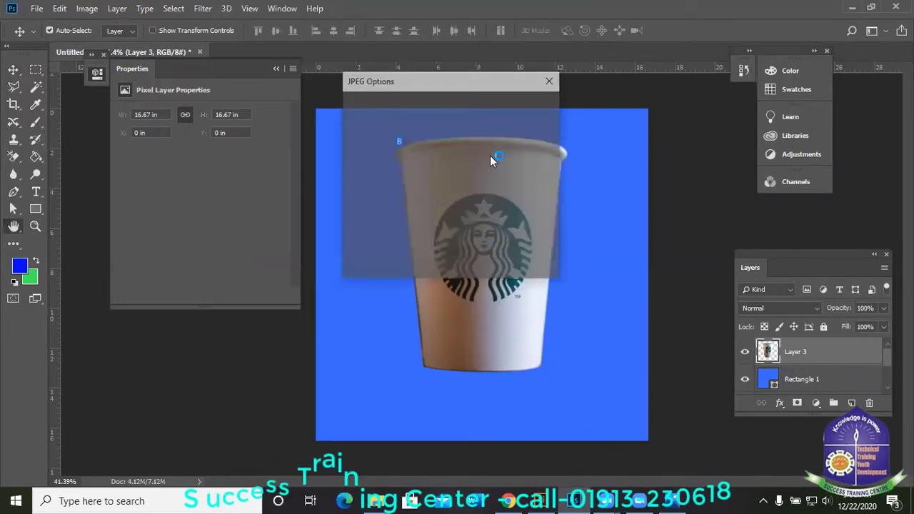
{"action": "key", "text": "Return"}
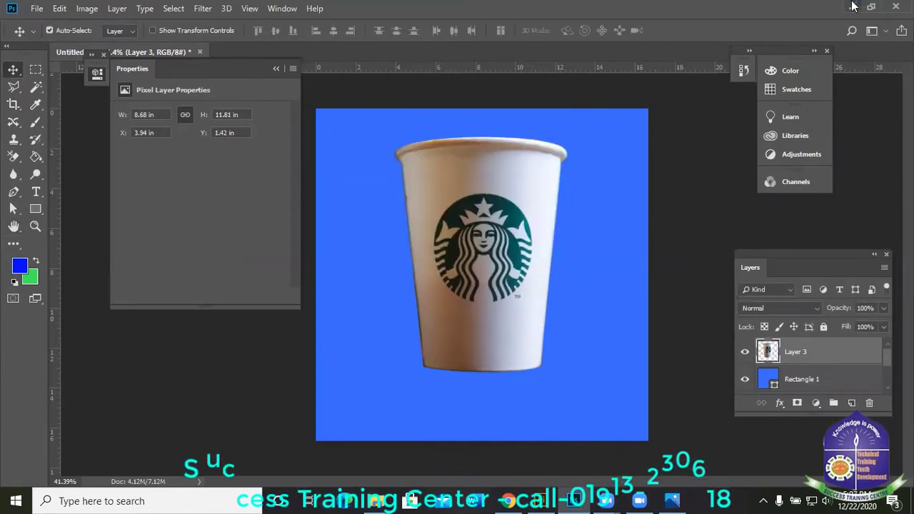
- Switch to File Explorer and compare the overwritten Untitled-1 JPEG with Untitled-22.png in the image viewer
{"action": "left_click", "coordinate": [852, 7]}
{"action": "double_click", "coordinate": [147, 91]}
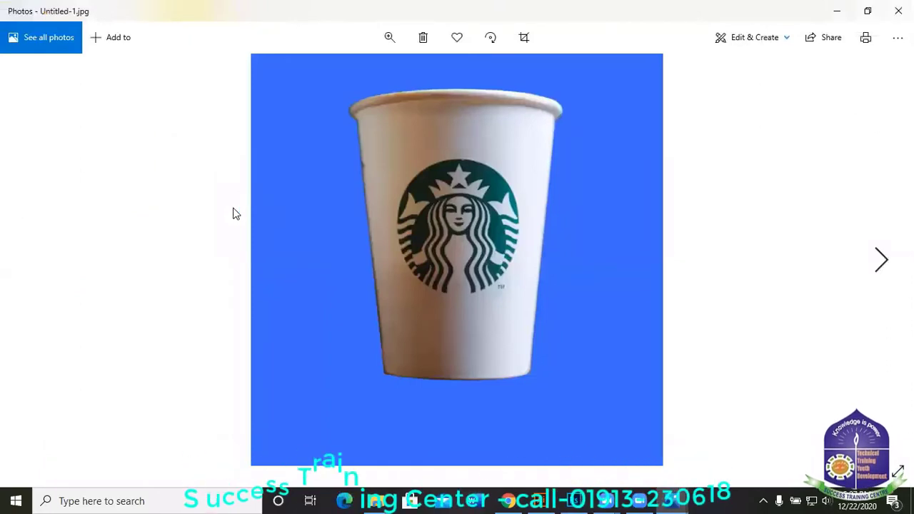
{"action": "key", "text": "Right"}
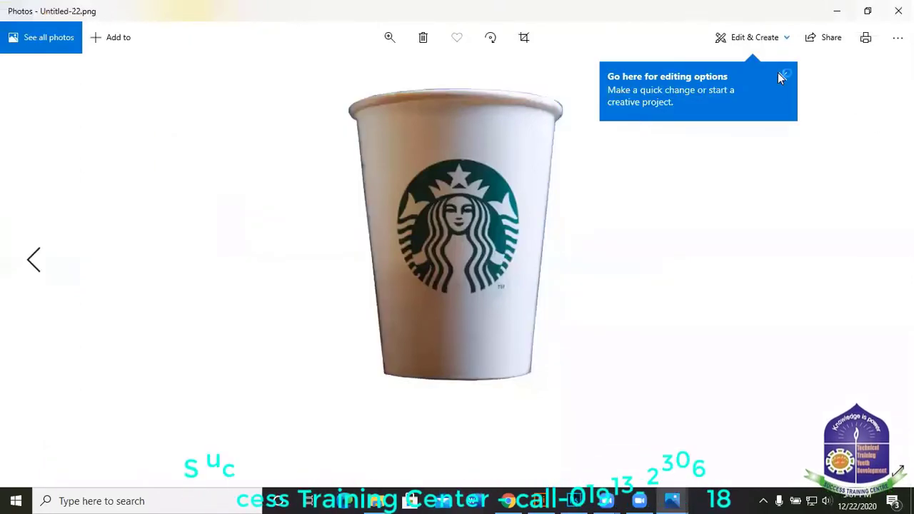
{"action": "left_click", "coordinate": [898, 11]}
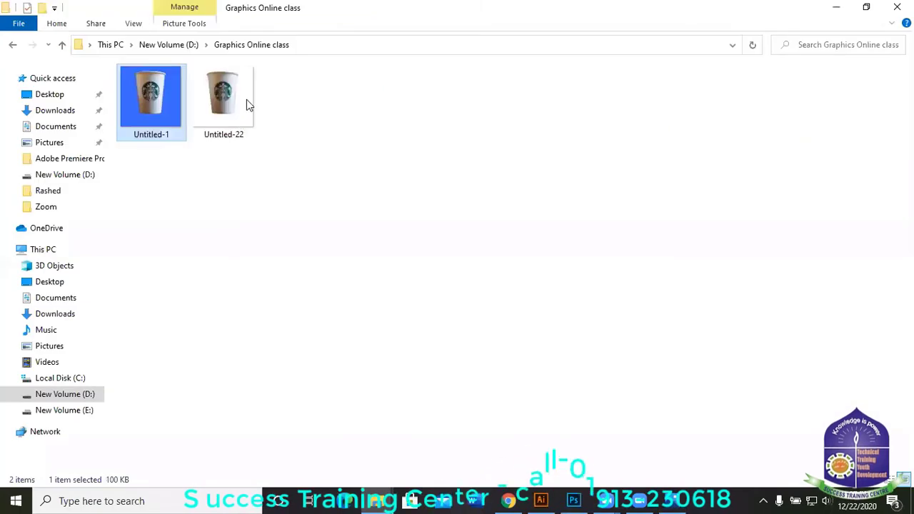
{"action": "left_click", "coordinate": [243, 115]}
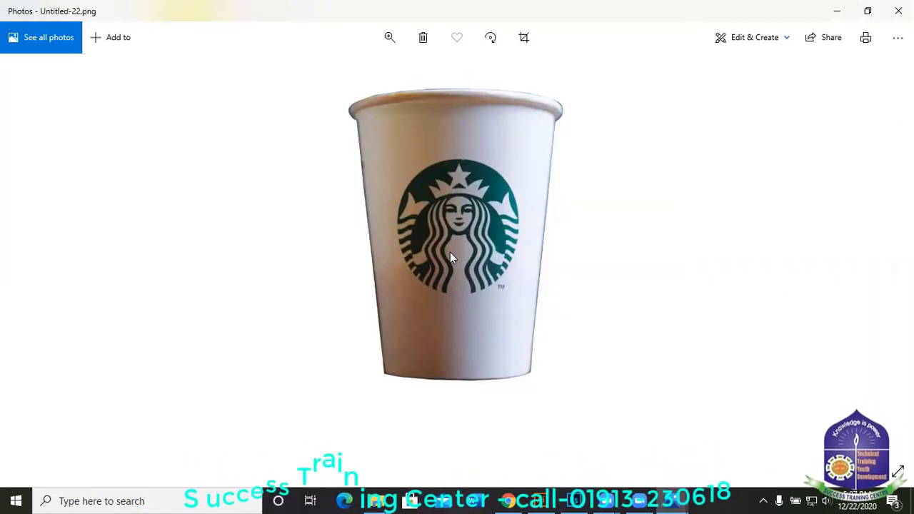
{"action": "key", "text": "Left"}
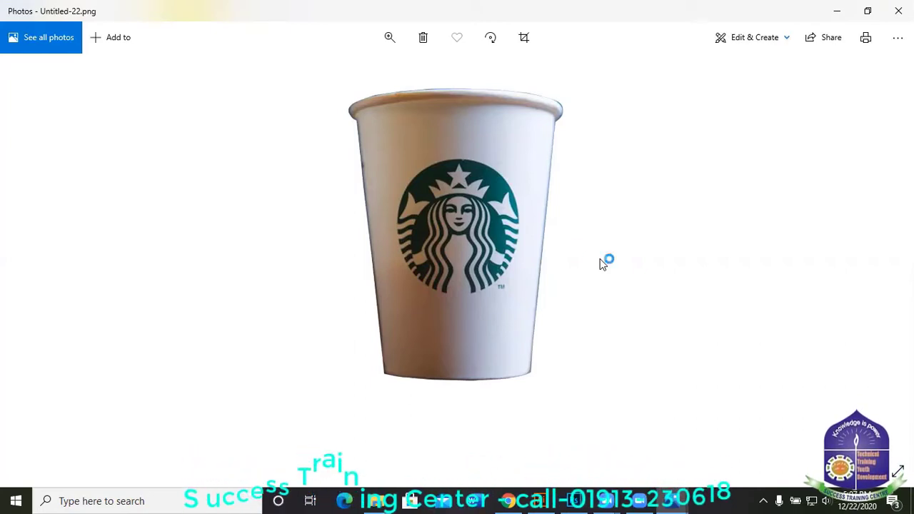
{"action": "key", "text": "Left"}
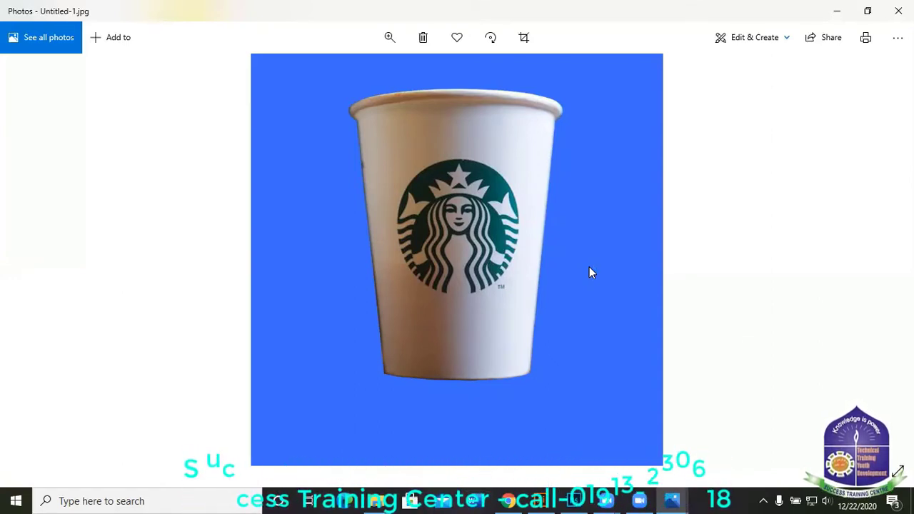
{"action": "left_click", "coordinate": [838, 10]}
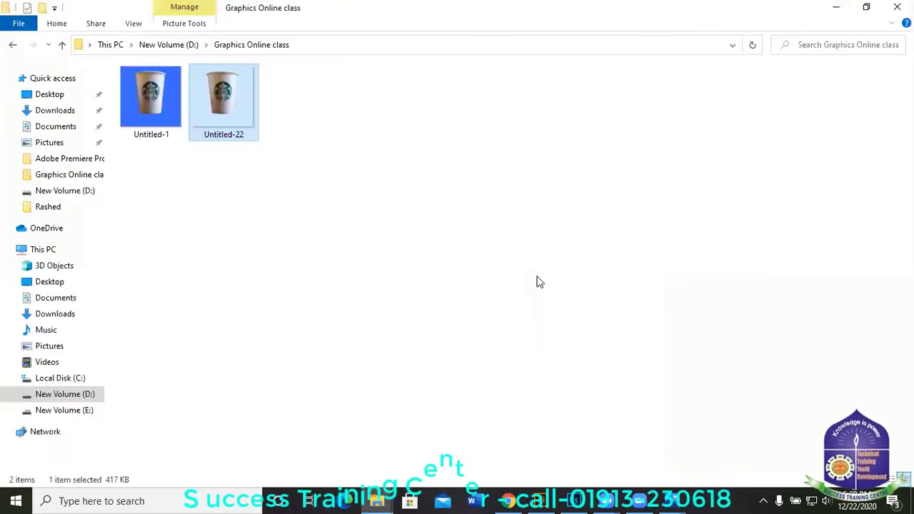
{"action": "left_click", "coordinate": [281, 224]}
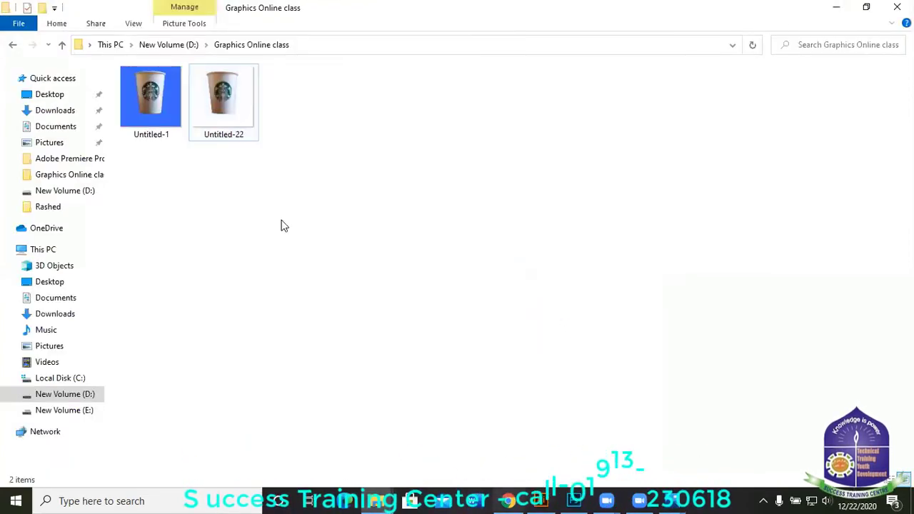
- Copy the "Knowledge is power" training centre logo image from last week's files in the Downloads folder
{"action": "left_click", "coordinate": [55, 111]}
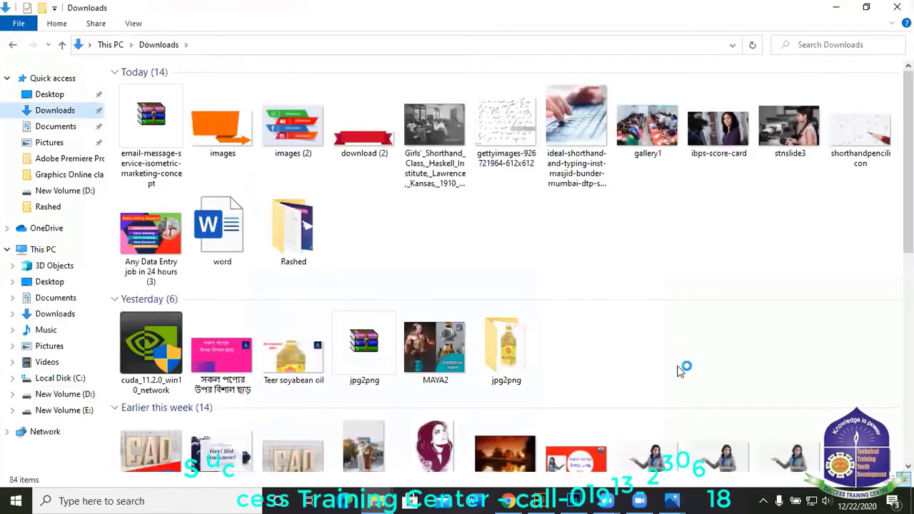
{"action": "scroll", "coordinate": [471, 337], "scroll_direction": "down", "scroll_amount": 1}
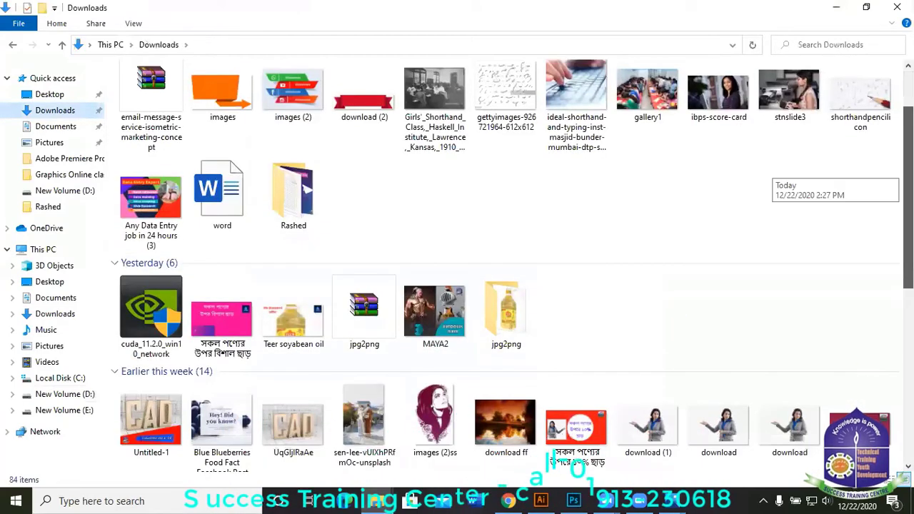
{"action": "scroll", "coordinate": [504, 348], "scroll_direction": "down", "scroll_amount": 4}
{"action": "left_click", "coordinate": [505, 350]}
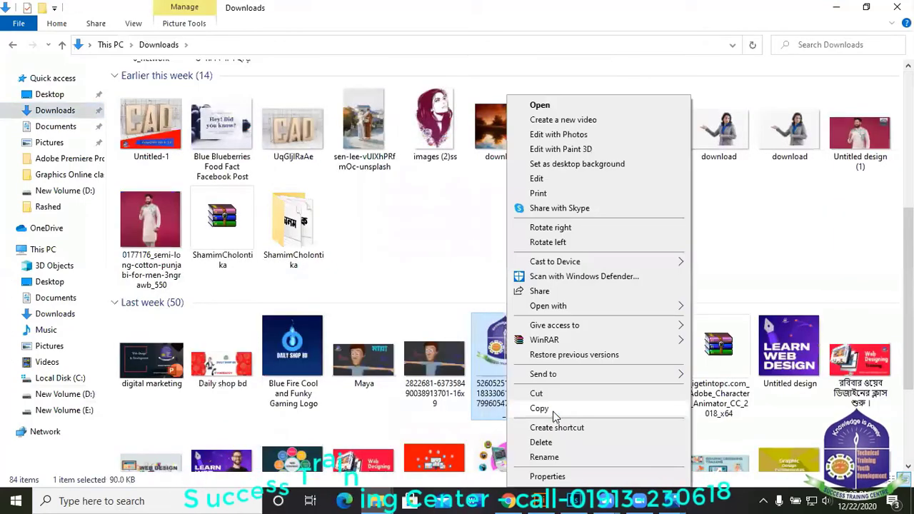
{"action": "left_click", "coordinate": [553, 412]}
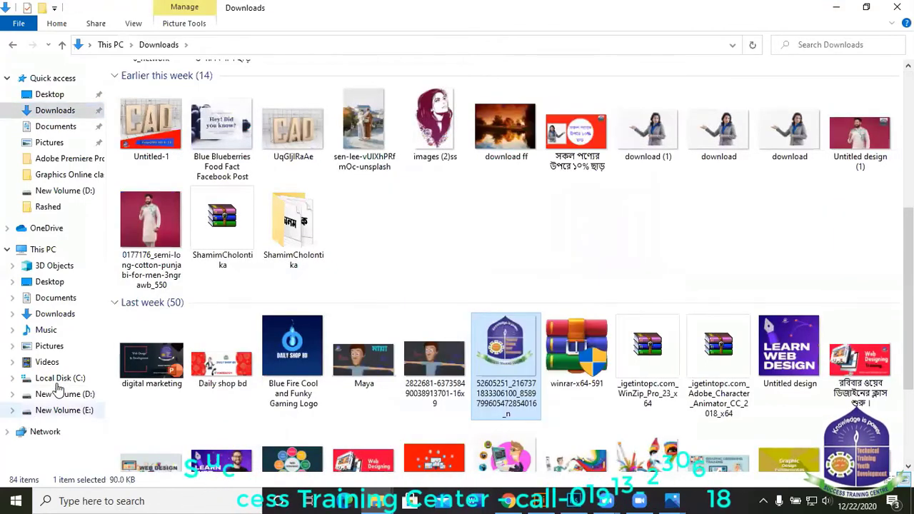
- Paste the copied logo image into the Graphics Online class folder on New Volume (D:)
{"action": "left_click", "coordinate": [63, 394]}
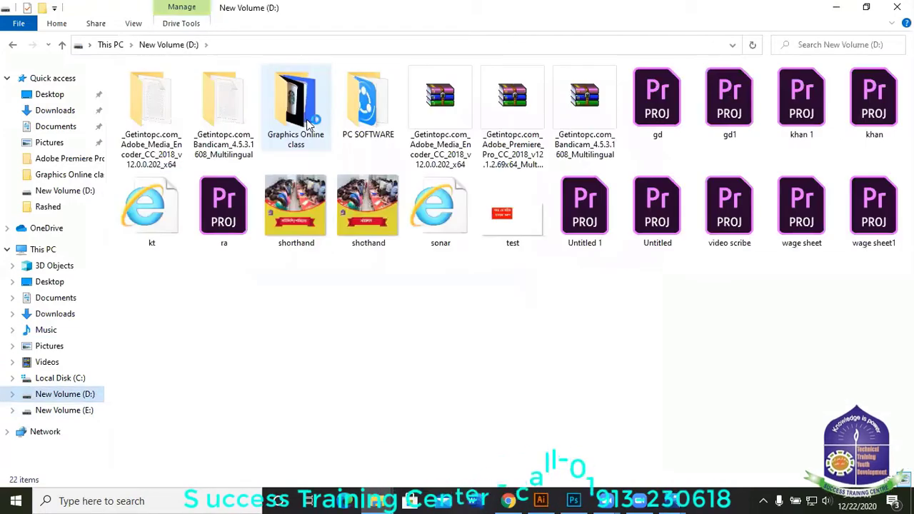
{"action": "double_click", "coordinate": [308, 125]}
{"action": "right_click", "coordinate": [362, 190]}
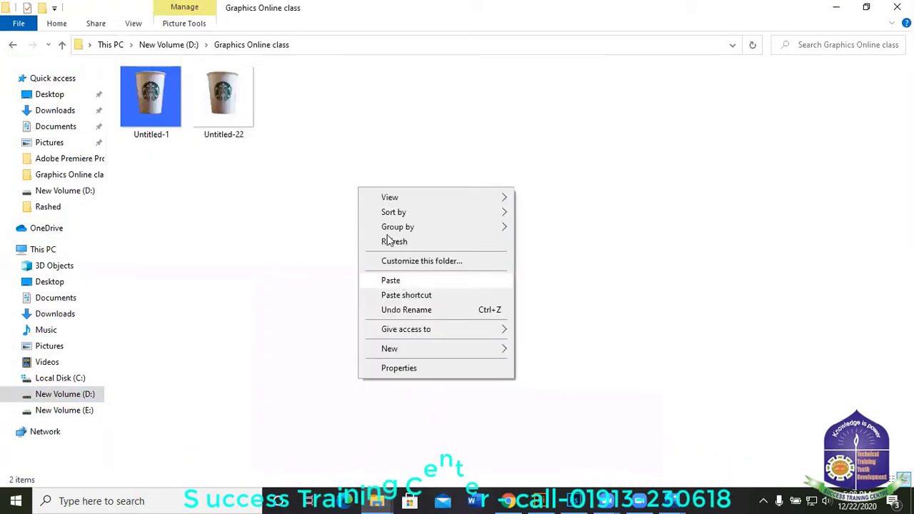
{"action": "left_click", "coordinate": [395, 281]}
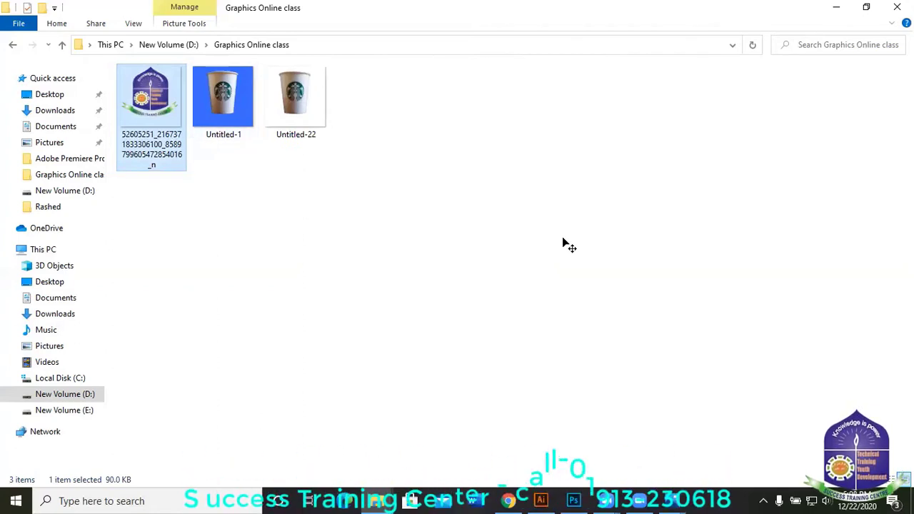
- Switch to Photoshop and hide the blue Rectangle 1 layer to examine the cup's transparent background, restoring the layer's visibility after the check
{"action": "key", "text": "alt+Tab"}
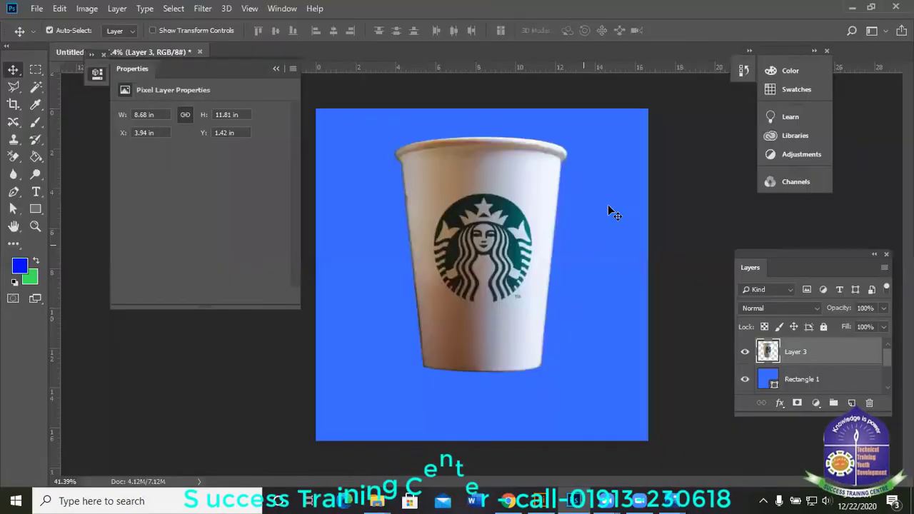
{"action": "left_click", "coordinate": [770, 386]}
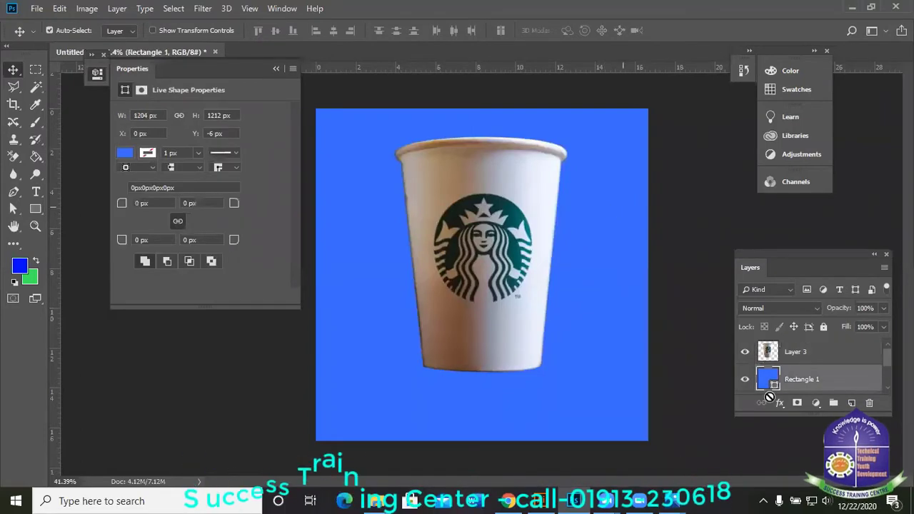
{"action": "key", "text": "ctrl+comma"}
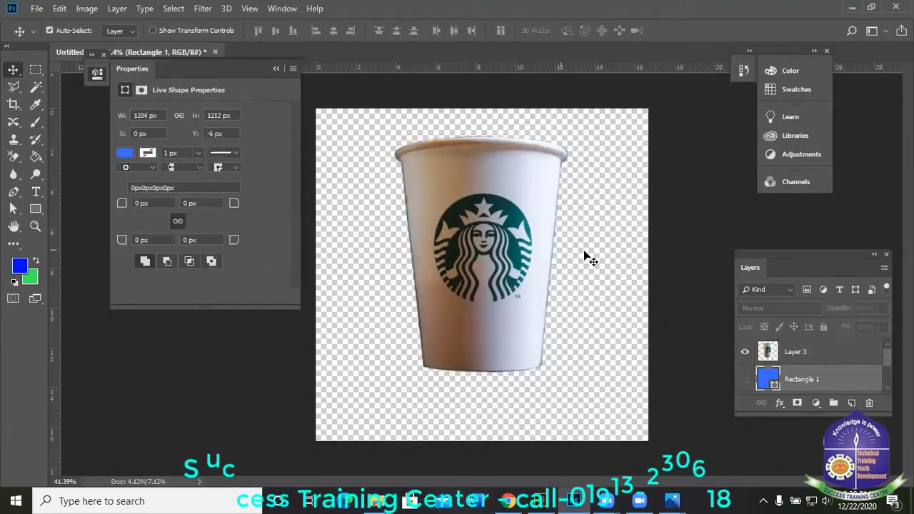
{"action": "left_click", "coordinate": [584, 252]}
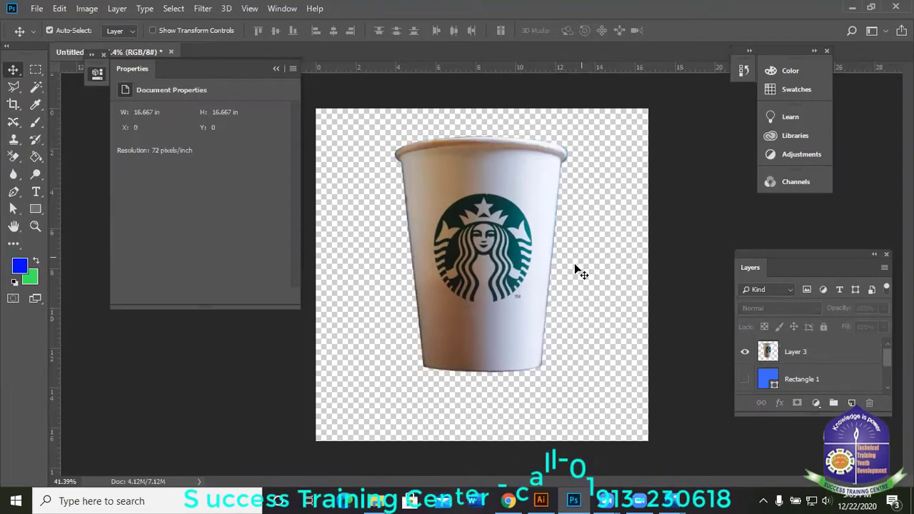
{"action": "scroll", "coordinate": [609, 323], "scroll_direction": "down", "scroll_amount": 1}
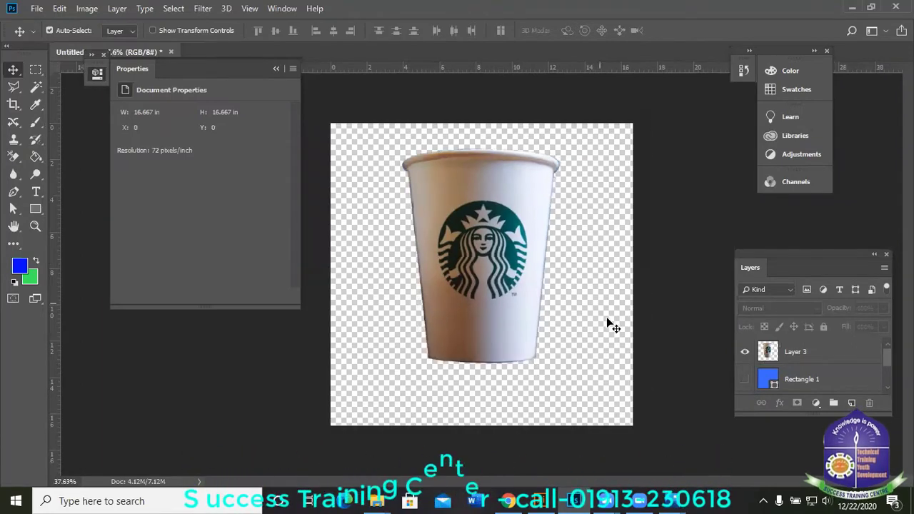
{"action": "scroll", "coordinate": [609, 322], "scroll_direction": "up", "scroll_amount": 2}
{"action": "scroll", "coordinate": [612, 367], "scroll_direction": "down", "scroll_amount": 1}
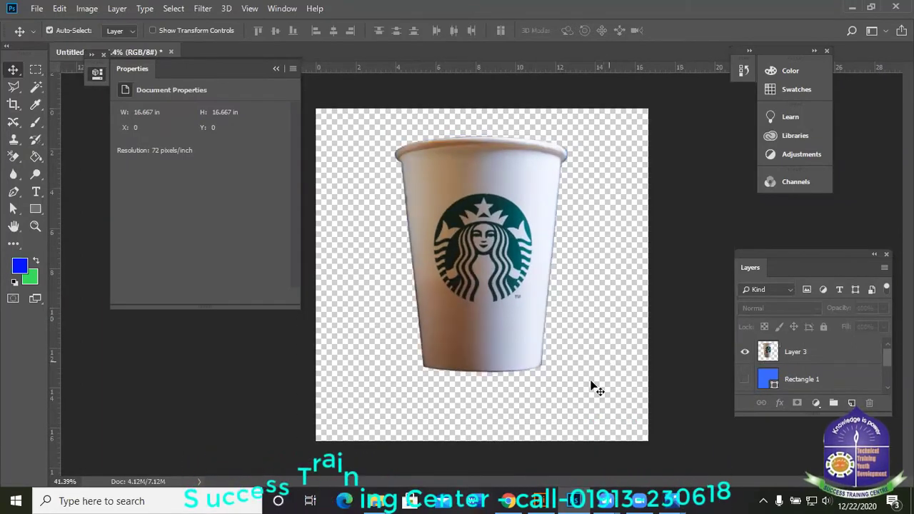
{"action": "scroll", "coordinate": [502, 189], "scroll_direction": "up", "scroll_amount": 1}
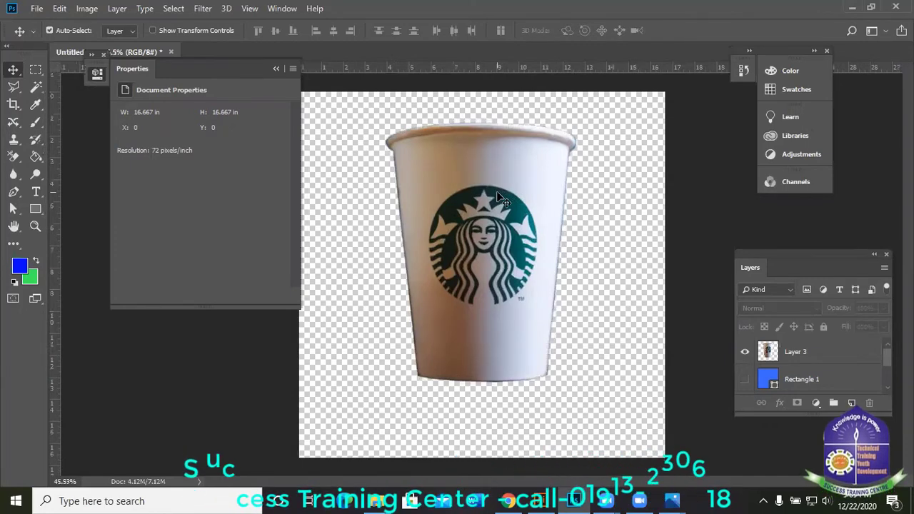
{"action": "left_click", "coordinate": [745, 380]}
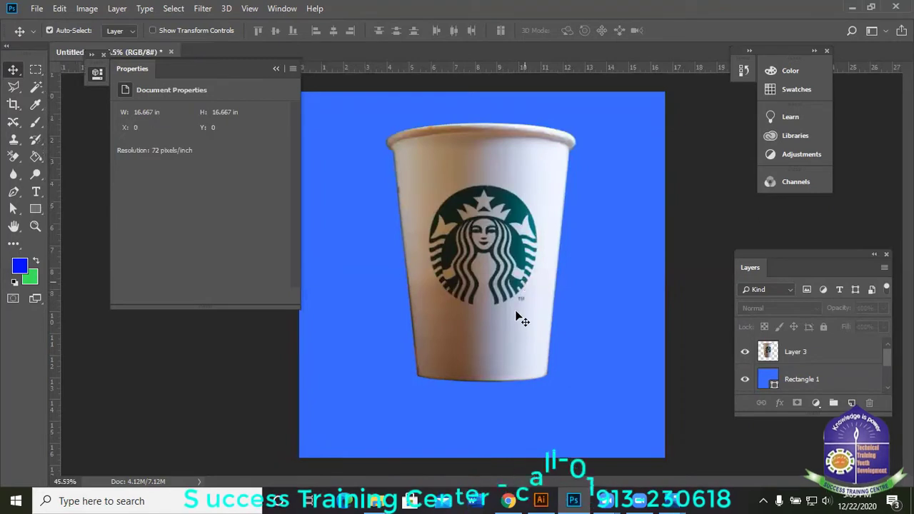
- Try to open the ideal-shorthand-and-typing keyboard image from the Downloads folder
{"action": "left_click", "coordinate": [37, 8]}
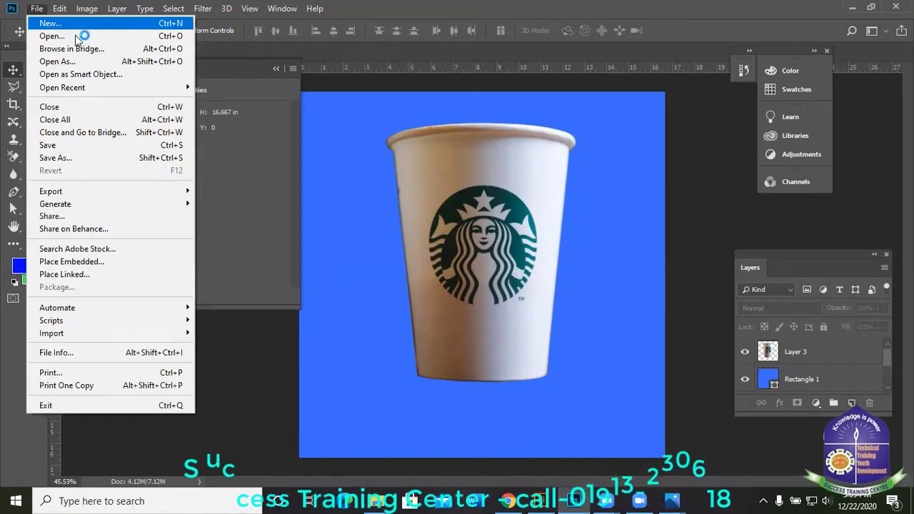
{"action": "left_click", "coordinate": [77, 27]}
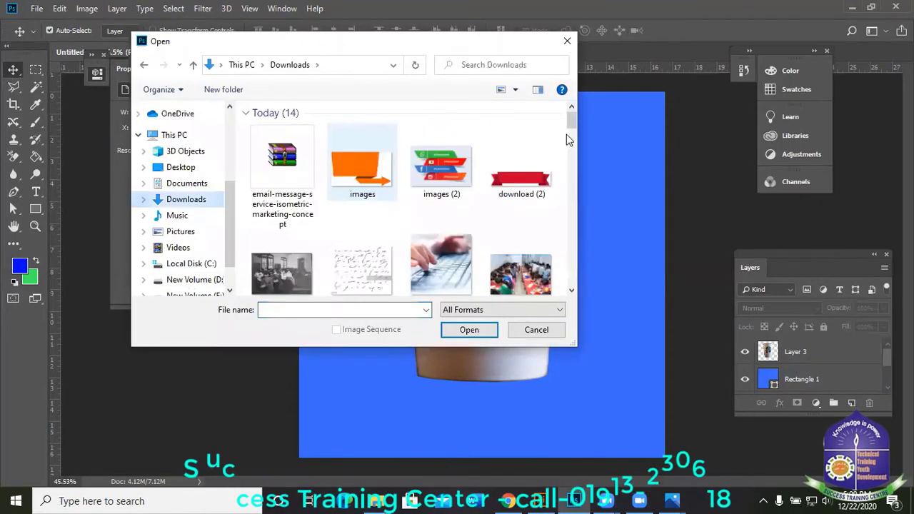
{"action": "scroll", "coordinate": [475, 204], "scroll_direction": "down", "scroll_amount": 1}
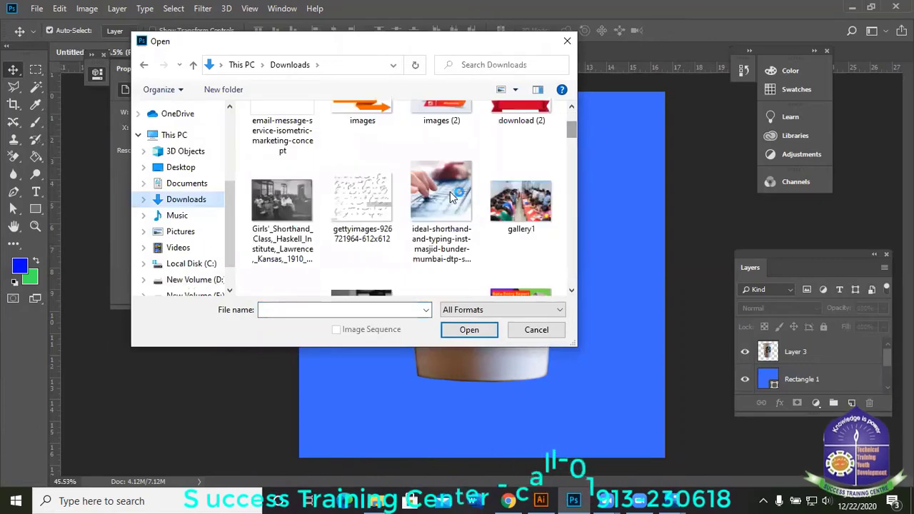
{"action": "left_click", "coordinate": [450, 192]}
{"action": "left_click", "coordinate": [491, 333]}
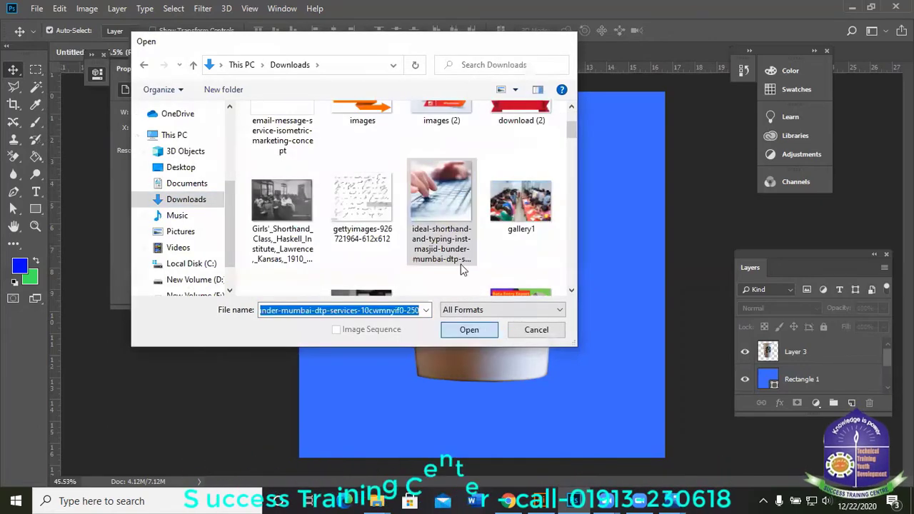
{"action": "key", "text": "Return"}
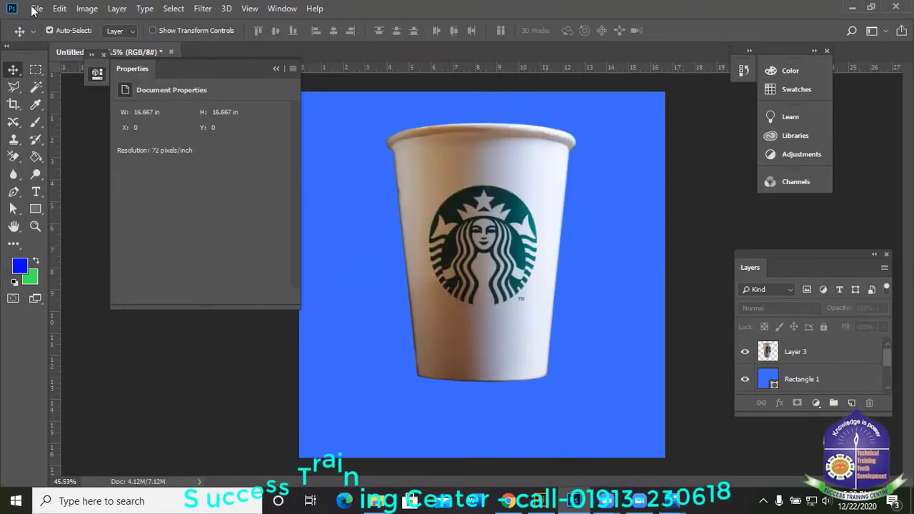
- Open the ibps-score-card photo from the Downloads folder as a separate document
{"action": "key", "text": "alt+f"}
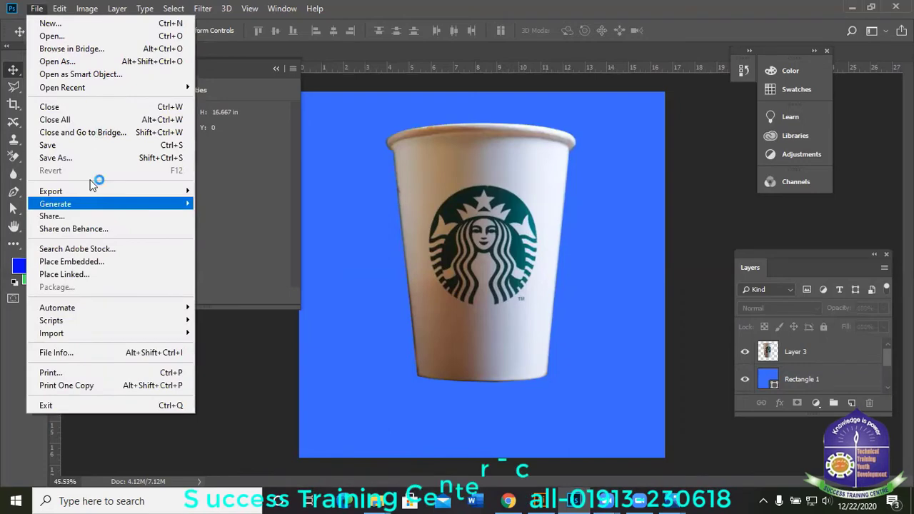
{"action": "left_click", "coordinate": [71, 38]}
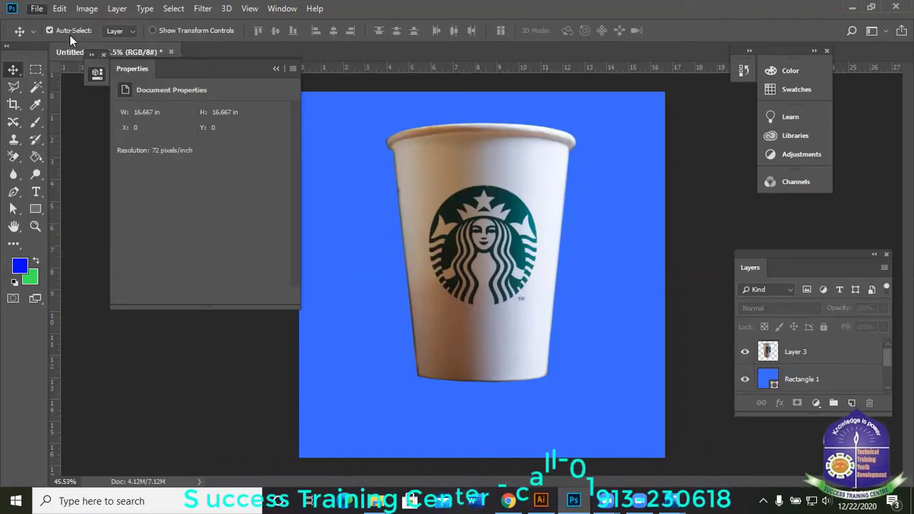
{"action": "scroll", "coordinate": [575, 137], "scroll_direction": "down", "scroll_amount": 3}
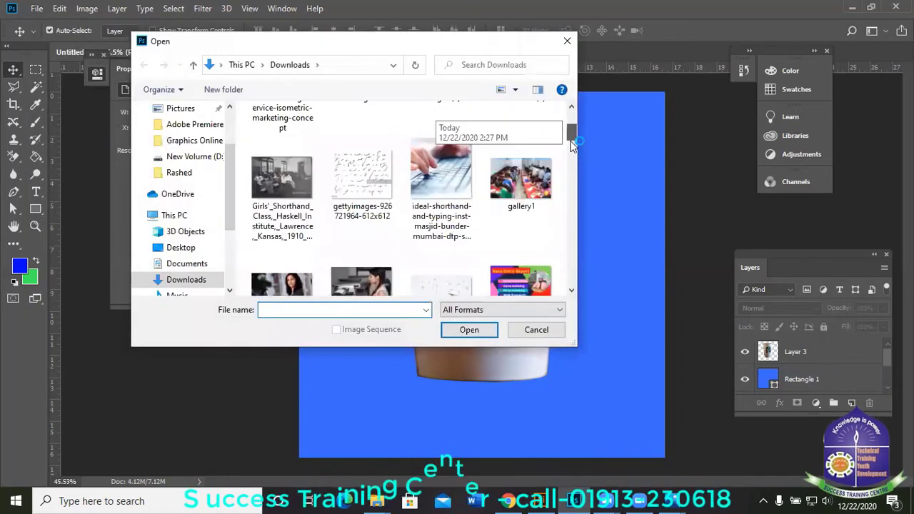
{"action": "scroll", "coordinate": [318, 171], "scroll_direction": "down", "scroll_amount": 3}
{"action": "left_click", "coordinate": [300, 143]}
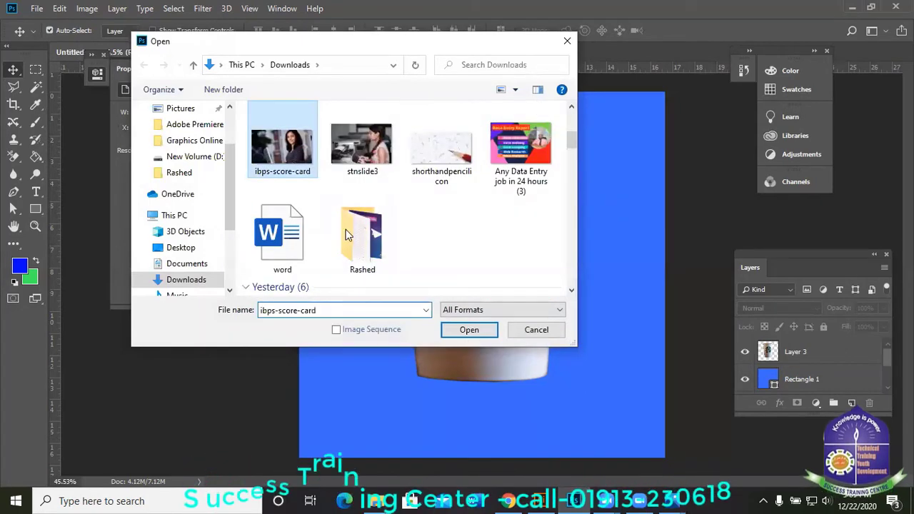
{"action": "double_click", "coordinate": [300, 140]}
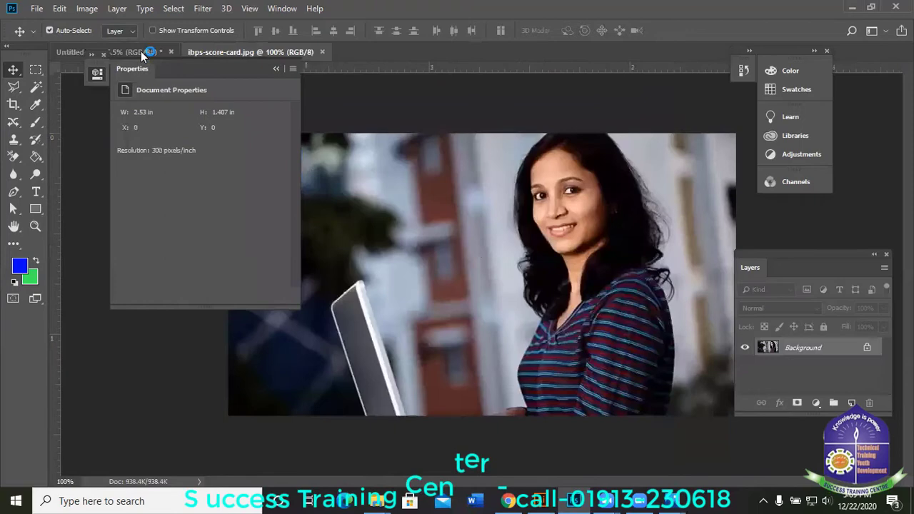
- Place the Untitled-1 JPEG from the Graphics Online class folder into the ibps-score-card photo, scaled down to about 2.64%
{"action": "left_click", "coordinate": [140, 51]}
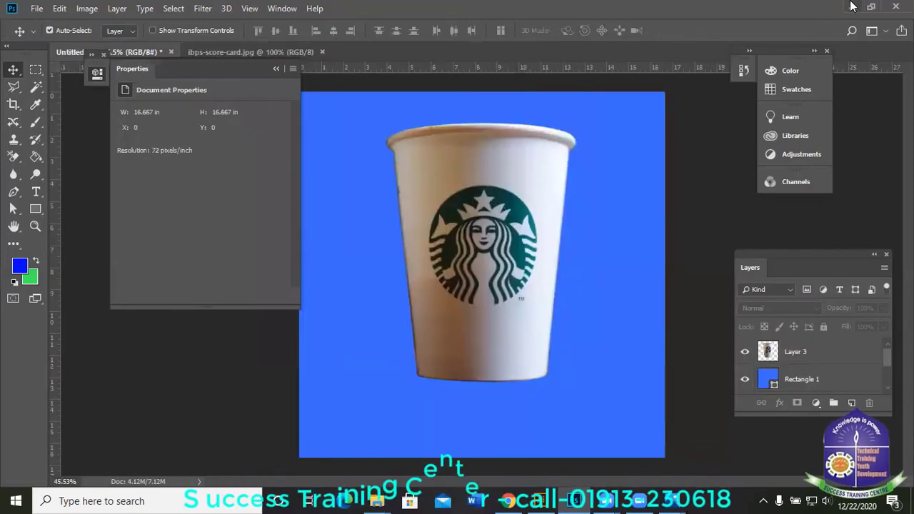
{"action": "left_click", "coordinate": [853, 7]}
{"action": "left_click", "coordinate": [236, 101]}
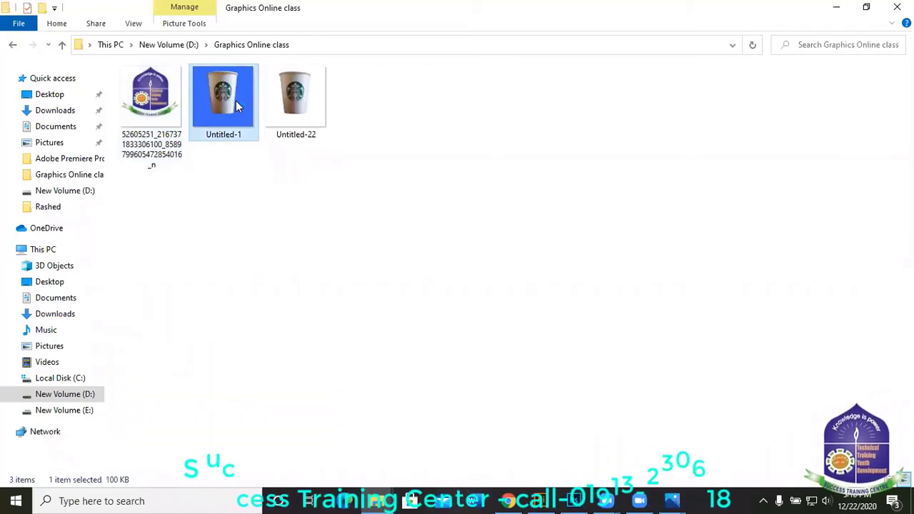
{"action": "double_click", "coordinate": [249, 136]}
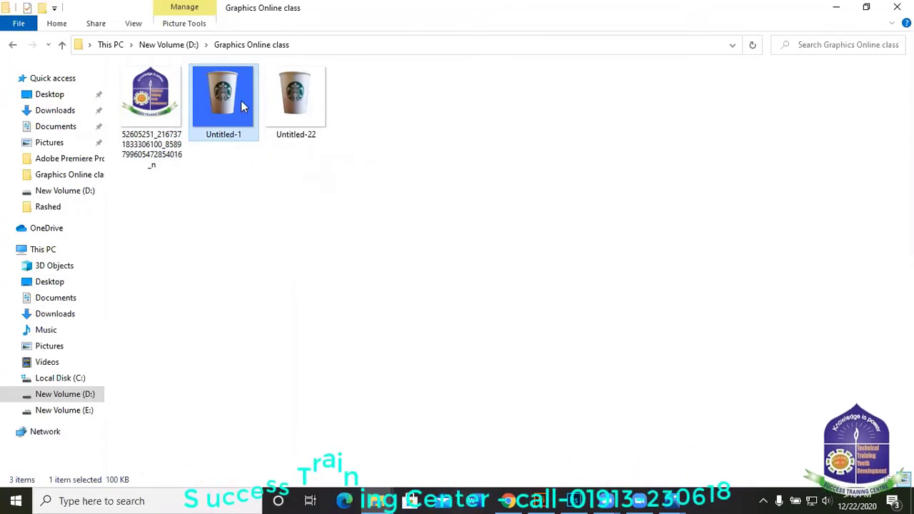
{"action": "left_click_drag", "start_coordinate": [572, 501], "coordinate": [515, 362]}
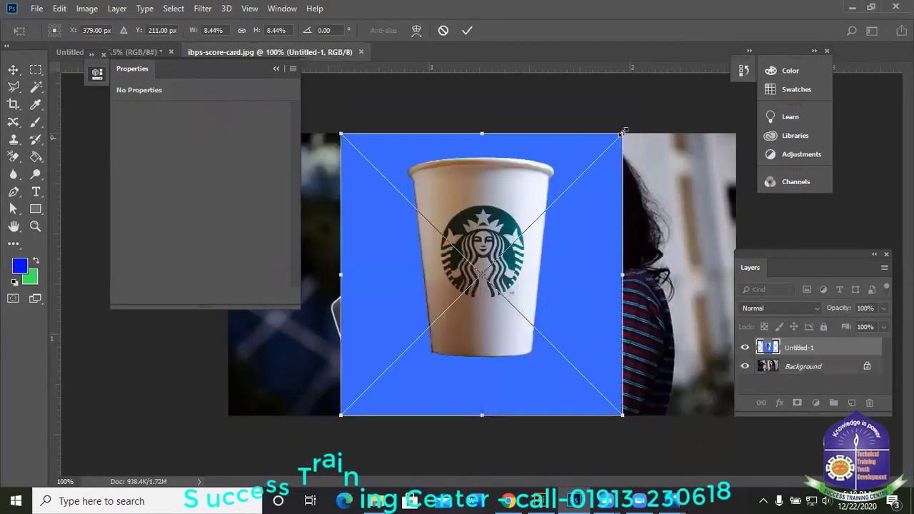
{"action": "left_click_drag", "start_coordinate": [623, 134], "coordinate": [522, 226]}
{"action": "left_click", "coordinate": [468, 31]}
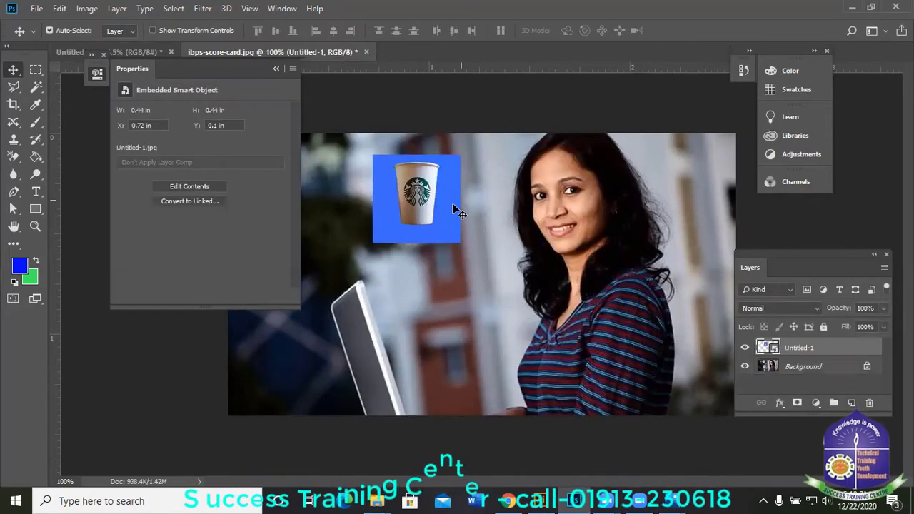
- Try the blue-background JPEG cup at about 1.76% scale in the photo's upper-left corner and delete it from the photo
{"action": "left_click_drag", "start_coordinate": [440, 213], "coordinate": [432, 220]}
{"action": "left_click_drag", "start_coordinate": [140, 67], "coordinate": [43, 72]}
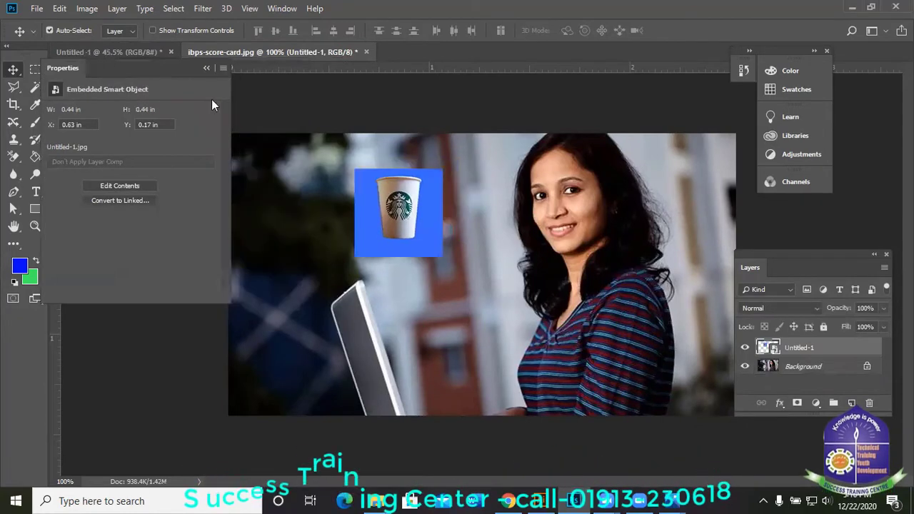
{"action": "left_click_drag", "start_coordinate": [365, 176], "coordinate": [242, 155]}
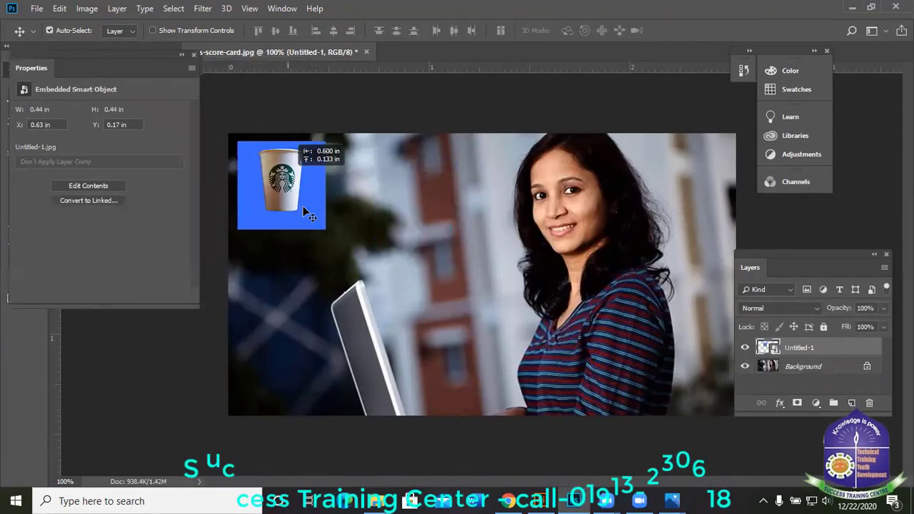
{"action": "key", "text": "ctrl+t"}
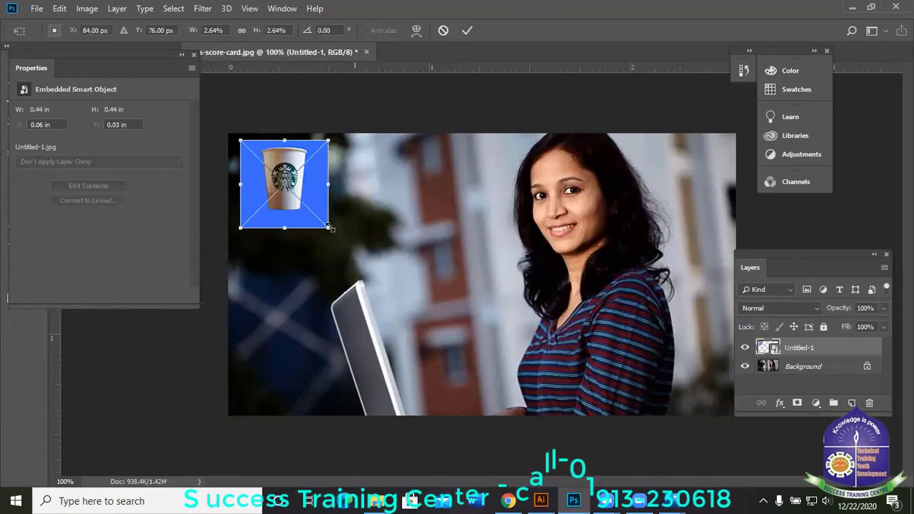
{"action": "left_click_drag", "start_coordinate": [329, 229], "coordinate": [314, 213]}
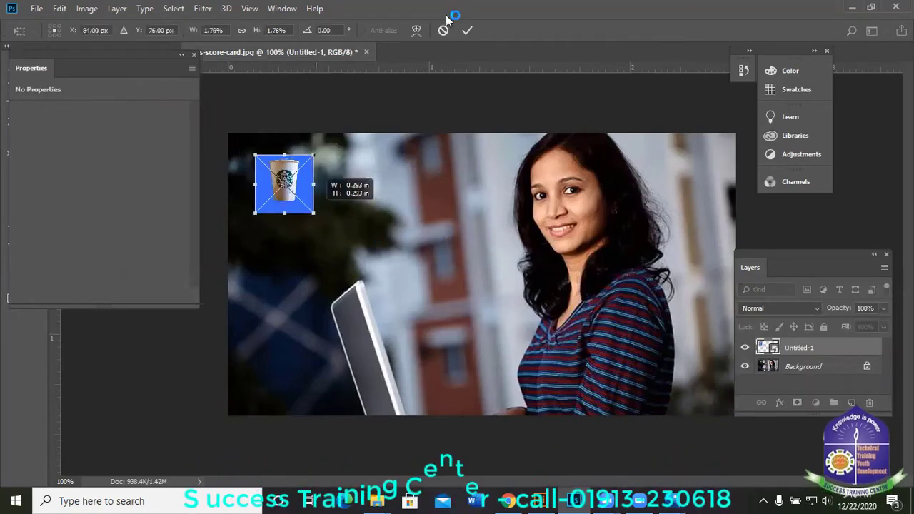
{"action": "left_click", "coordinate": [468, 30]}
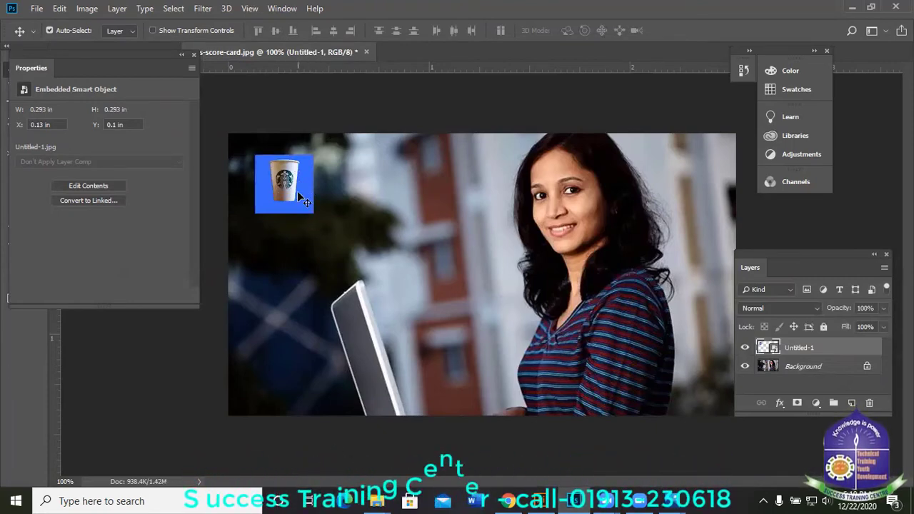
{"action": "key", "text": "Delete"}
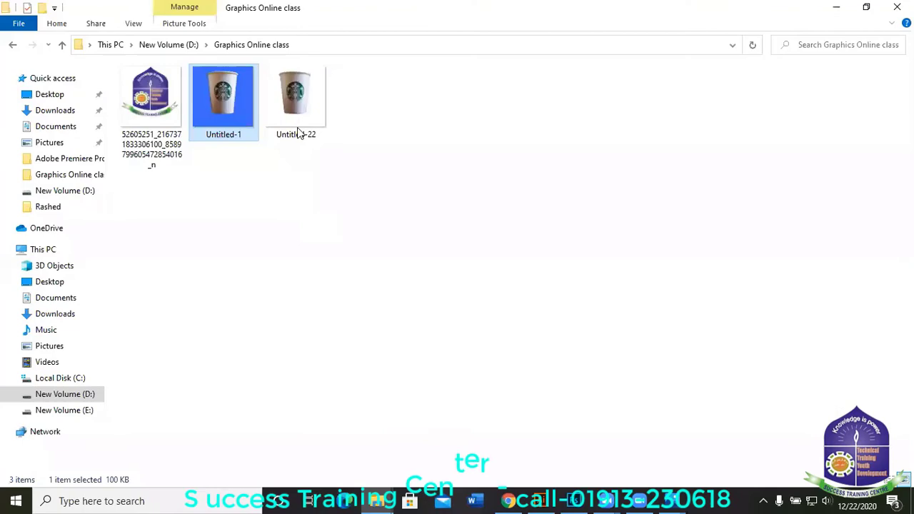
- Place the Untitled-22 PNG into the ibps-score-card photo, scaled to about 3.34% near the photo's upper-left corner
{"action": "left_click", "coordinate": [298, 114]}
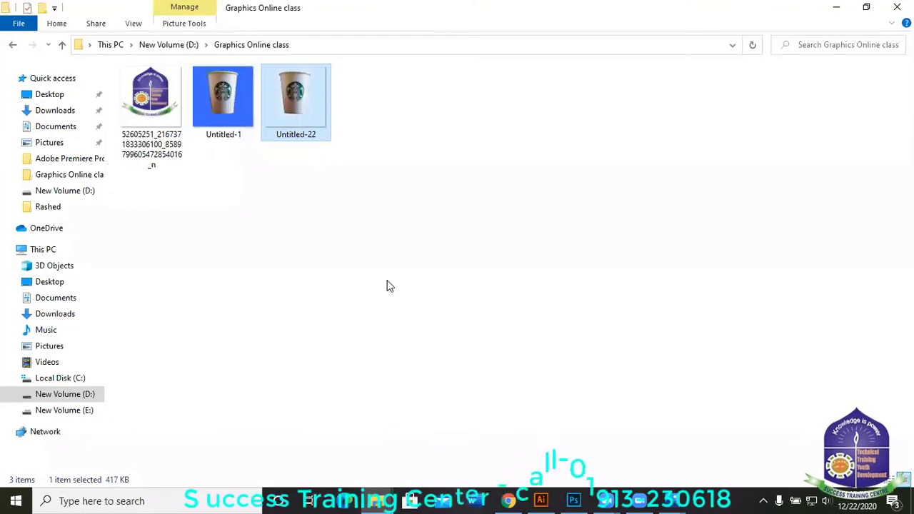
{"action": "left_click_drag", "start_coordinate": [412, 355], "coordinate": [351, 230]}
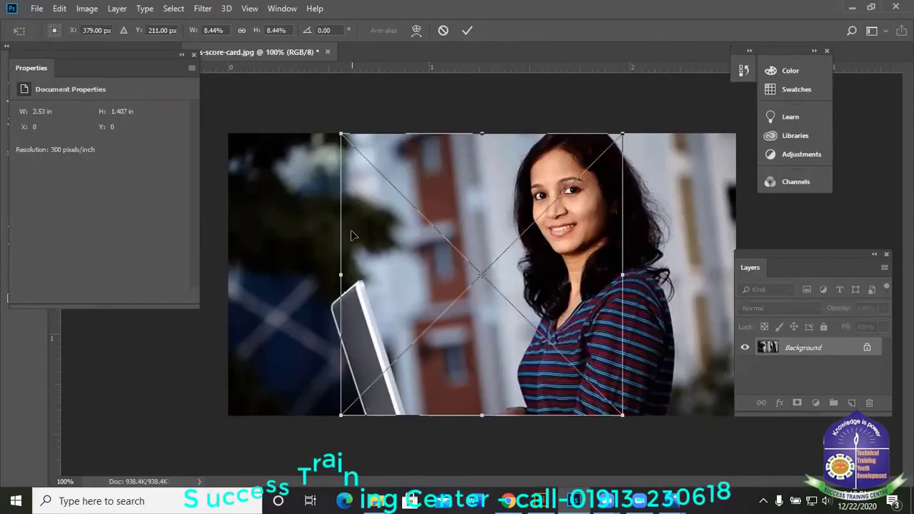
{"action": "left_click_drag", "start_coordinate": [626, 134], "coordinate": [538, 221]}
{"action": "left_click_drag", "start_coordinate": [471, 246], "coordinate": [293, 166]}
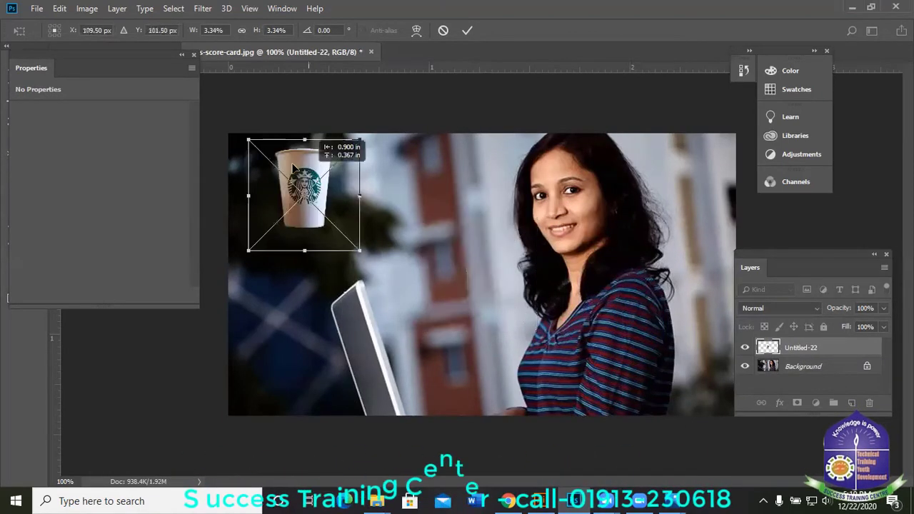
{"action": "left_click_drag", "start_coordinate": [398, 221], "coordinate": [378, 214]}
{"action": "left_click", "coordinate": [468, 31]}
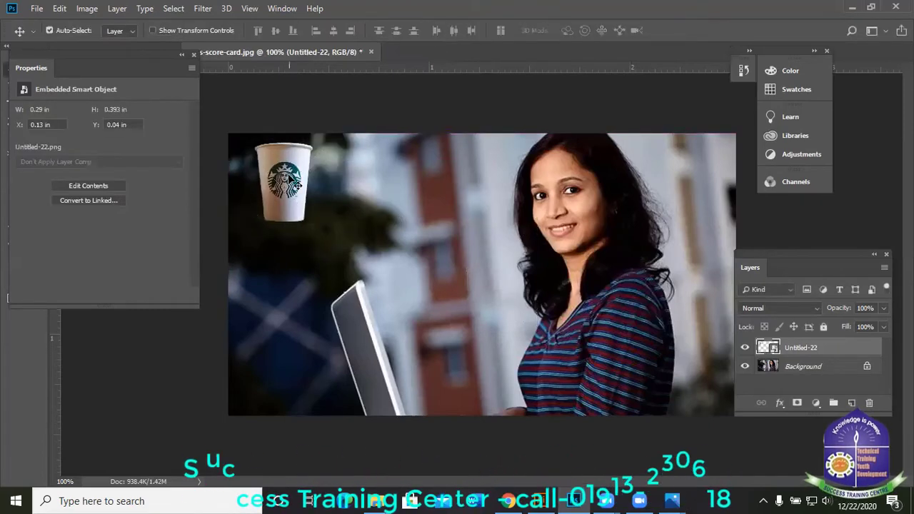
- Shift the transparent cup slightly within the photo's dark upper-left area and scale it down to about 3.08%
{"action": "mouse_move", "coordinate": [271, 195]}
{"action": "left_mouse_down"}
{"action": "mouse_move", "coordinate": [347, 235]}
{"action": "mouse_move", "coordinate": [293, 179]}
{"action": "mouse_move", "coordinate": [287, 189]}
{"action": "left_mouse_up"}
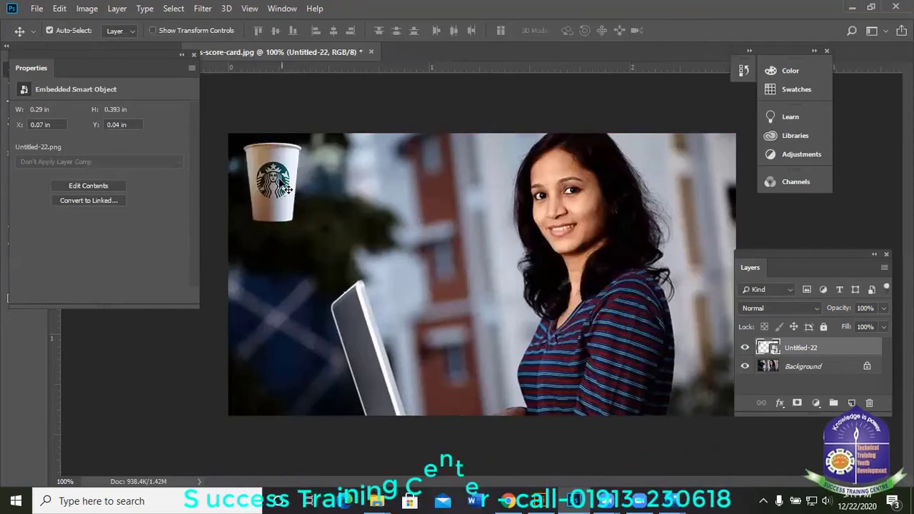
{"action": "key", "text": "ctrl+t"}
{"action": "left_click_drag", "start_coordinate": [329, 245], "coordinate": [324, 240]}
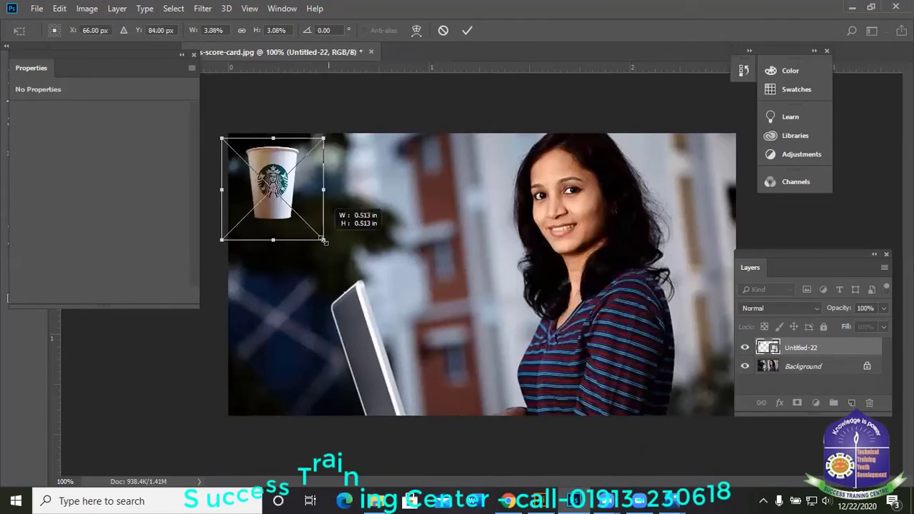
{"action": "left_click", "coordinate": [468, 30]}
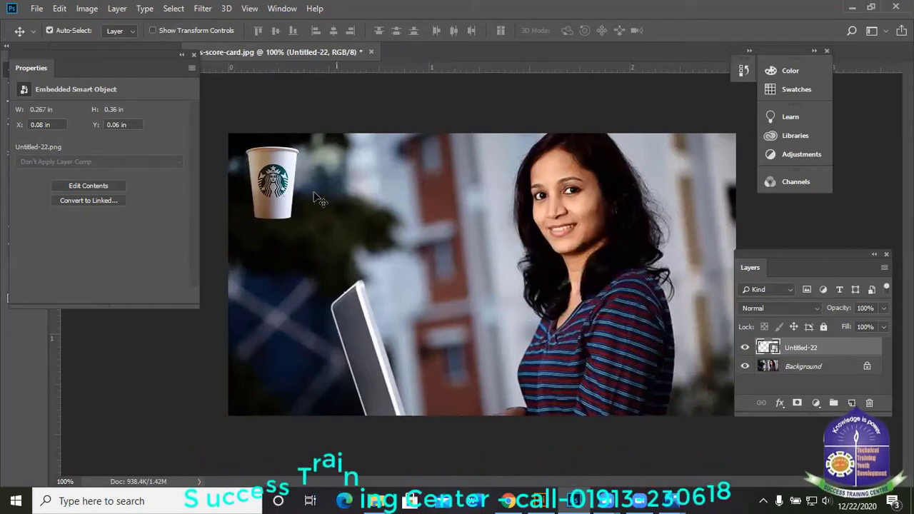
- Bring up the Untitled-1 cup document and move the Properties panel clear of the tools
{"action": "left_click_drag", "start_coordinate": [131, 55], "coordinate": [137, 160]}
{"action": "left_click", "coordinate": [132, 52]}
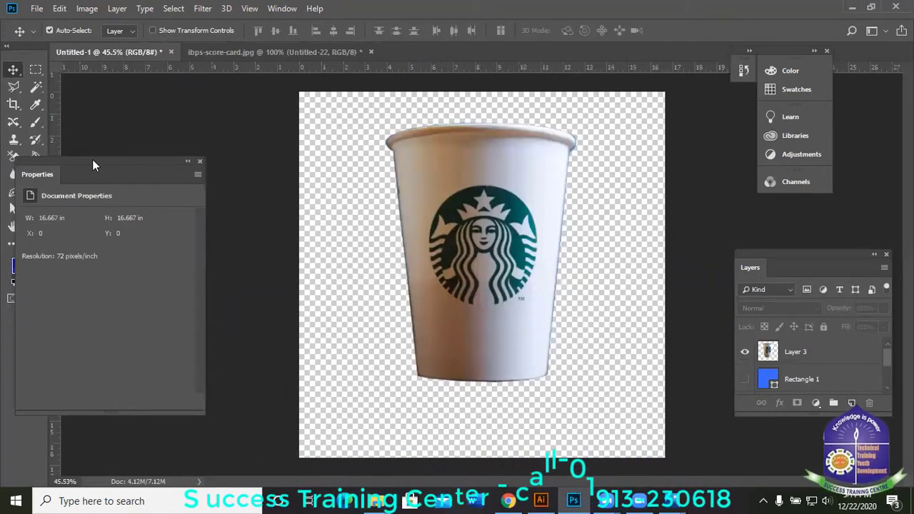
{"action": "left_click_drag", "start_coordinate": [92, 160], "coordinate": [149, 157]}
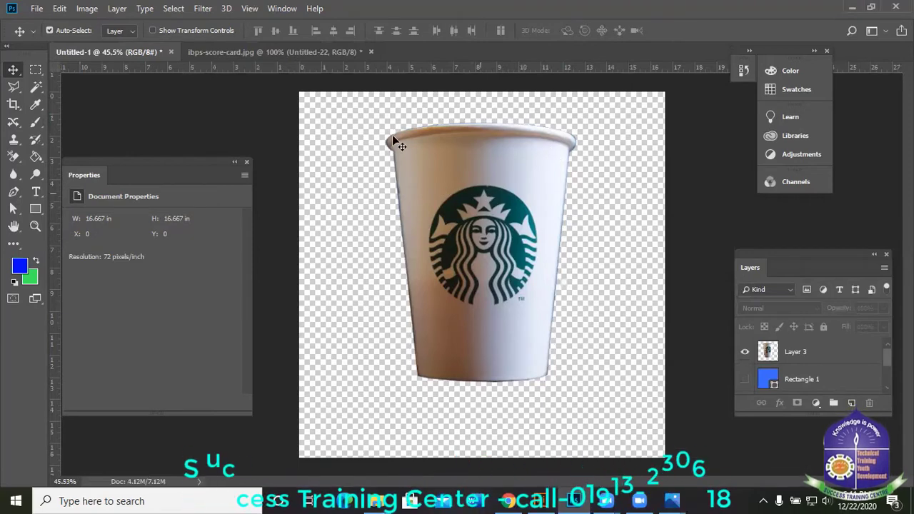
- Delete the cup's Layer 3 from Untitled-1 and close both open documents without saving
{"action": "left_click", "coordinate": [509, 146]}
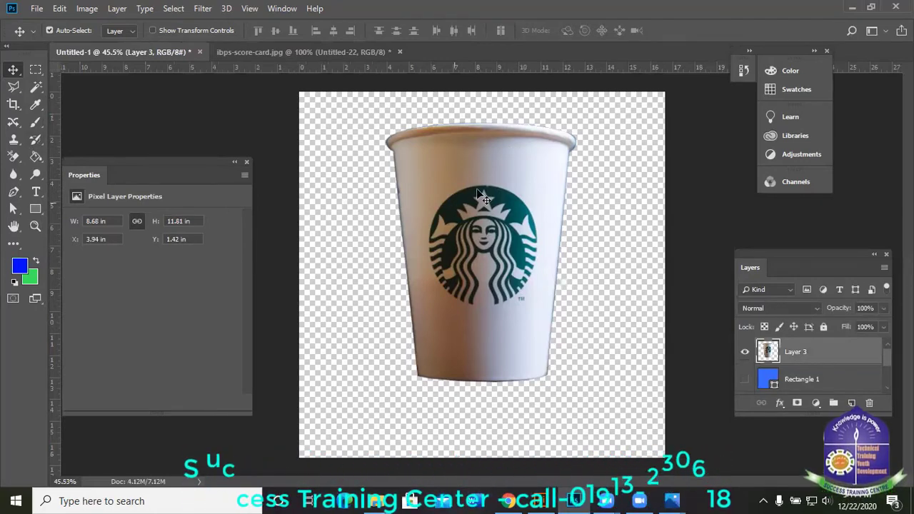
{"action": "key", "text": "Delete"}
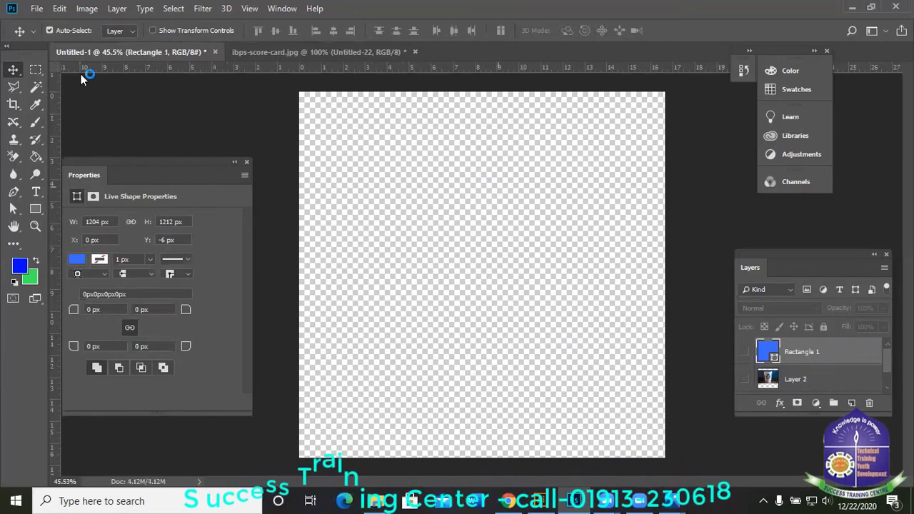
{"action": "left_click", "coordinate": [213, 51]}
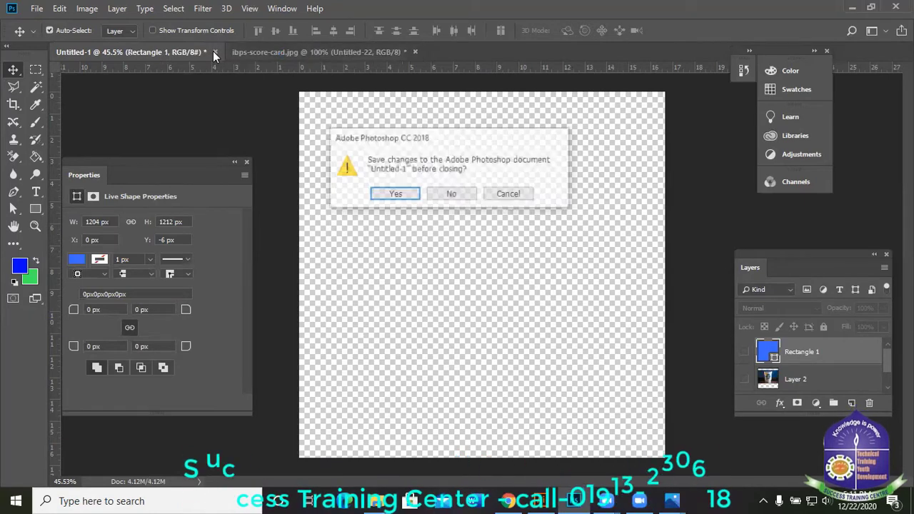
{"action": "key", "text": "n"}
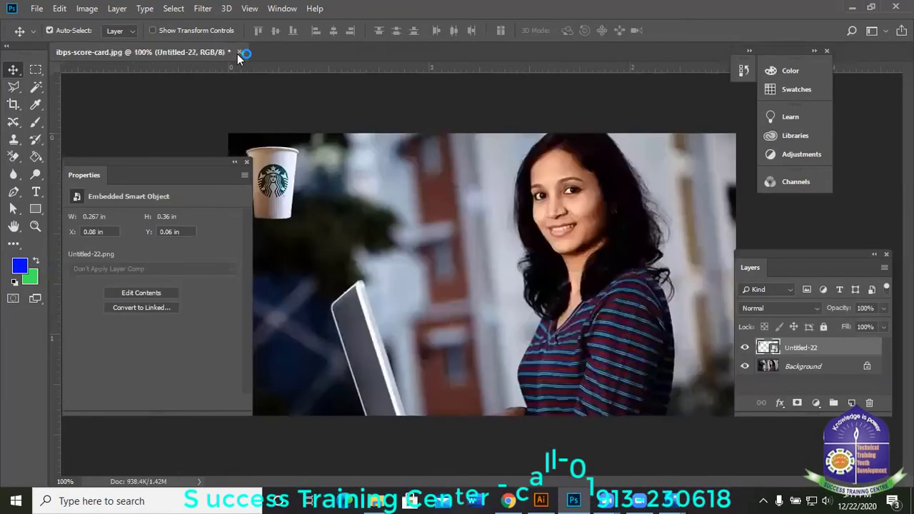
{"action": "left_click", "coordinate": [240, 53]}
{"action": "left_click", "coordinate": [440, 192]}
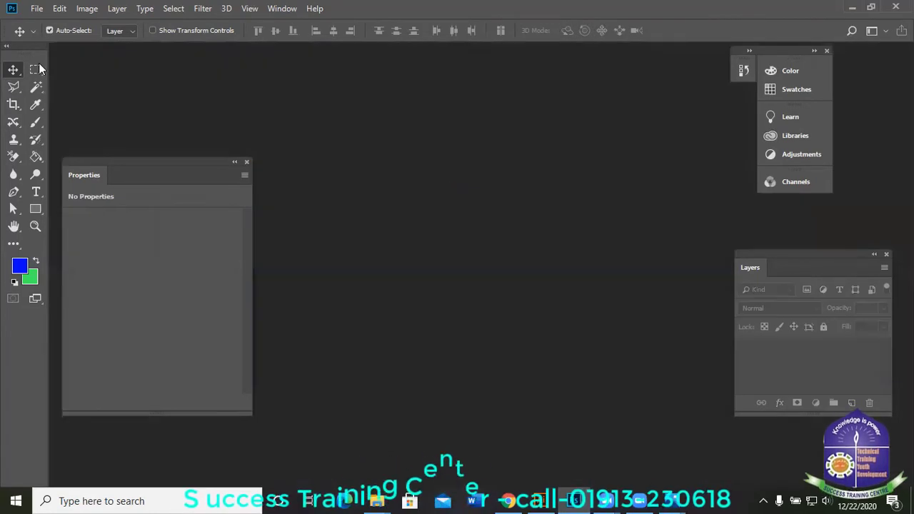
- Create a new document from the recent custom 1200 x 1200 px, 72 ppi preset
{"action": "left_click", "coordinate": [36, 9]}
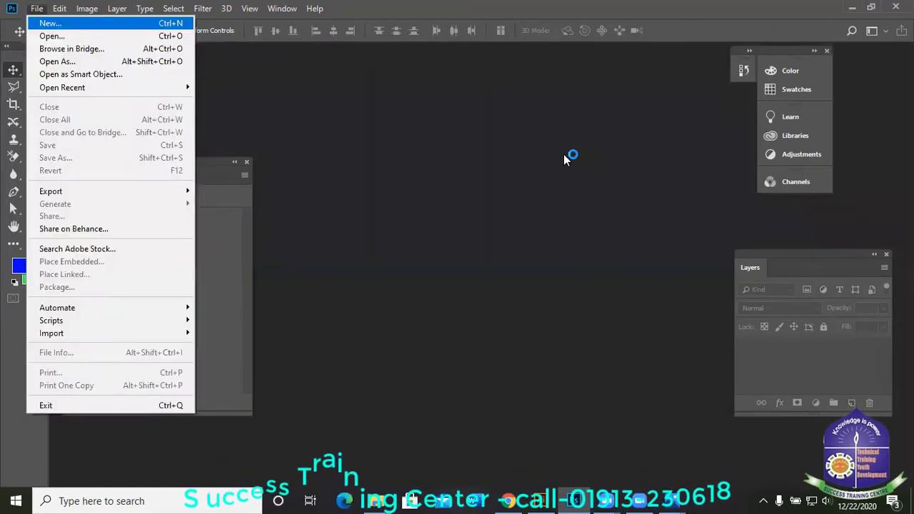
{"action": "key", "text": "Return"}
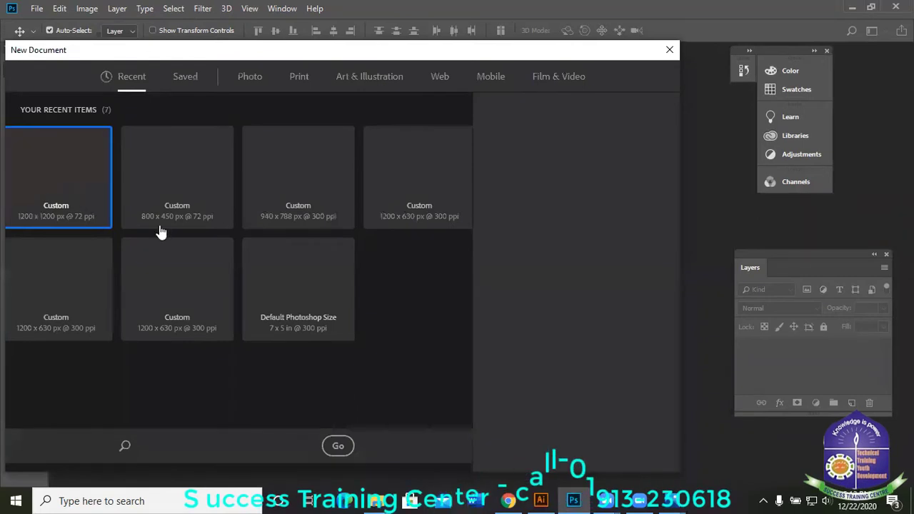
{"action": "left_click", "coordinate": [586, 449]}
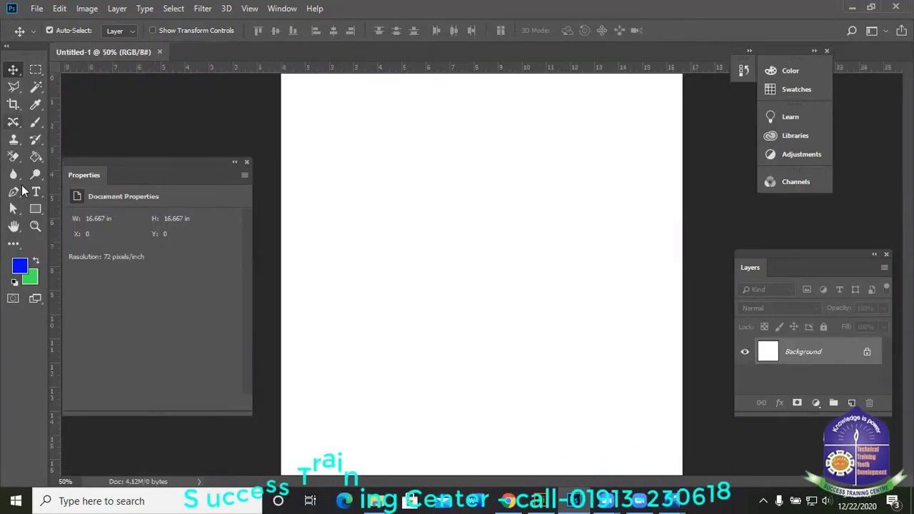
- Add the text "A" on the canvas in Arial Rounded MT Bold, Regular, at 72 pt
{"action": "left_click", "coordinate": [38, 191]}
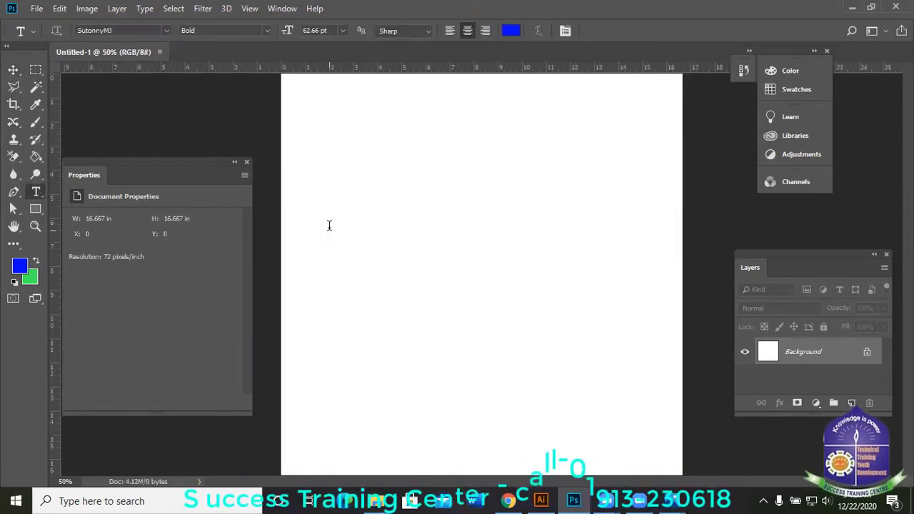
{"action": "left_click", "coordinate": [329, 228]}
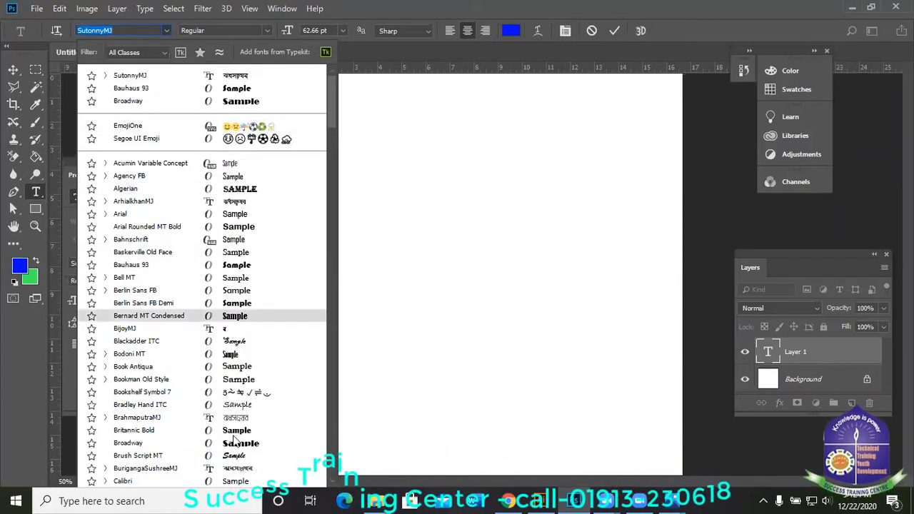
{"action": "key", "text": "Up"}
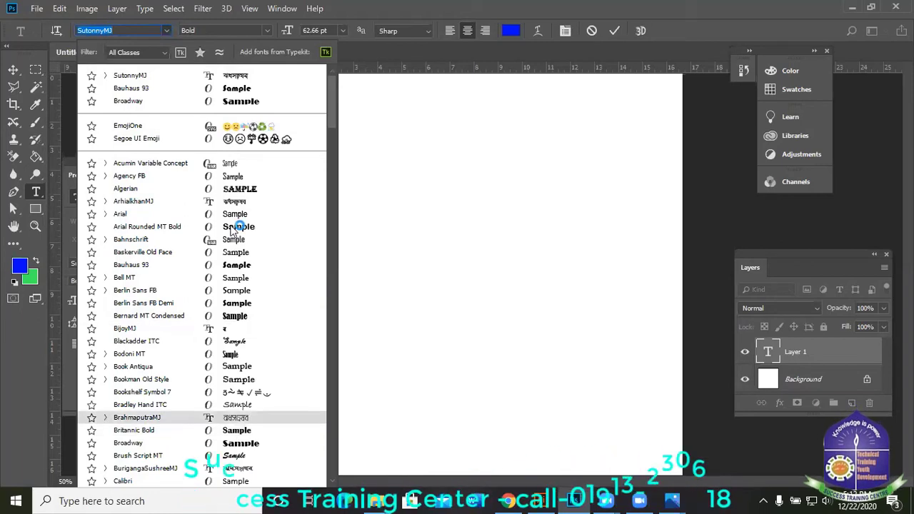
{"action": "left_click", "coordinate": [230, 226]}
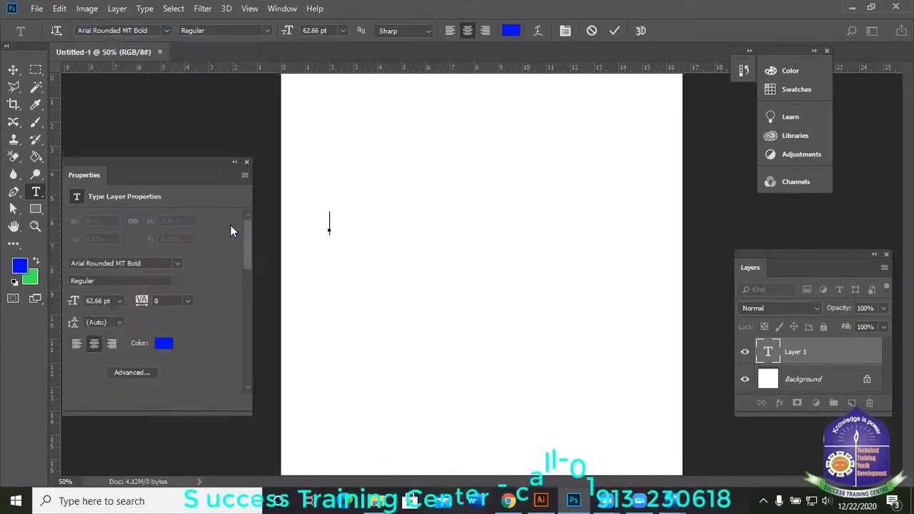
{"action": "left_click", "coordinate": [341, 29]}
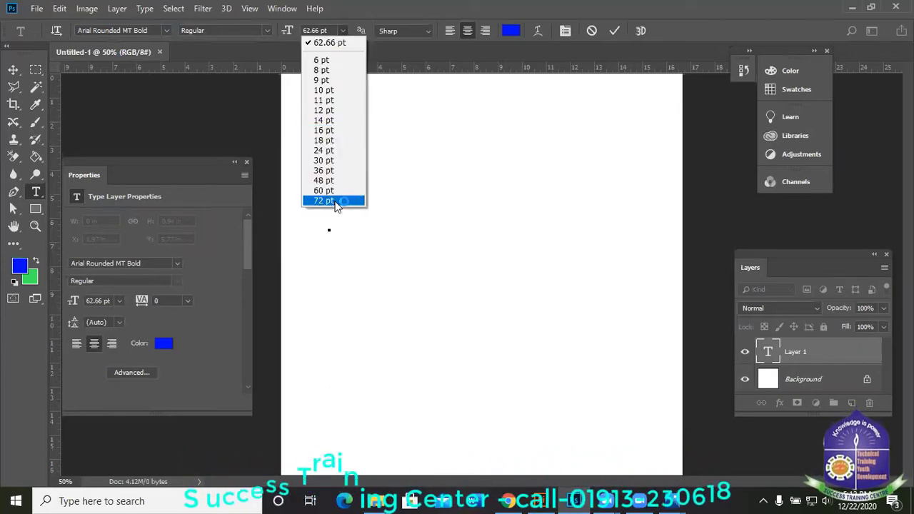
{"action": "left_click", "coordinate": [336, 201]}
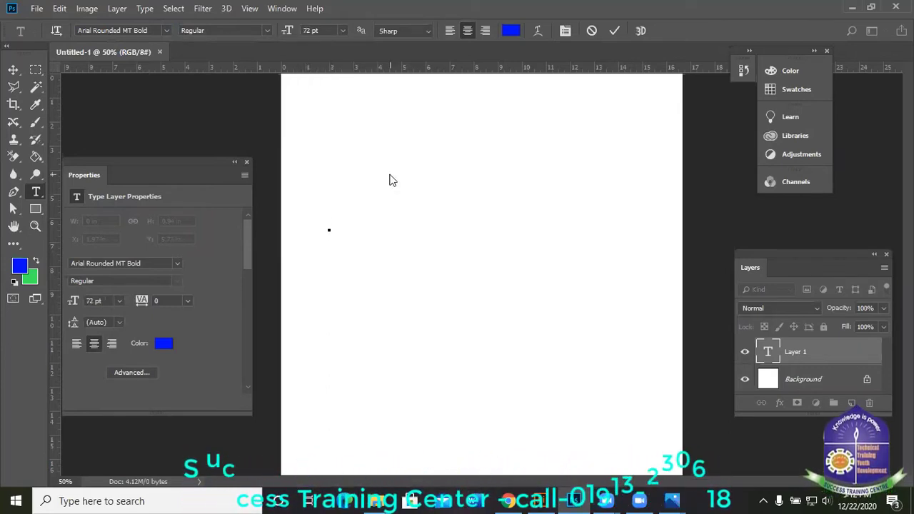
{"action": "type", "text": "A"}
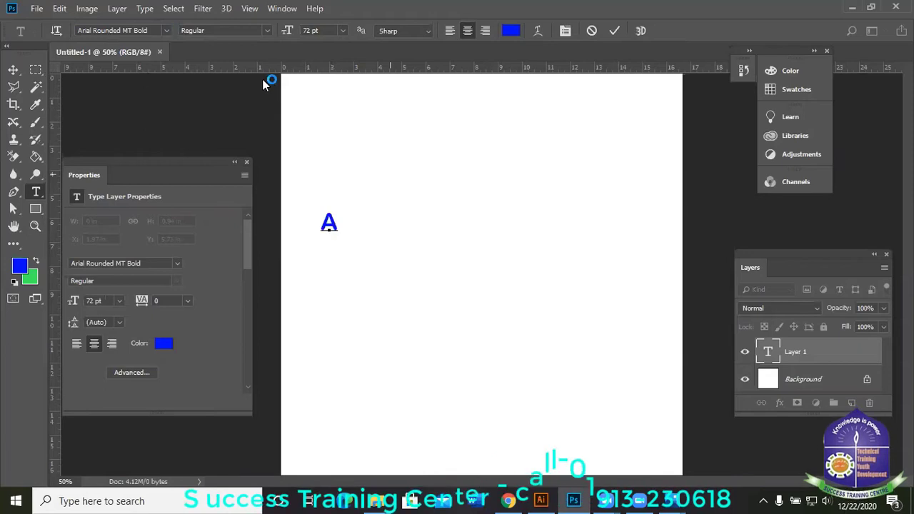
{"action": "key", "text": "ctrl+Return"}
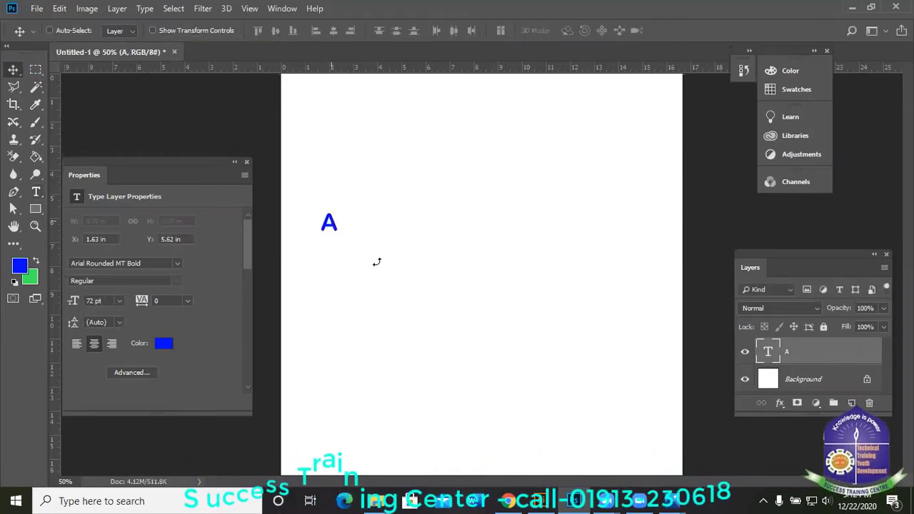
- Scale the letter A up to about 1044% and move it fully onto the white canvas
{"action": "key", "text": "ctrl+t"}
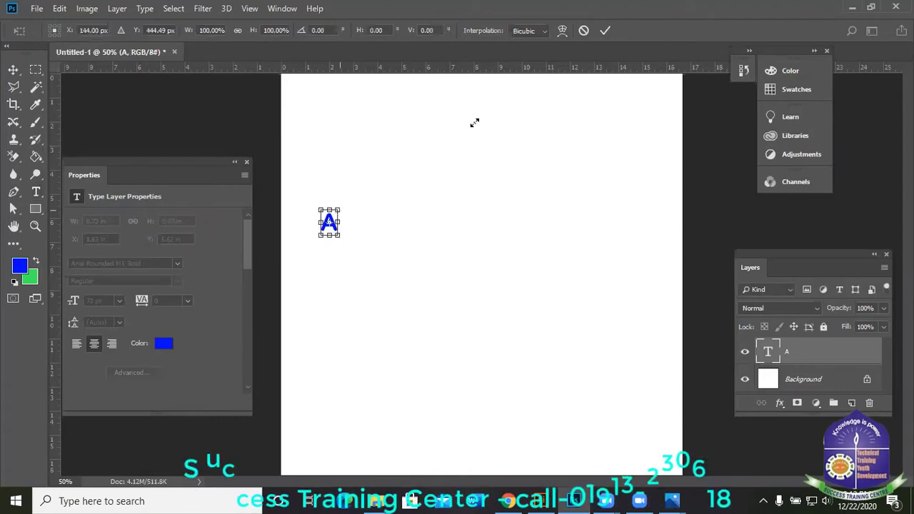
{"action": "left_click_drag", "start_coordinate": [475, 123], "coordinate": [419, 88]}
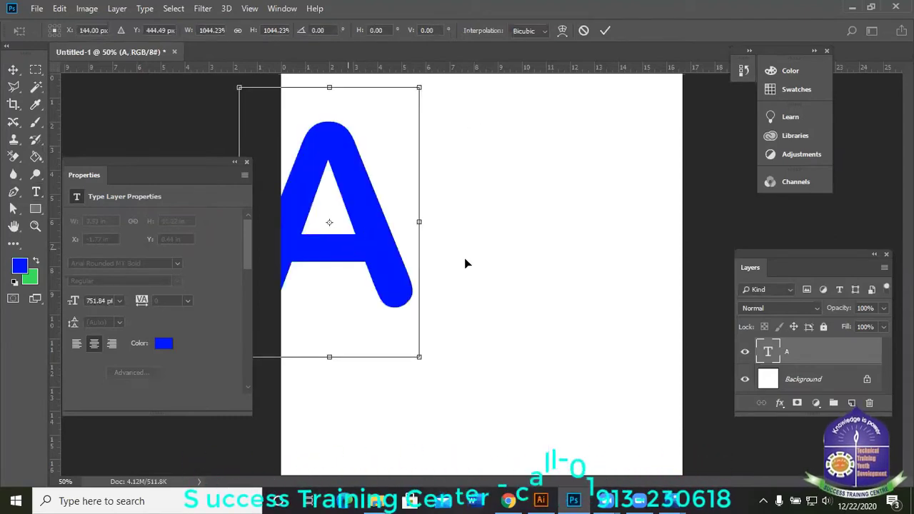
{"action": "left_click_drag", "start_coordinate": [367, 228], "coordinate": [433, 264]}
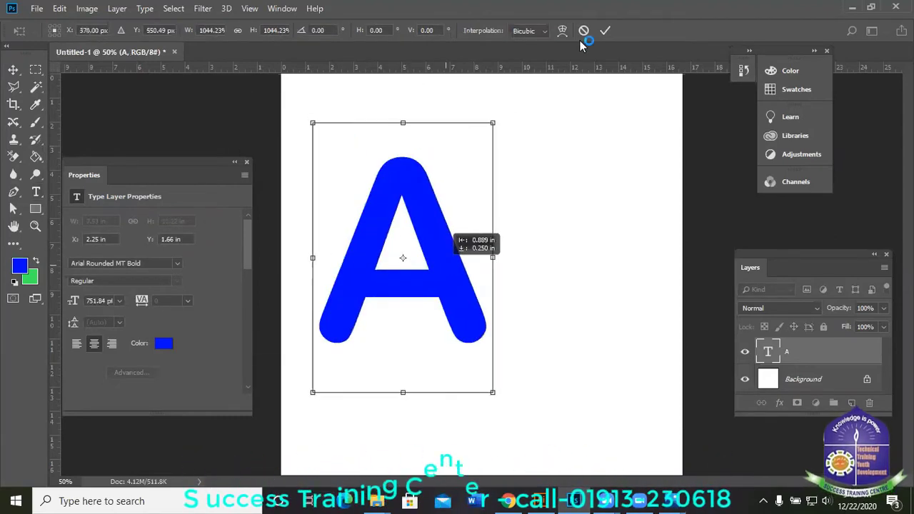
{"action": "left_click", "coordinate": [604, 31]}
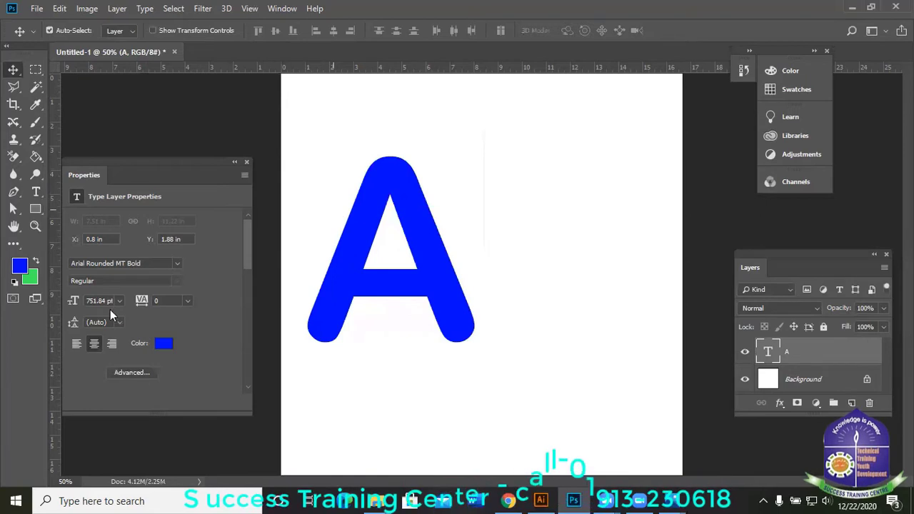
- Start a Pen tool path with an anchor on the outer edge of the letter A's left leg, just above its rounded foot
{"action": "left_click", "coordinate": [35, 209]}
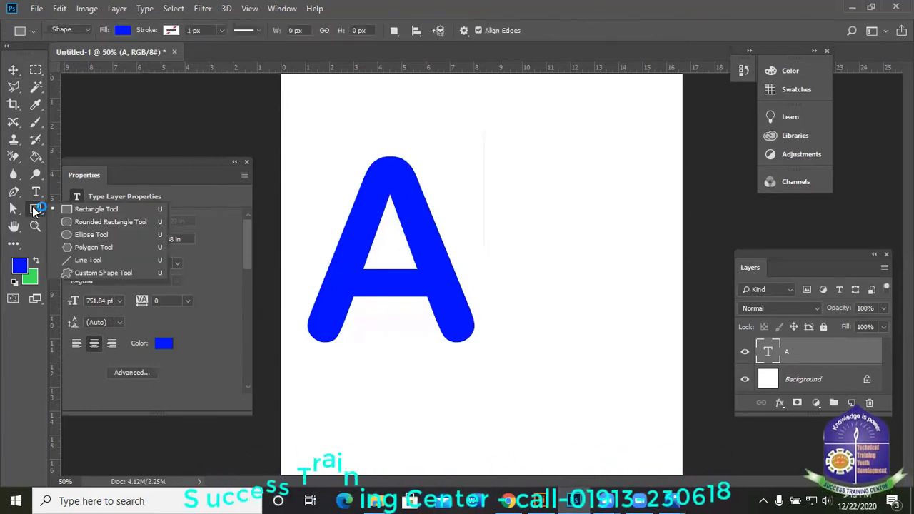
{"action": "left_click", "coordinate": [327, 336]}
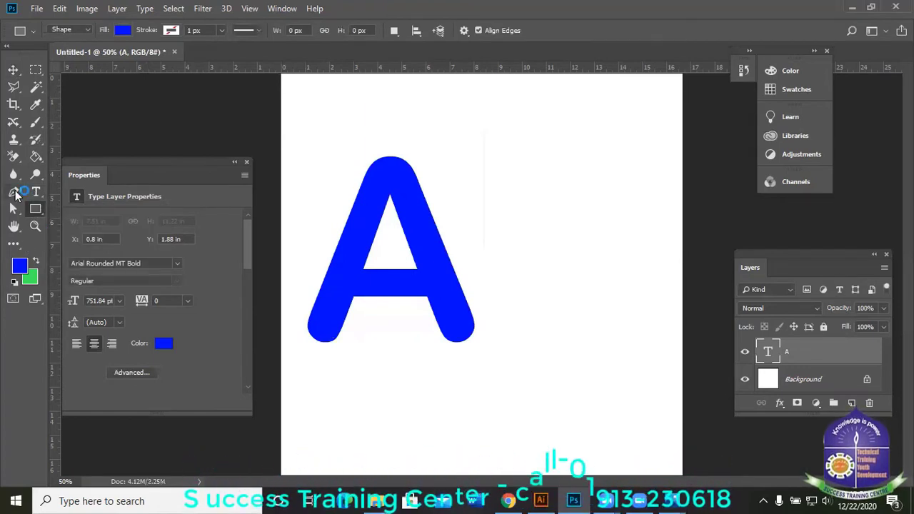
{"action": "left_click", "coordinate": [16, 193]}
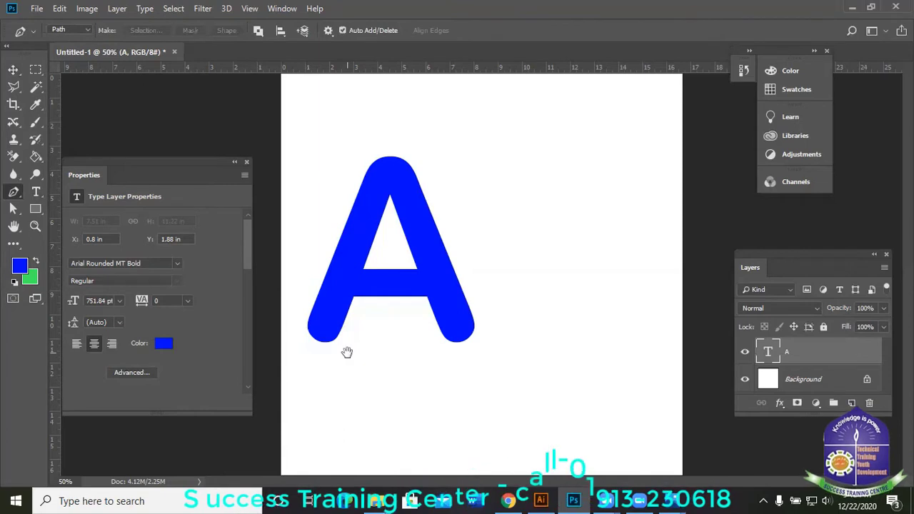
{"action": "key", "text": "ctrl+plus"}
{"action": "left_click_drag", "start_coordinate": [338, 365], "coordinate": [377, 366]}
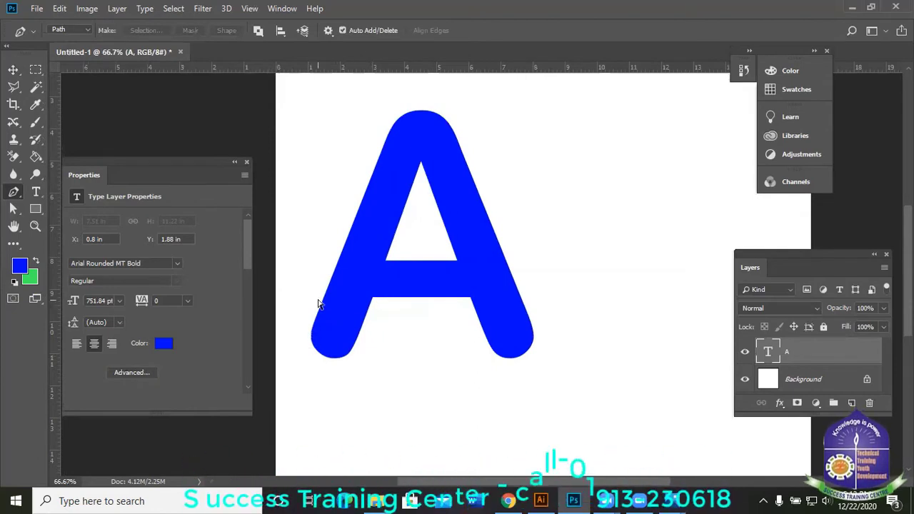
{"action": "key", "text": "ctrl+plus"}
{"action": "key", "text": "ctrl+plus"}
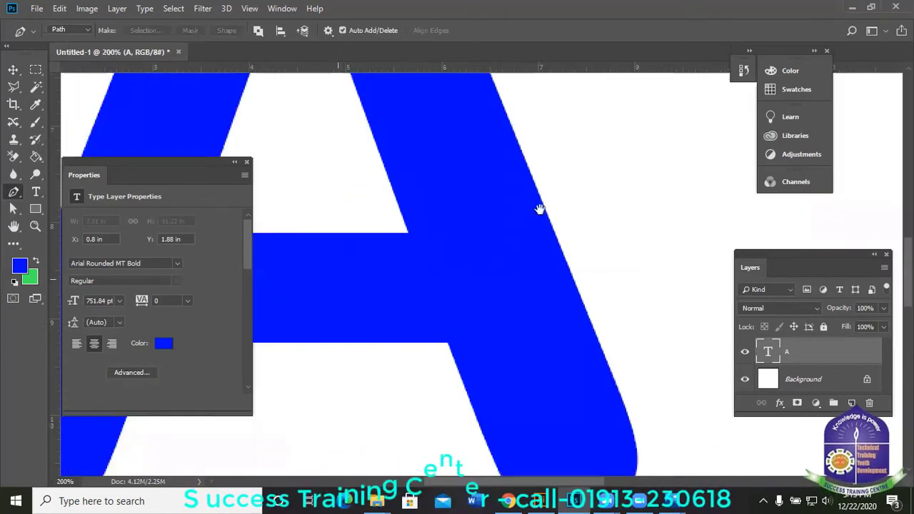
{"action": "left_click_drag", "start_coordinate": [540, 208], "coordinate": [660, 188]}
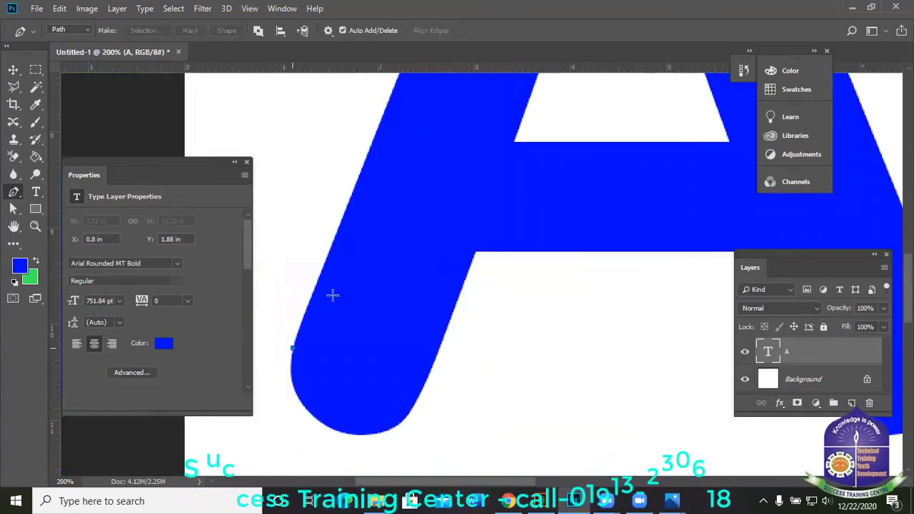
- Add a straight path segment up the A's outer left edge to where the rounded top begins
{"action": "left_click_drag", "start_coordinate": [376, 173], "coordinate": [383, 252]}
{"action": "key", "text": "ctrl+minus"}
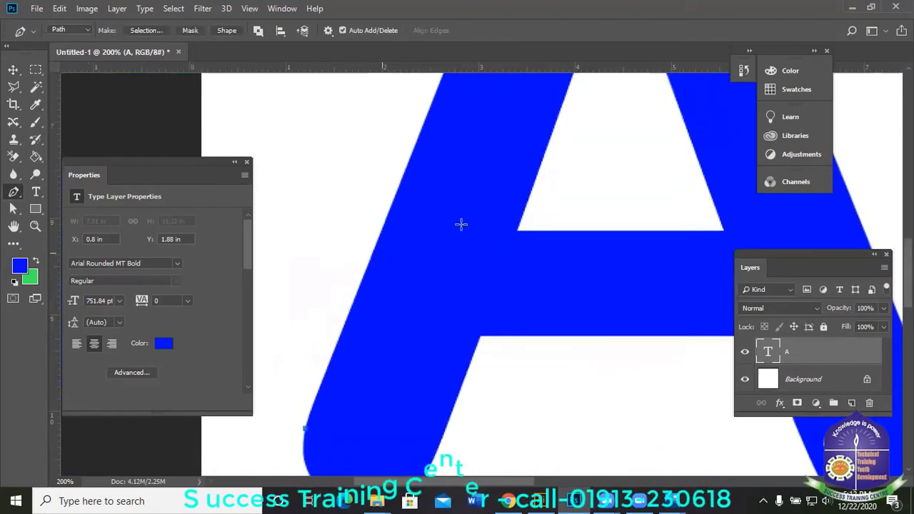
{"action": "left_click_drag", "start_coordinate": [519, 127], "coordinate": [492, 220]}
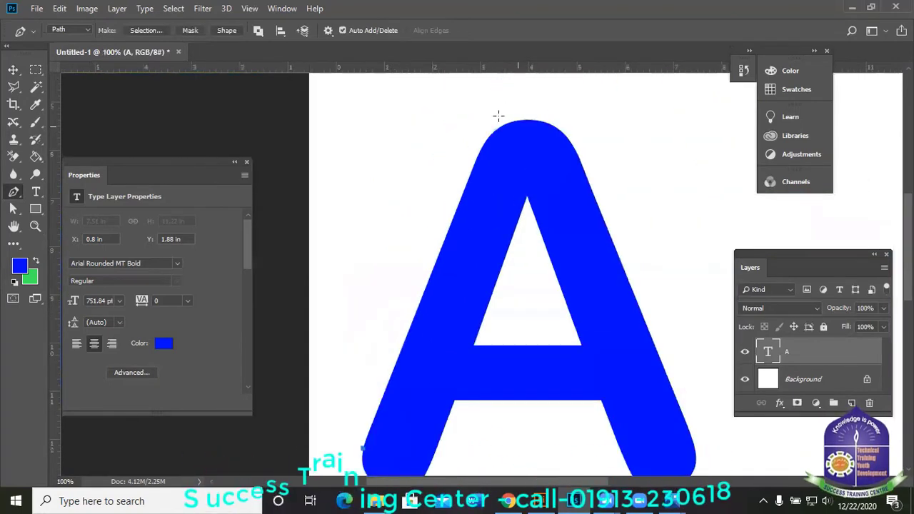
{"action": "left_click_drag", "start_coordinate": [485, 123], "coordinate": [488, 105]}
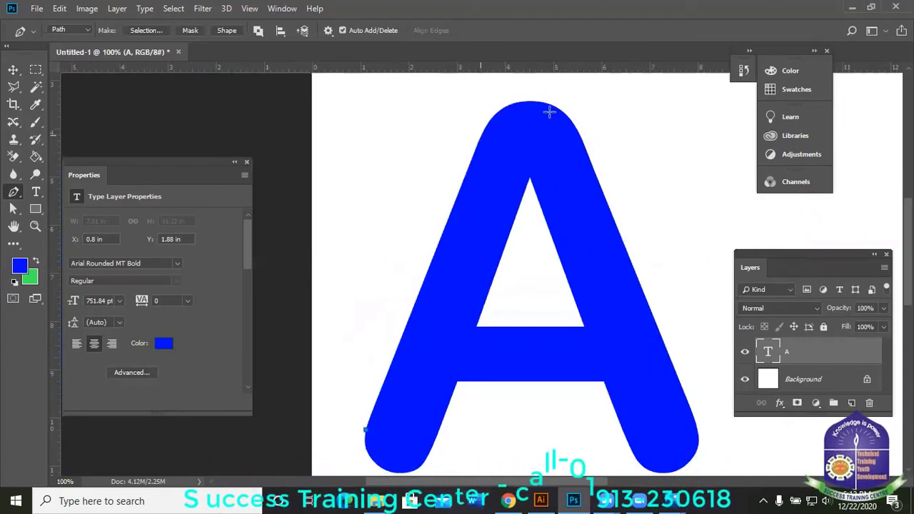
{"action": "left_click", "coordinate": [483, 131]}
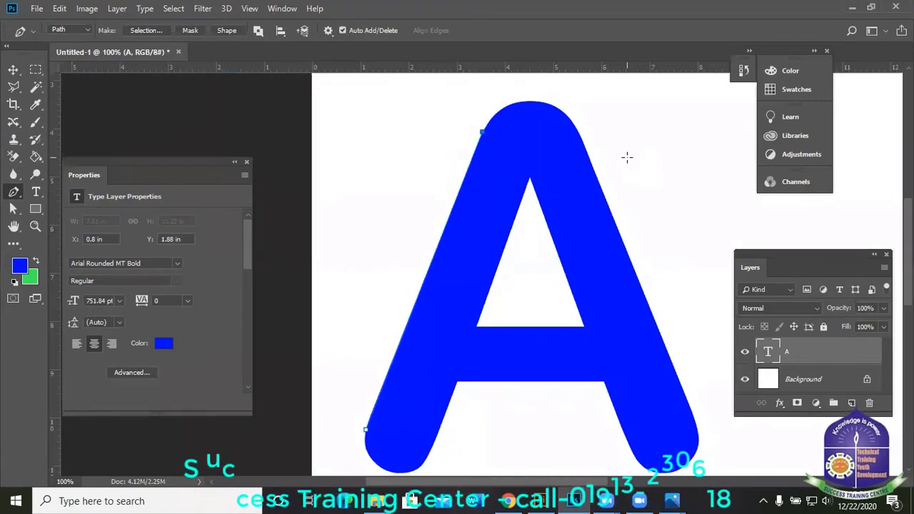
- Trace the A's rounded top with one curved segment to its right shoulder and remove that anchor's outgoing handle
{"action": "key", "text": "ctrl+plus"}
{"action": "left_click_drag", "start_coordinate": [386, 271], "coordinate": [390, 431]}
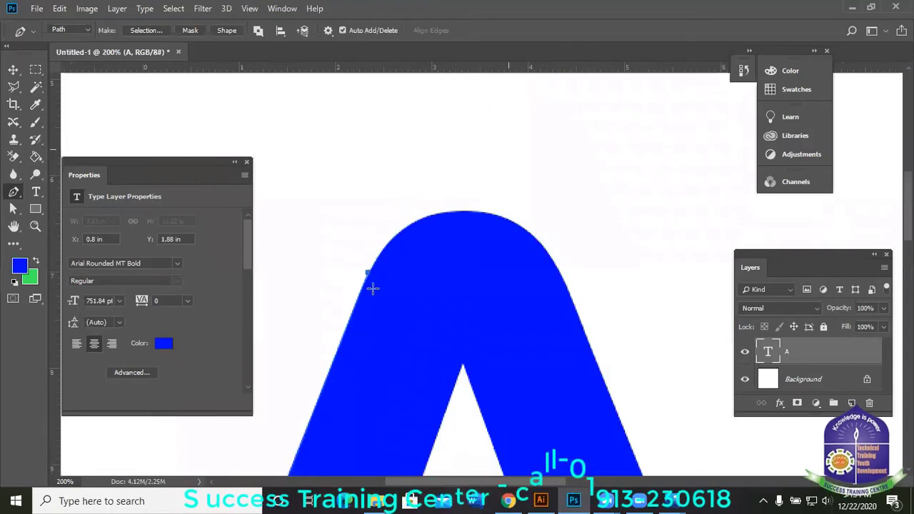
{"action": "left_click_drag", "start_coordinate": [530, 295], "coordinate": [512, 336]}
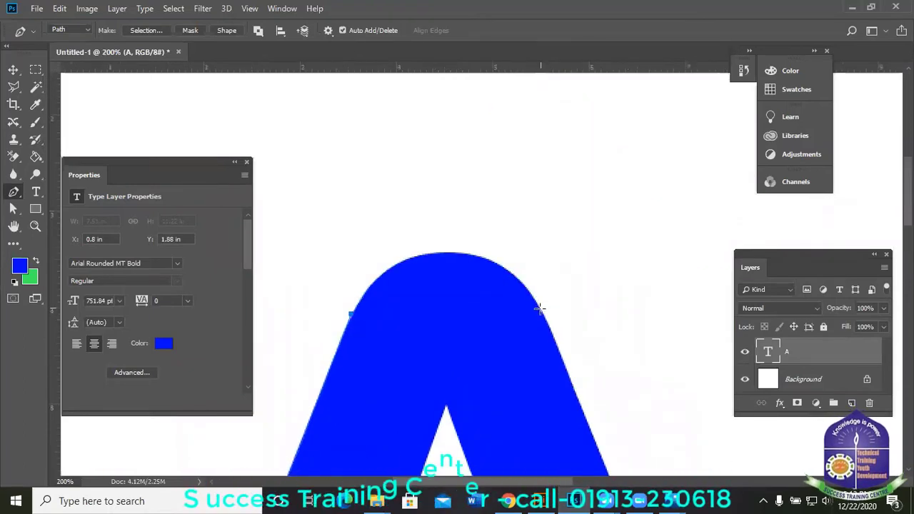
{"action": "left_click_drag", "start_coordinate": [541, 308], "coordinate": [562, 335]}
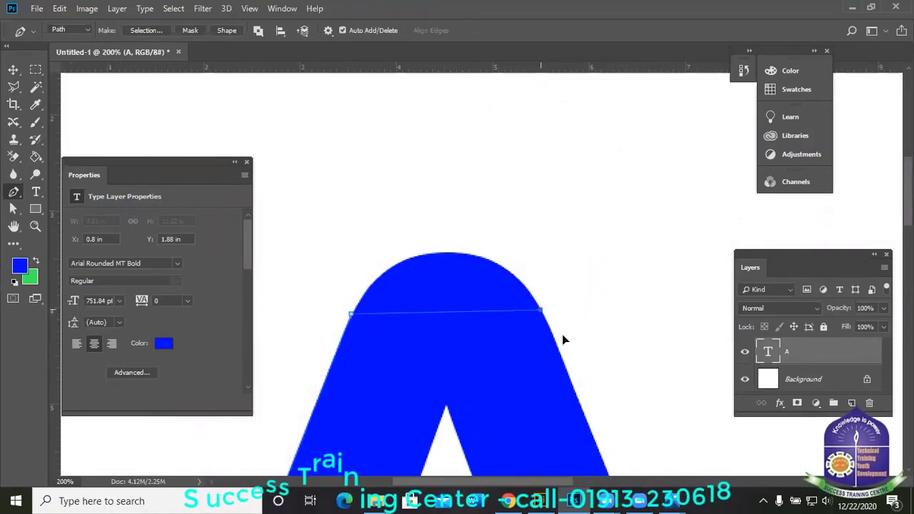
{"action": "left_click_drag", "start_coordinate": [613, 432], "coordinate": [641, 438]}
{"action": "key", "text": "space"}
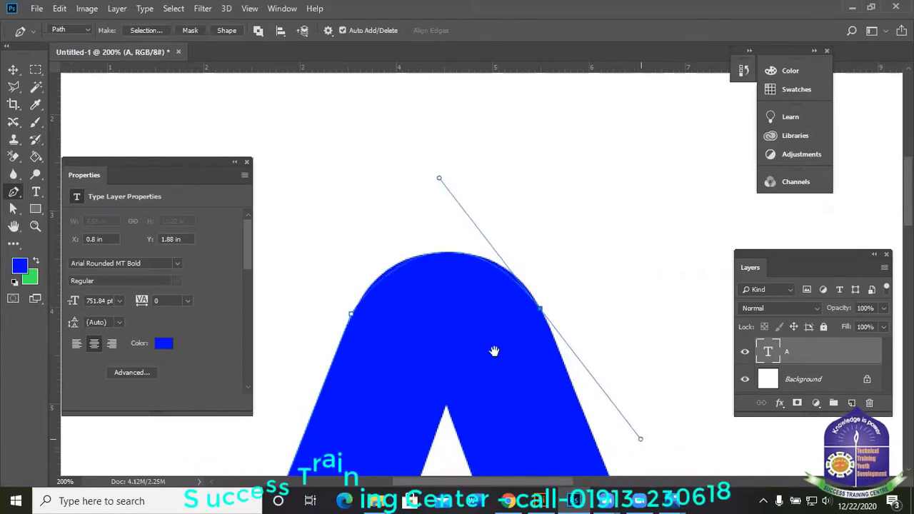
{"action": "left_click_drag", "start_coordinate": [493, 350], "coordinate": [435, 247]}
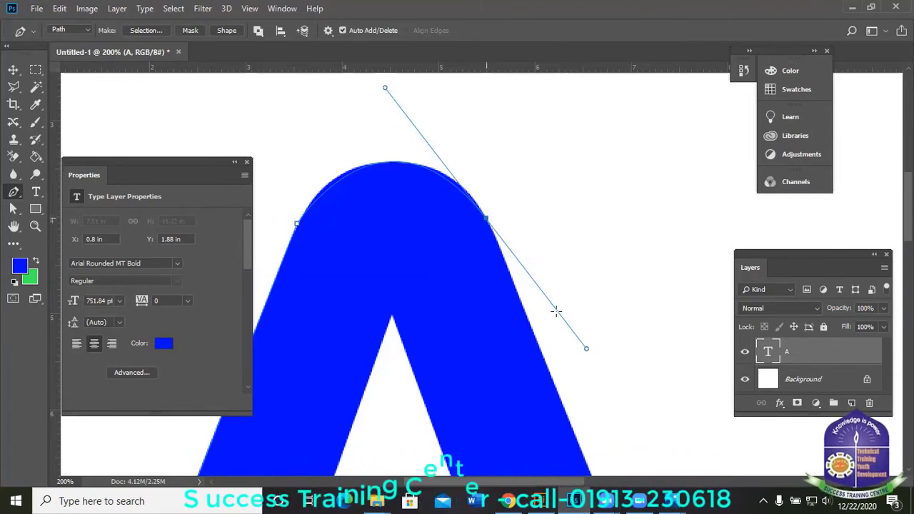
{"action": "left_click", "coordinate": [487, 219], "text": "alt"}
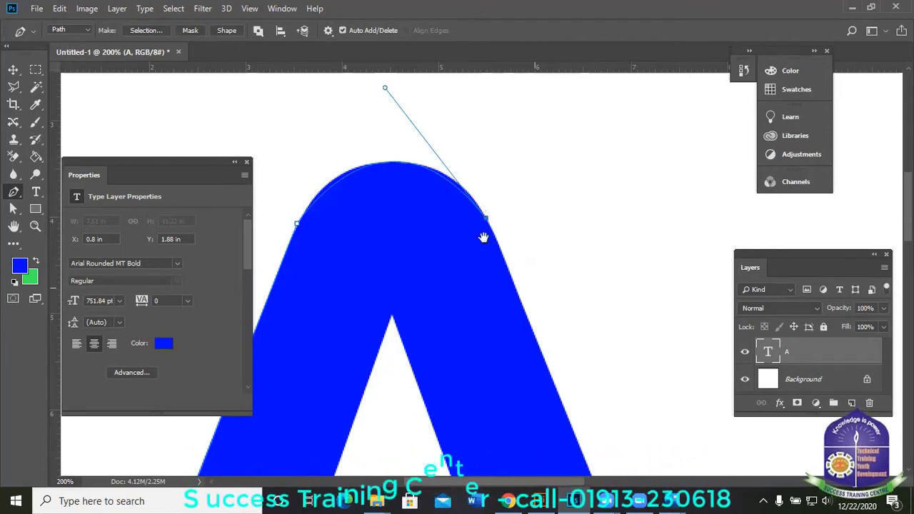
- Add a straight path segment down the A's outer right edge to just above the right leg's rounded foot
{"action": "left_click_drag", "start_coordinate": [530, 289], "coordinate": [484, 237]}
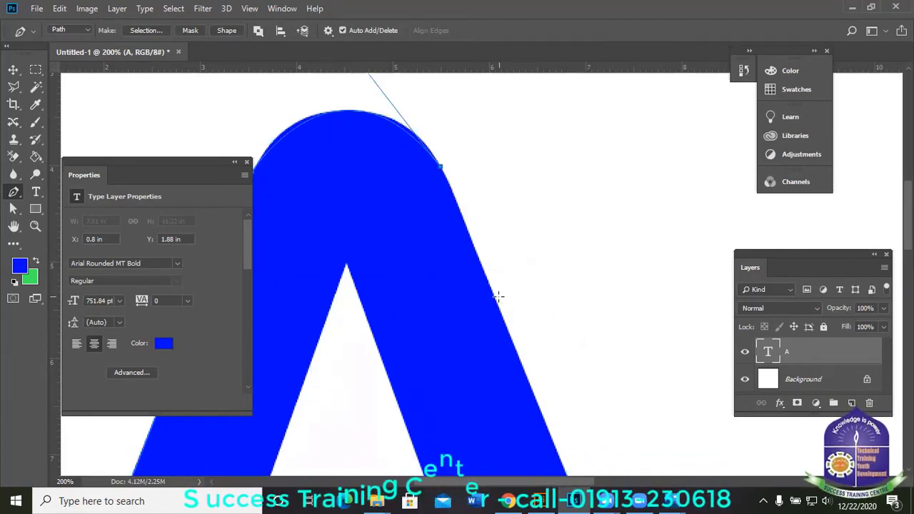
{"action": "key", "text": "ctrl+minus"}
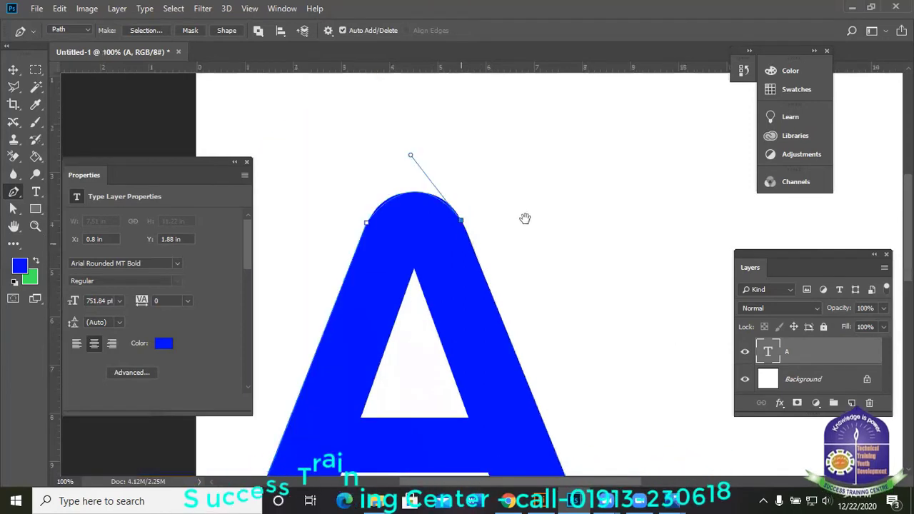
{"action": "left_click_drag", "start_coordinate": [525, 219], "coordinate": [505, 202]}
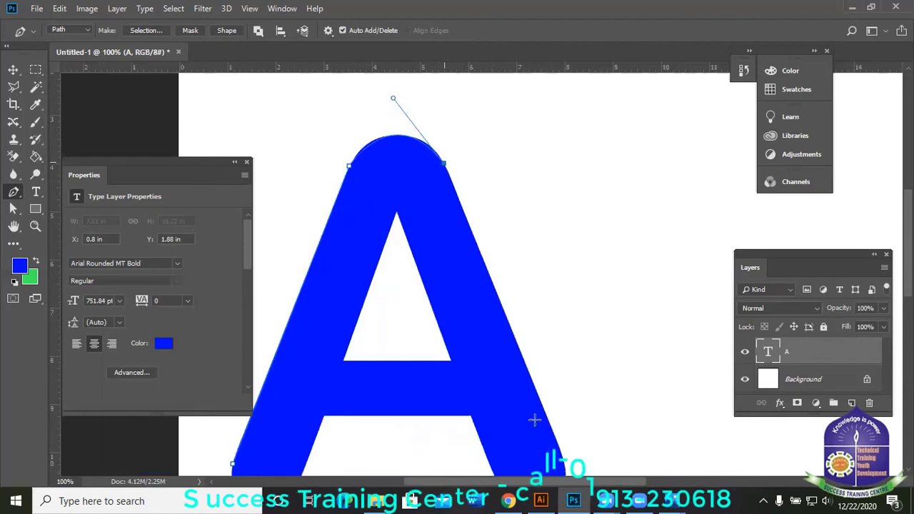
{"action": "scroll", "coordinate": [535, 392], "scroll_direction": "down", "scroll_amount": 2}
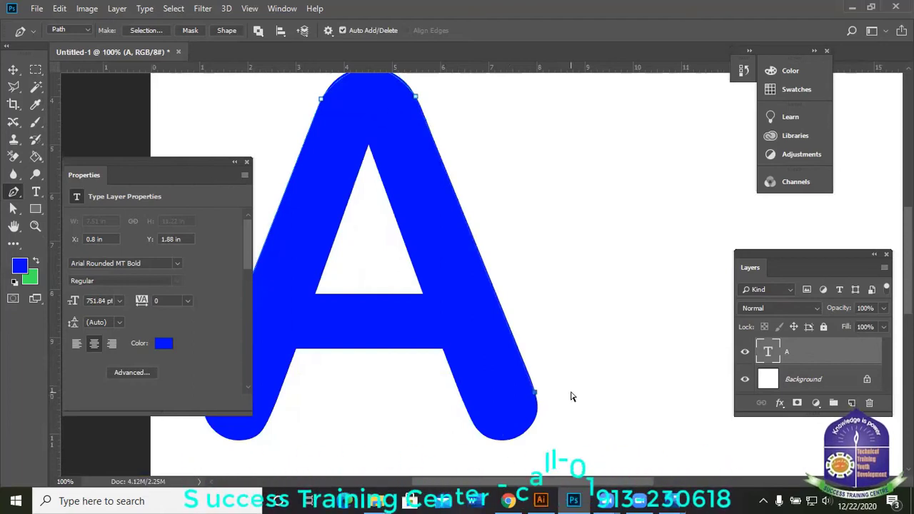
- Trace the right leg's rounded foot with two curved segments, removing the outgoing handle at the end of each curve
{"action": "key", "text": "ctrl+plus"}
{"action": "key", "text": "ctrl+plus"}
{"action": "left_click_drag", "start_coordinate": [457, 359], "coordinate": [428, 256]}
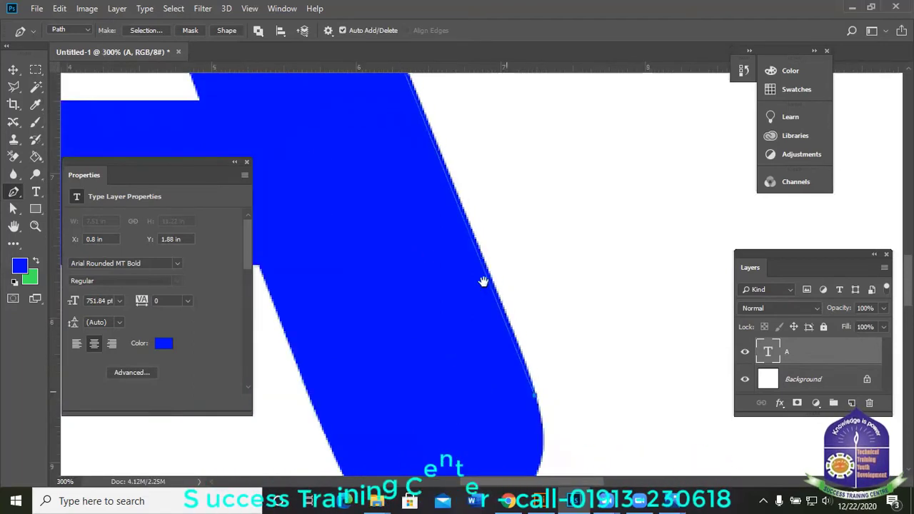
{"action": "left_click_drag", "start_coordinate": [518, 250], "coordinate": [550, 327]}
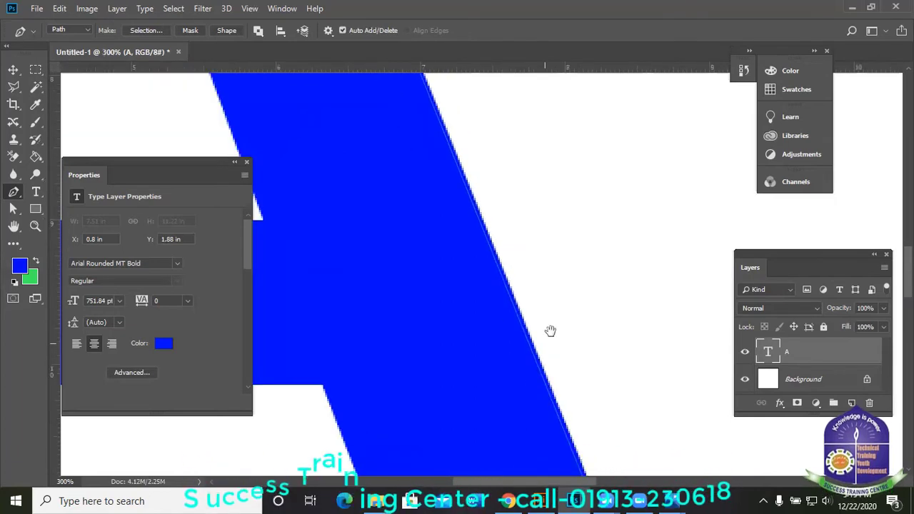
{"action": "scroll", "coordinate": [451, 187], "scroll_direction": "down", "scroll_amount": 2}
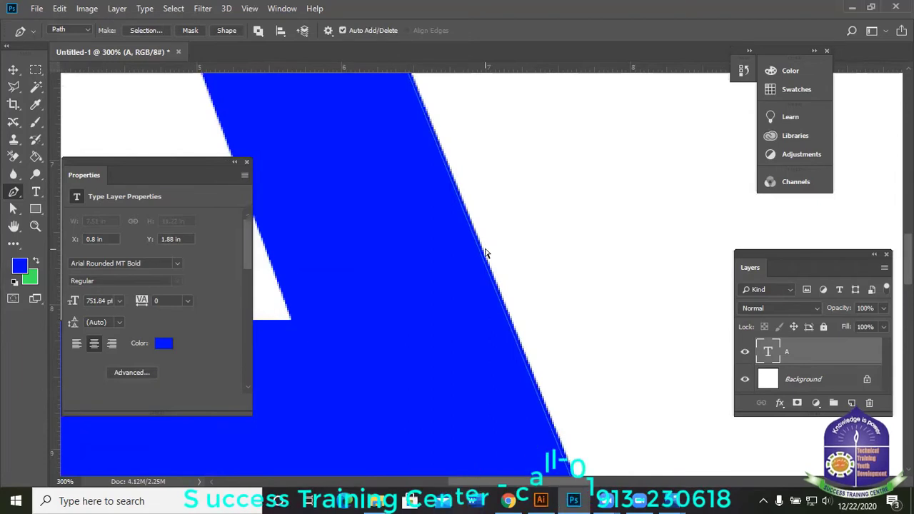
{"action": "scroll", "coordinate": [486, 247], "scroll_direction": "up", "scroll_amount": 1}
{"action": "left_click_drag", "start_coordinate": [394, 200], "coordinate": [384, 179]}
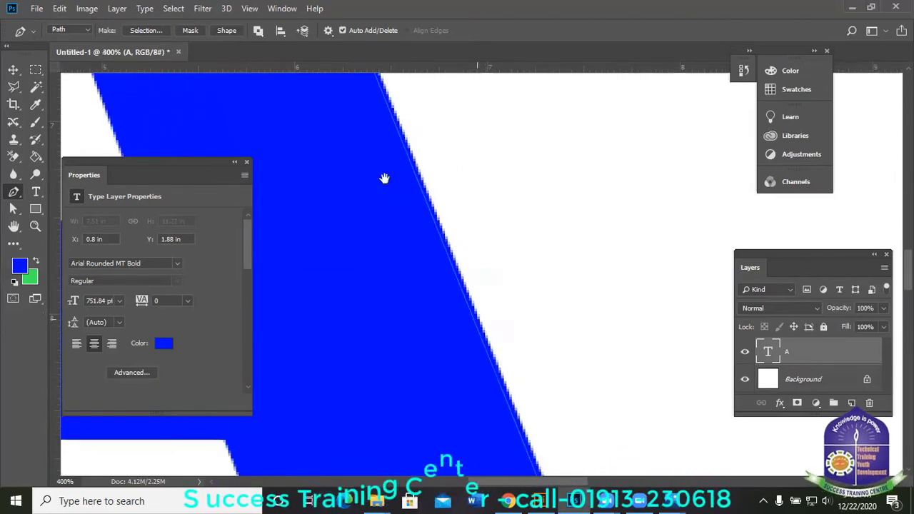
{"action": "scroll", "coordinate": [471, 244], "scroll_direction": "down", "scroll_amount": 5}
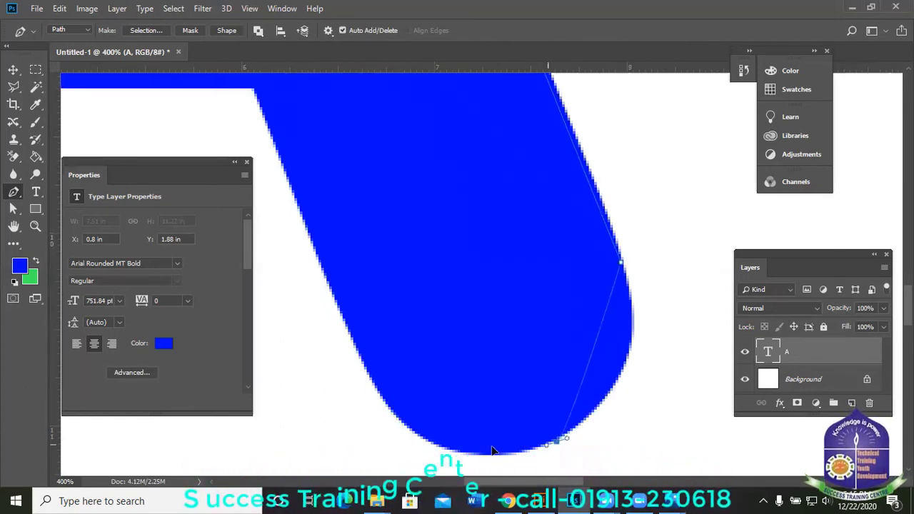
{"action": "left_click_drag", "start_coordinate": [555, 441], "coordinate": [463, 461]}
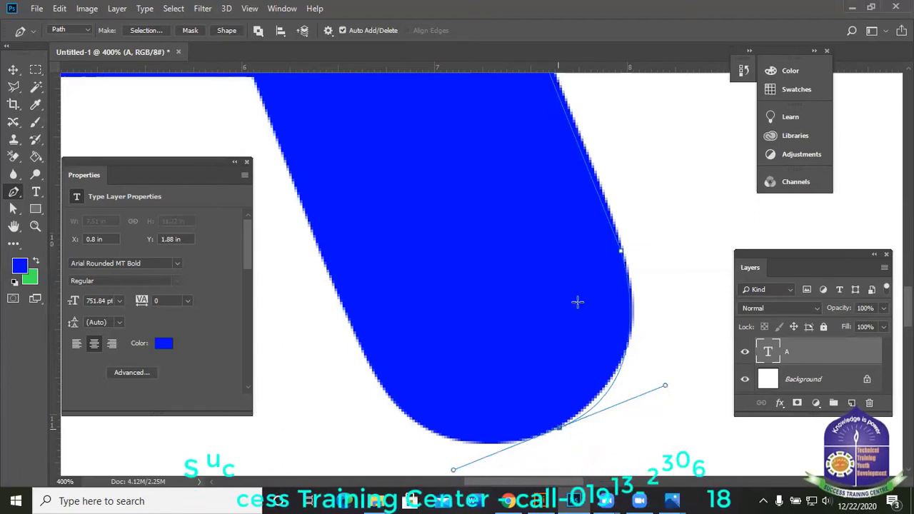
{"action": "left_click", "coordinate": [558, 429], "text": "alt"}
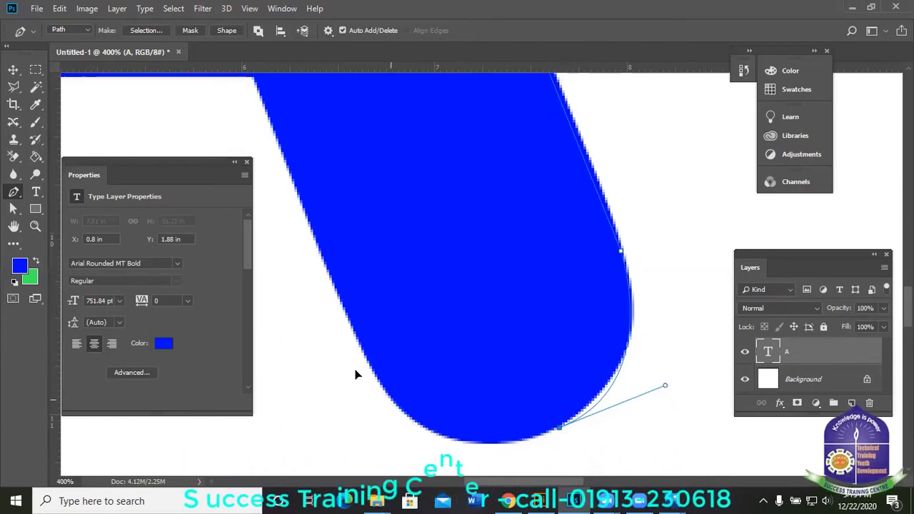
{"action": "left_click_drag", "start_coordinate": [389, 400], "coordinate": [312, 324]}
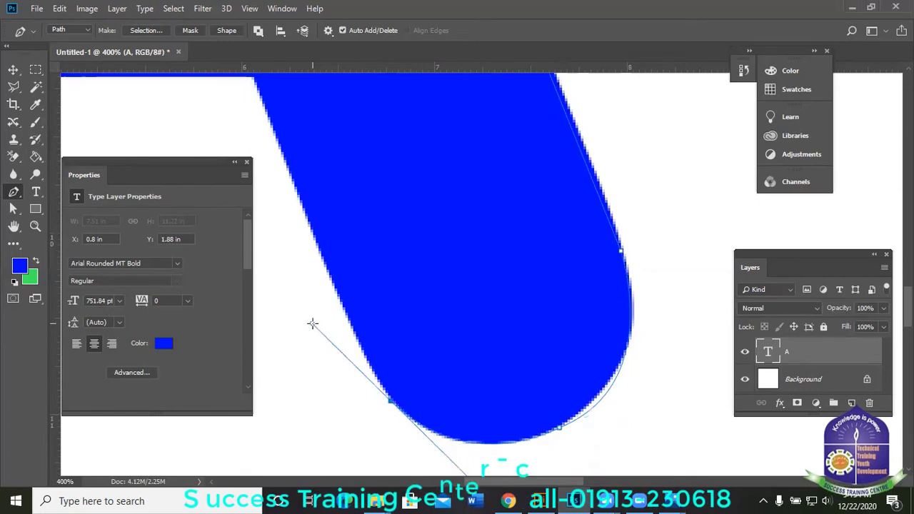
{"action": "left_click", "coordinate": [390, 401], "text": "alt"}
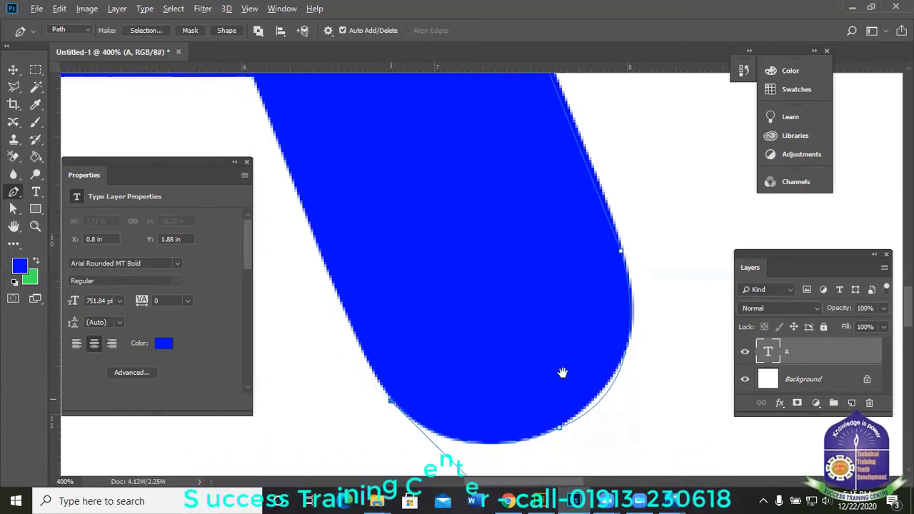
- Try to connect the right foot directly to the crossbar's lower right corner with a single straight segment
{"action": "left_click_drag", "start_coordinate": [254, 114], "coordinate": [397, 238]}
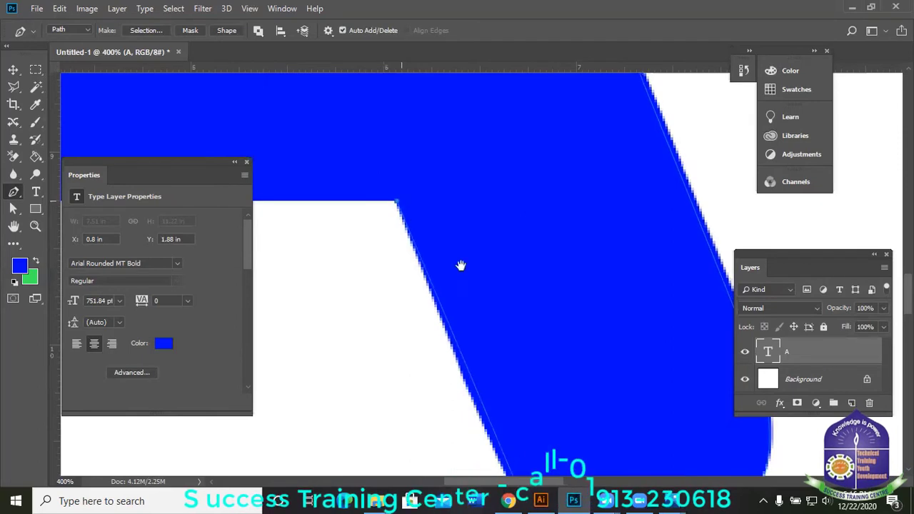
{"action": "scroll", "coordinate": [496, 219], "scroll_direction": "down", "scroll_amount": 1}
{"action": "left_click_drag", "start_coordinate": [478, 266], "coordinate": [497, 222]}
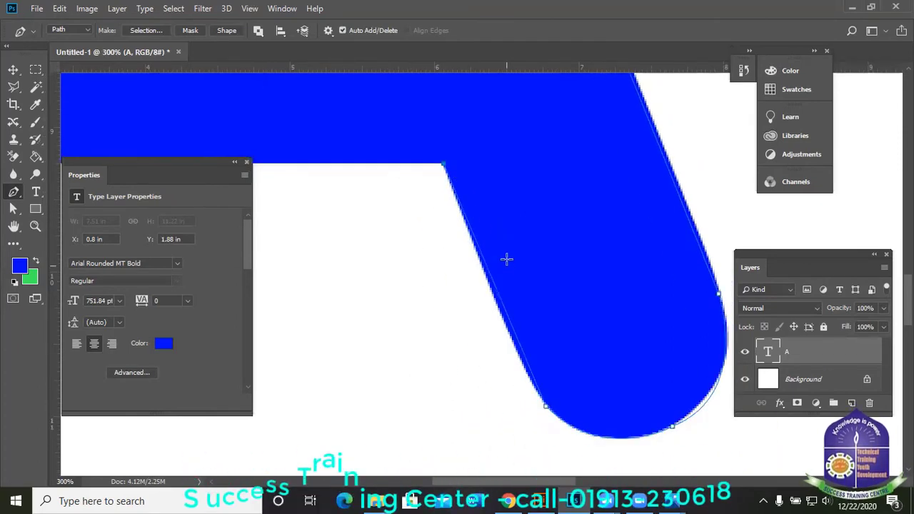
{"action": "left_click", "coordinate": [545, 407]}
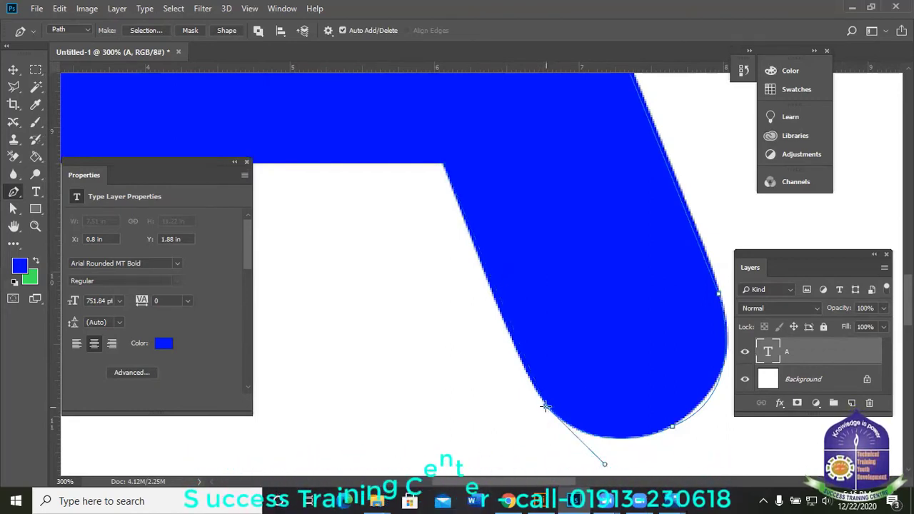
{"action": "left_click", "coordinate": [442, 165]}
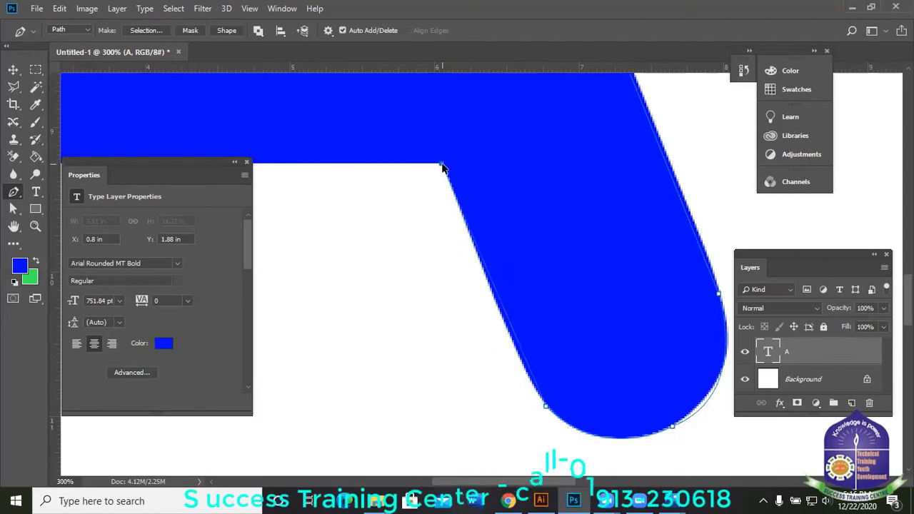
- Trace the right leg's inner edge with short segments above the foot and a straight segment up to the crossbar's lower right corner
{"action": "left_click", "coordinate": [545, 404]}
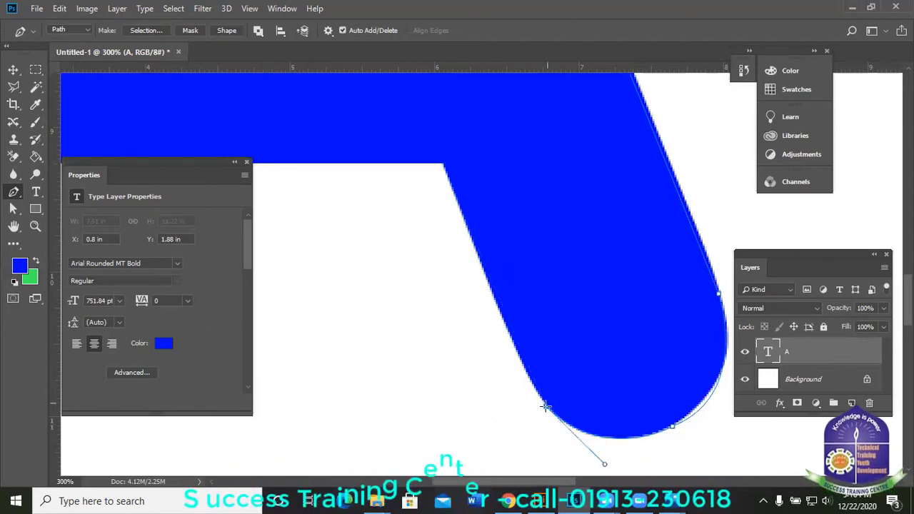
{"action": "left_click", "coordinate": [520, 367]}
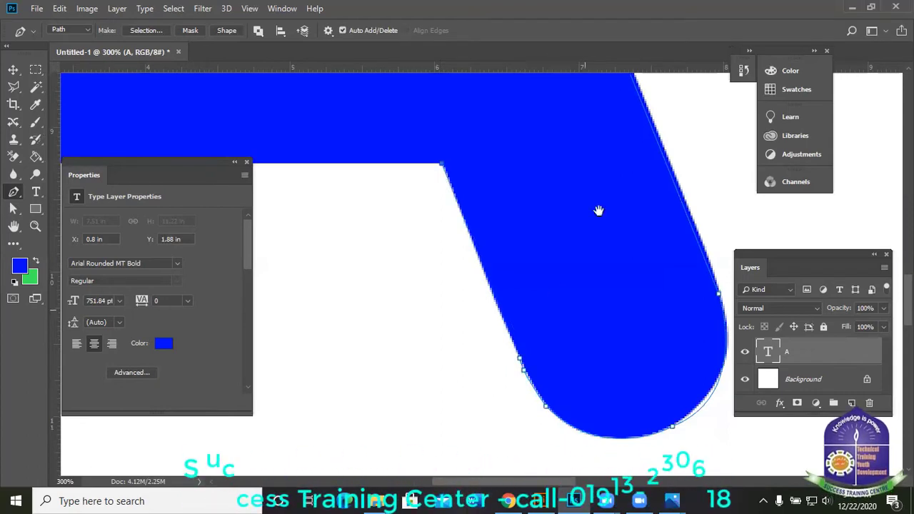
- Trace the crossbar's lower edge to its lower left corner and the left leg's inner edge down to just above the rounded foot with straight segments
{"action": "left_click_drag", "start_coordinate": [437, 178], "coordinate": [620, 211]}
{"action": "left_click_drag", "start_coordinate": [507, 221], "coordinate": [651, 218]}
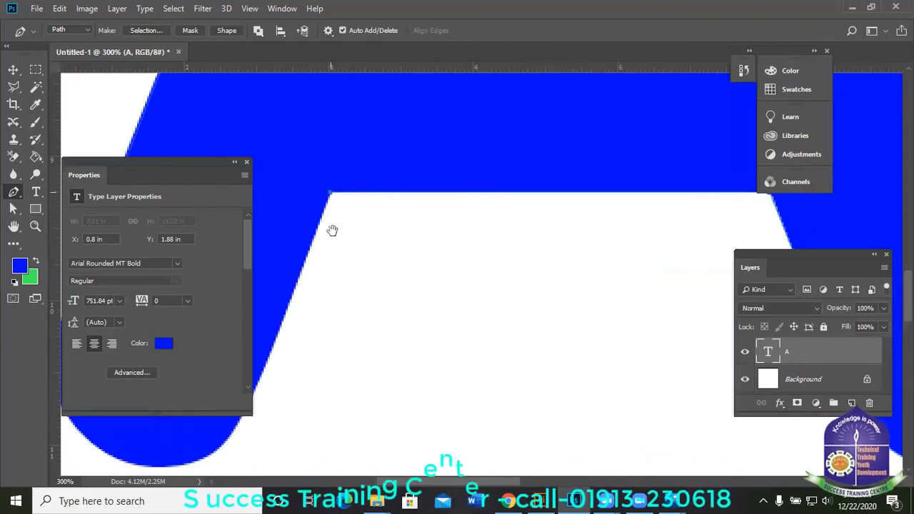
{"action": "left_click_drag", "start_coordinate": [333, 231], "coordinate": [469, 187]}
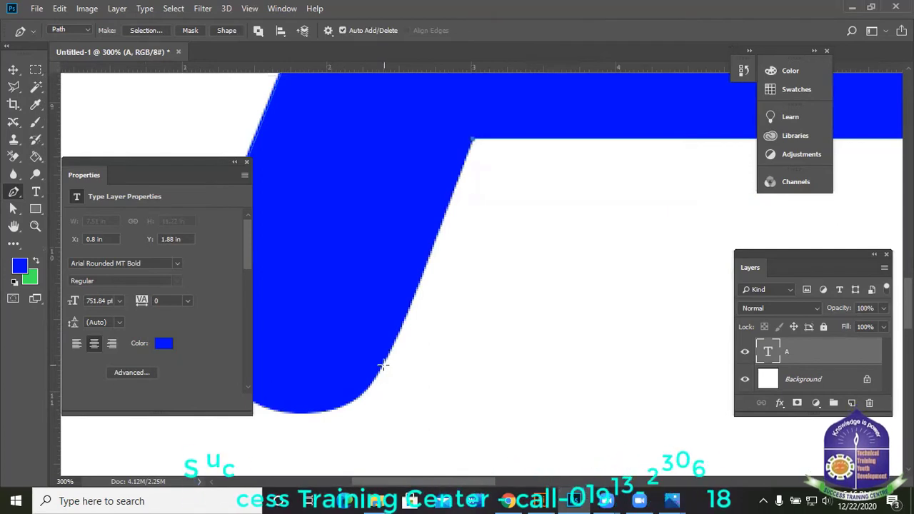
{"action": "left_click", "coordinate": [384, 366]}
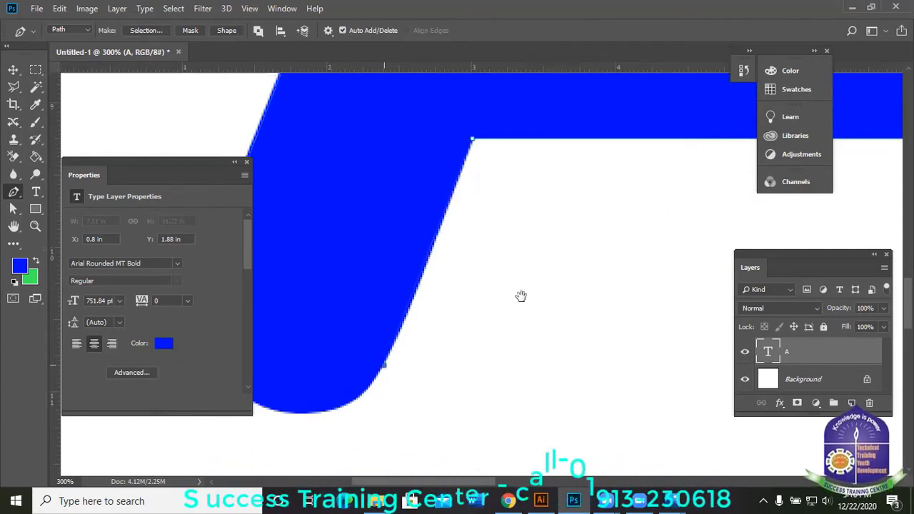
{"action": "left_click_drag", "start_coordinate": [460, 314], "coordinate": [482, 303]}
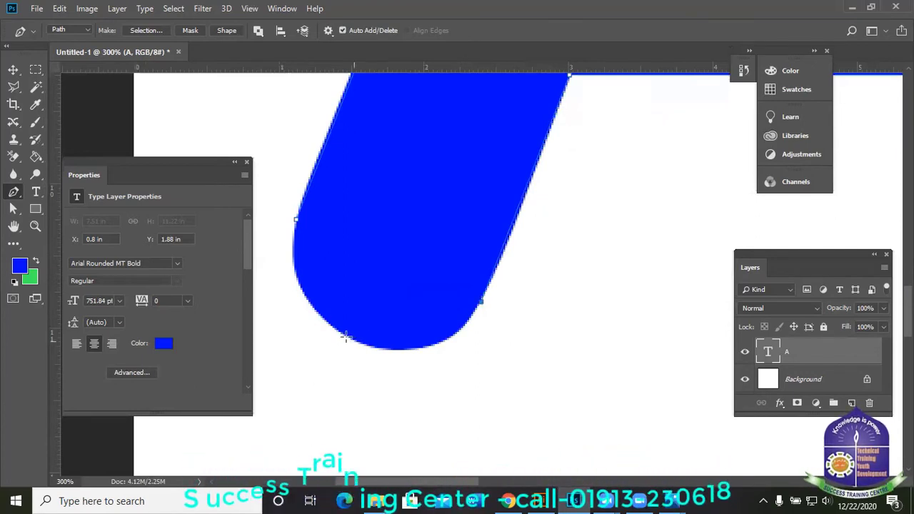
- Trace the left leg's rounded foot with two curved segments, removing the outgoing handle between them and closing the path at its starting anchor
{"action": "left_click_drag", "start_coordinate": [340, 334], "coordinate": [227, 288]}
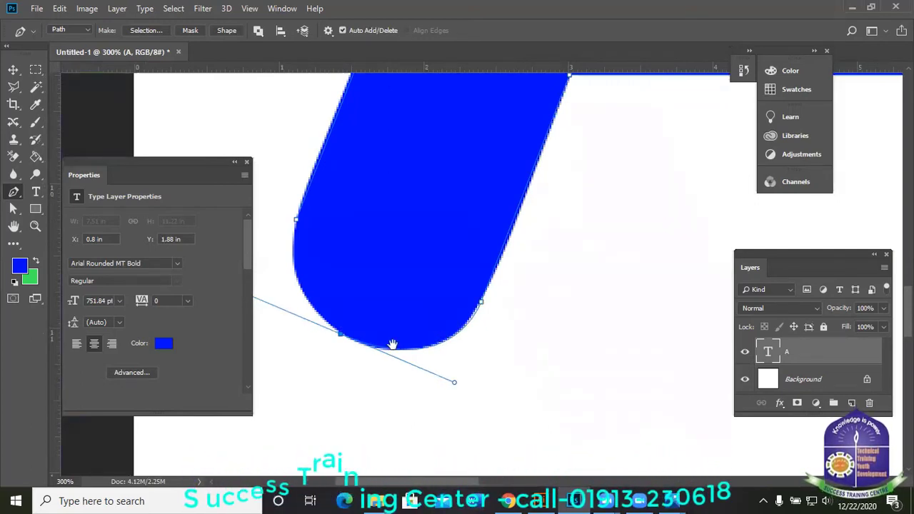
{"action": "left_click_drag", "start_coordinate": [402, 325], "coordinate": [470, 327]}
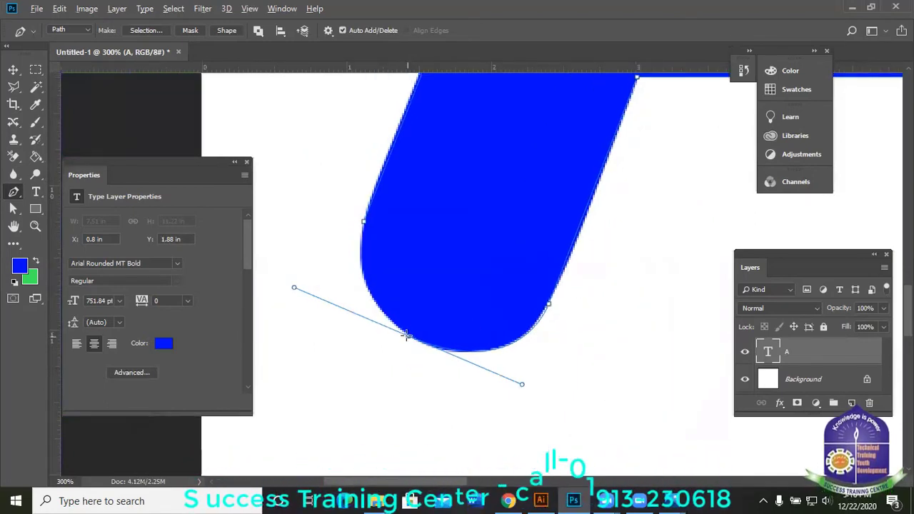
{"action": "left_click", "coordinate": [364, 220]}
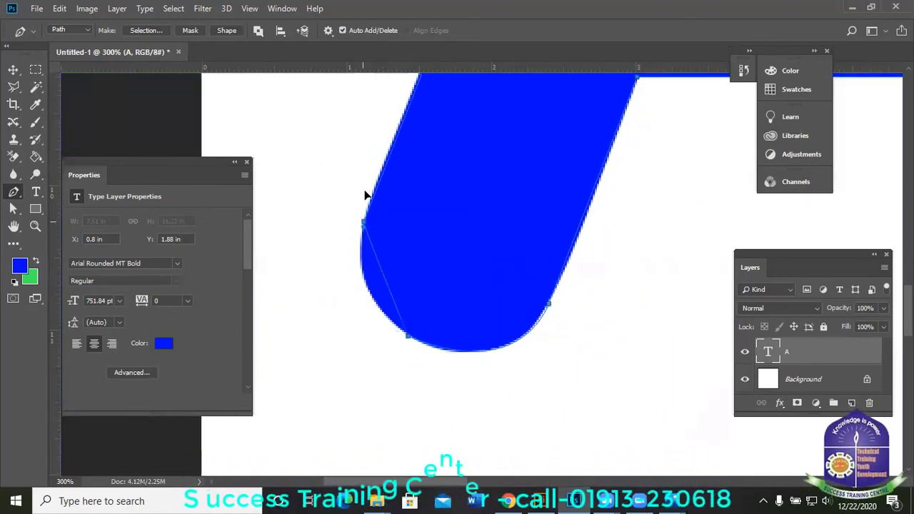
{"action": "left_click_drag", "start_coordinate": [368, 166], "coordinate": [379, 145]}
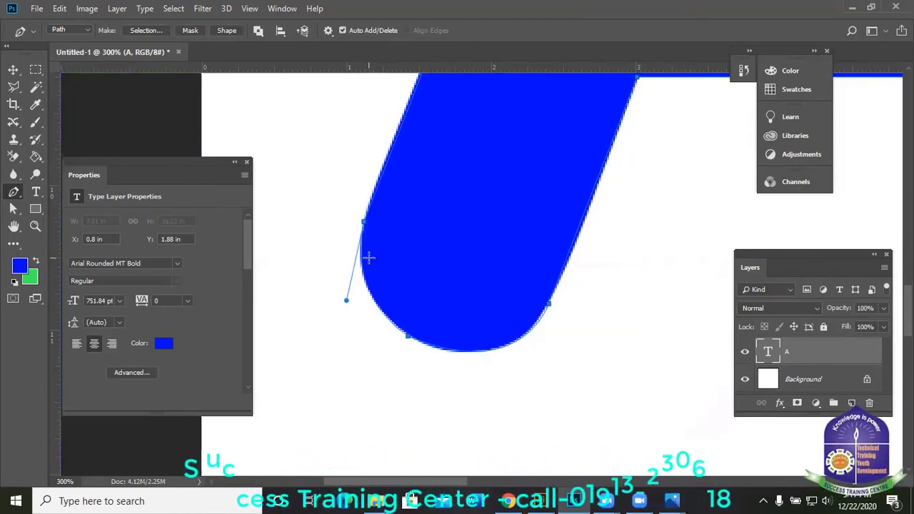
- Convert the closed outer path of the A into a selection
{"action": "key", "text": "ctrl+Return"}
{"action": "scroll", "coordinate": [419, 370], "scroll_direction": "down", "scroll_amount": 3}
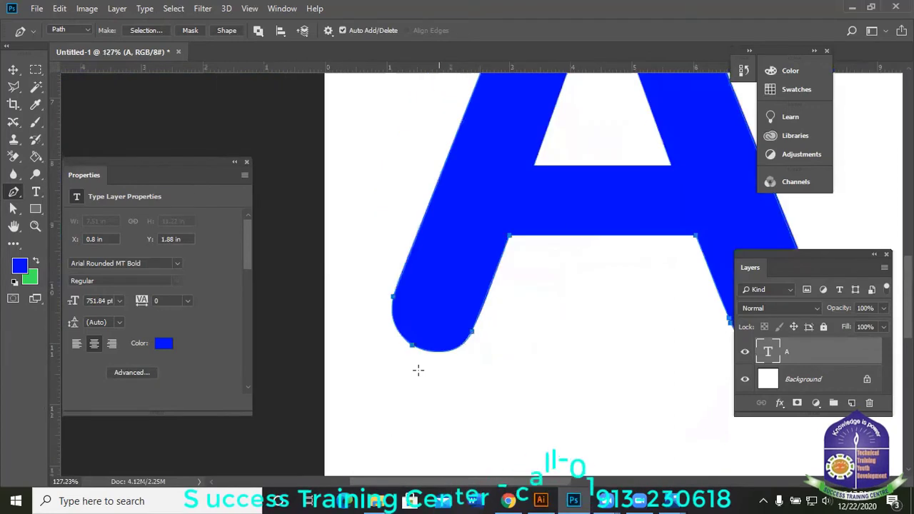
{"action": "scroll", "coordinate": [420, 369], "scroll_direction": "down", "scroll_amount": 1}
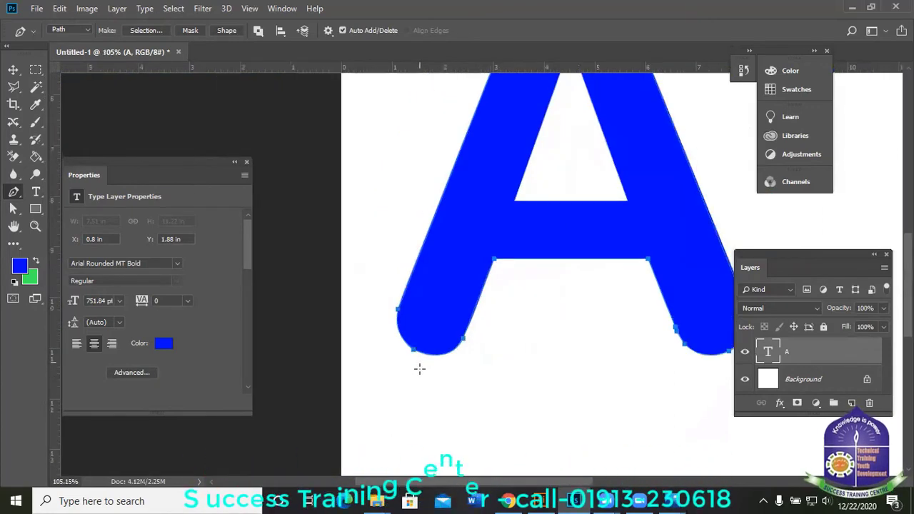
{"action": "scroll", "coordinate": [457, 359], "scroll_direction": "down", "scroll_amount": 2}
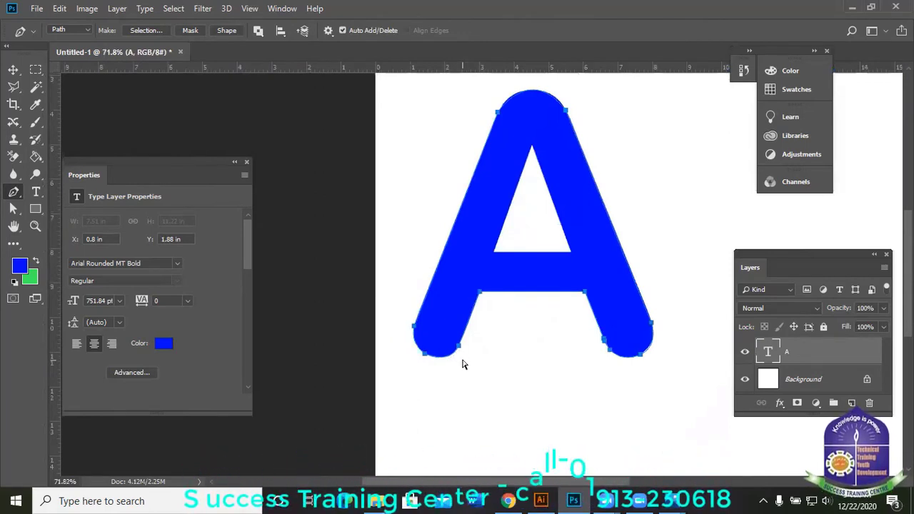
{"action": "key", "text": "Escape"}
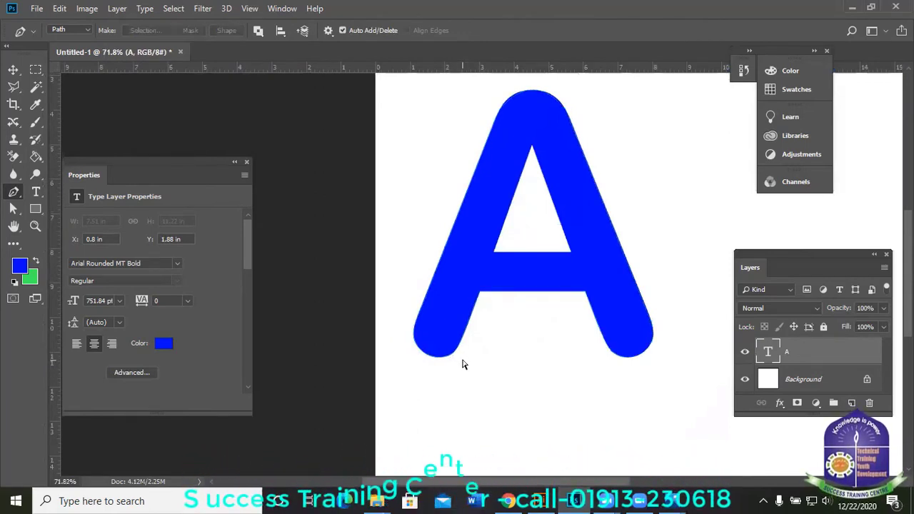
{"action": "key", "text": "ctrl+Return"}
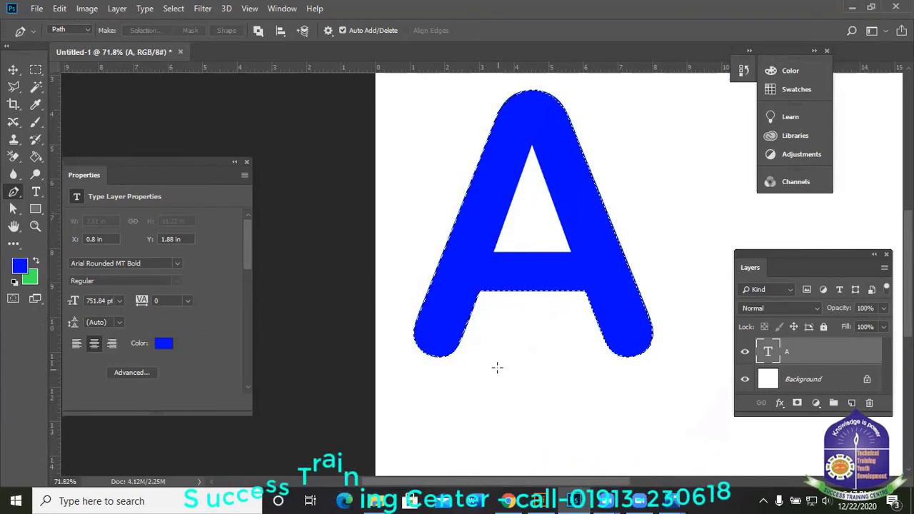
{"action": "scroll", "coordinate": [498, 368], "scroll_direction": "up", "scroll_amount": 1}
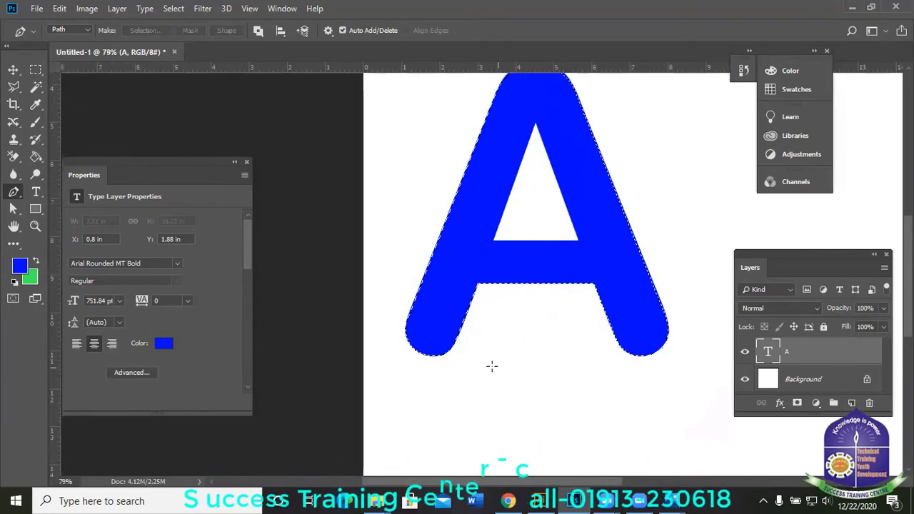
- Trace the triangular hole inside the A as a closed path with three straight segments, starting at its lower left corner
{"action": "left_click", "coordinate": [262, 34]}
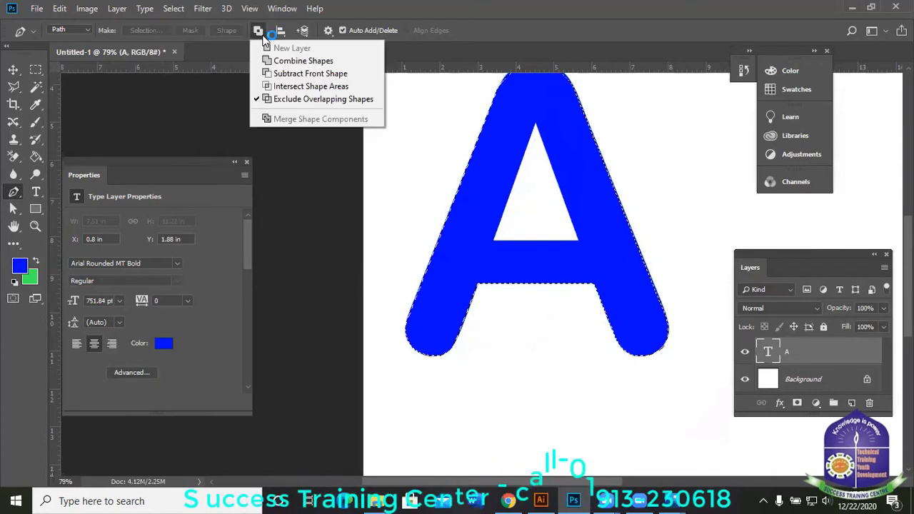
{"action": "left_click", "coordinate": [268, 35]}
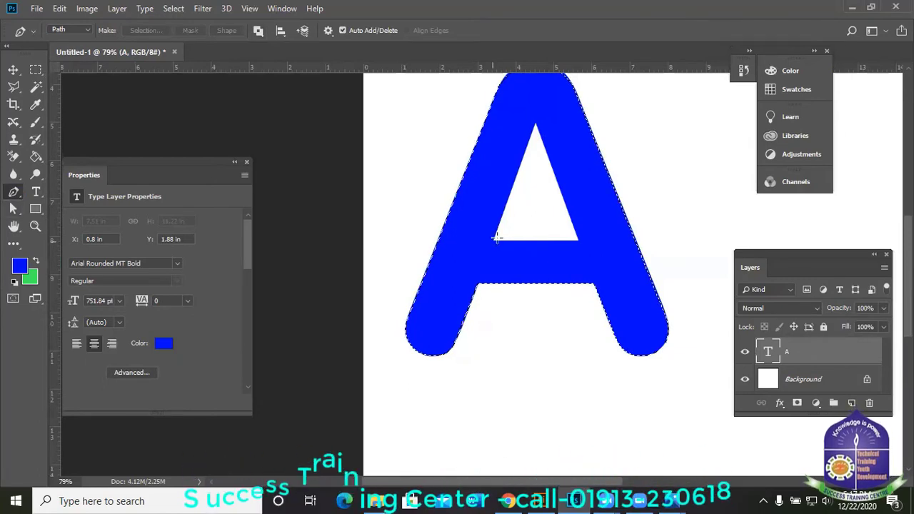
{"action": "key", "text": "ctrl+plus"}
{"action": "key", "text": "ctrl+plus"}
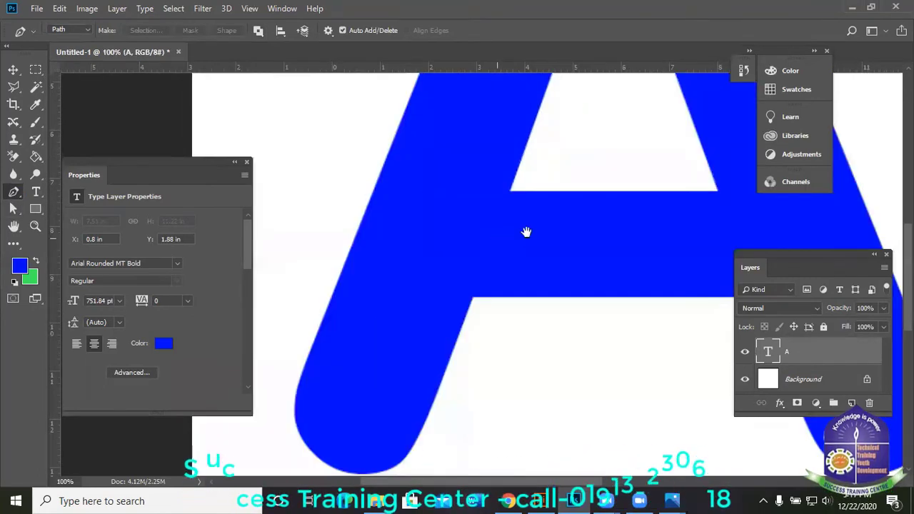
{"action": "left_click_drag", "start_coordinate": [521, 238], "coordinate": [508, 257]}
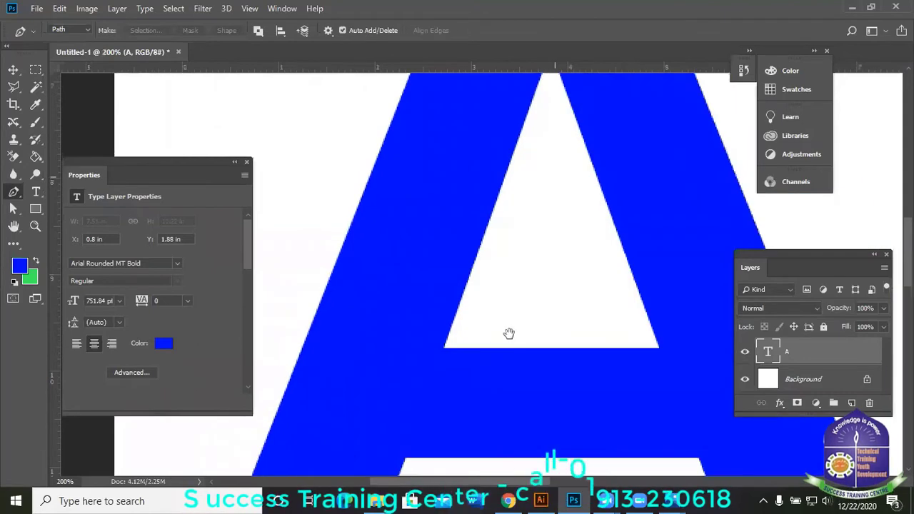
{"action": "left_click_drag", "start_coordinate": [510, 335], "coordinate": [507, 298]}
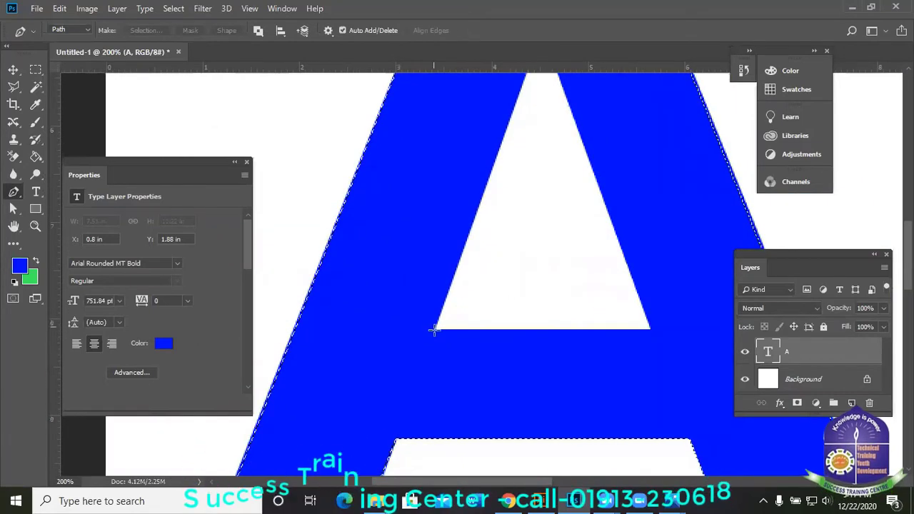
{"action": "left_click", "coordinate": [435, 329]}
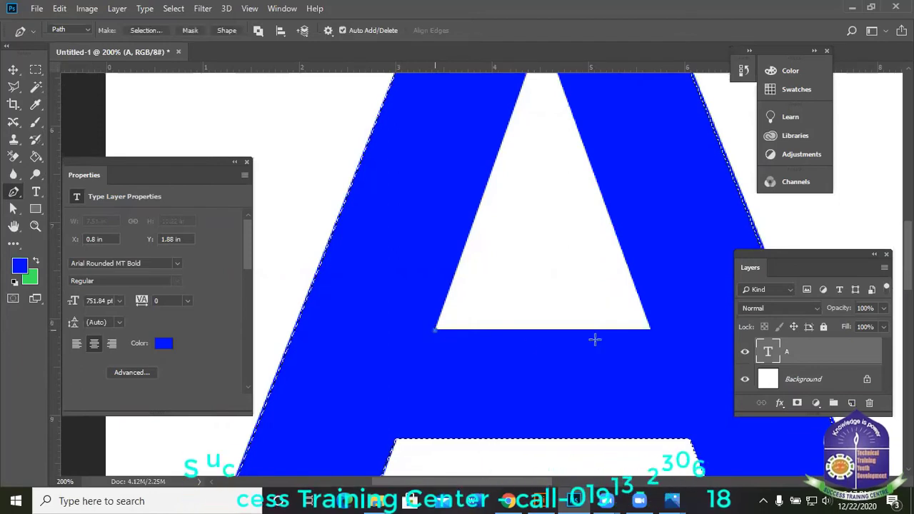
{"action": "left_click", "coordinate": [650, 329]}
{"action": "left_click_drag", "start_coordinate": [627, 229], "coordinate": [612, 309]}
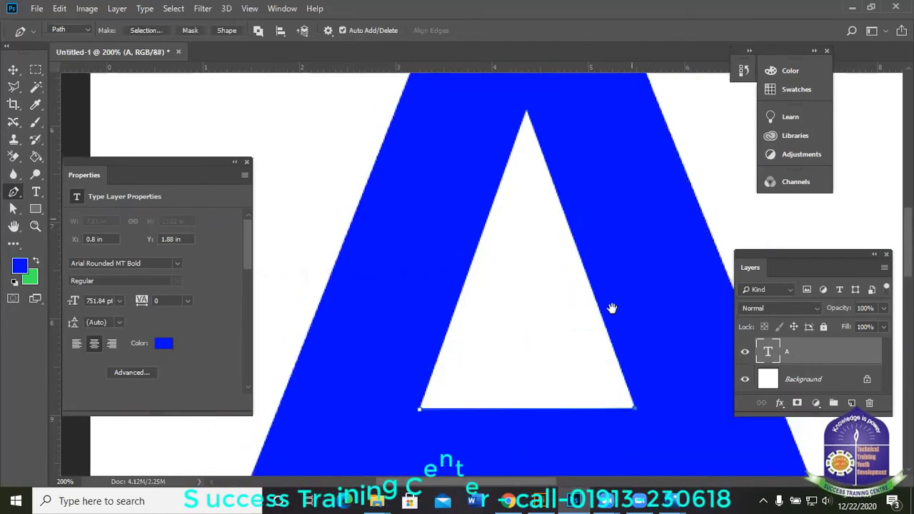
{"action": "left_click", "coordinate": [524, 123]}
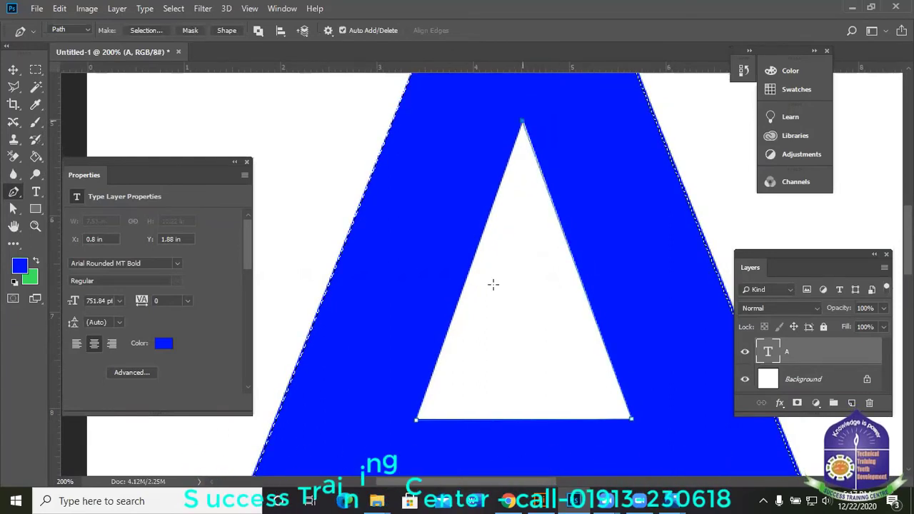
{"action": "left_click", "coordinate": [419, 421]}
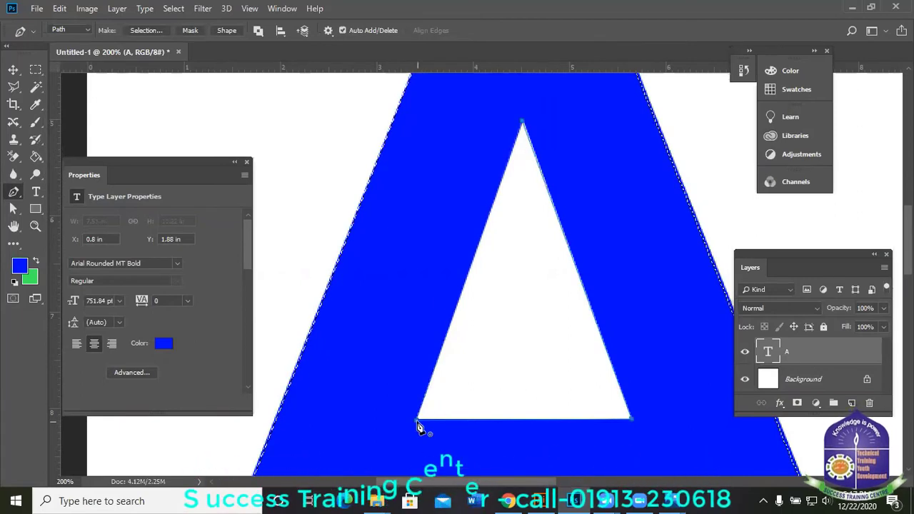
- Try to convert the inner triangle path directly into a selection, and undo it to restore the outer selection
{"action": "scroll", "coordinate": [471, 300], "scroll_direction": "down", "scroll_amount": 2}
{"action": "scroll", "coordinate": [505, 306], "scroll_direction": "down", "scroll_amount": 2}
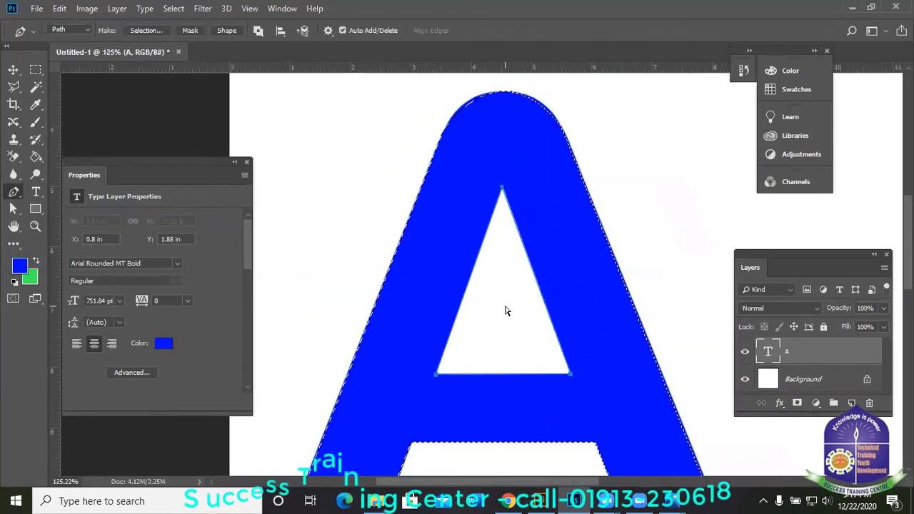
{"action": "key", "text": "Escape"}
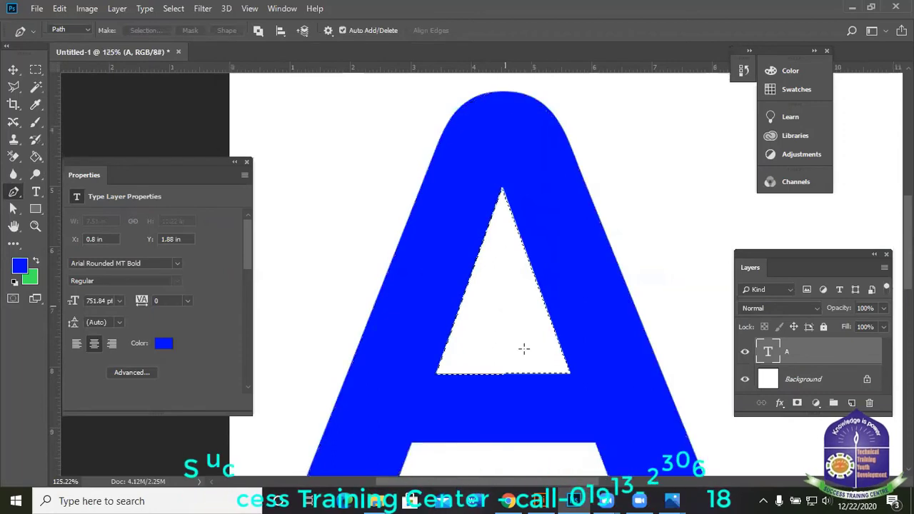
{"action": "scroll", "coordinate": [535, 367], "scroll_direction": "down", "scroll_amount": 1}
{"action": "scroll", "coordinate": [585, 335], "scroll_direction": "down", "scroll_amount": 1}
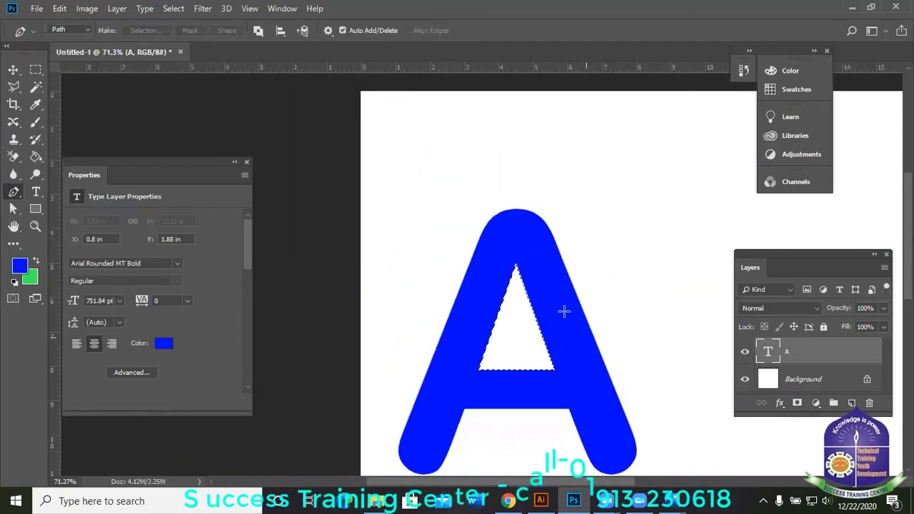
{"action": "key", "text": "ctrl+z"}
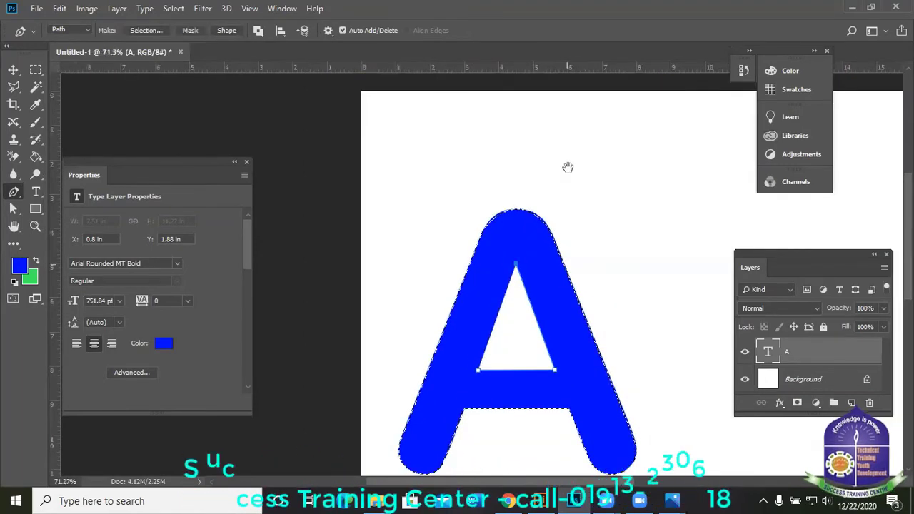
- View the Make Selection options for the inner triangle path and close them without applying
{"action": "scroll", "coordinate": [570, 165], "scroll_direction": "down", "scroll_amount": 3}
{"action": "key", "text": "ctrl+plus"}
{"action": "key", "text": "ctrl+plus"}
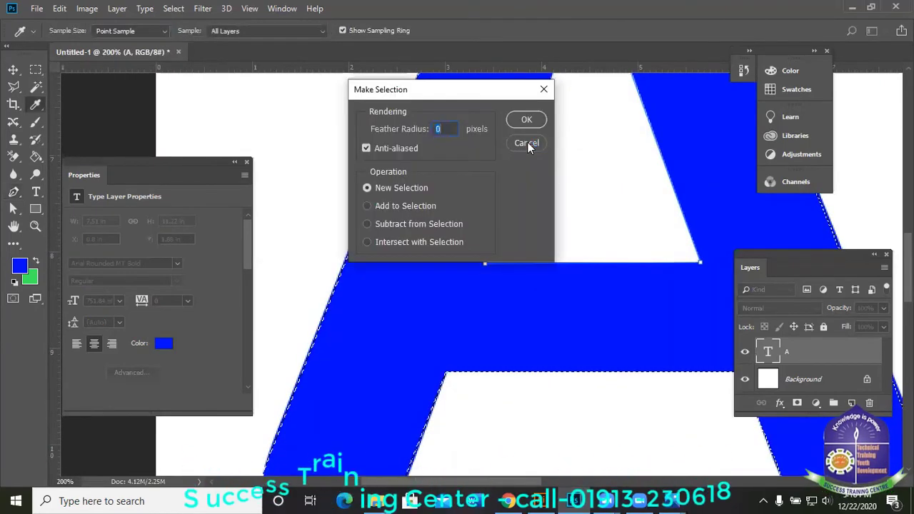
{"action": "key", "text": "Escape"}
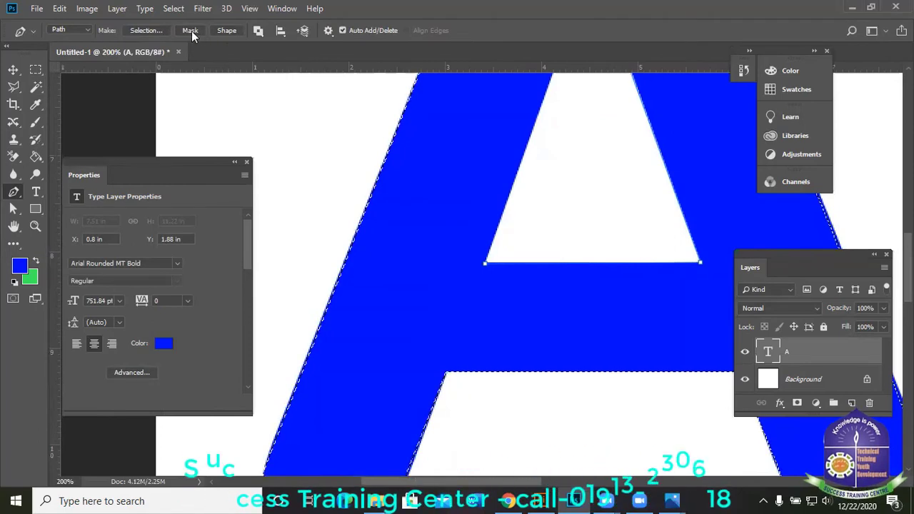
- Examine the Pen tool's path operations, alignment, arrangement and path display options
{"action": "left_click", "coordinate": [260, 36]}
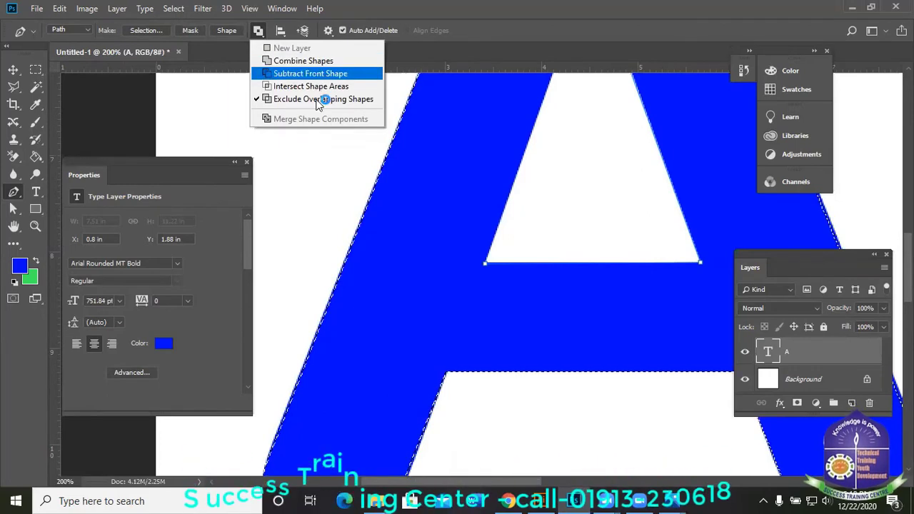
{"action": "left_click", "coordinate": [283, 34]}
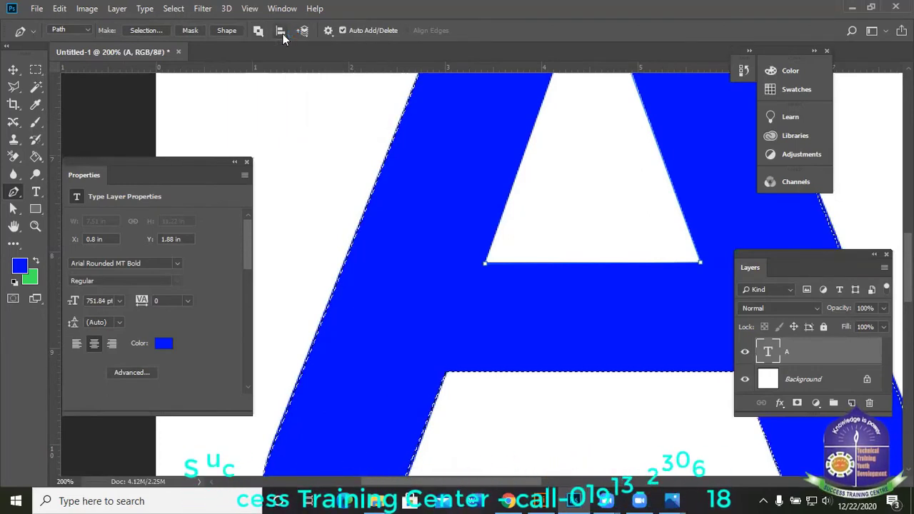
{"action": "left_click", "coordinate": [283, 34]}
{"action": "left_click", "coordinate": [304, 34]}
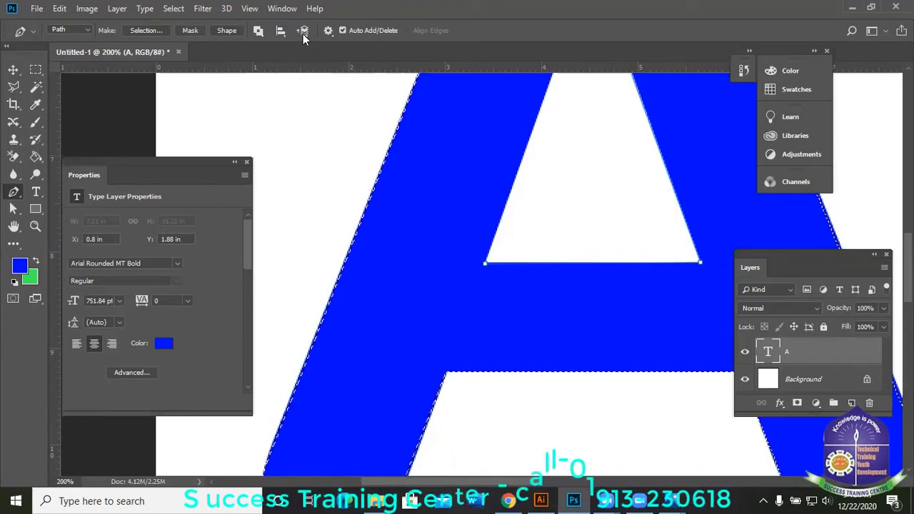
{"action": "left_click", "coordinate": [304, 34]}
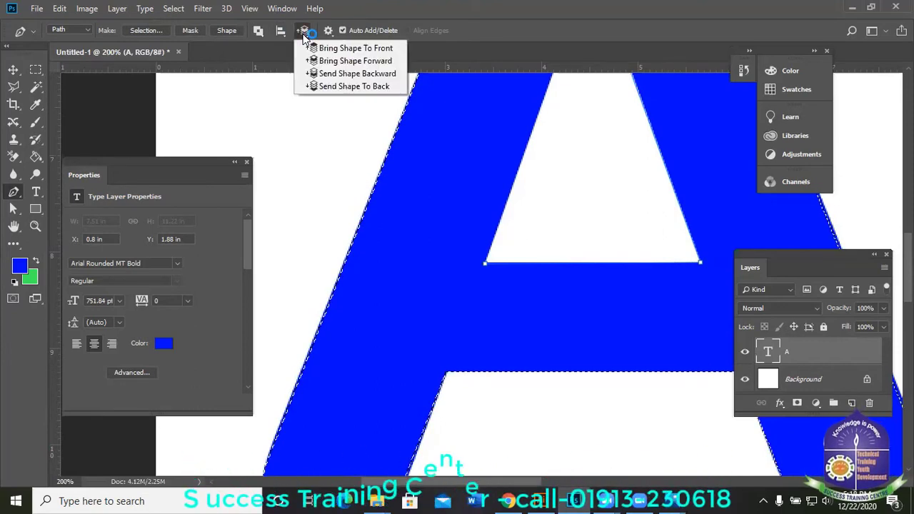
{"action": "left_click", "coordinate": [358, 35]}
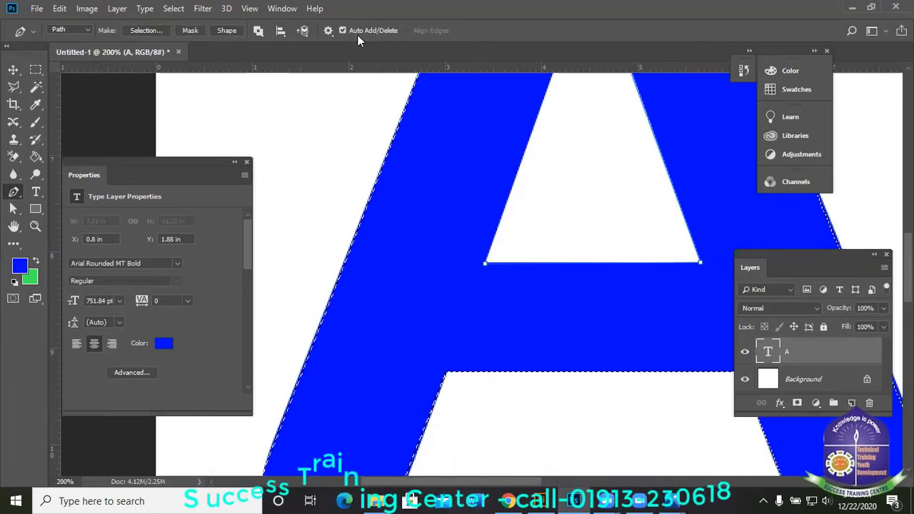
{"action": "left_click", "coordinate": [329, 31]}
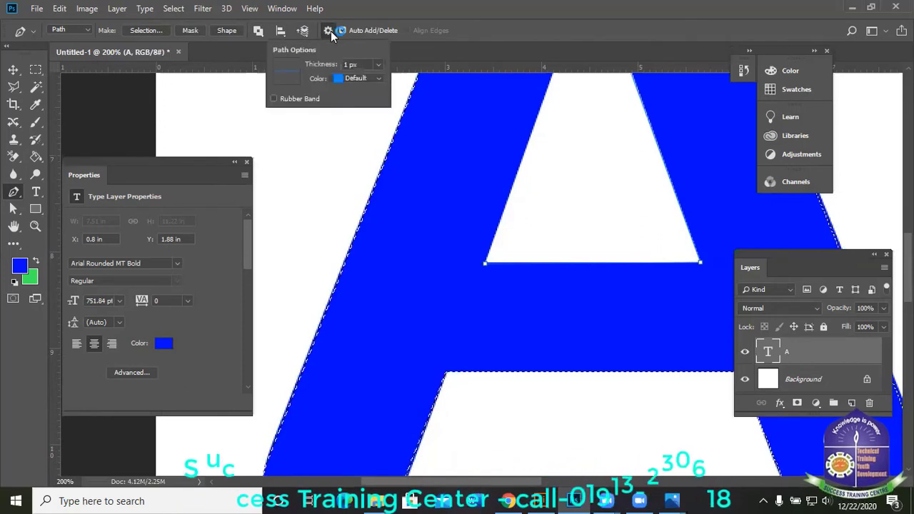
- Turn off the Pen tool's Auto Add/Delete option and set the foreground colour to #fd004d
{"action": "left_click", "coordinate": [358, 34]}
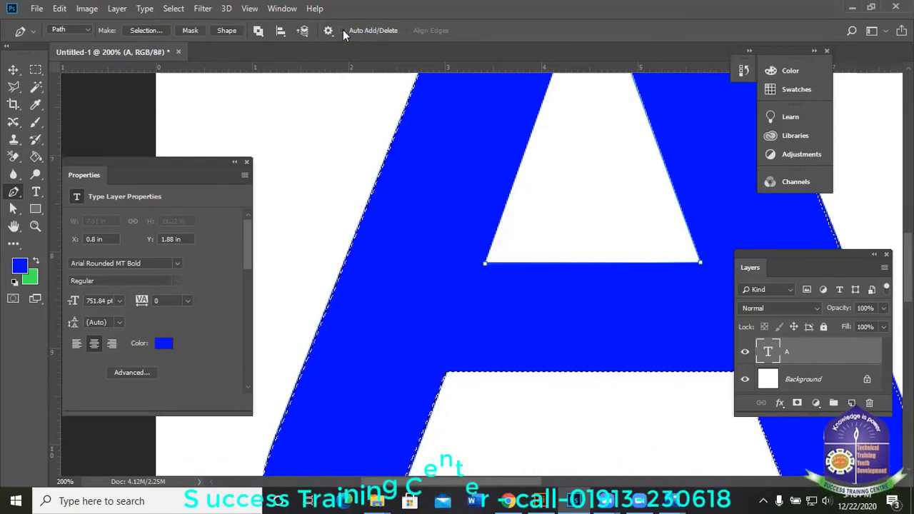
{"action": "left_click", "coordinate": [344, 31]}
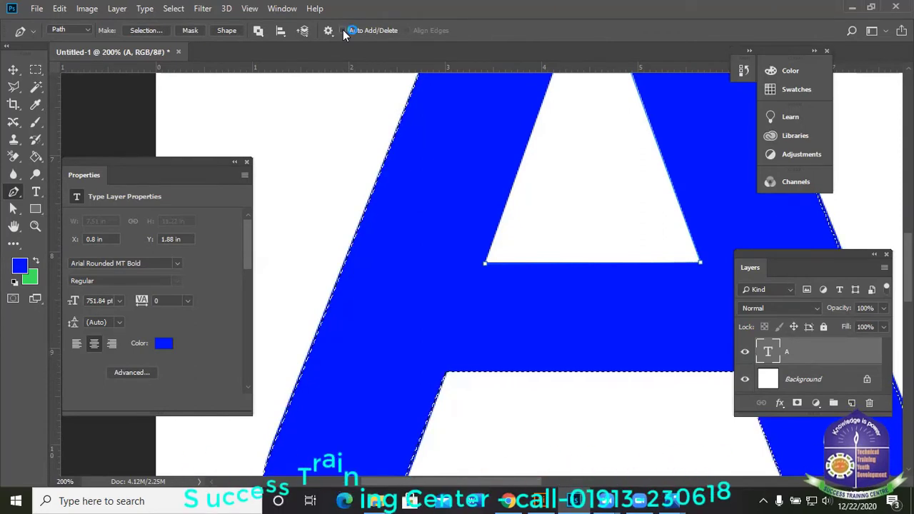
{"action": "key", "text": "ctrl+0"}
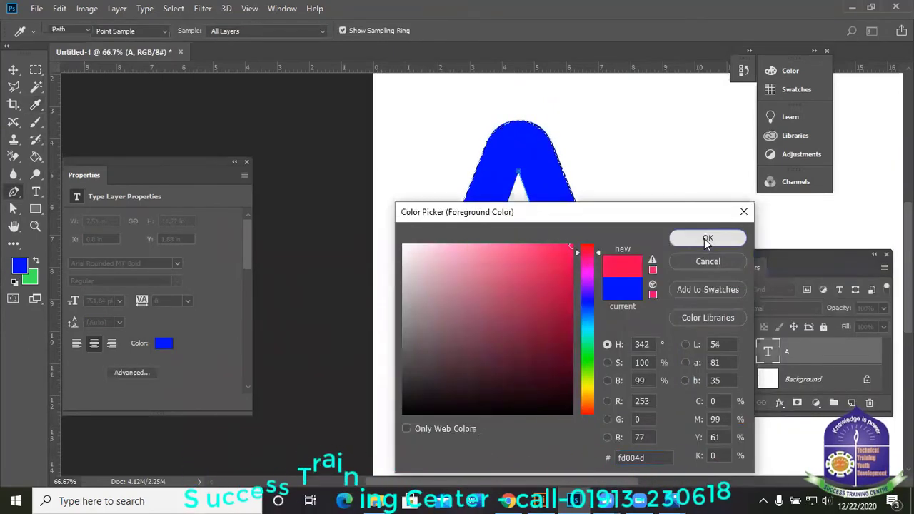
{"action": "key", "text": "Return"}
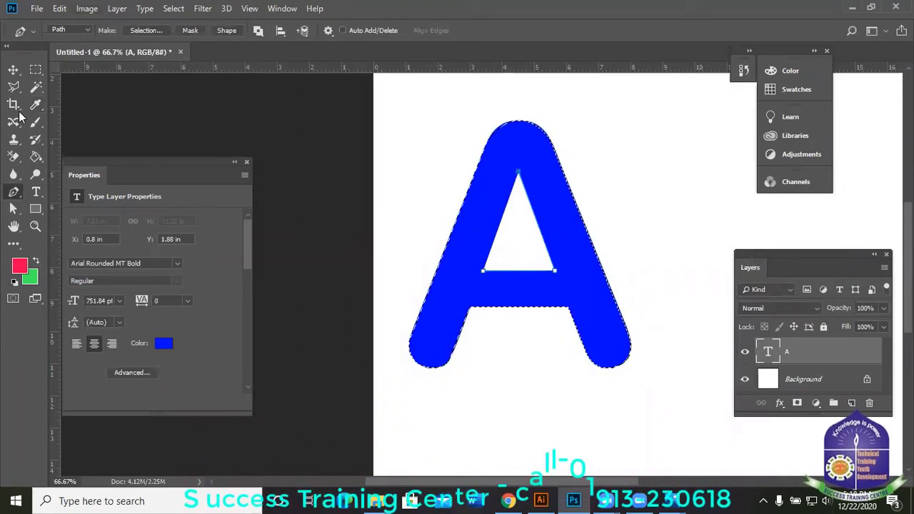
- Choose the Brush tool with the Hard Round tip and set its size to 32 px
{"action": "left_click", "coordinate": [37, 124]}
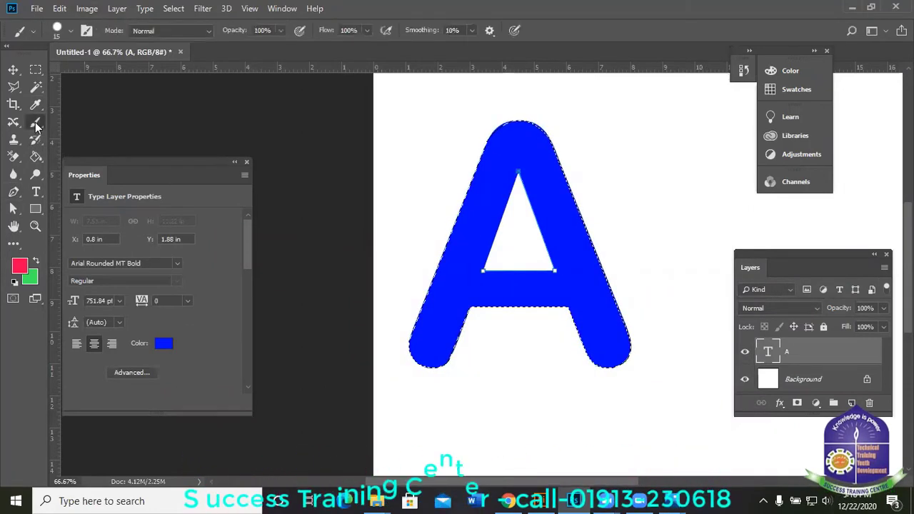
{"action": "right_click", "coordinate": [36, 124]}
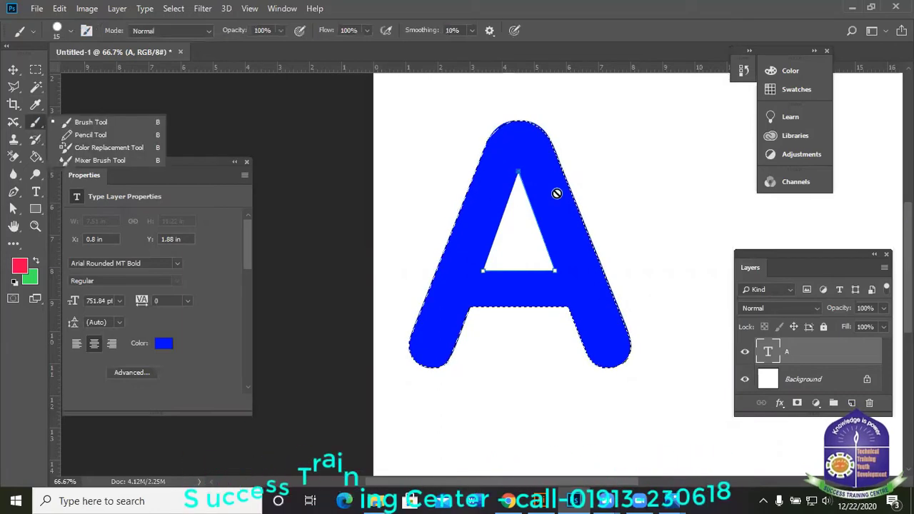
{"action": "left_click", "coordinate": [70, 30]}
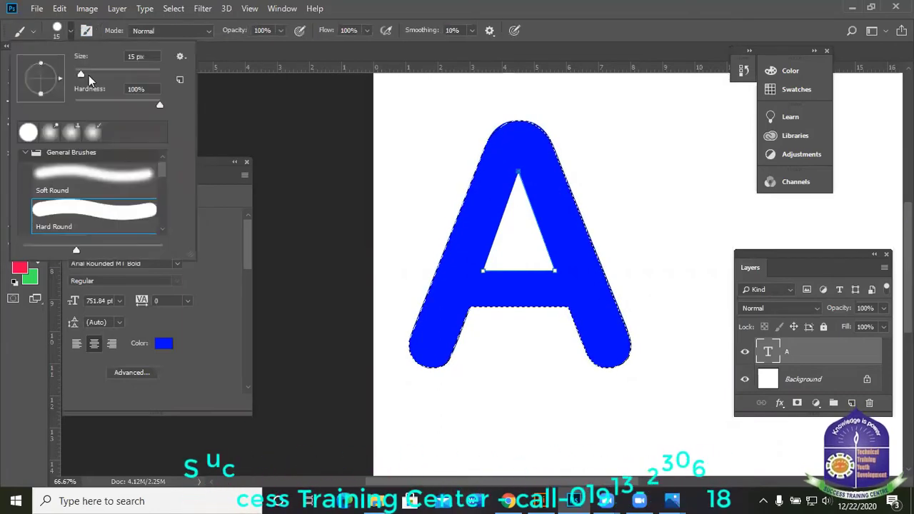
{"action": "left_click", "coordinate": [89, 74]}
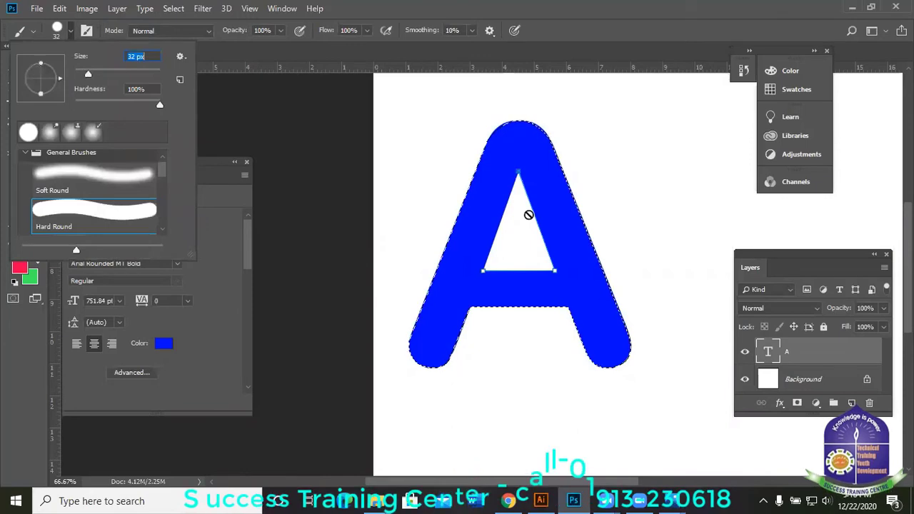
- Rasterize the A type layer so it can be painted, and enlarge the brush to 50 px
{"action": "left_click", "coordinate": [505, 197]}
{"action": "left_click", "coordinate": [471, 230]}
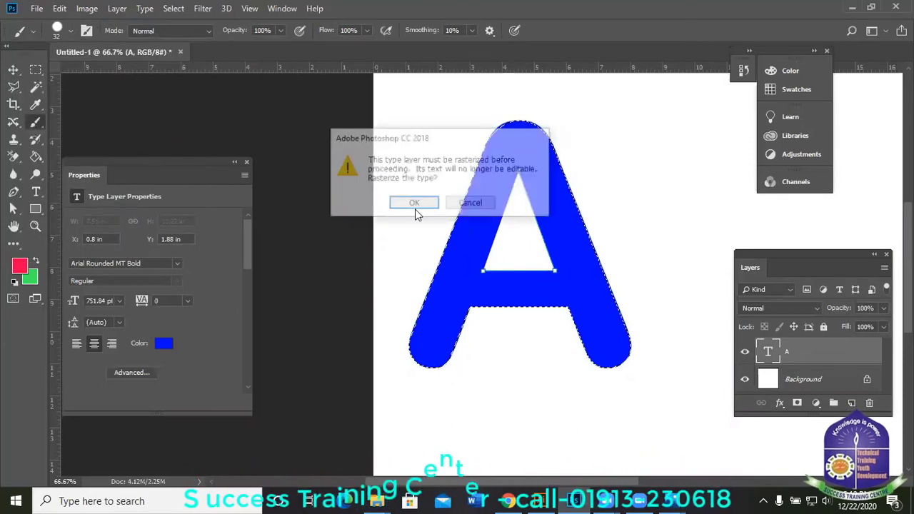
{"action": "key", "text": "Return"}
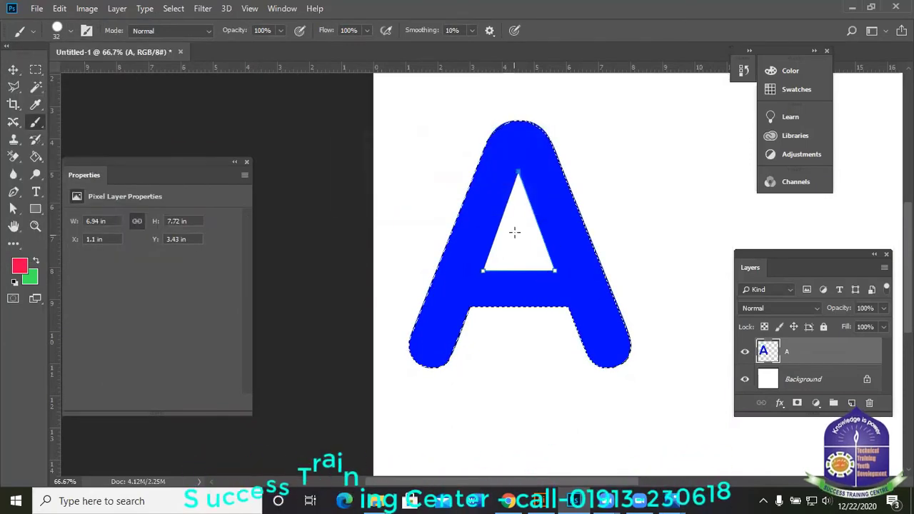
{"action": "key", "text": "bracketright"}
{"action": "key", "text": "bracketright"}
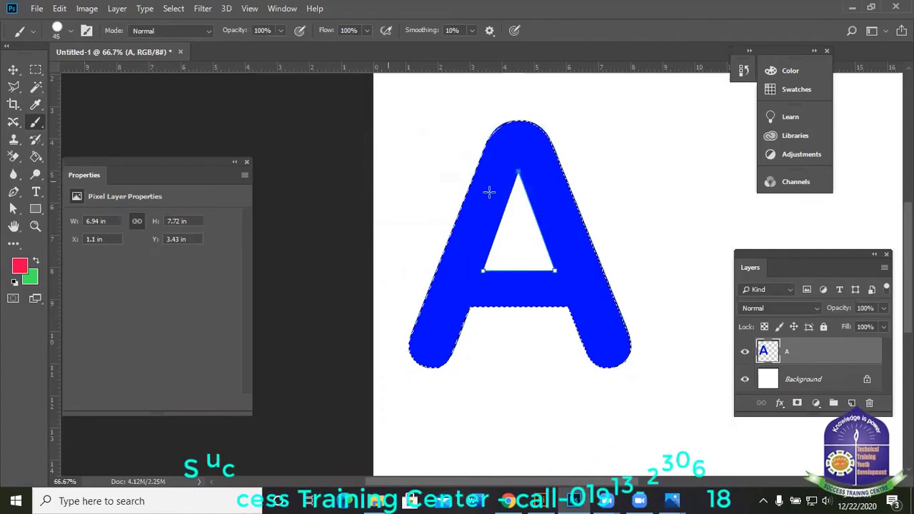
{"action": "key", "text": "bracketright"}
- Try painting the A's legs and crossbar pink-red inside the outer selection, and undo the strokes
{"action": "scroll", "coordinate": [506, 317], "scroll_direction": "up", "scroll_amount": 1}
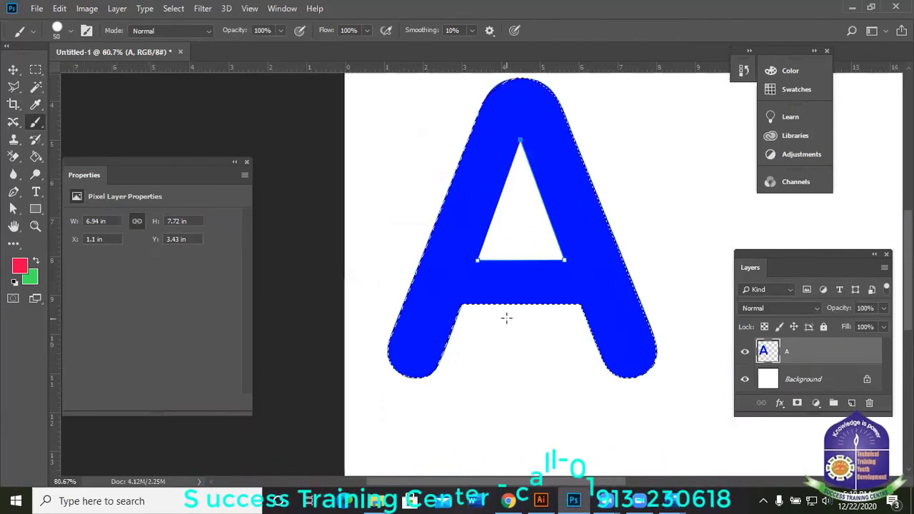
{"action": "scroll", "coordinate": [462, 188], "scroll_direction": "up", "scroll_amount": 1}
{"action": "left_click_drag", "start_coordinate": [461, 190], "coordinate": [482, 228]}
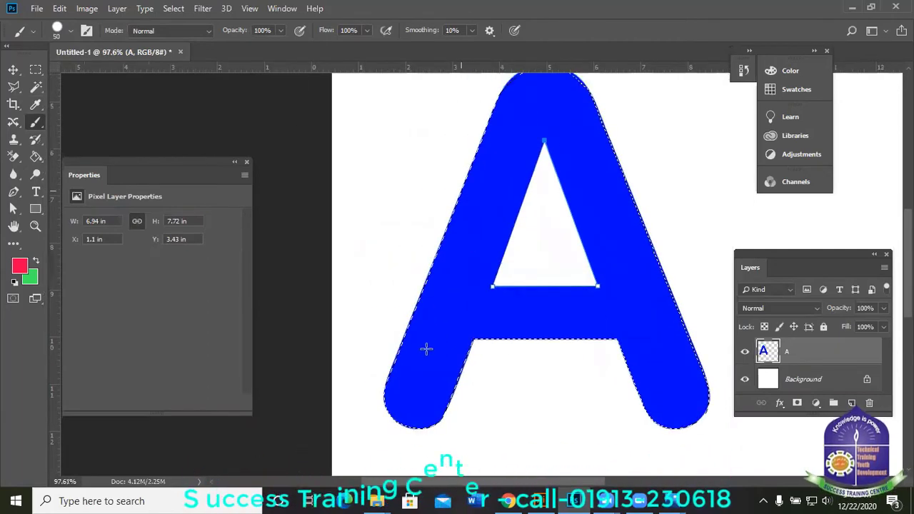
{"action": "left_click", "coordinate": [424, 373]}
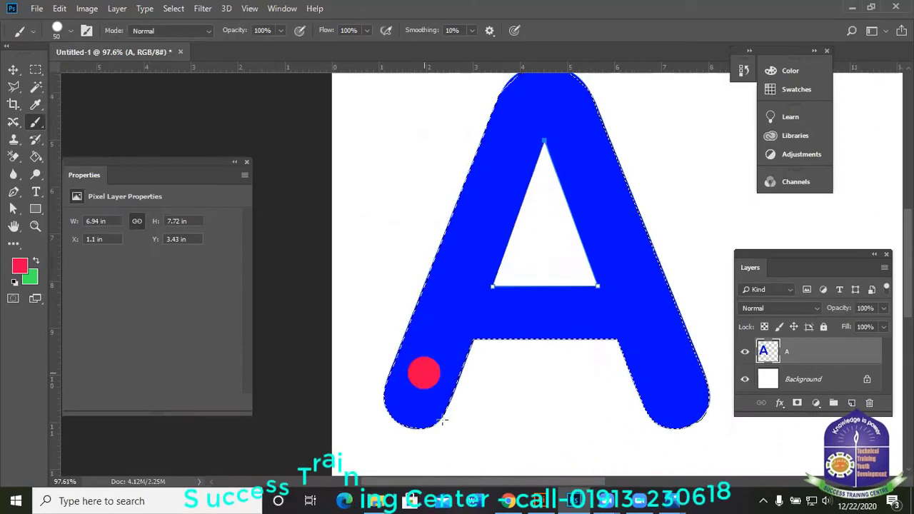
{"action": "left_click_drag", "start_coordinate": [418, 424], "coordinate": [390, 391]}
{"action": "mouse_move", "coordinate": [418, 352]}
{"action": "left_mouse_down"}
{"action": "mouse_move", "coordinate": [445, 361]}
{"action": "mouse_move", "coordinate": [416, 352]}
{"action": "mouse_move", "coordinate": [461, 346]}
{"action": "mouse_move", "coordinate": [418, 335]}
{"action": "mouse_move", "coordinate": [473, 330]}
{"action": "left_mouse_up"}
{"action": "mouse_move", "coordinate": [401, 323]}
{"action": "left_mouse_down"}
{"action": "mouse_move", "coordinate": [601, 321]}
{"action": "mouse_move", "coordinate": [691, 337]}
{"action": "mouse_move", "coordinate": [693, 312]}
{"action": "mouse_move", "coordinate": [694, 347]}
{"action": "mouse_move", "coordinate": [669, 399]}
{"action": "mouse_move", "coordinate": [698, 424]}
{"action": "mouse_move", "coordinate": [668, 426]}
{"action": "left_mouse_up"}
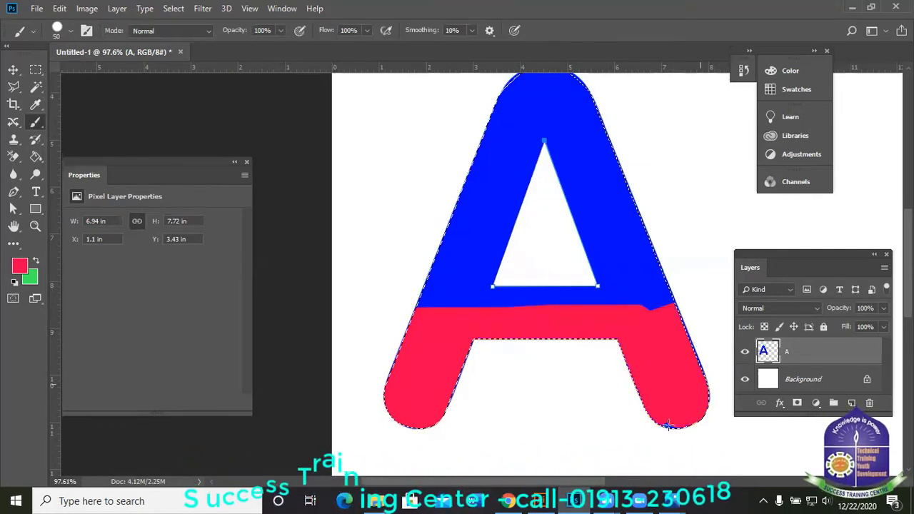
{"action": "mouse_move", "coordinate": [707, 400]}
{"action": "left_mouse_down"}
{"action": "mouse_move", "coordinate": [675, 332]}
{"action": "mouse_move", "coordinate": [622, 319]}
{"action": "left_mouse_up"}
{"action": "mouse_move", "coordinate": [635, 280]}
{"action": "left_mouse_down"}
{"action": "mouse_move", "coordinate": [599, 296]}
{"action": "mouse_move", "coordinate": [613, 280]}
{"action": "mouse_move", "coordinate": [548, 290]}
{"action": "left_mouse_up"}
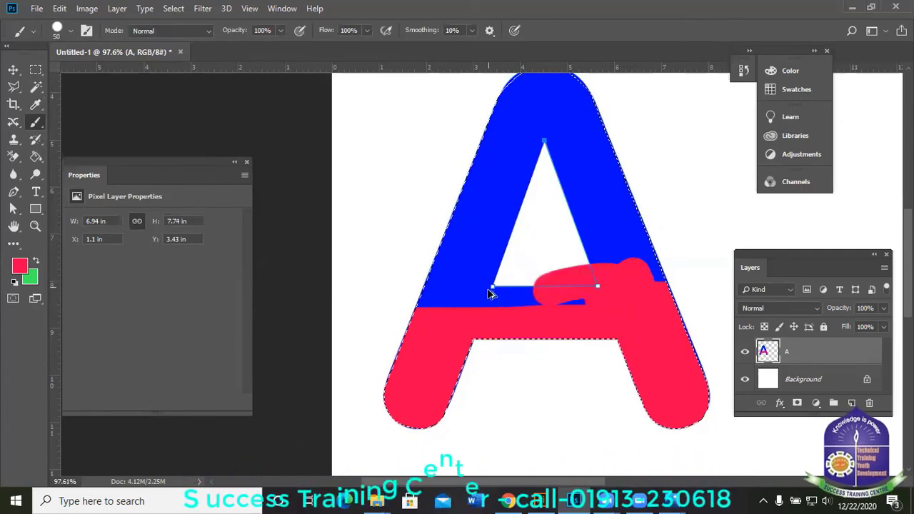
{"action": "key", "text": "ctrl+z"}
{"action": "key", "text": "ctrl+z"}
{"action": "key", "text": "ctrl+z"}
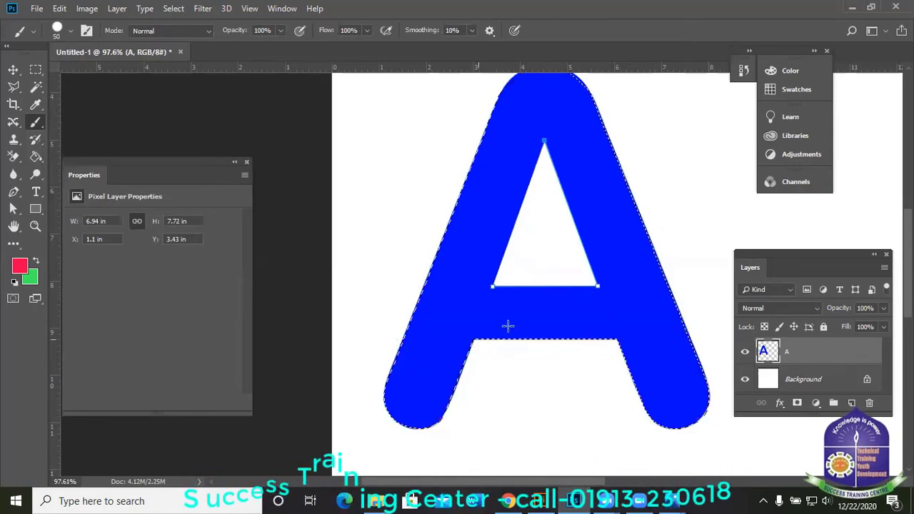
- Paint both lower legs and the crossbar of the A pink-red within the outer selection
{"action": "mouse_move", "coordinate": [519, 321]}
{"action": "left_mouse_down"}
{"action": "mouse_move", "coordinate": [403, 375]}
{"action": "mouse_move", "coordinate": [418, 379]}
{"action": "left_mouse_up"}
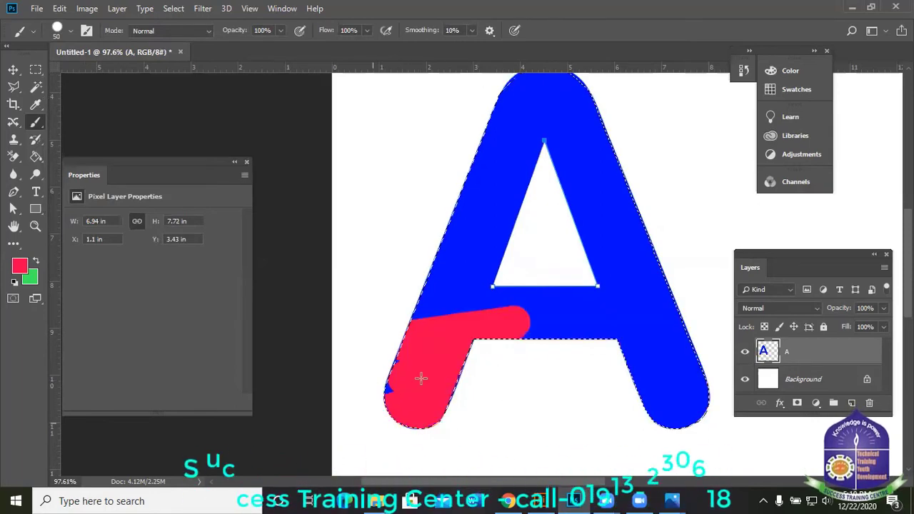
{"action": "mouse_move", "coordinate": [620, 341]}
{"action": "left_mouse_down"}
{"action": "mouse_move", "coordinate": [710, 327]}
{"action": "mouse_move", "coordinate": [675, 346]}
{"action": "mouse_move", "coordinate": [727, 331]}
{"action": "mouse_move", "coordinate": [717, 368]}
{"action": "left_mouse_up"}
{"action": "left_click_drag", "start_coordinate": [678, 413], "coordinate": [675, 379]}
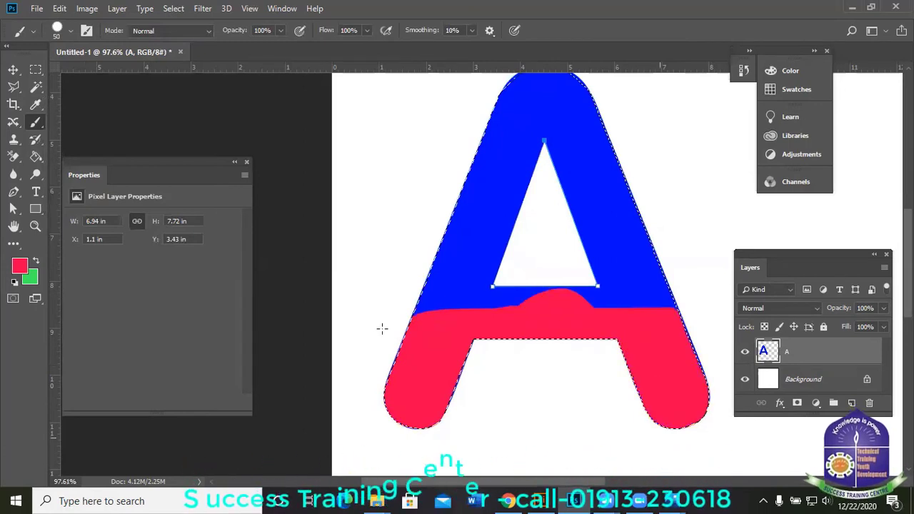
- Paint the A's upper left side, rounded top and right side pink-red, keeping clear of the inner triangle
{"action": "left_click_drag", "start_coordinate": [498, 252], "coordinate": [506, 326]}
{"action": "mouse_move", "coordinate": [475, 368]}
{"action": "left_mouse_down"}
{"action": "mouse_move", "coordinate": [491, 388]}
{"action": "mouse_move", "coordinate": [518, 286]}
{"action": "left_mouse_up"}
{"action": "left_click_drag", "start_coordinate": [595, 135], "coordinate": [579, 174]}
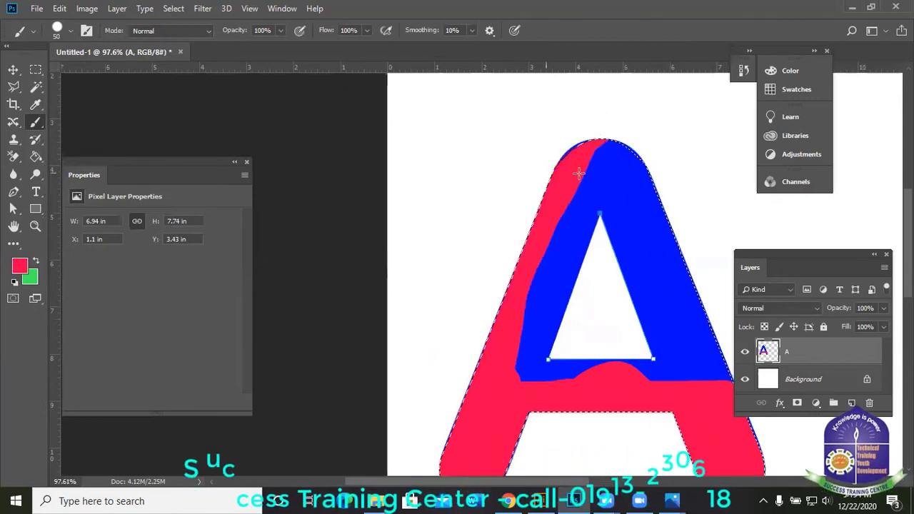
{"action": "left_click_drag", "start_coordinate": [645, 178], "coordinate": [644, 194]}
{"action": "mouse_move", "coordinate": [658, 237]}
{"action": "left_mouse_down"}
{"action": "mouse_move", "coordinate": [718, 380]}
{"action": "mouse_move", "coordinate": [701, 345]}
{"action": "left_mouse_up"}
{"action": "left_click_drag", "start_coordinate": [659, 382], "coordinate": [622, 385]}
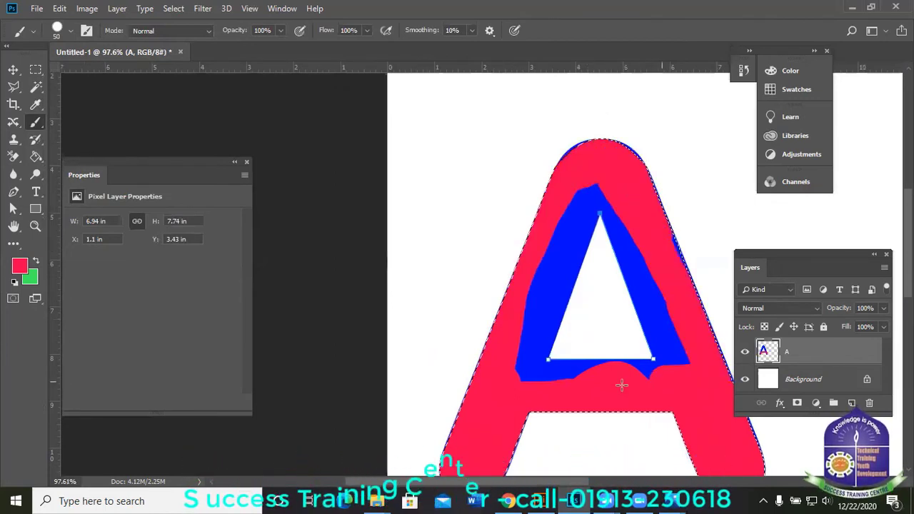
{"action": "mouse_move", "coordinate": [549, 387]}
{"action": "left_mouse_down"}
{"action": "mouse_move", "coordinate": [508, 386]}
{"action": "mouse_move", "coordinate": [537, 275]}
{"action": "left_mouse_up"}
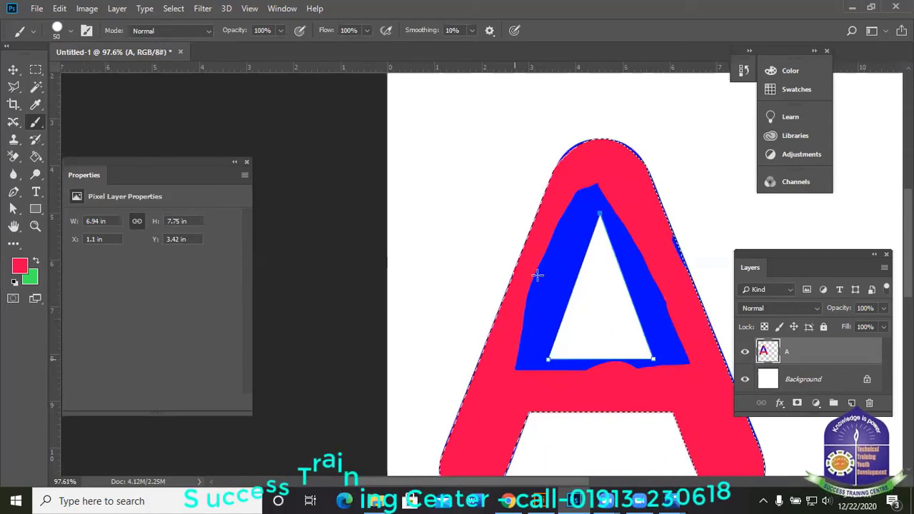
{"action": "mouse_move", "coordinate": [575, 167]}
{"action": "left_mouse_down"}
{"action": "mouse_move", "coordinate": [625, 173]}
{"action": "mouse_move", "coordinate": [543, 224]}
{"action": "mouse_move", "coordinate": [651, 213]}
{"action": "left_mouse_up"}
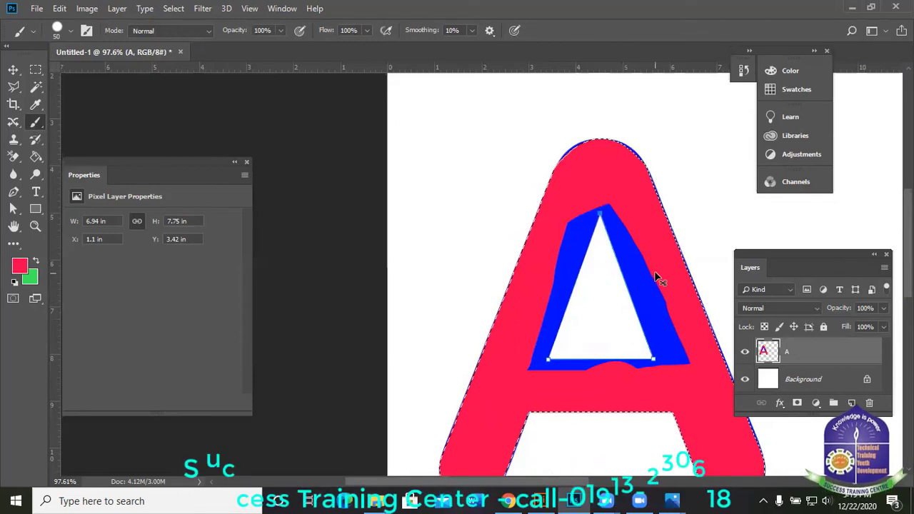
- Replace the outer selection with one made from the inner triangle path, and undo a test brush dab at its apex
{"action": "key", "text": "ctrl+d"}
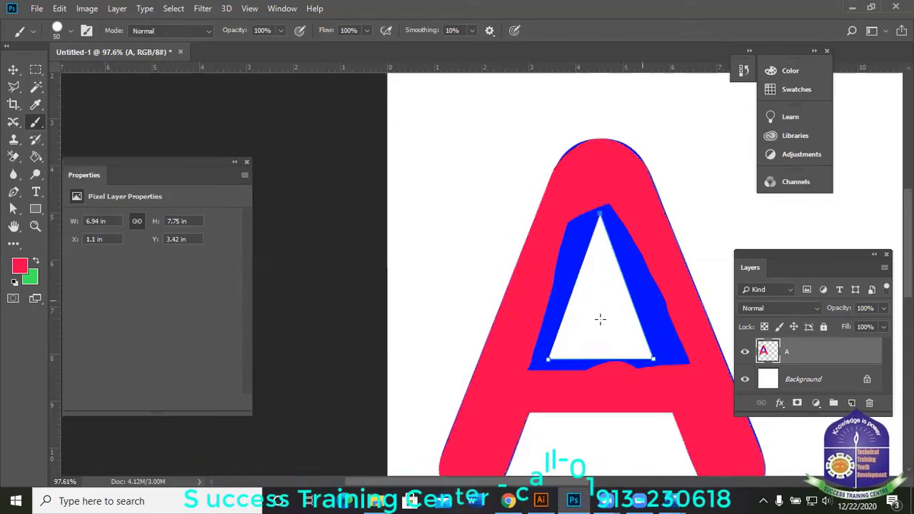
{"action": "scroll", "coordinate": [590, 314], "scroll_direction": "down", "scroll_amount": 1}
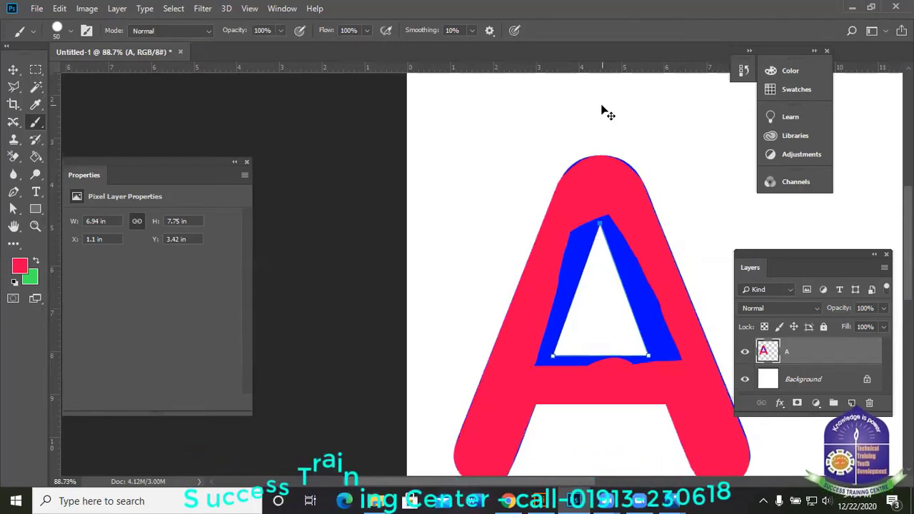
{"action": "key", "text": "ctrl+Return"}
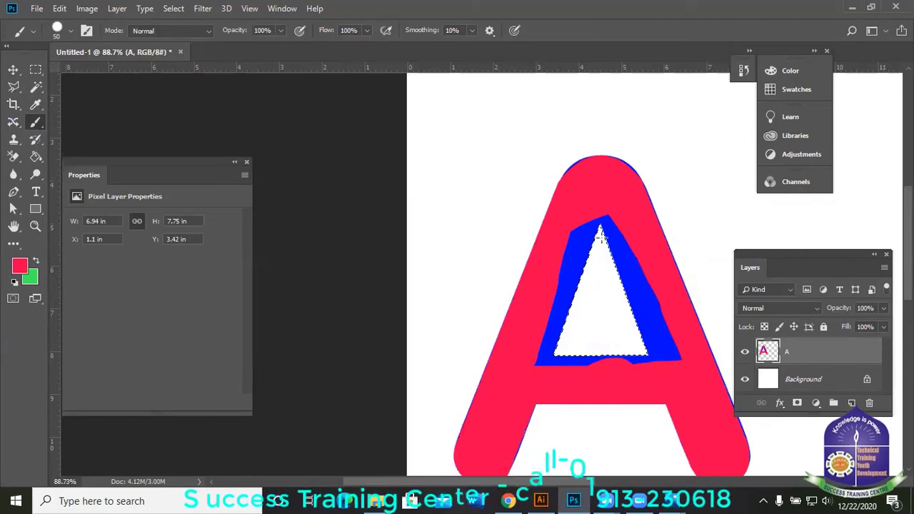
{"action": "left_click", "coordinate": [597, 224]}
{"action": "key", "text": "ctrl+z"}
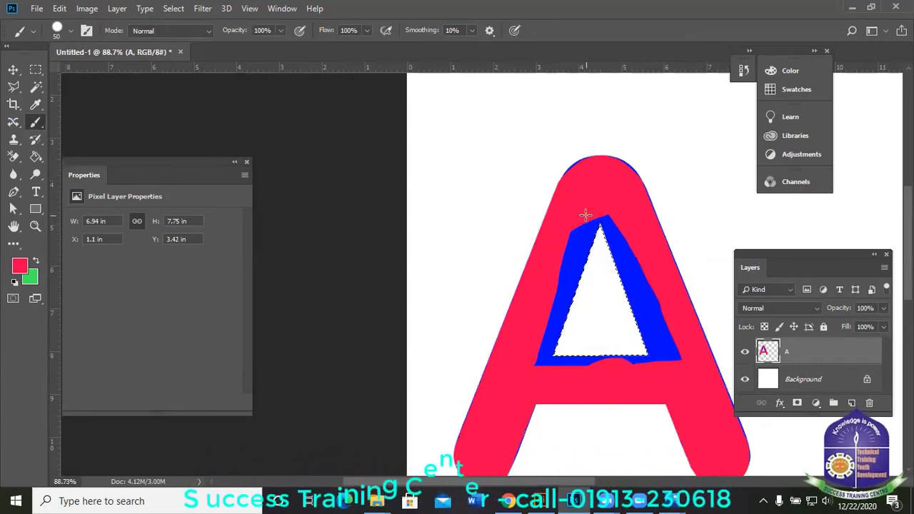
- Invert the triangle selection, then test a brush stroke along the triangle's left edge and undo it
{"action": "left_click", "coordinate": [173, 7]}
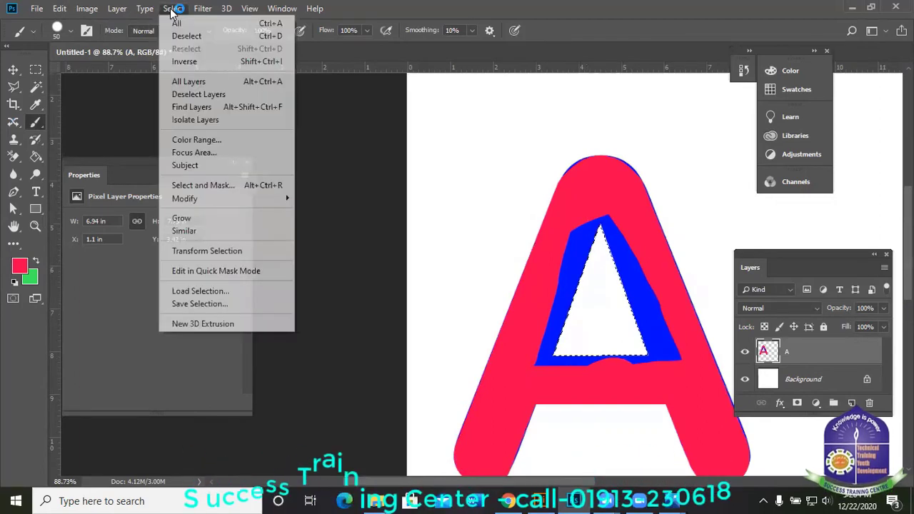
{"action": "left_click", "coordinate": [184, 62]}
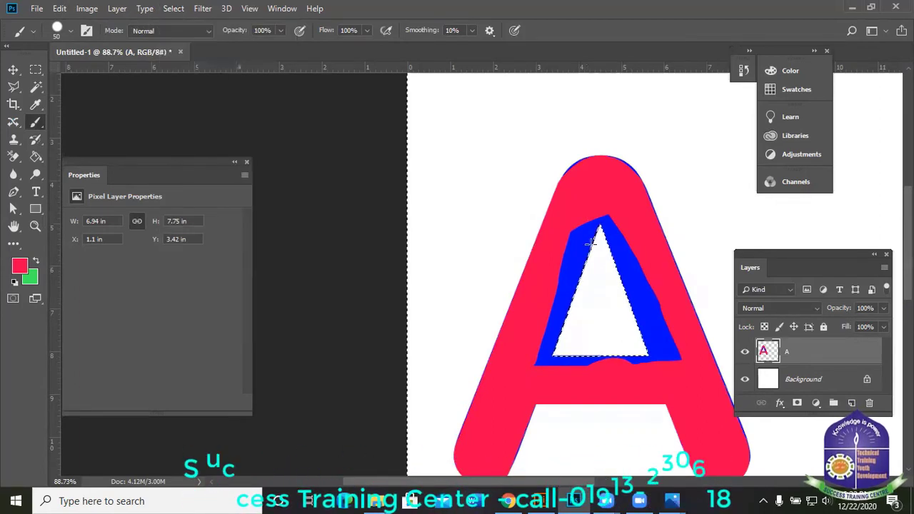
{"action": "mouse_move", "coordinate": [546, 300]}
{"action": "left_mouse_down"}
{"action": "mouse_move", "coordinate": [567, 234]}
{"action": "mouse_move", "coordinate": [525, 354]}
{"action": "mouse_move", "coordinate": [565, 214]}
{"action": "mouse_move", "coordinate": [590, 193]}
{"action": "mouse_move", "coordinate": [573, 217]}
{"action": "mouse_move", "coordinate": [575, 198]}
{"action": "mouse_move", "coordinate": [559, 315]}
{"action": "left_mouse_up"}
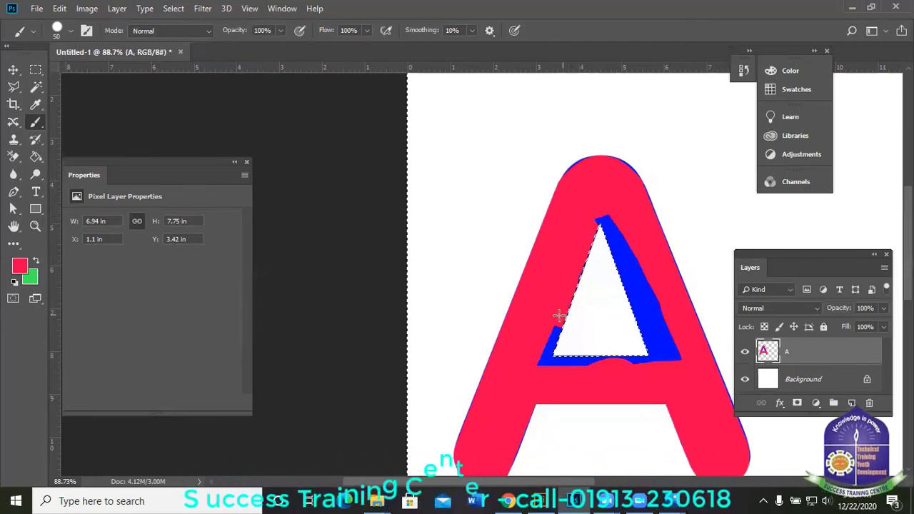
{"action": "key", "text": "ctrl+z"}
{"action": "key", "text": "ctrl+z"}
{"action": "key", "text": "ctrl+z"}
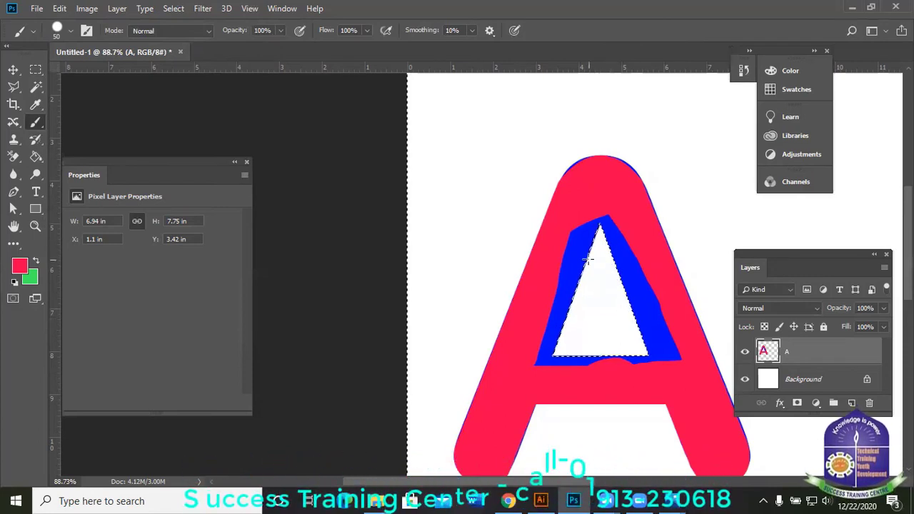
- Paint over the remaining blue around the inner triangle in pink-red, using the inverted selection to protect the hole
{"action": "left_click", "coordinate": [175, 8]}
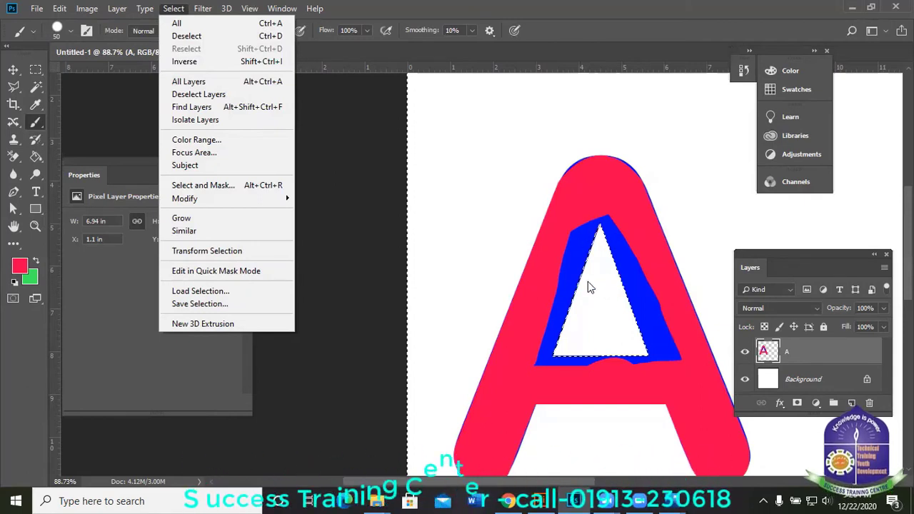
{"action": "left_click", "coordinate": [574, 264]}
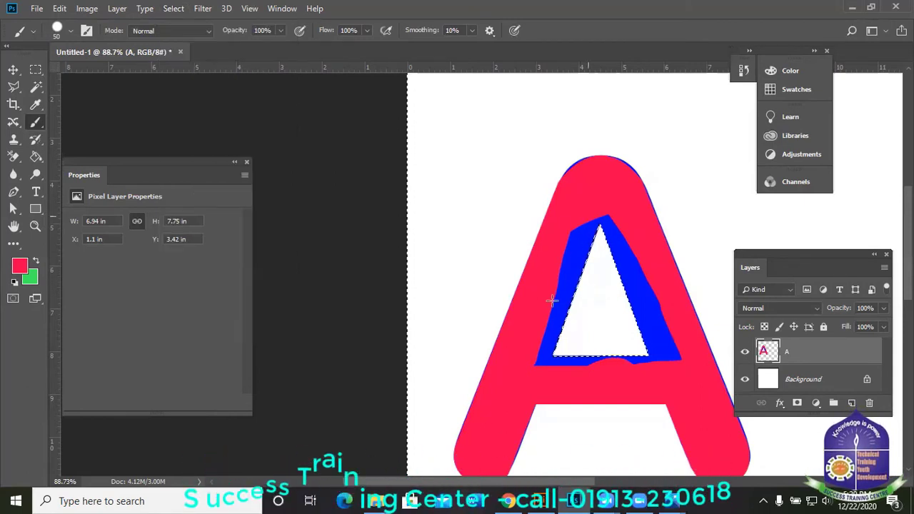
{"action": "left_click_drag", "start_coordinate": [569, 273], "coordinate": [569, 256]}
{"action": "mouse_move", "coordinate": [627, 303]}
{"action": "left_mouse_down"}
{"action": "mouse_move", "coordinate": [634, 351]}
{"action": "mouse_move", "coordinate": [655, 318]}
{"action": "mouse_move", "coordinate": [671, 358]}
{"action": "mouse_move", "coordinate": [553, 376]}
{"action": "mouse_move", "coordinate": [675, 359]}
{"action": "left_mouse_up"}
{"action": "mouse_move", "coordinate": [544, 363]}
{"action": "left_mouse_down"}
{"action": "mouse_move", "coordinate": [620, 353]}
{"action": "mouse_move", "coordinate": [657, 327]}
{"action": "left_mouse_up"}
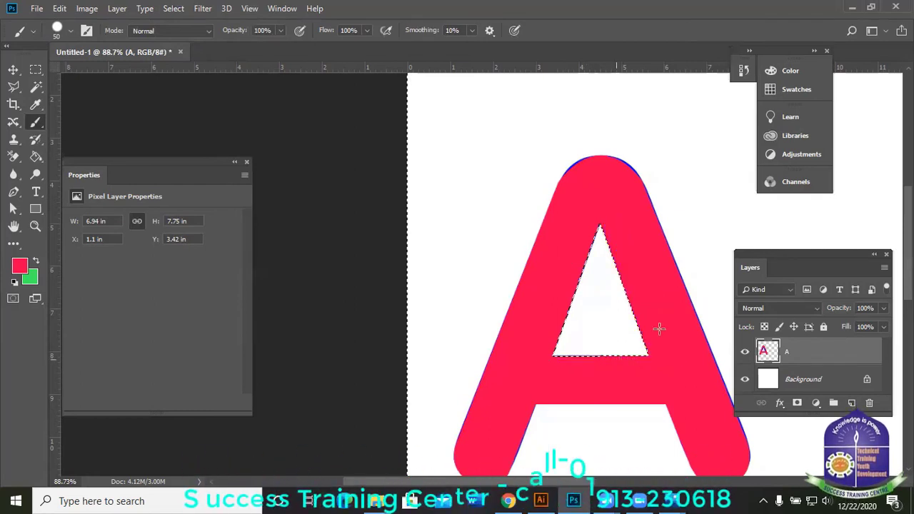
{"action": "scroll", "coordinate": [644, 315], "scroll_direction": "down", "scroll_amount": 1}
{"action": "scroll", "coordinate": [615, 329], "scroll_direction": "down", "scroll_amount": 1}
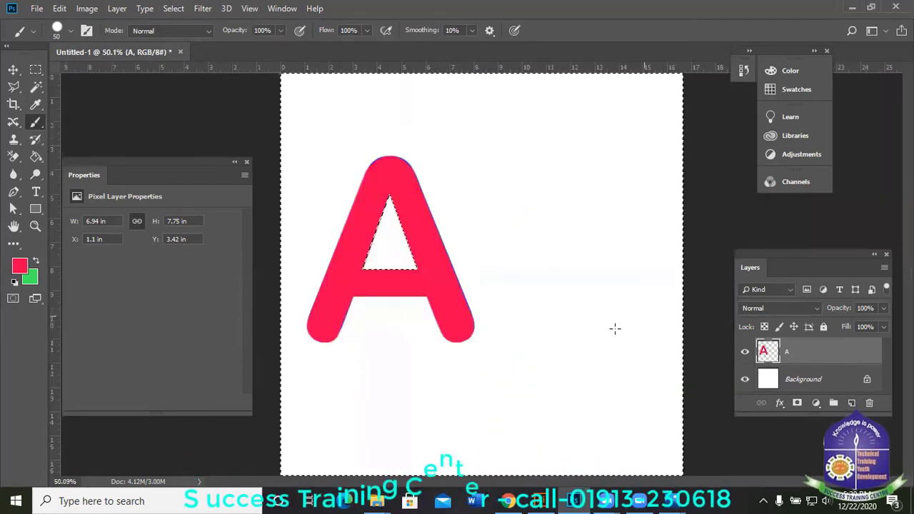
- Clear the selection and move the recoloured A to about X 2.44 in, Y 3.67 in on the canvas
{"action": "key", "text": "ctrl+d"}
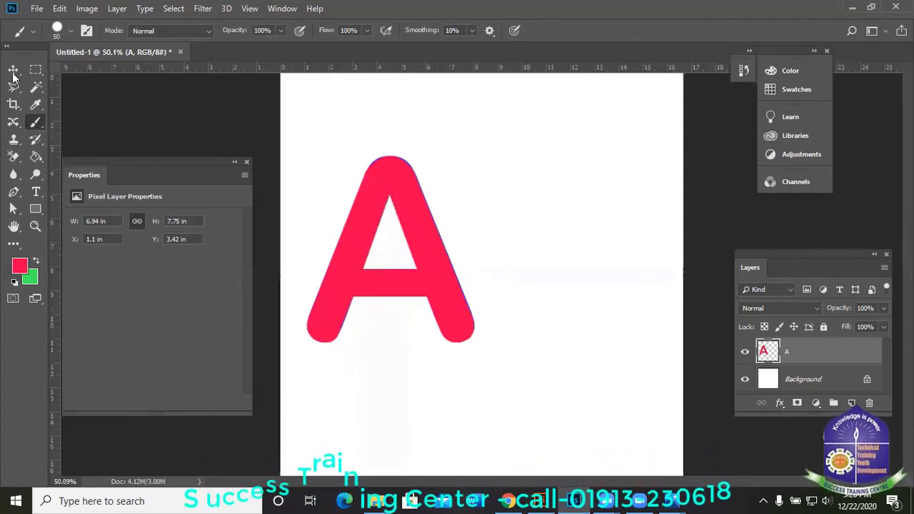
{"action": "key", "text": "v"}
{"action": "mouse_move", "coordinate": [409, 200]}
{"action": "left_mouse_down"}
{"action": "mouse_move", "coordinate": [500, 203]}
{"action": "mouse_move", "coordinate": [461, 207]}
{"action": "left_mouse_up"}
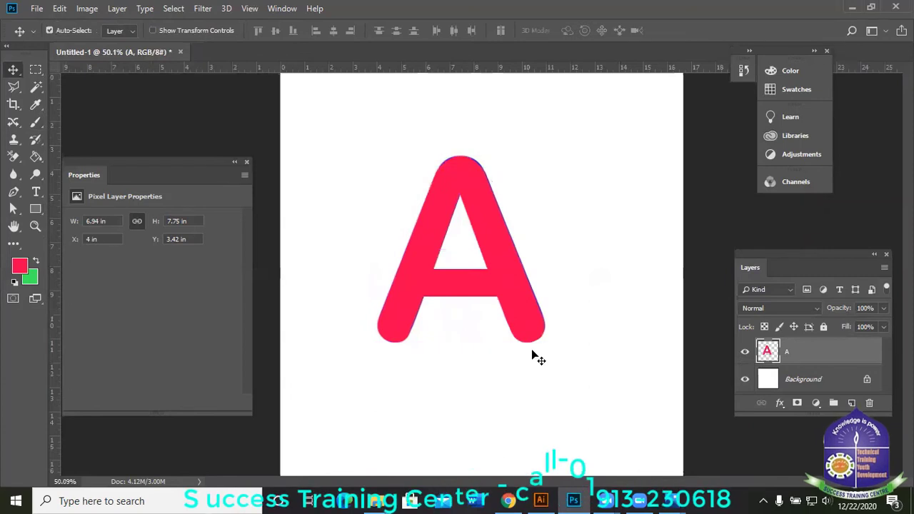
{"action": "scroll", "coordinate": [575, 358], "scroll_direction": "up", "scroll_amount": 1}
{"action": "scroll", "coordinate": [566, 348], "scroll_direction": "down", "scroll_amount": 1}
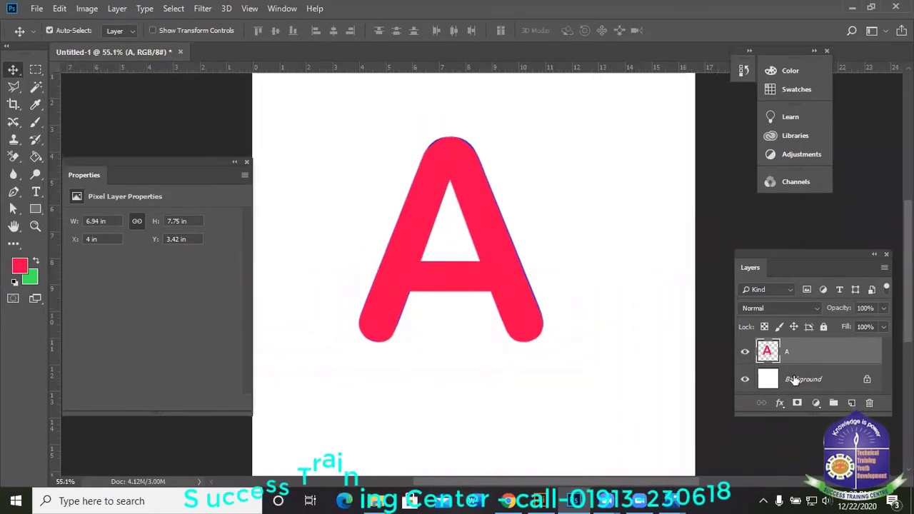
{"action": "left_click", "coordinate": [796, 380]}
{"action": "left_click", "coordinate": [820, 357]}
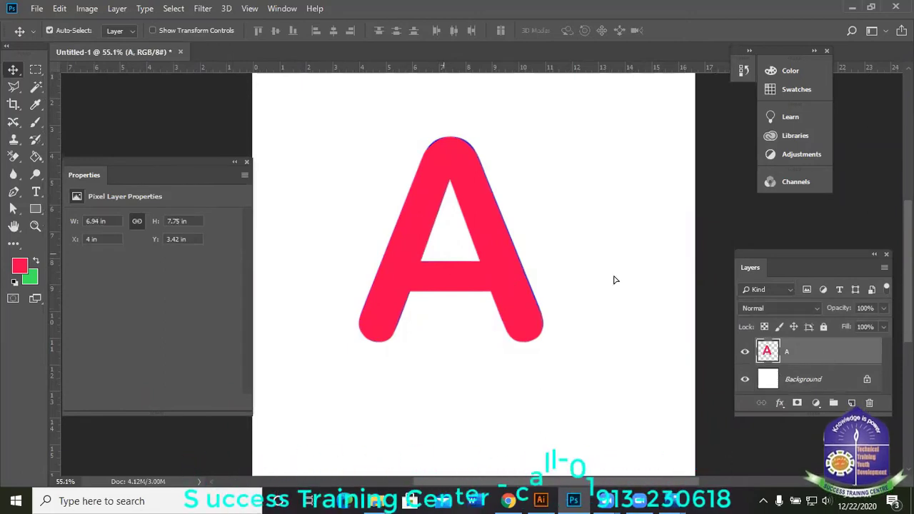
{"action": "left_click_drag", "start_coordinate": [456, 281], "coordinate": [415, 288]}
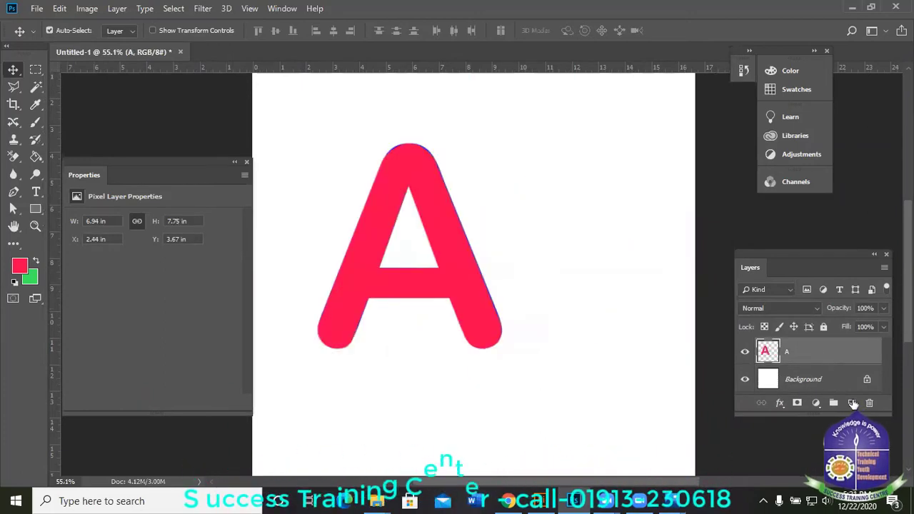
{"action": "left_click", "coordinate": [36, 8]}
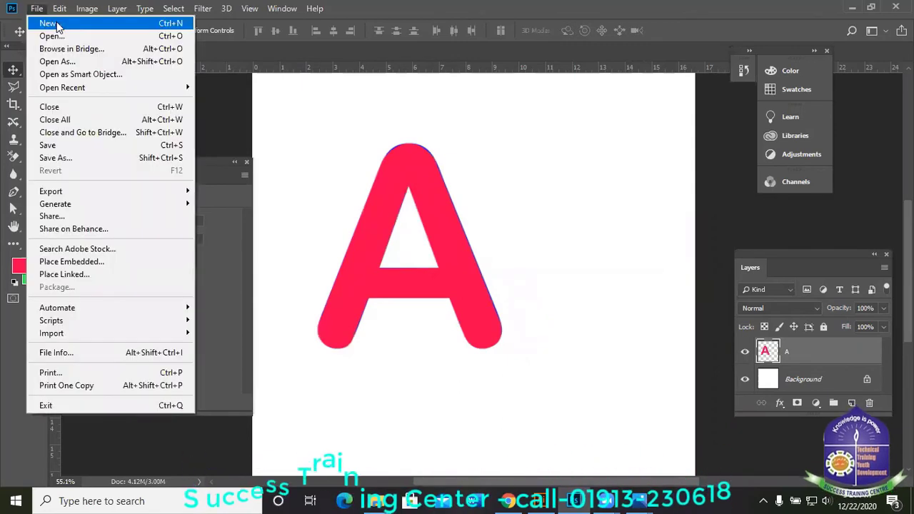
{"action": "left_click", "coordinate": [50, 24]}
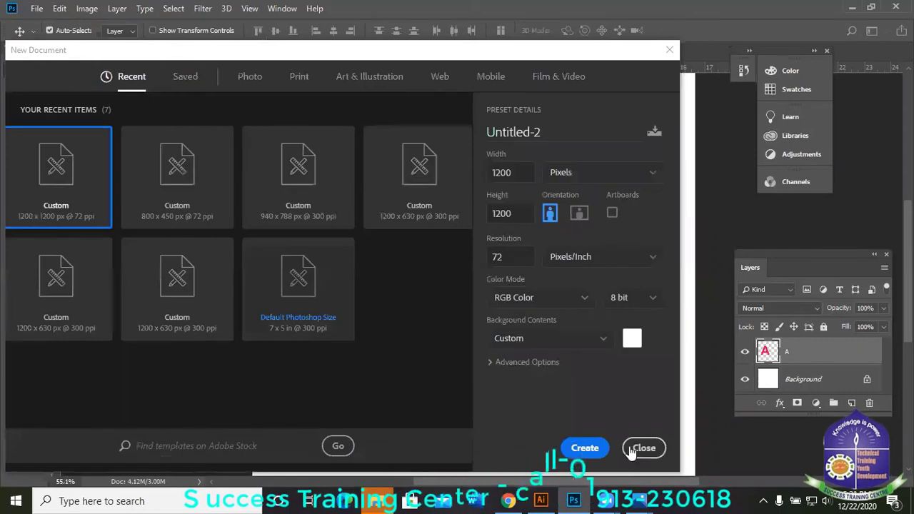
{"action": "left_click", "coordinate": [642, 449]}
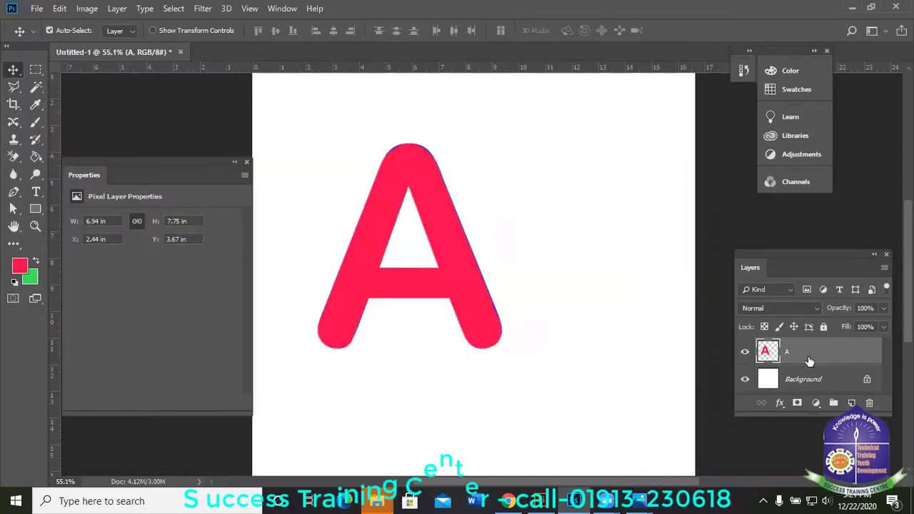
- Delete the A layer and add a new empty layer above the background
{"action": "left_click_drag", "start_coordinate": [809, 361], "coordinate": [869, 403]}
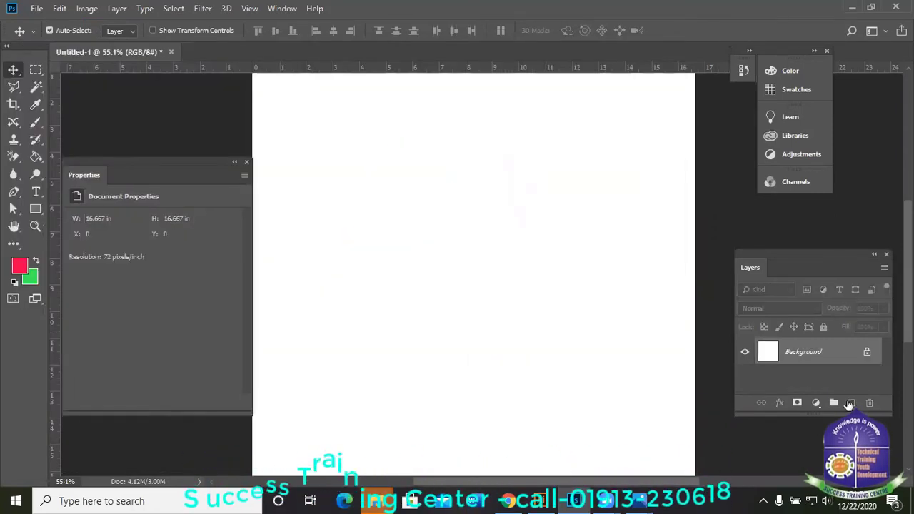
{"action": "left_click", "coordinate": [851, 403]}
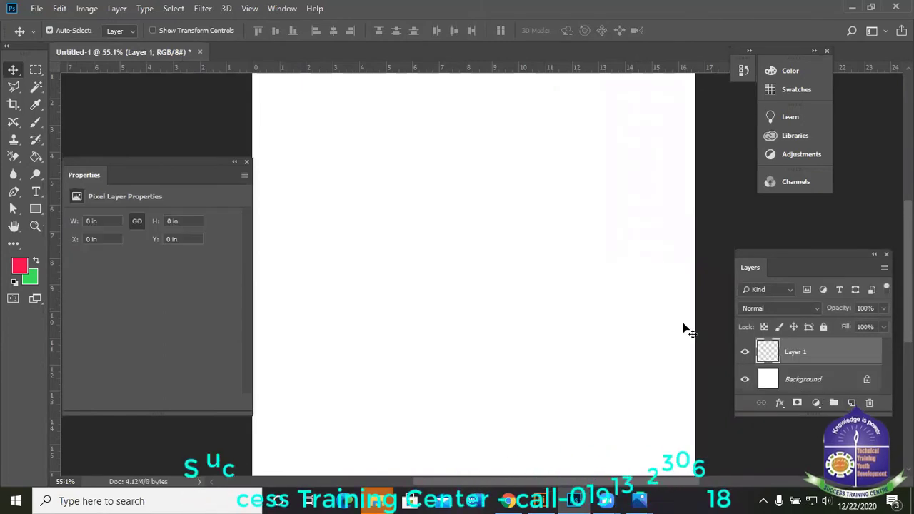
- Add a capital F as blue 72 pt Arial Rounded MT Bold text in the lower left of the canvas
{"action": "left_click", "coordinate": [36, 192]}
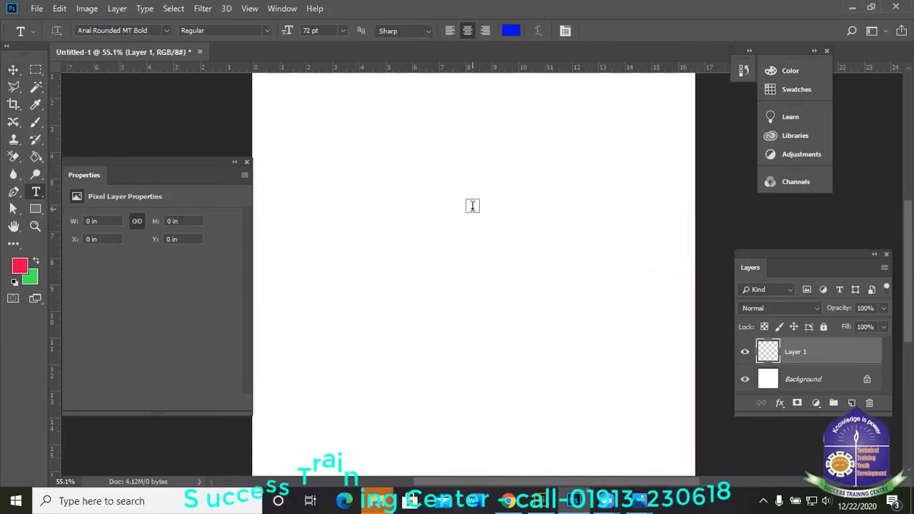
{"action": "left_click", "coordinate": [360, 323]}
{"action": "type", "text": "f"}
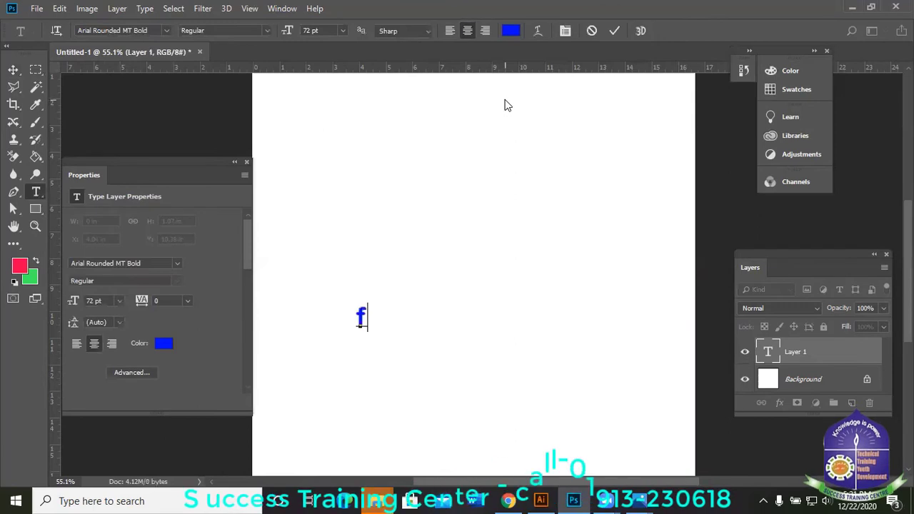
{"action": "key", "text": "BackSpace"}
{"action": "type", "text": "F"}
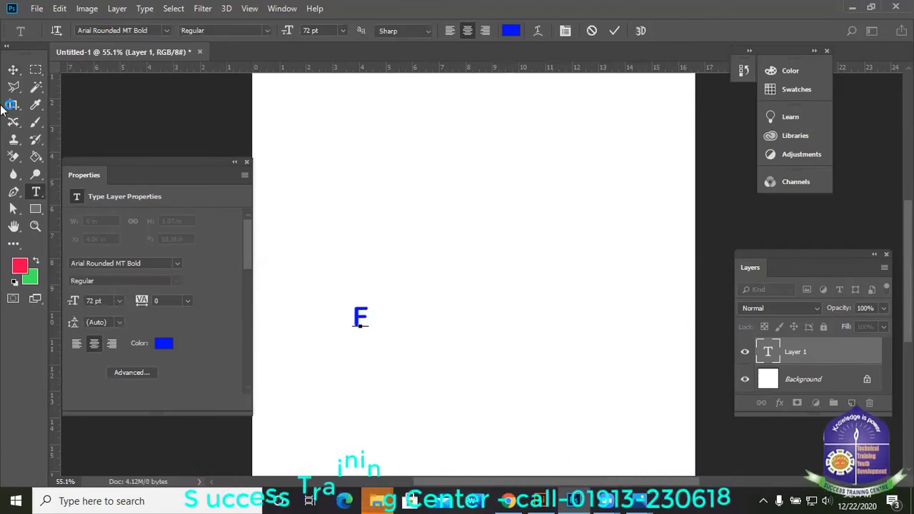
- Scale the letter F up uniformly to about 1187% and apply the transform
{"action": "left_click", "coordinate": [12, 70]}
{"action": "key", "text": "ctrl+t"}
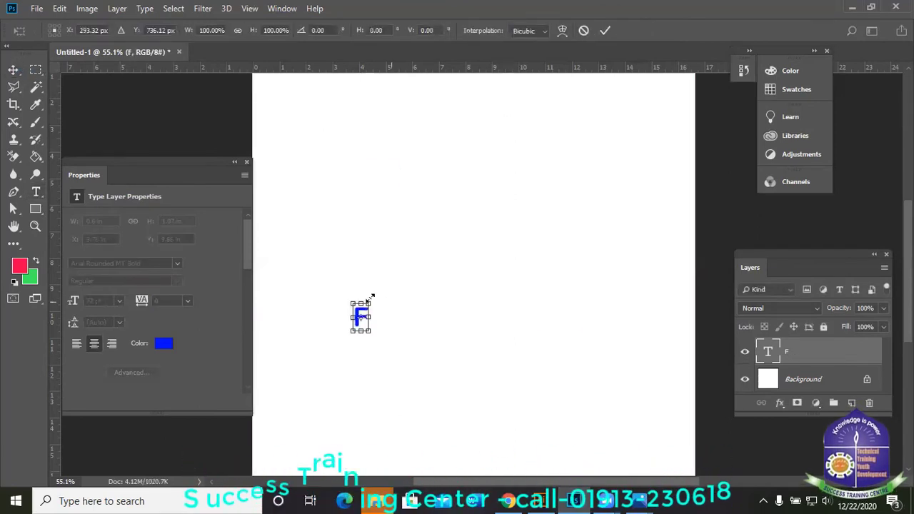
{"action": "left_click_drag", "start_coordinate": [370, 295], "coordinate": [490, 161]}
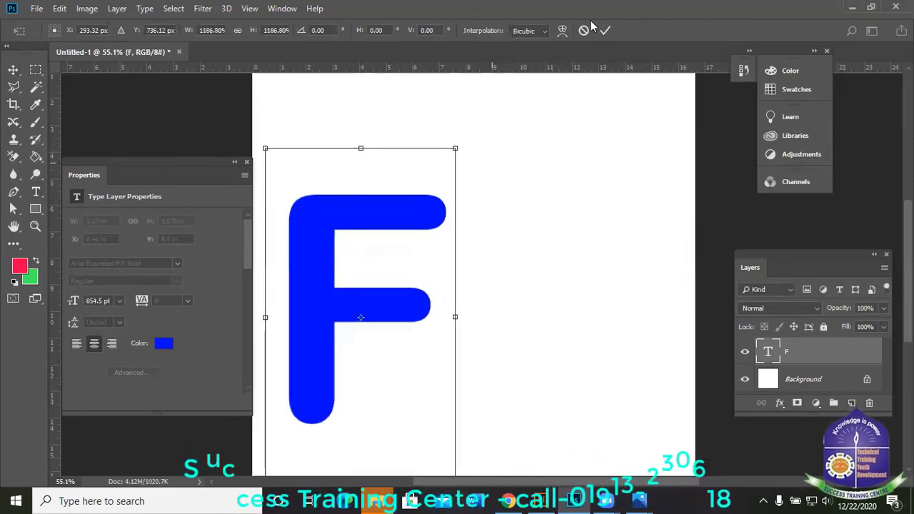
{"action": "left_click", "coordinate": [605, 30]}
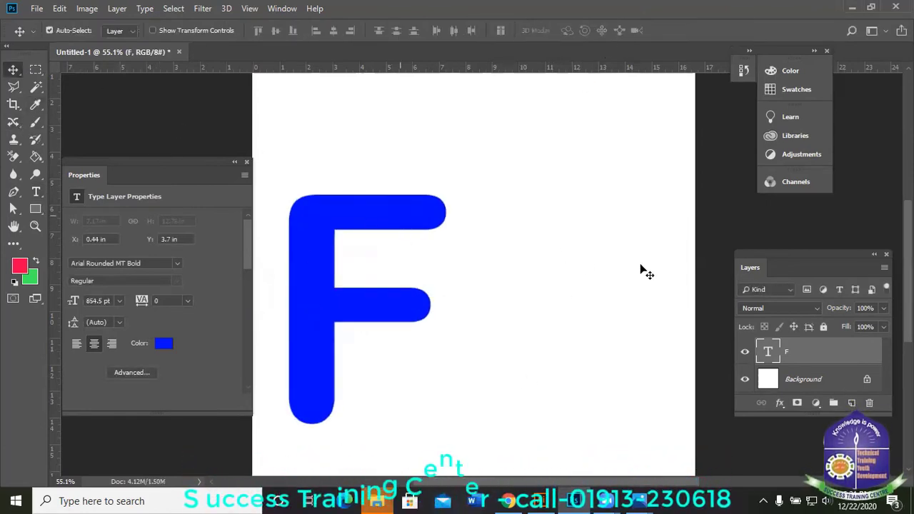
- Change the F's font to Britannic Bold and move the letter to about X 1.25 in, Y 3.76 in
{"action": "double_click", "coordinate": [757, 351]}
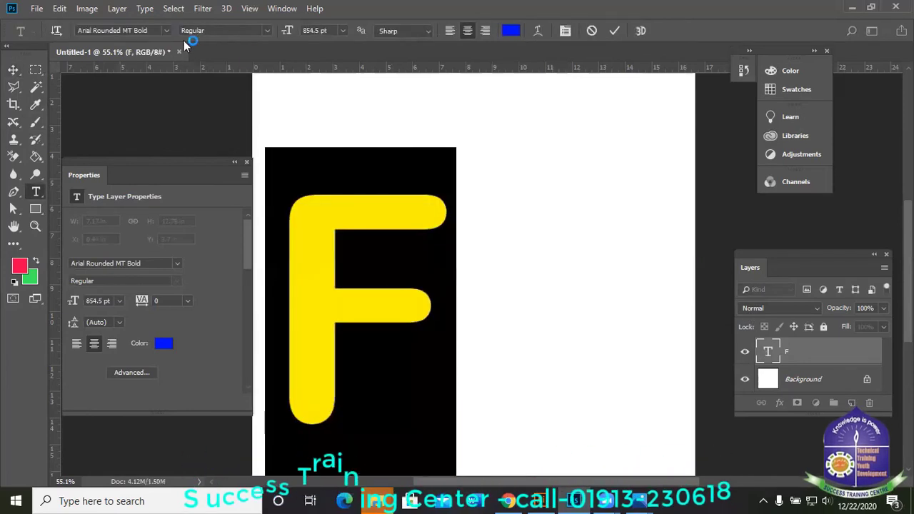
{"action": "left_click", "coordinate": [164, 31]}
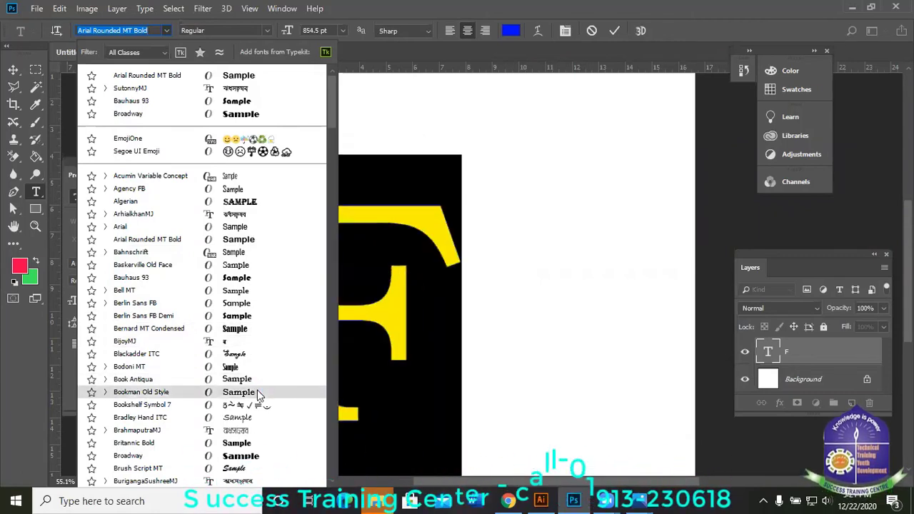
{"action": "scroll", "coordinate": [257, 392], "scroll_direction": "down", "scroll_amount": 2}
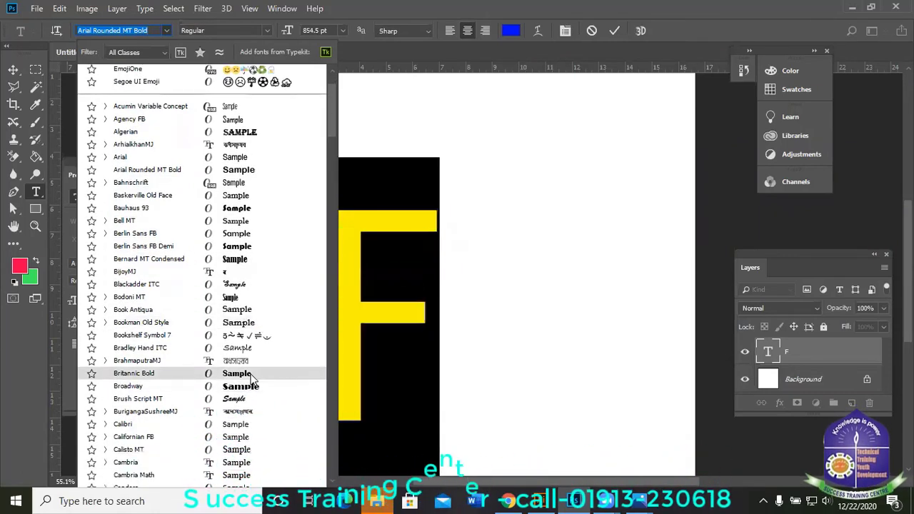
{"action": "left_click", "coordinate": [251, 374]}
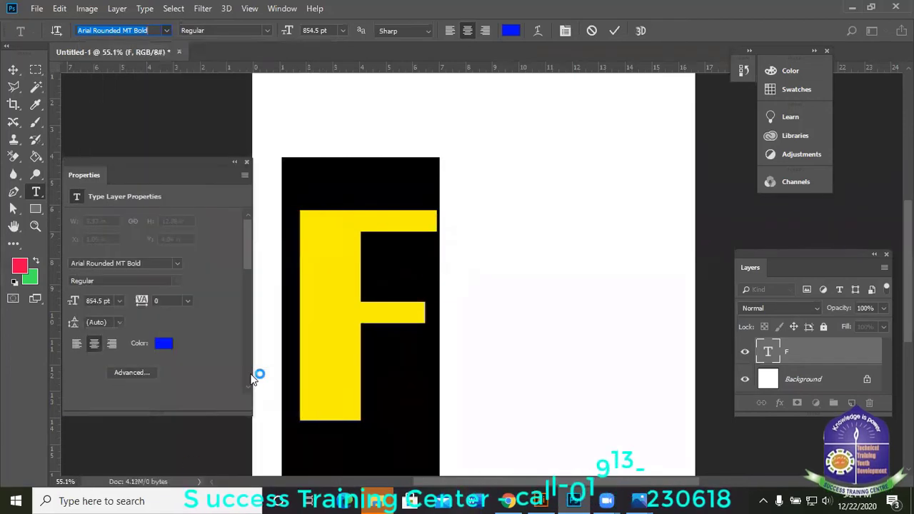
{"action": "left_click", "coordinate": [13, 70]}
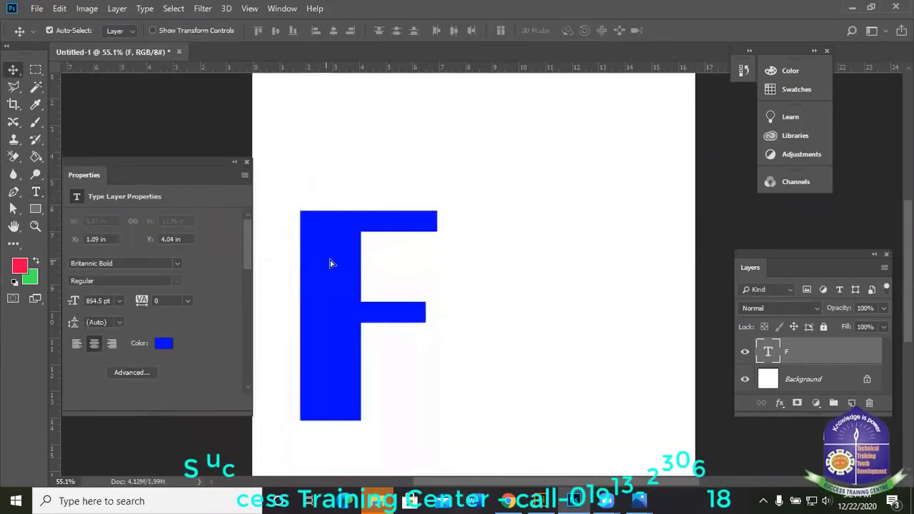
{"action": "left_click_drag", "start_coordinate": [329, 263], "coordinate": [331, 255]}
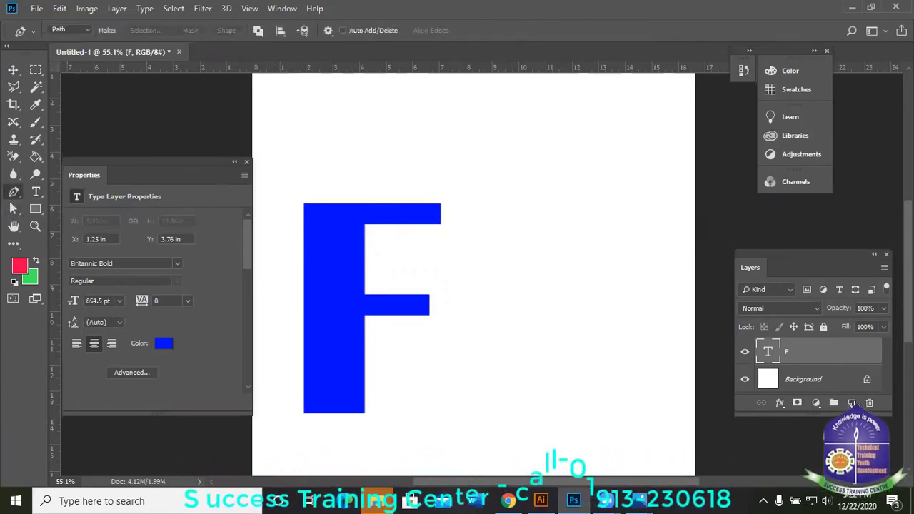
- Add an empty layer above the F and trace the letter's full outline corner by corner with the Pen tool, closing the path
{"action": "left_click", "coordinate": [852, 403]}
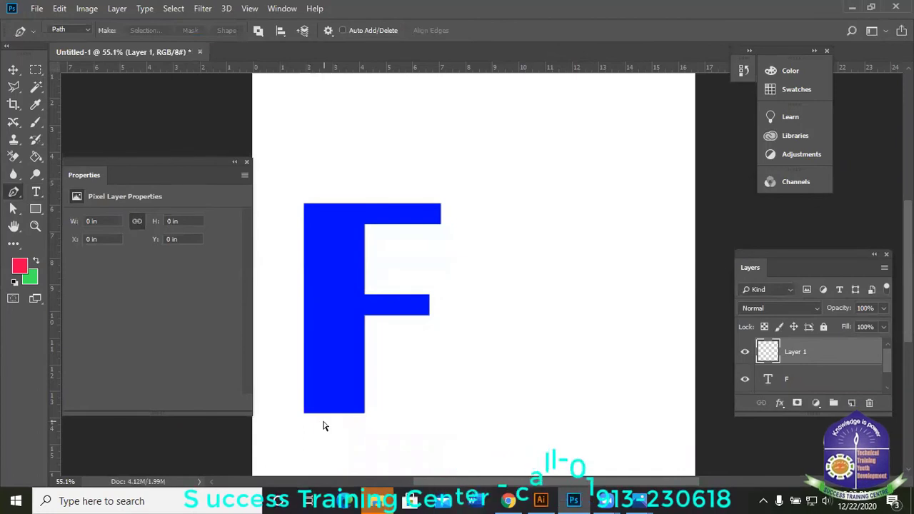
{"action": "key", "text": "ctrl+1"}
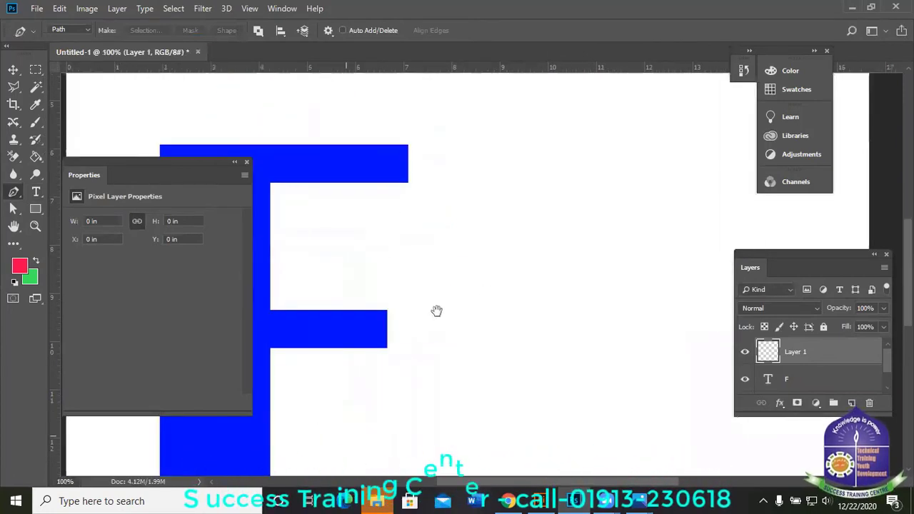
{"action": "left_click_drag", "start_coordinate": [437, 310], "coordinate": [537, 250]}
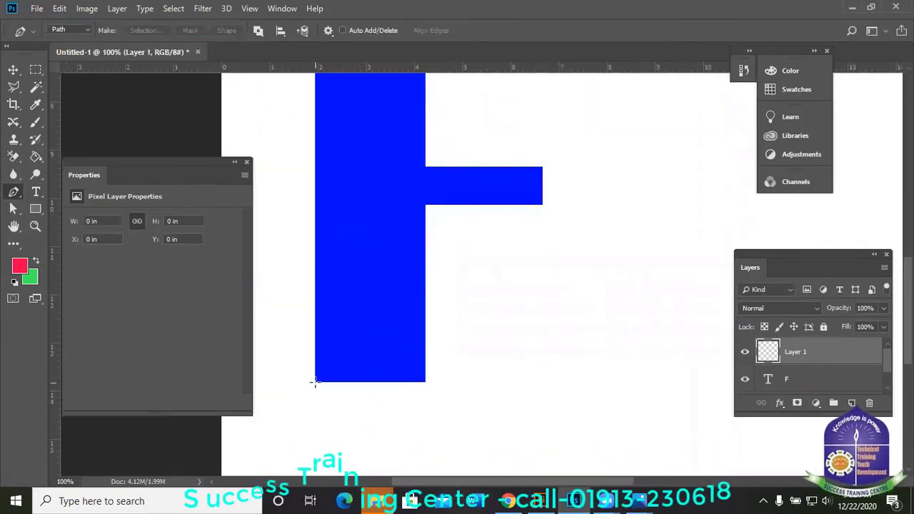
{"action": "left_click_drag", "start_coordinate": [340, 254], "coordinate": [355, 363]}
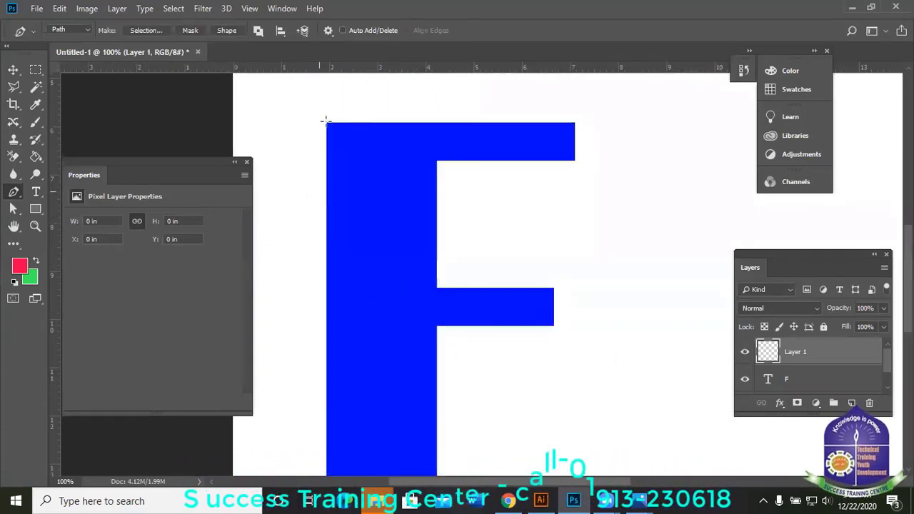
{"action": "left_click", "coordinate": [325, 123]}
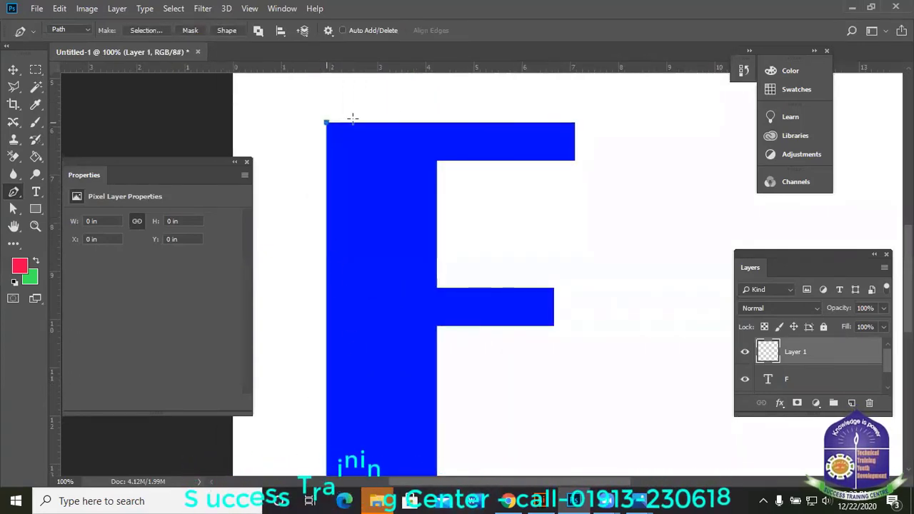
{"action": "left_click", "coordinate": [575, 121]}
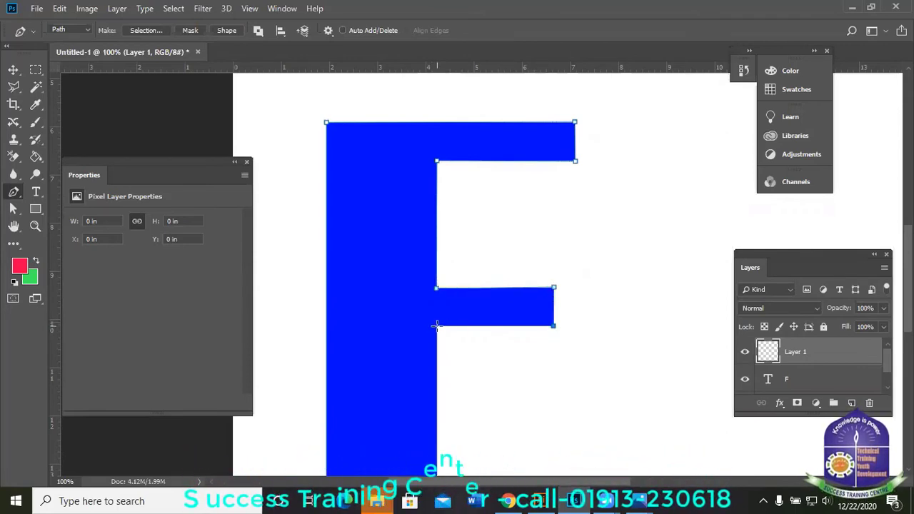
{"action": "left_click_drag", "start_coordinate": [453, 215], "coordinate": [450, 172]}
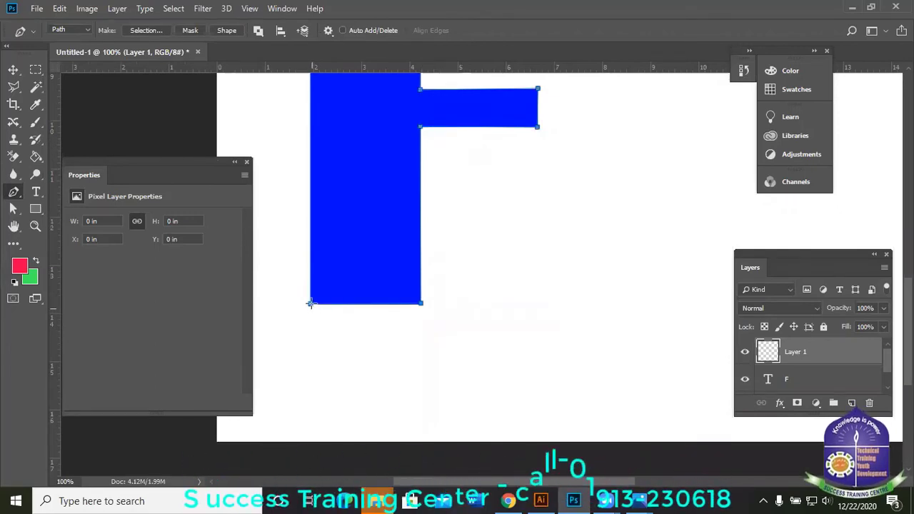
{"action": "scroll", "coordinate": [383, 320], "scroll_direction": "down", "scroll_amount": 5}
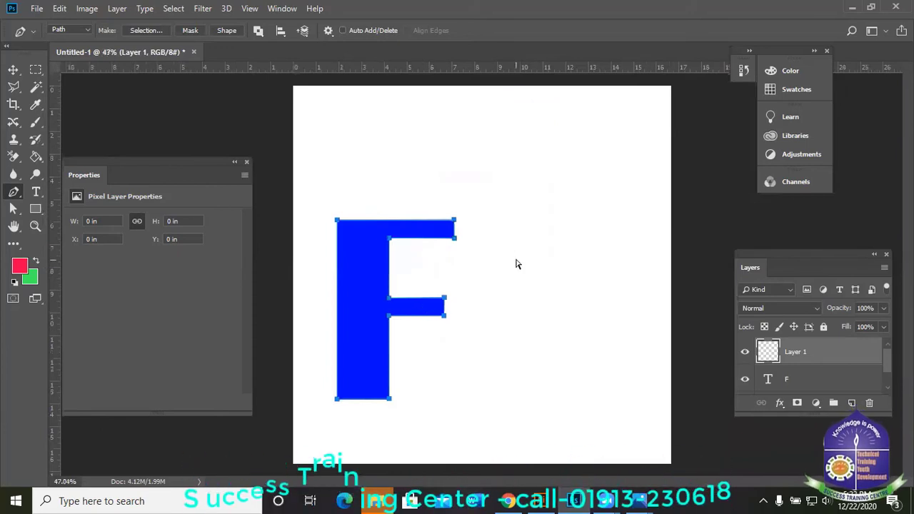
- Turn the F path into a selection and paint it entirely pink-red on the new layer, enlarging the brush to 175
{"action": "key", "text": "ctrl+Return"}
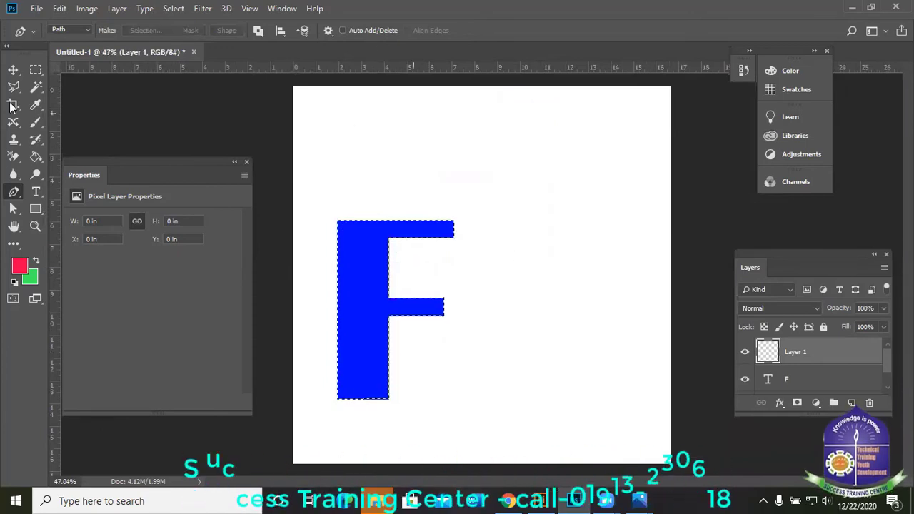
{"action": "left_click", "coordinate": [37, 122]}
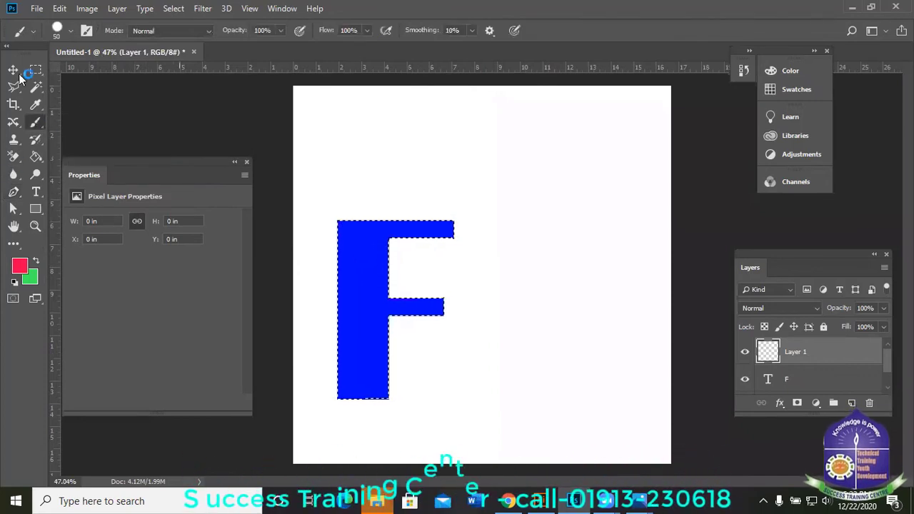
{"action": "mouse_move", "coordinate": [334, 266]}
{"action": "left_mouse_down"}
{"action": "mouse_move", "coordinate": [354, 202]}
{"action": "mouse_move", "coordinate": [351, 270]}
{"action": "mouse_move", "coordinate": [367, 236]}
{"action": "mouse_move", "coordinate": [453, 229]}
{"action": "mouse_move", "coordinate": [382, 266]}
{"action": "mouse_move", "coordinate": [375, 284]}
{"action": "left_mouse_up"}
{"action": "key", "text": "bracketright"}
{"action": "key", "text": "bracketright"}
{"action": "key", "text": "bracketright"}
{"action": "key", "text": "bracketright"}
{"action": "key", "text": "bracketright"}
{"action": "key", "text": "bracketright"}
{"action": "key", "text": "bracketright"}
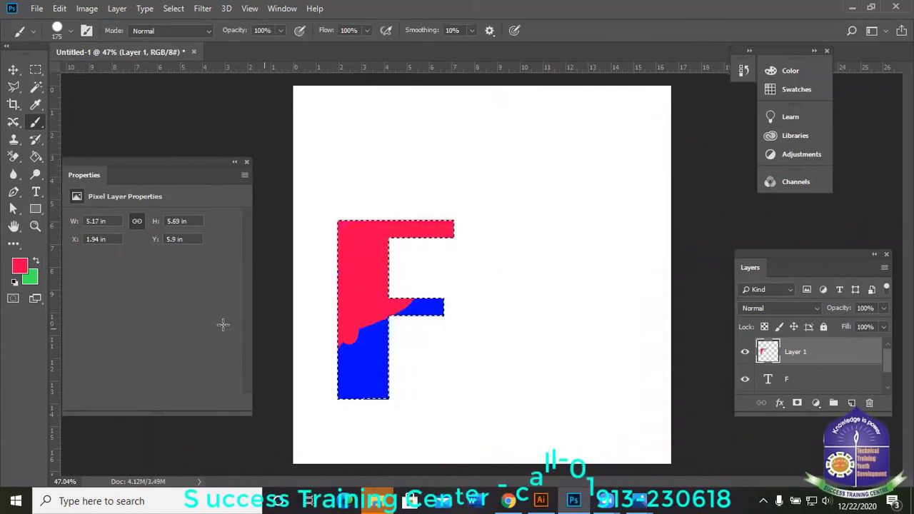
{"action": "mouse_move", "coordinate": [223, 325]}
{"action": "left_mouse_down"}
{"action": "mouse_move", "coordinate": [263, 345]}
{"action": "mouse_move", "coordinate": [286, 380]}
{"action": "mouse_move", "coordinate": [240, 379]}
{"action": "mouse_move", "coordinate": [278, 393]}
{"action": "left_mouse_up"}
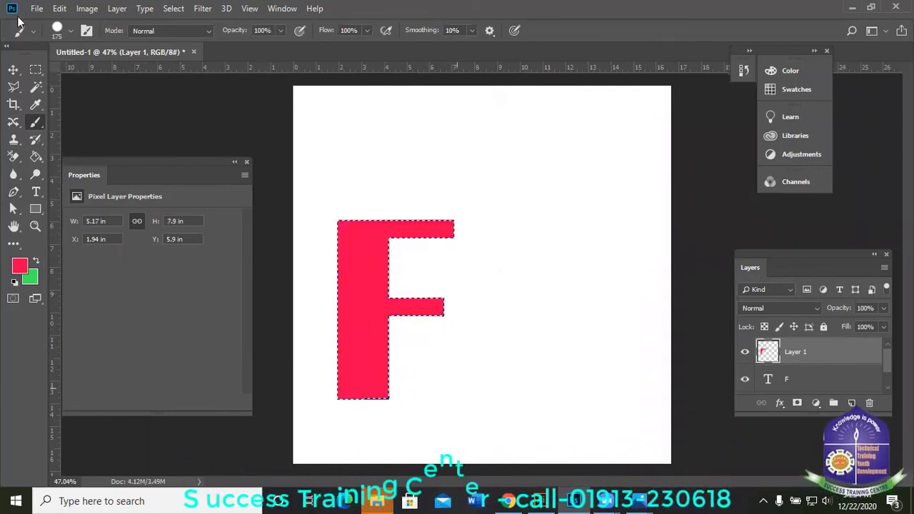
{"action": "left_click", "coordinate": [13, 70]}
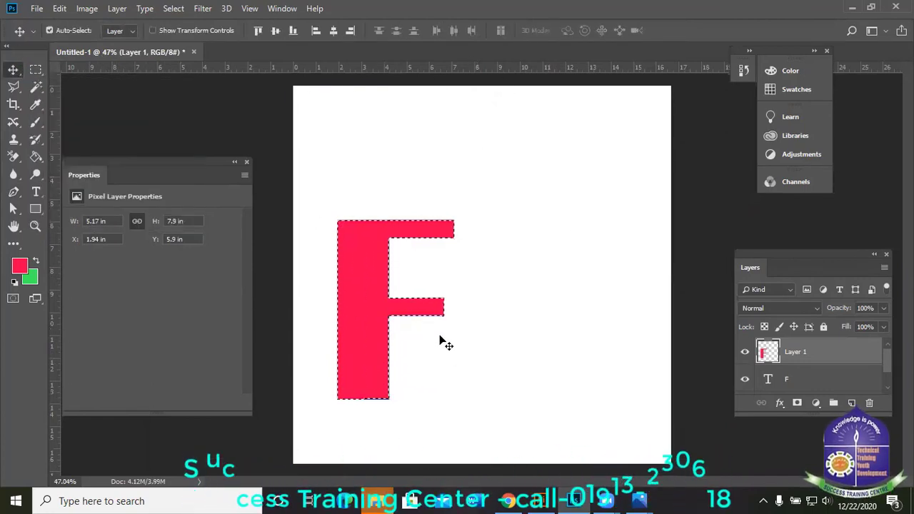
- Move the painted pink-red F horizontally to the right of the blue F, to about X 2.13 in, Y 5.9 in, and clear the selection
{"action": "left_click_drag", "start_coordinate": [361, 281], "coordinate": [530, 280]}
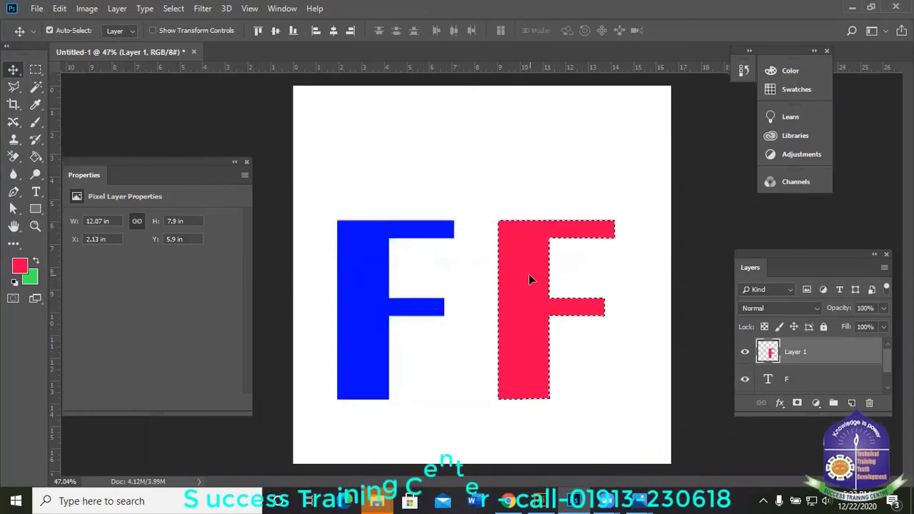
{"action": "left_click", "coordinate": [174, 9]}
{"action": "left_click", "coordinate": [189, 43]}
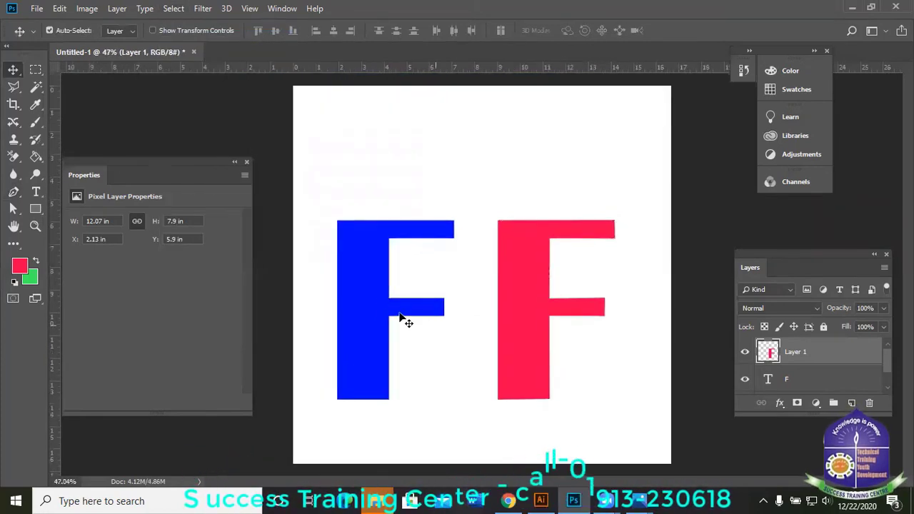
{"action": "scroll", "coordinate": [600, 383], "scroll_direction": "up", "scroll_amount": 1}
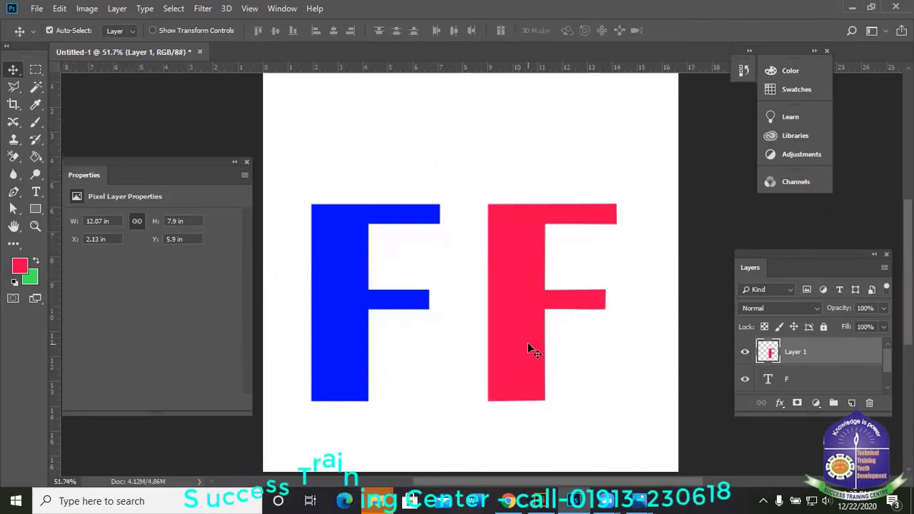
{"action": "scroll", "coordinate": [457, 303], "scroll_direction": "down", "scroll_amount": 1}
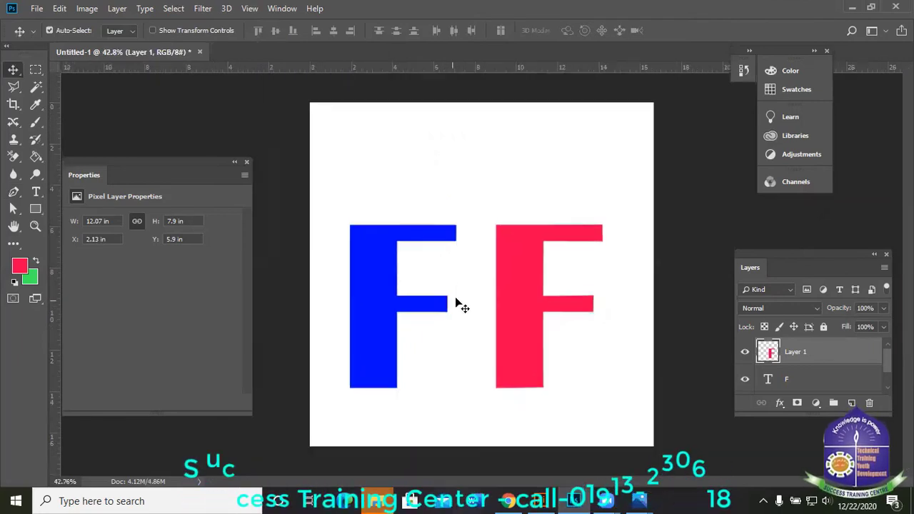
{"action": "scroll", "coordinate": [458, 302], "scroll_direction": "up", "scroll_amount": 2}
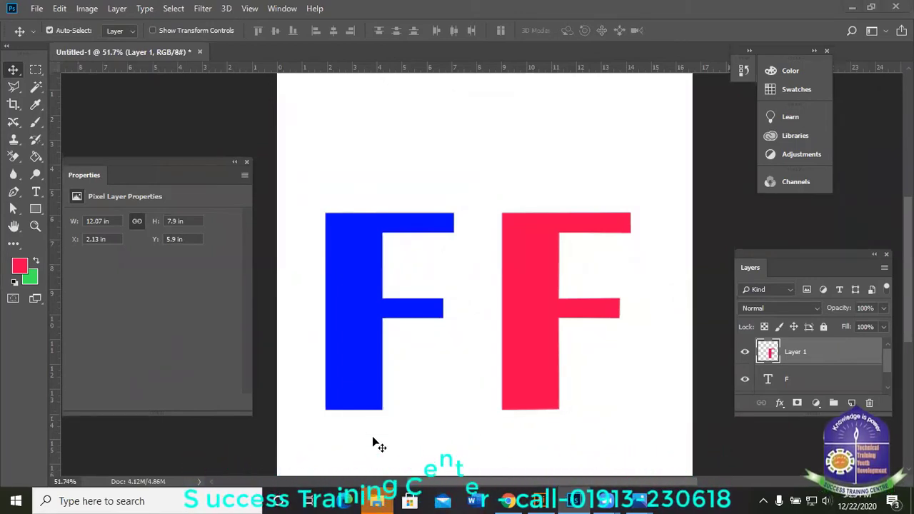
{"action": "mouse_move", "coordinate": [383, 502]}
{"action": "left_click", "coordinate": [490, 451]}
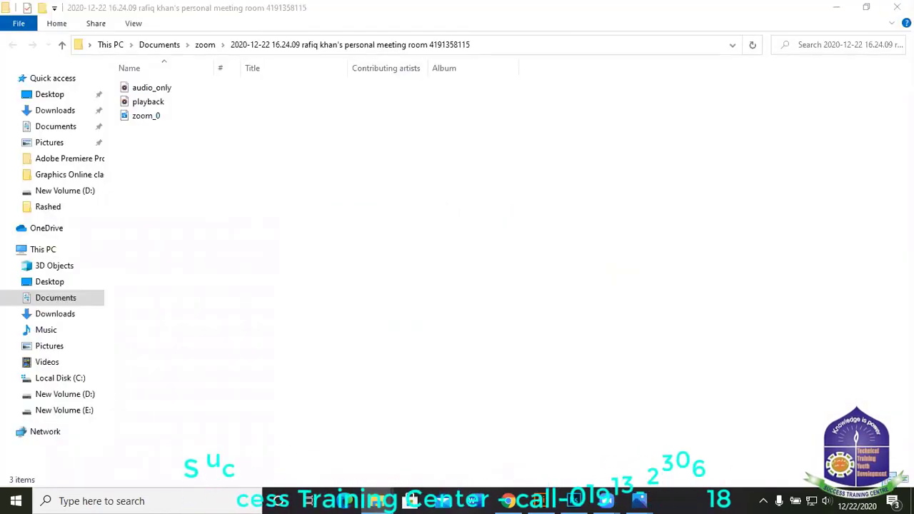
{"action": "left_click", "coordinate": [889, 9]}
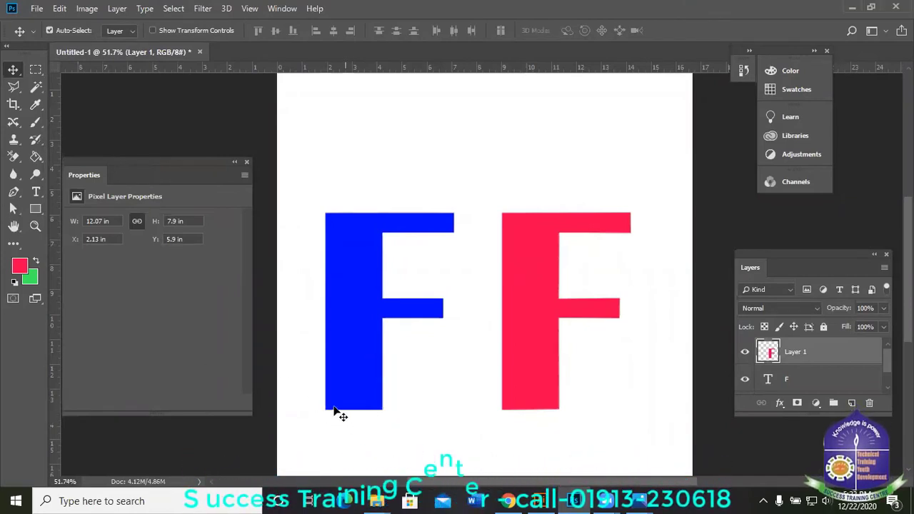
{"action": "scroll", "coordinate": [839, 361], "scroll_direction": "down", "scroll_amount": 1}
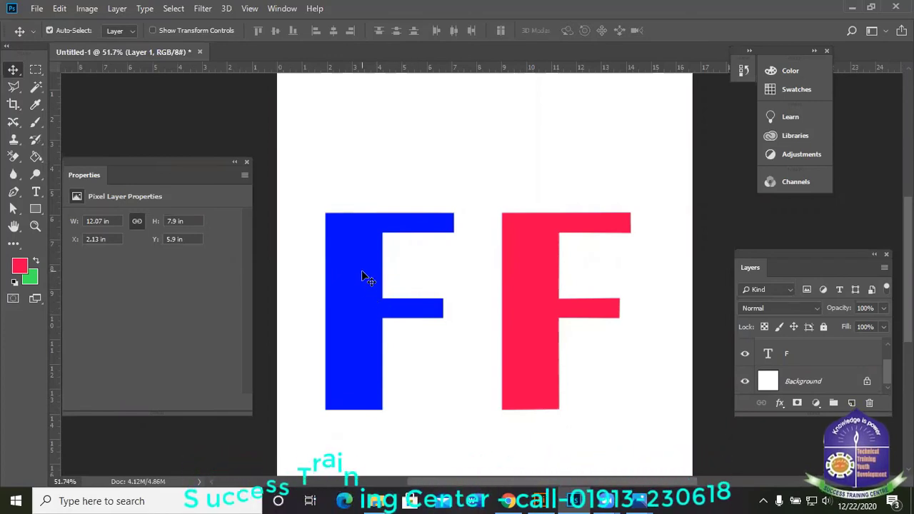
- Shift the blue F slightly down and left, and move the pink-red F to about X 2.31 in, Y 6.31 in
{"action": "mouse_move", "coordinate": [527, 282]}
{"action": "left_mouse_down"}
{"action": "mouse_move", "coordinate": [425, 293]}
{"action": "mouse_move", "coordinate": [553, 280]}
{"action": "mouse_move", "coordinate": [534, 284]}
{"action": "left_mouse_up"}
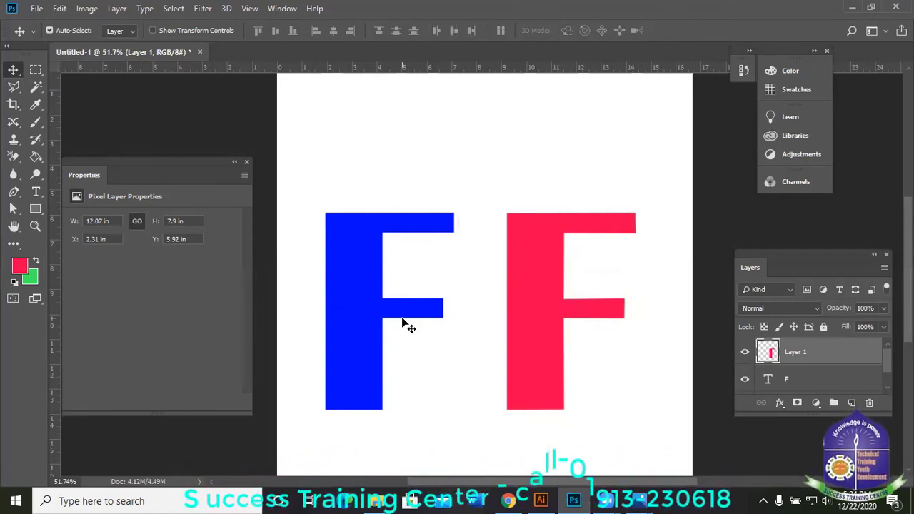
{"action": "left_click_drag", "start_coordinate": [370, 321], "coordinate": [364, 334]}
{"action": "left_click_drag", "start_coordinate": [549, 298], "coordinate": [549, 308]}
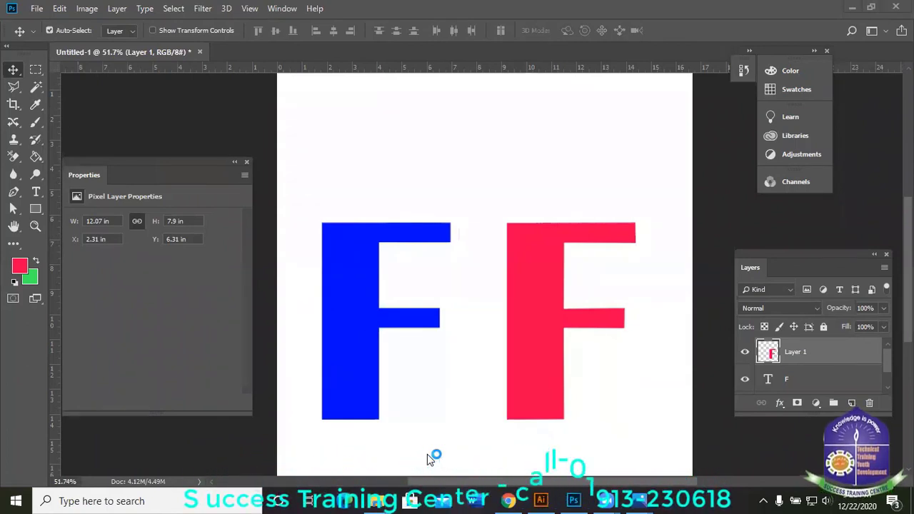
- Switch to Chrome, bring up the Success Training Center of Bangladesh Facebook page and select its full web address
{"action": "left_click", "coordinate": [509, 500]}
{"action": "left_click", "coordinate": [386, 11]}
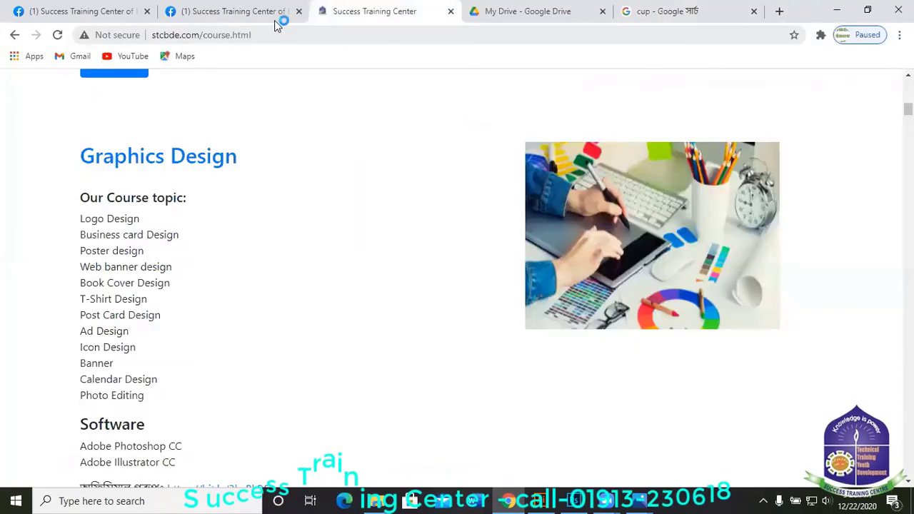
{"action": "left_click", "coordinate": [83, 11]}
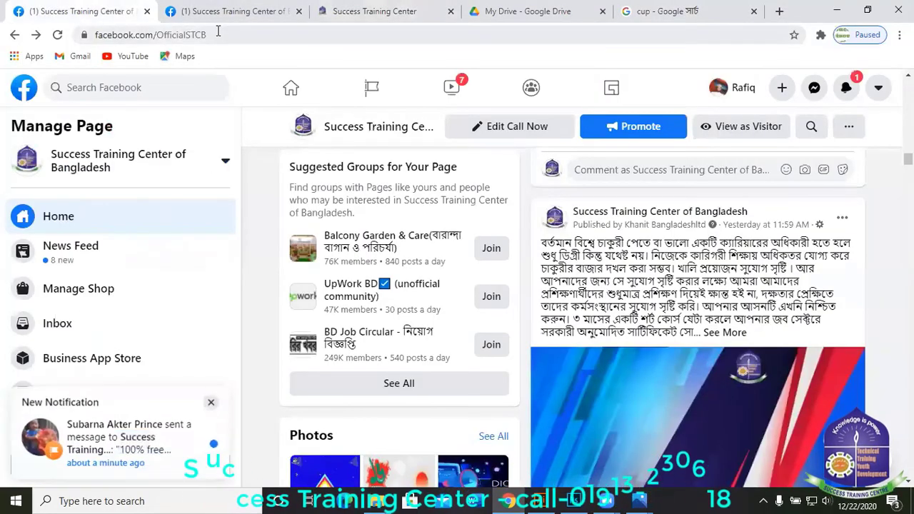
{"action": "left_click", "coordinate": [248, 34]}
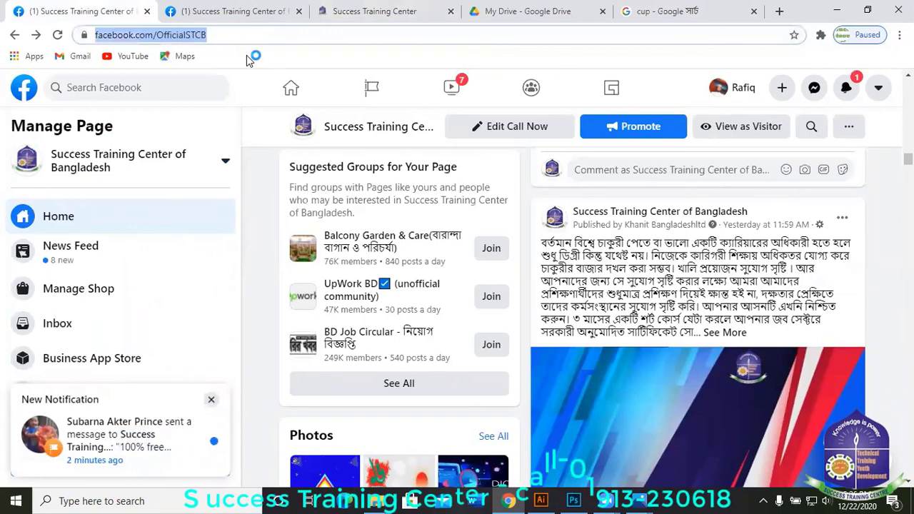